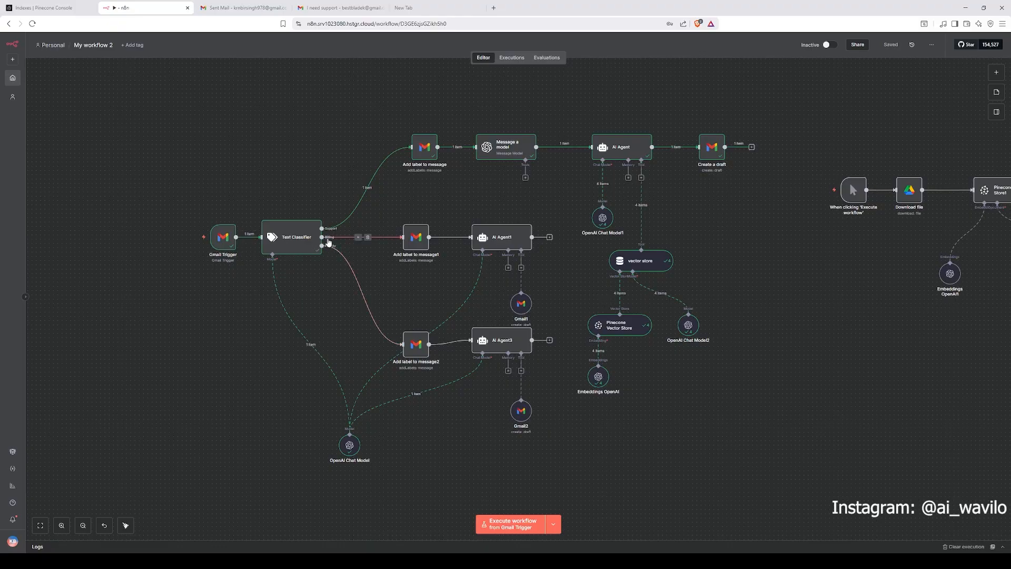
left_click(30, 23)
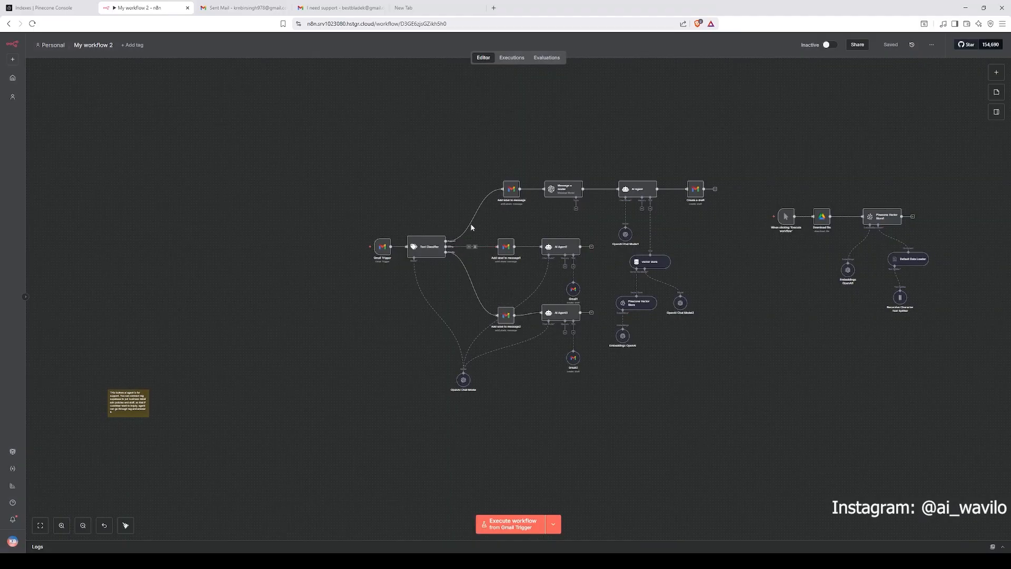
left_click_drag(519, 131, 457, 136)
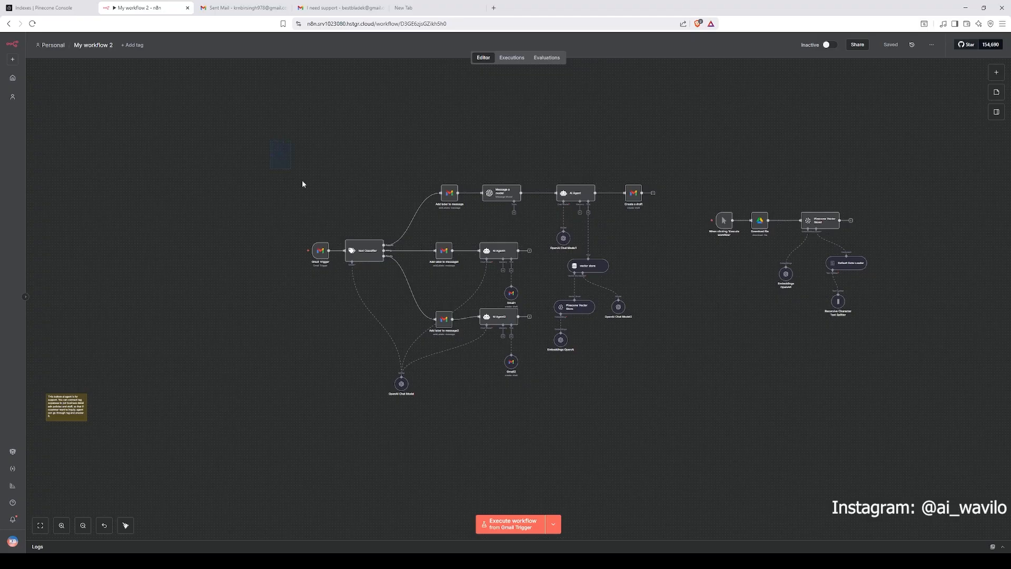
left_click_drag(303, 184, 730, 426)
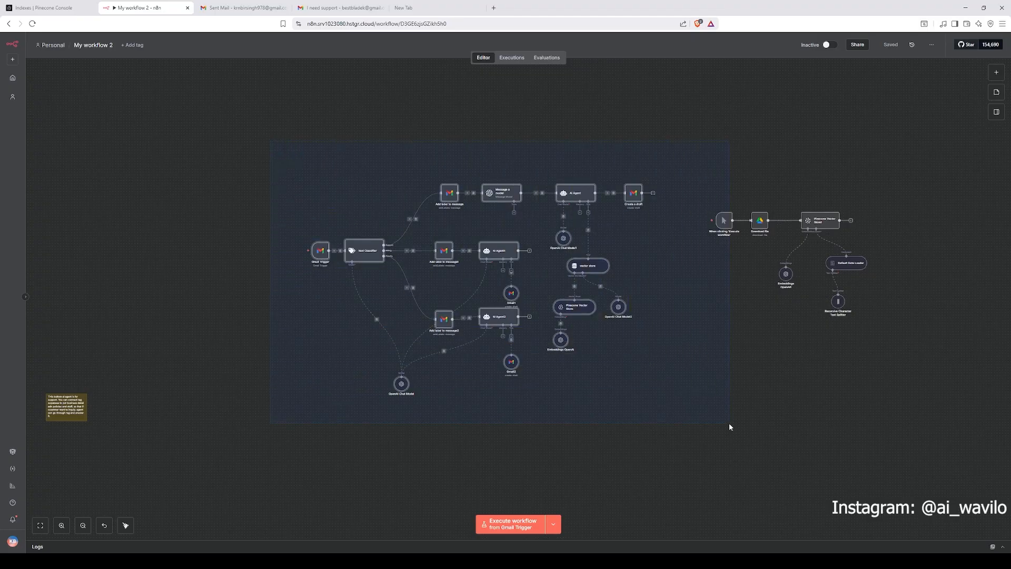
left_click(678, 413)
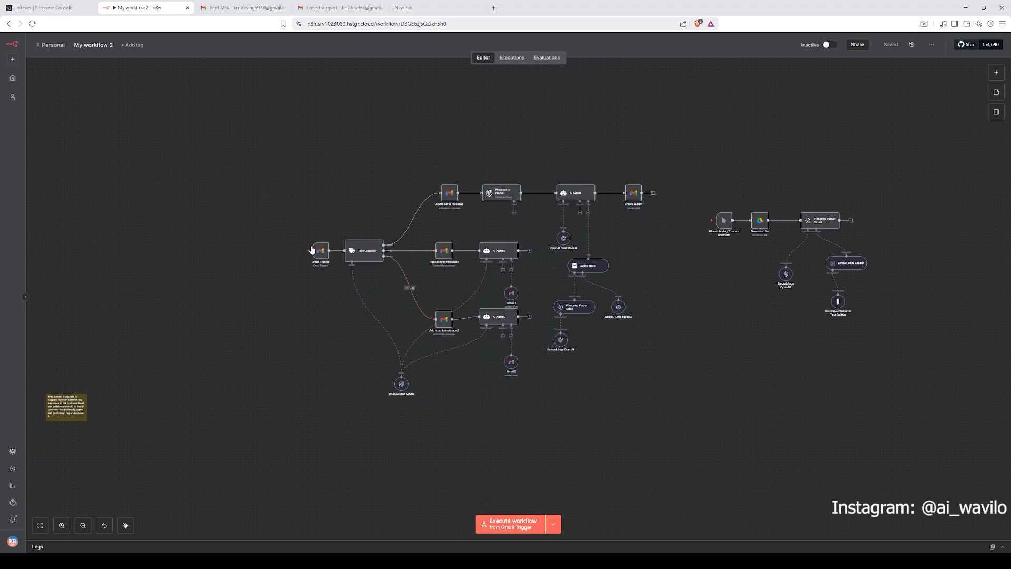
Step: Compose and send a test email to the support mailbox with subject Billing asking for a refund for a returned product
left_click(338, 8)
left_click(247, 8)
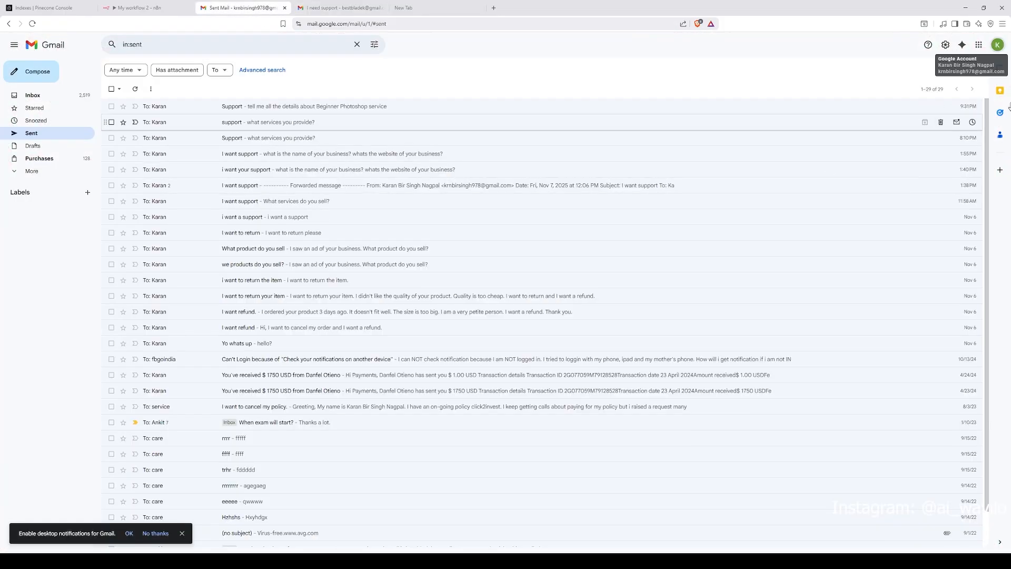
left_click(32, 71)
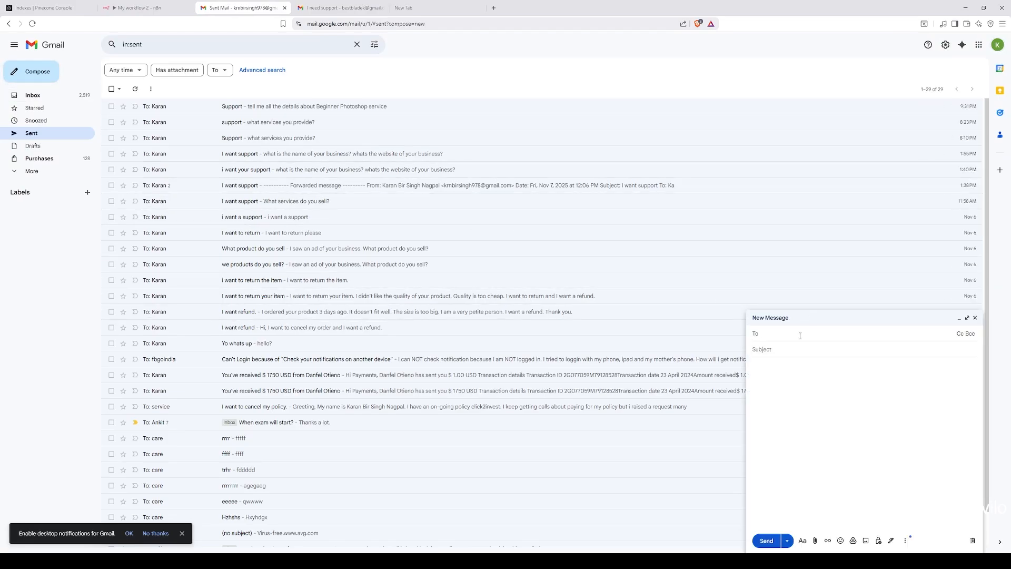
left_click(140, 8)
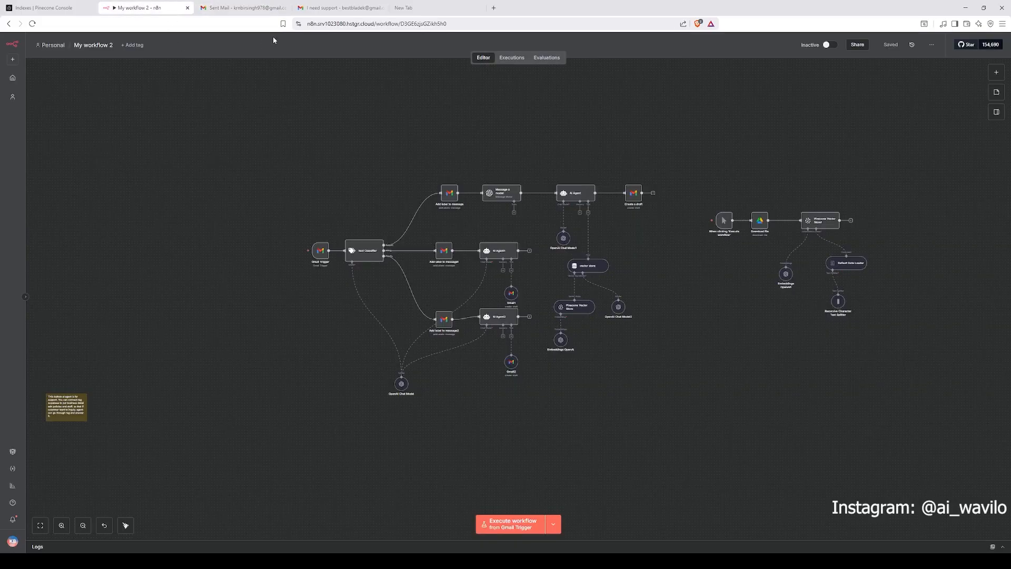
left_click(247, 8)
type("bes")
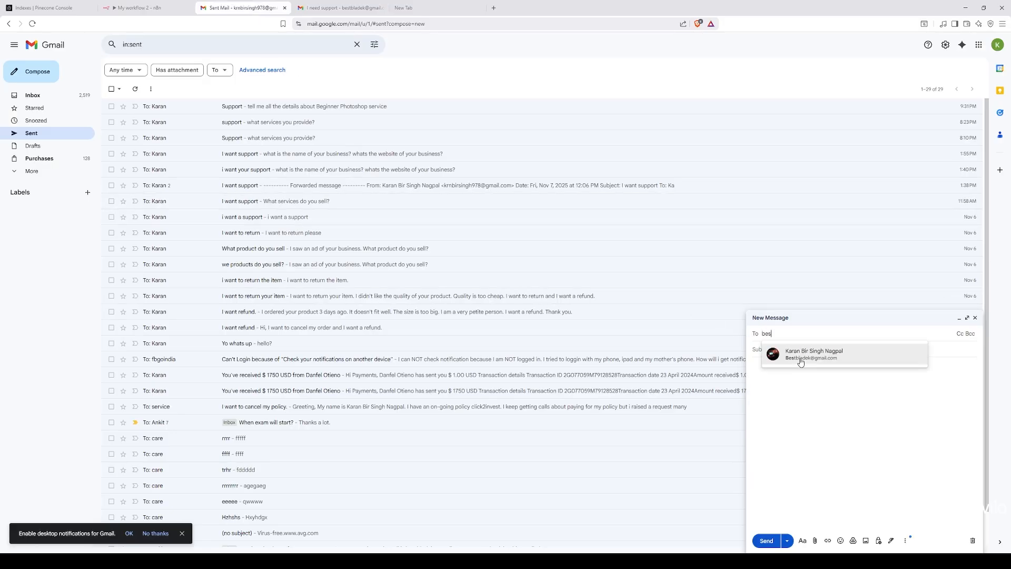
left_click(800, 361)
key("Tab")
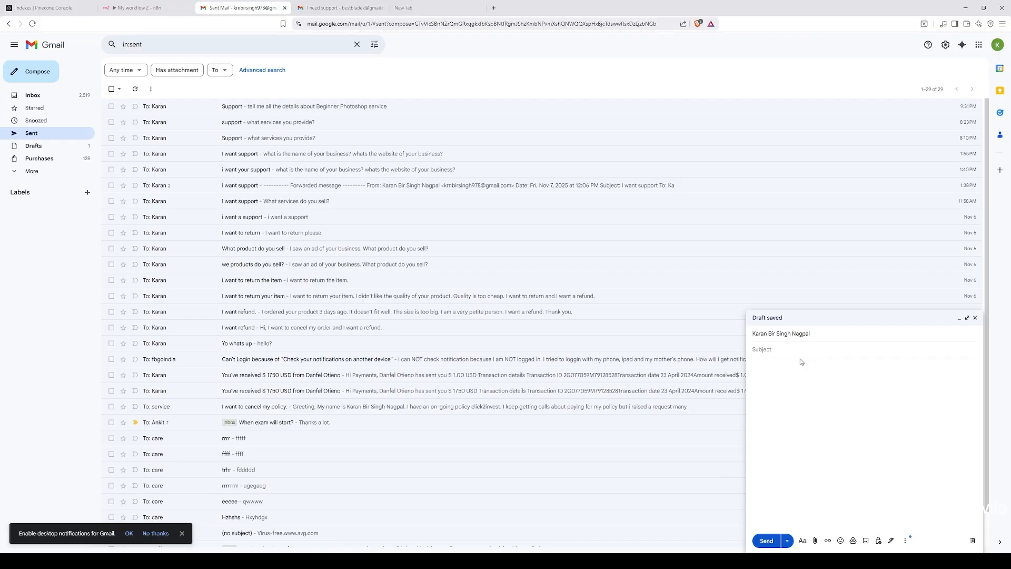
type("Billing")
left_click(766, 541)
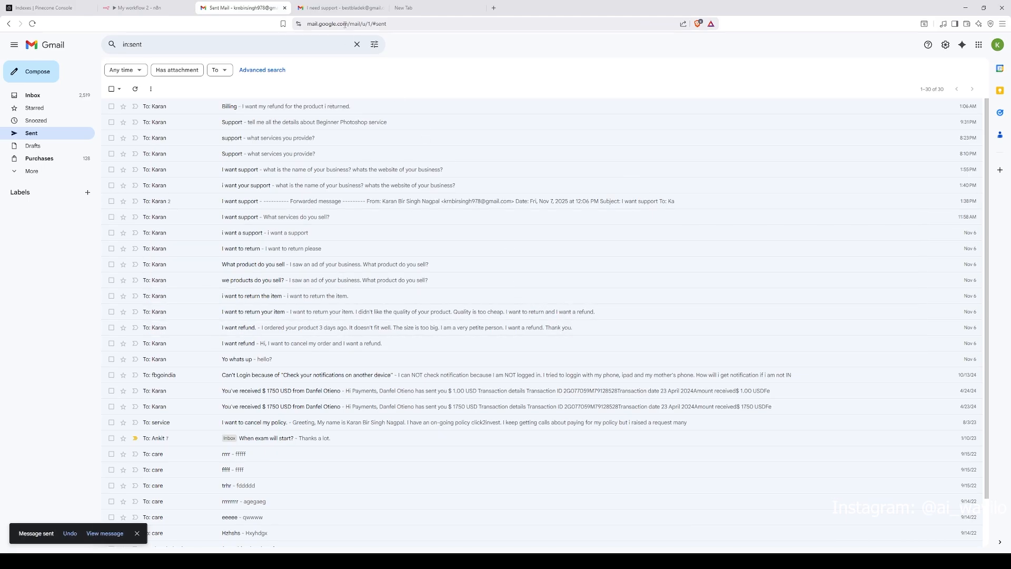
Step: Open the received Billing email in the support inbox and review the AI-drafted reply beneath it
left_click(358, 9)
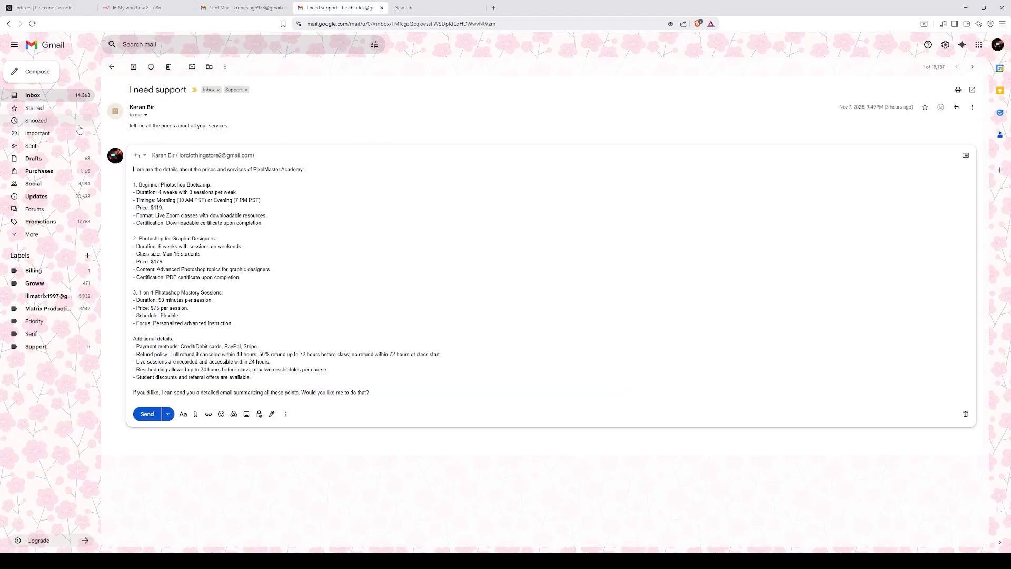
left_click(57, 96)
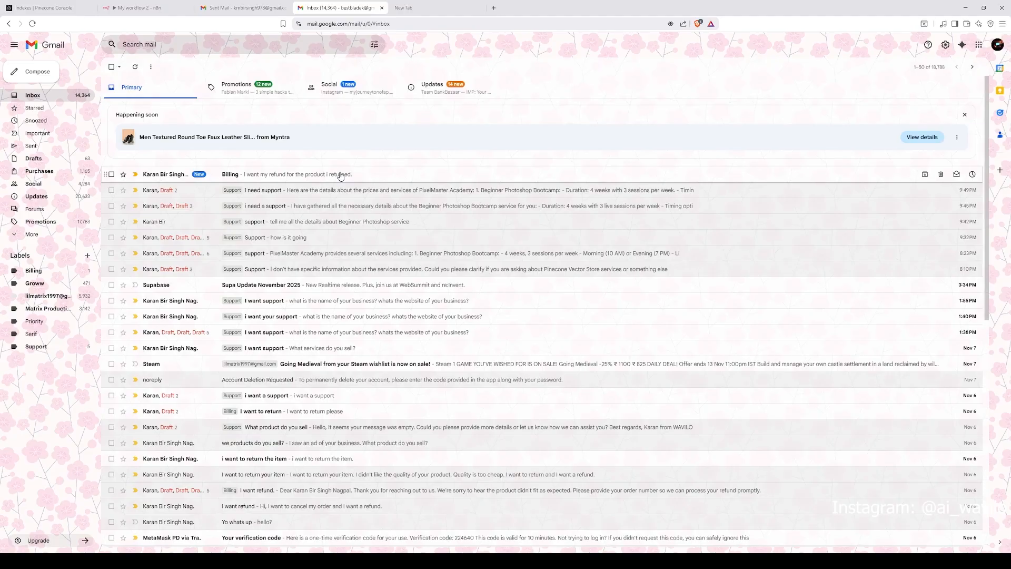
left_click(323, 174)
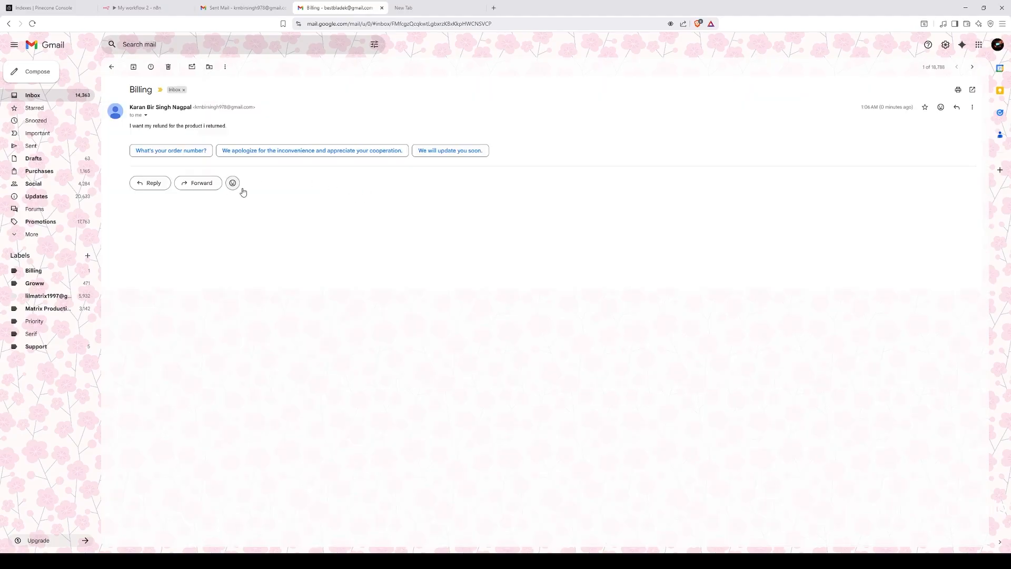
left_click(175, 11)
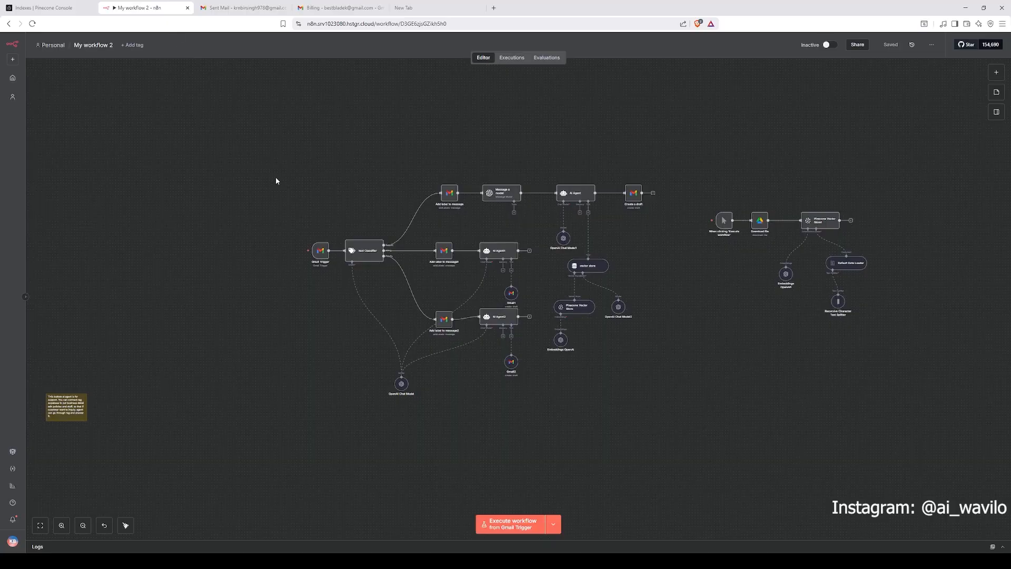
left_click(287, 253)
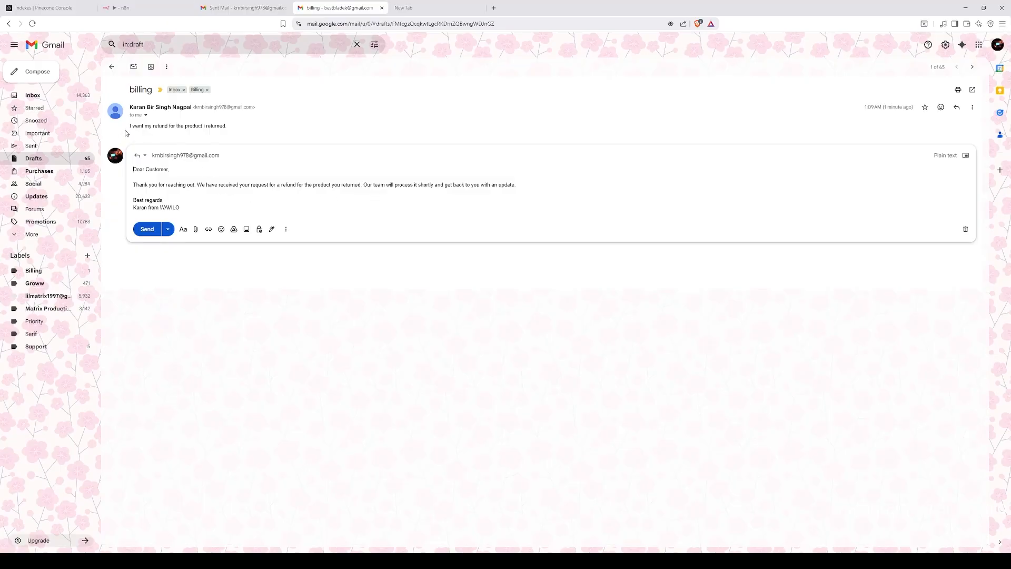
left_click_drag(129, 129, 188, 130)
left_click(194, 185)
left_click_drag(207, 208, 178, 215)
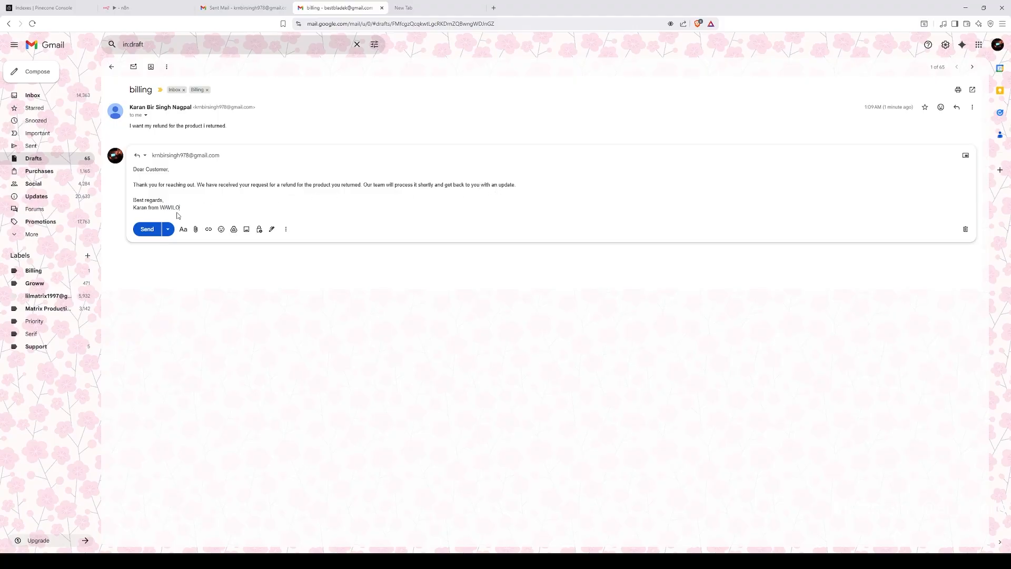
Step: Examine the workflow canvas and open the Gmail Trigger to inspect its pinned output data
left_click(147, 8)
scroll(378, 228, "down", 3)
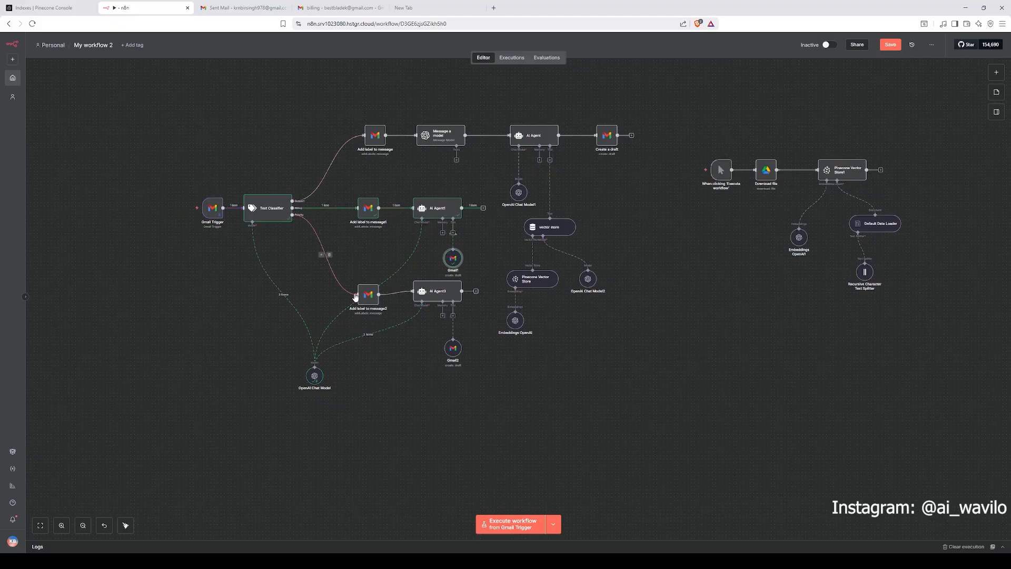
left_click_drag(441, 296, 452, 296)
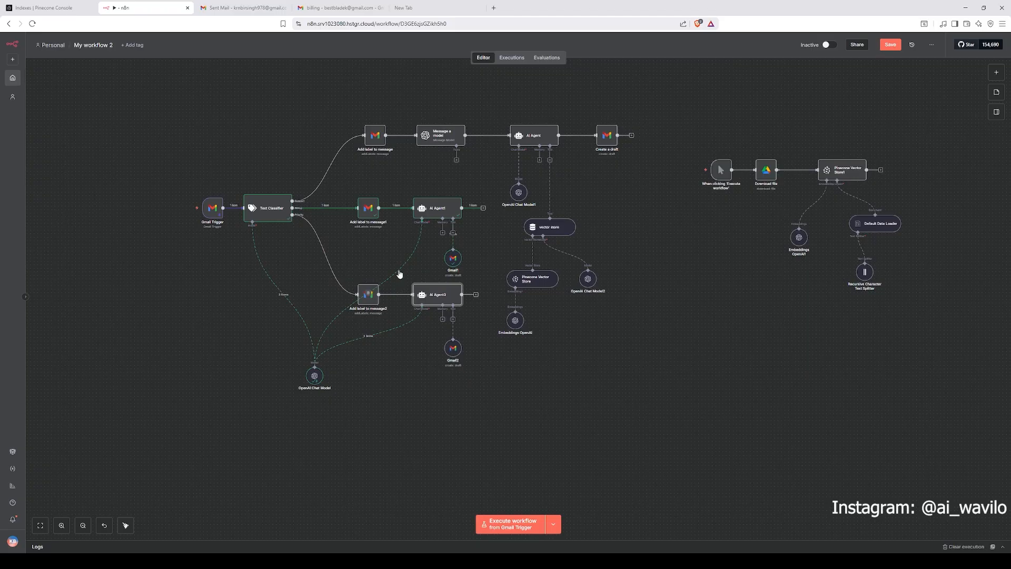
left_click_drag(187, 93, 653, 392)
left_click_drag(164, 103, 671, 392)
mouse_move(213, 213)
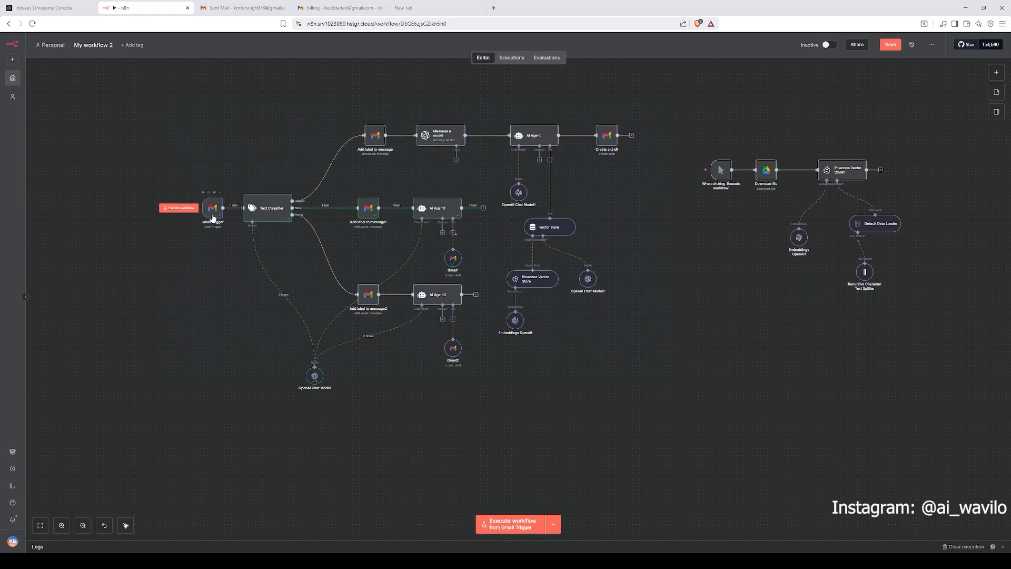
double_click(213, 217)
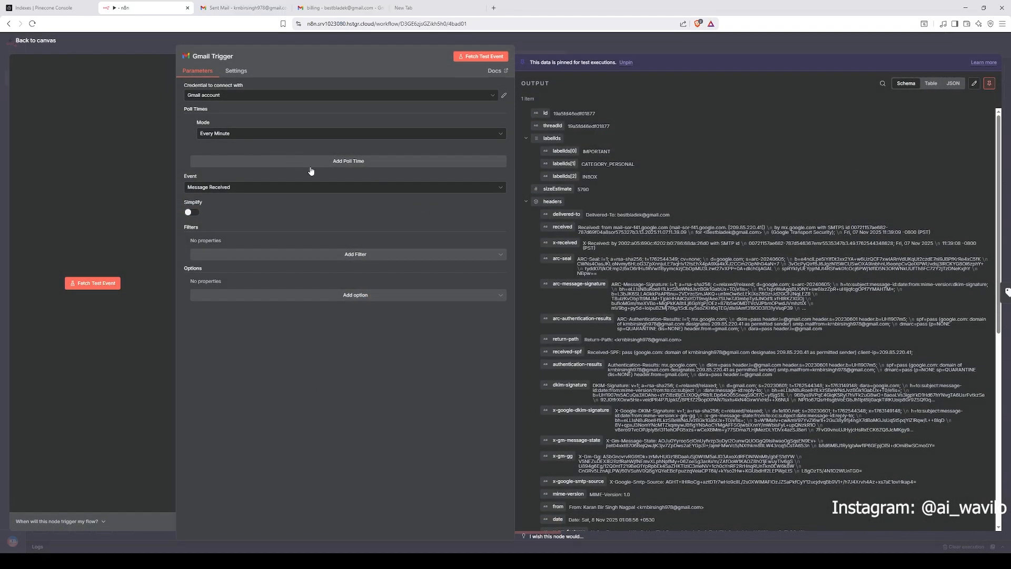
left_click(577, 39)
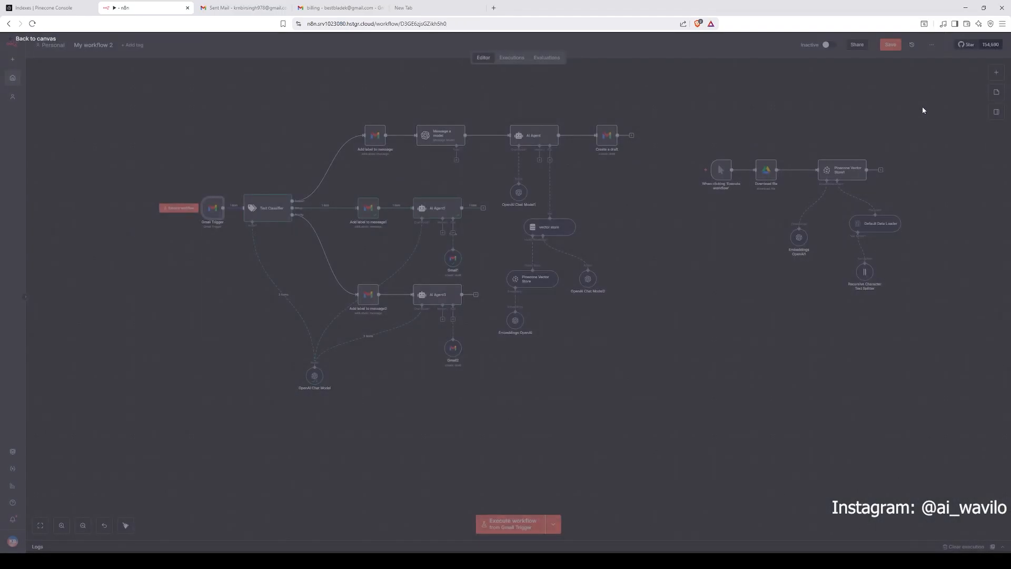
left_click(996, 74)
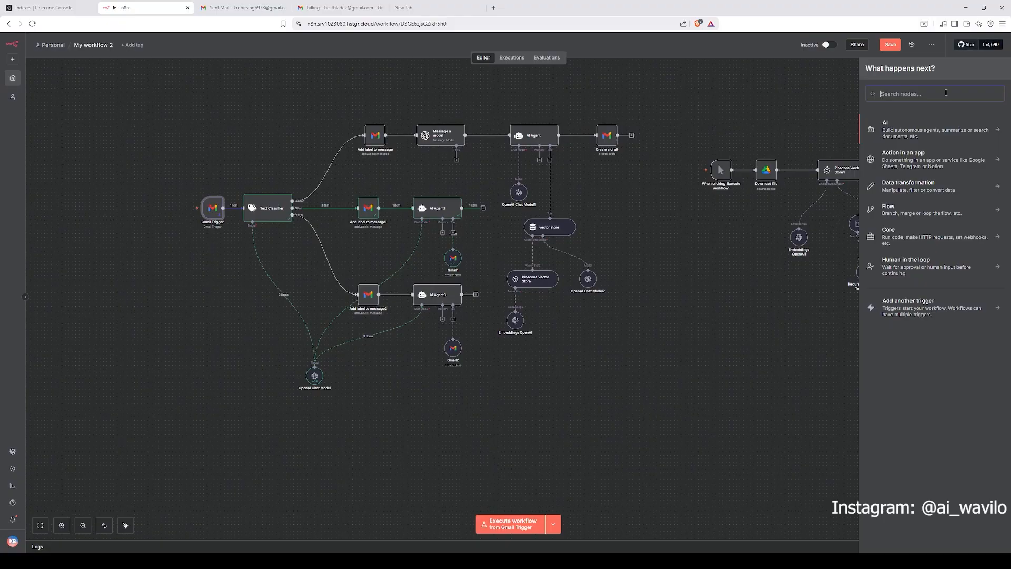
type("gmail tri")
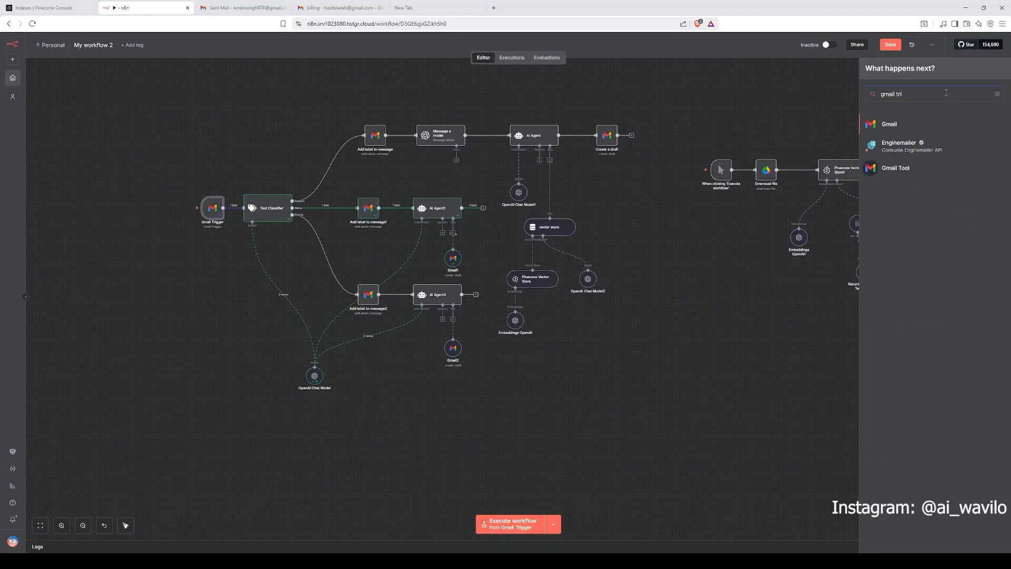
left_click(959, 130)
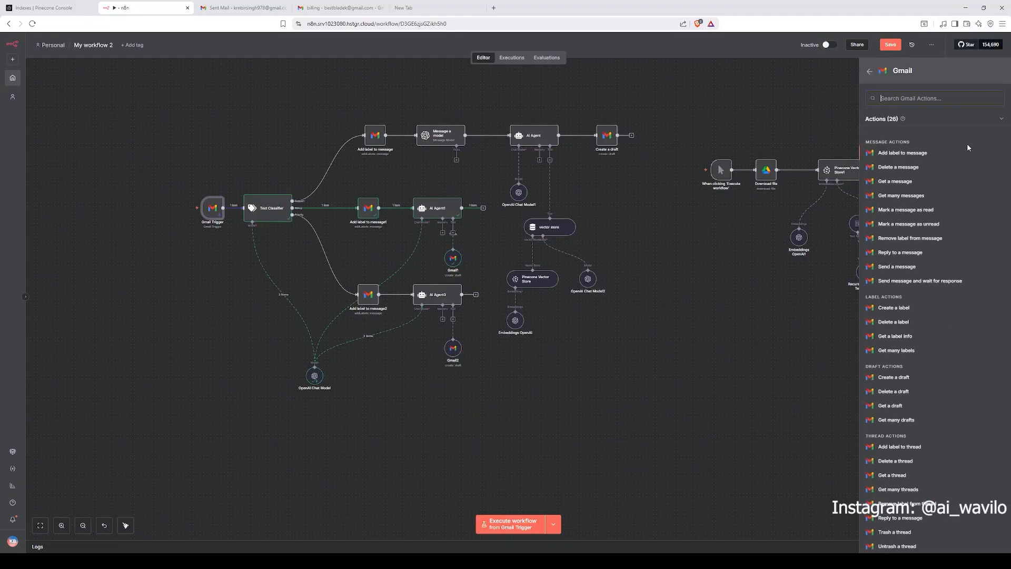
left_click(869, 71)
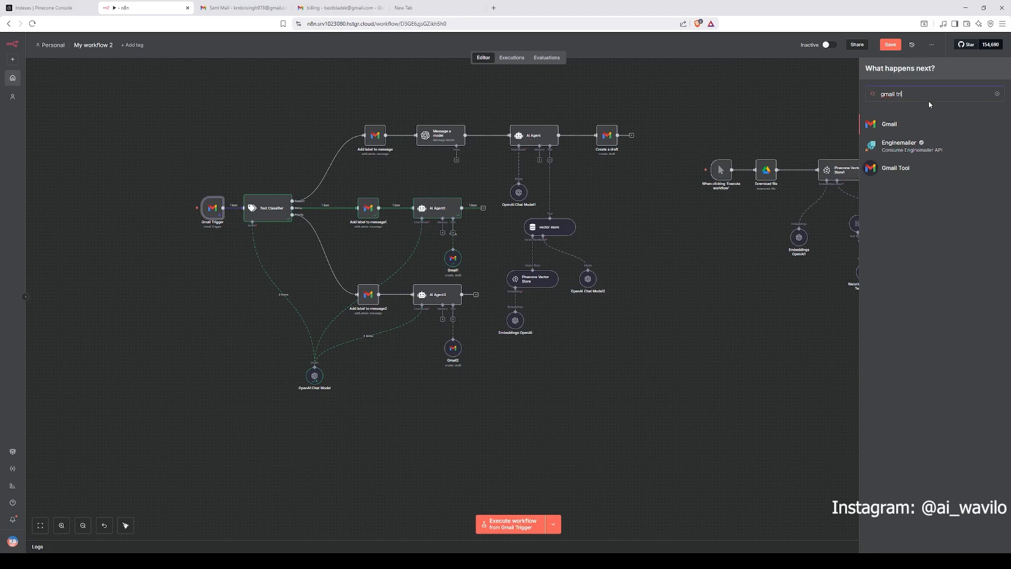
key("BackSpace")
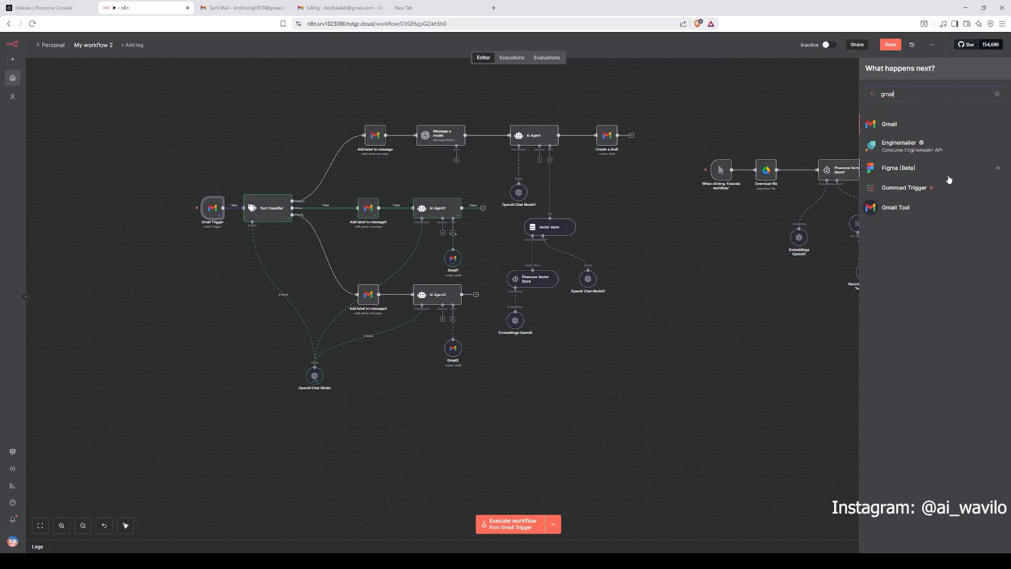
left_click(945, 129)
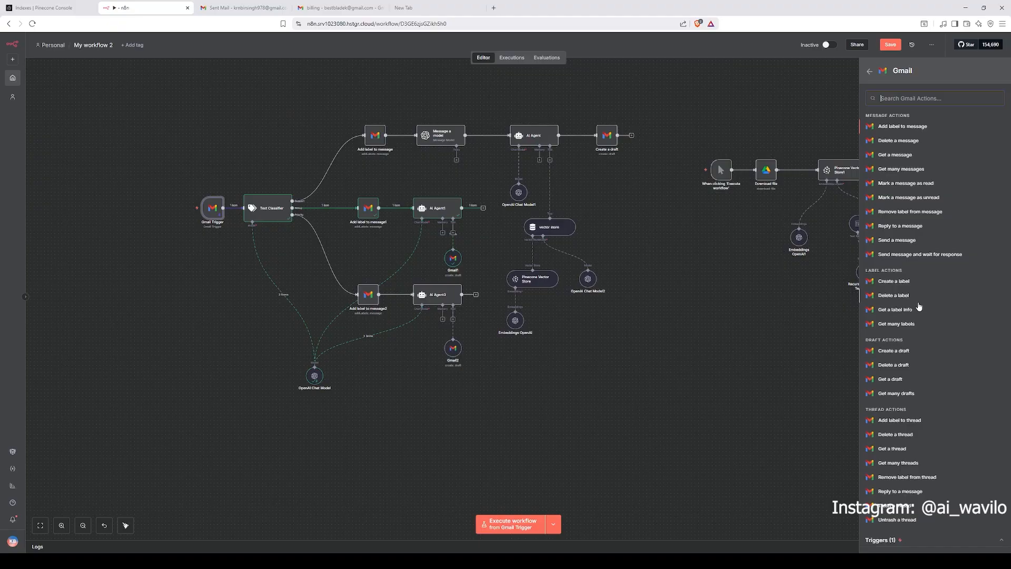
left_click(948, 539)
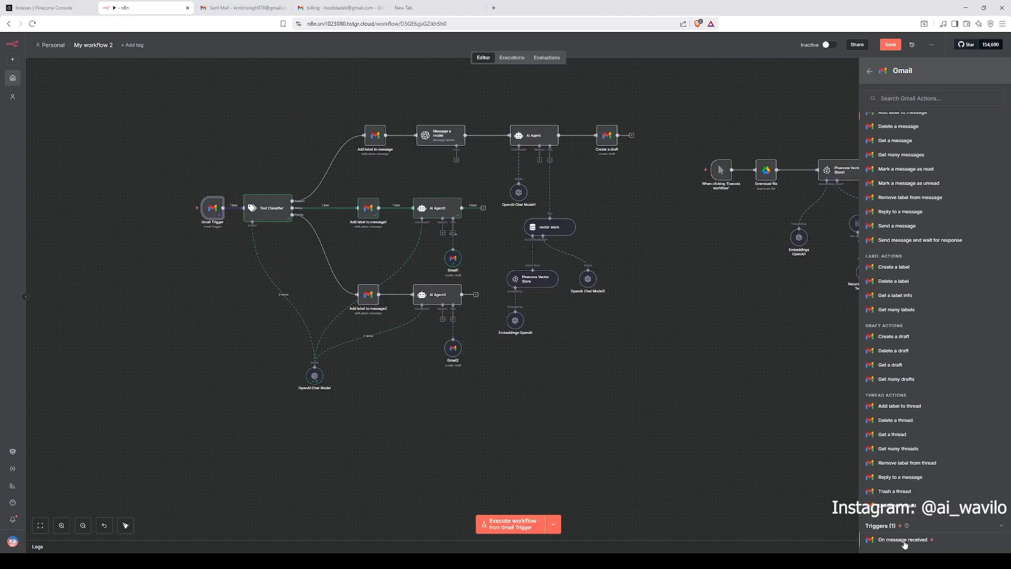
left_click(681, 401)
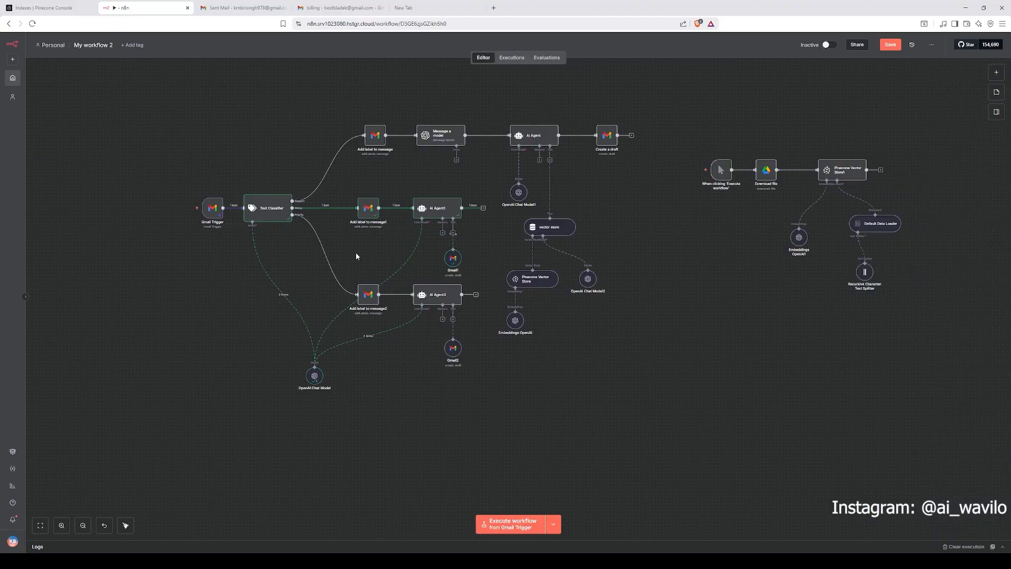
Step: Open the Gmail Trigger and review its credential and poll mode settings
double_click(212, 208)
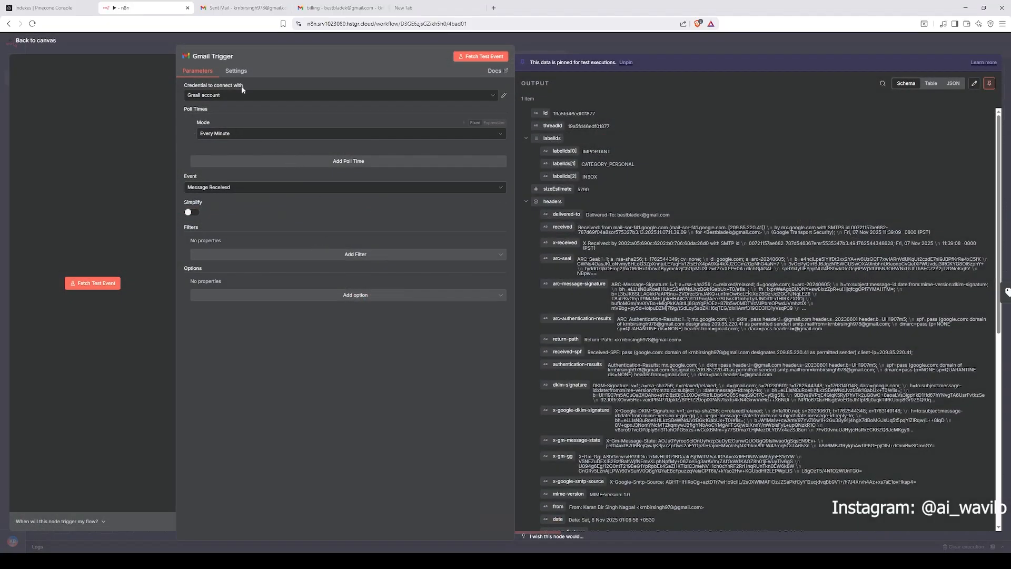
left_click(244, 95)
left_click(276, 123)
left_click(232, 96)
left_click(235, 106)
left_click(250, 135)
left_click(248, 151)
left_click(557, 42)
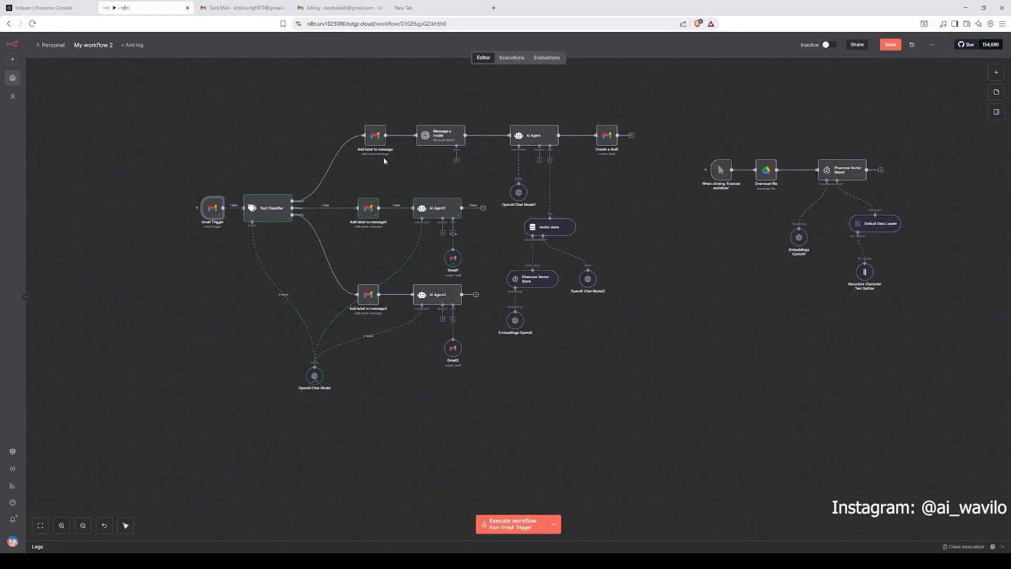
Step: Open the Text Classifier and preview the result of its Text to Classify expression
double_click(266, 208)
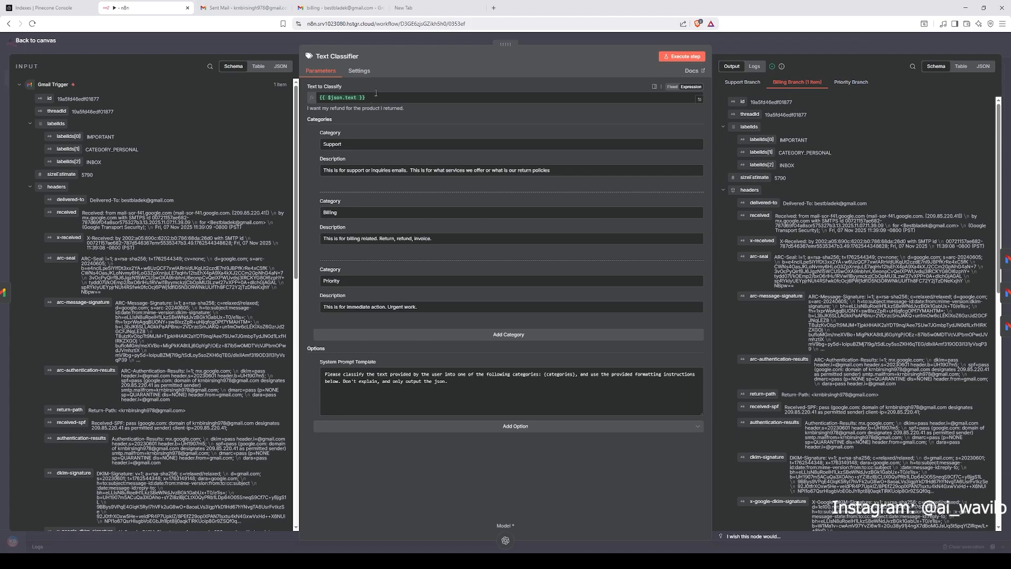
left_click(348, 99)
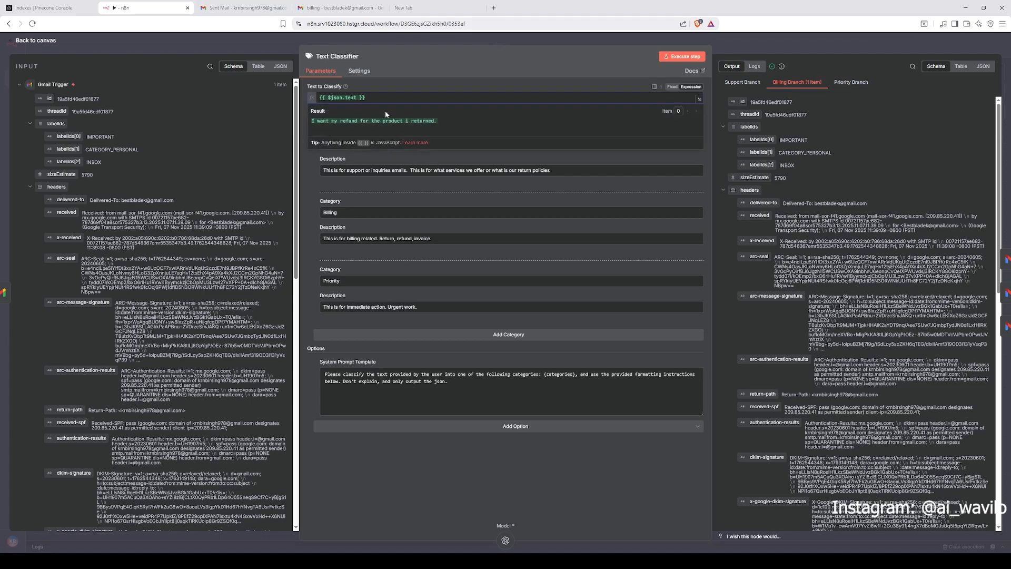
left_click(396, 83)
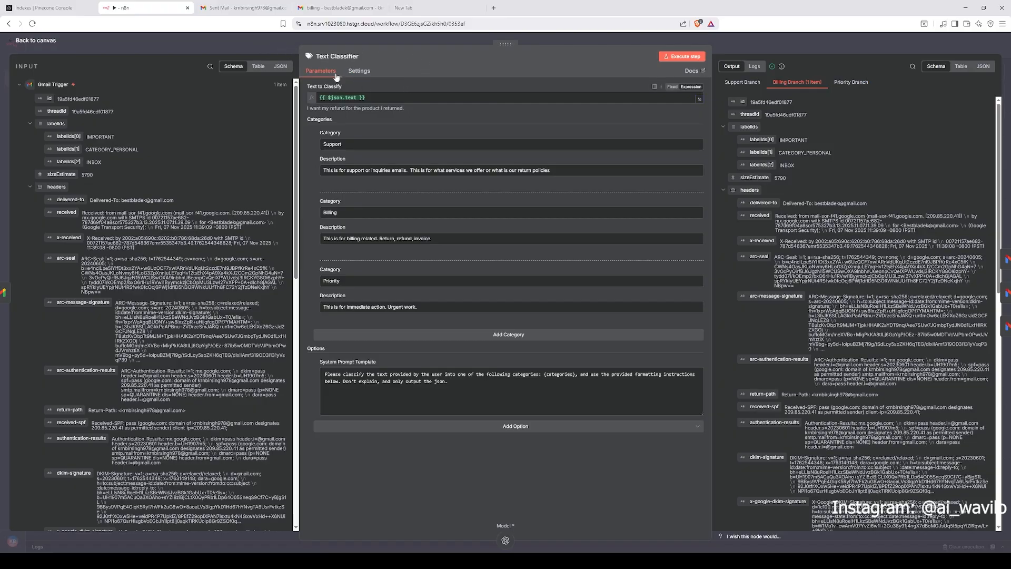
left_click(324, 99)
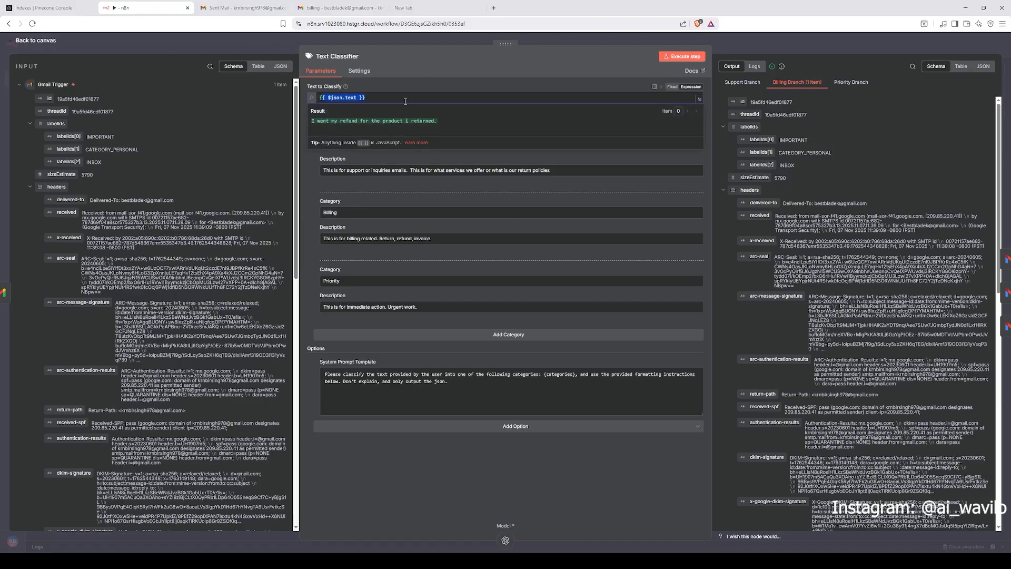
key("Escape")
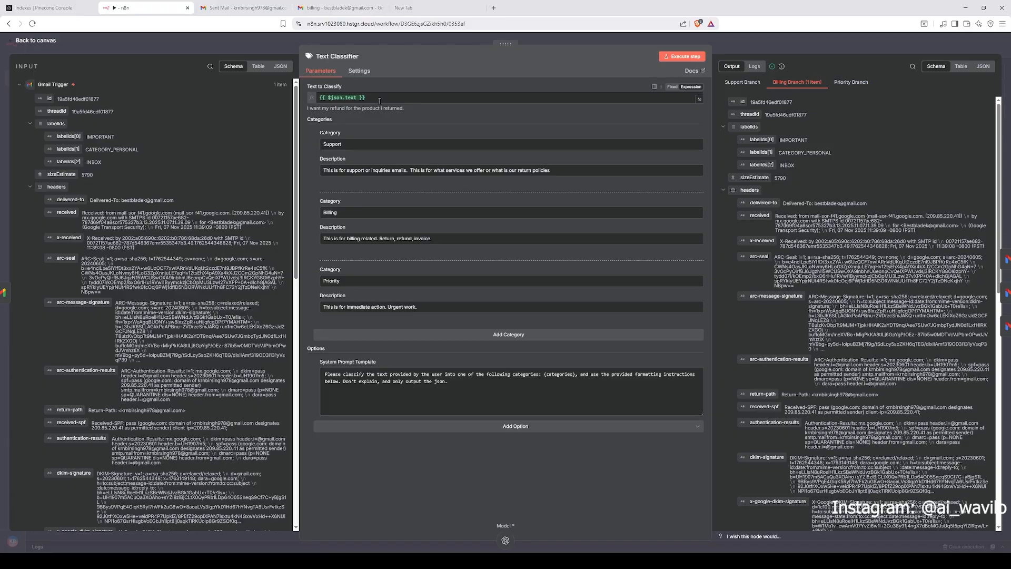
Step: Examine the Gmail Trigger input fields in the Text Classifier, focusing on the text field containing the email body
left_click(345, 99)
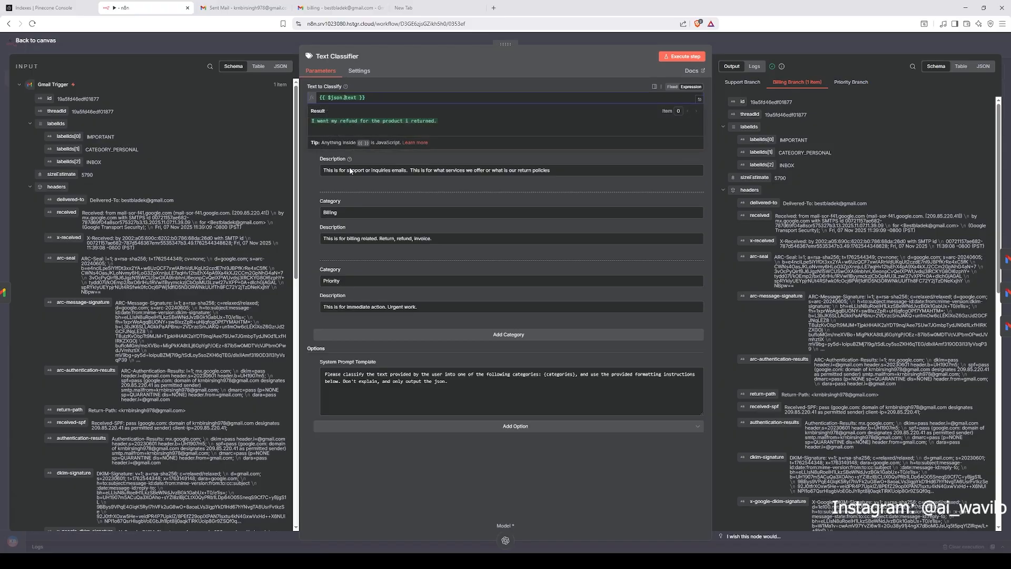
scroll(199, 175, "down", 15)
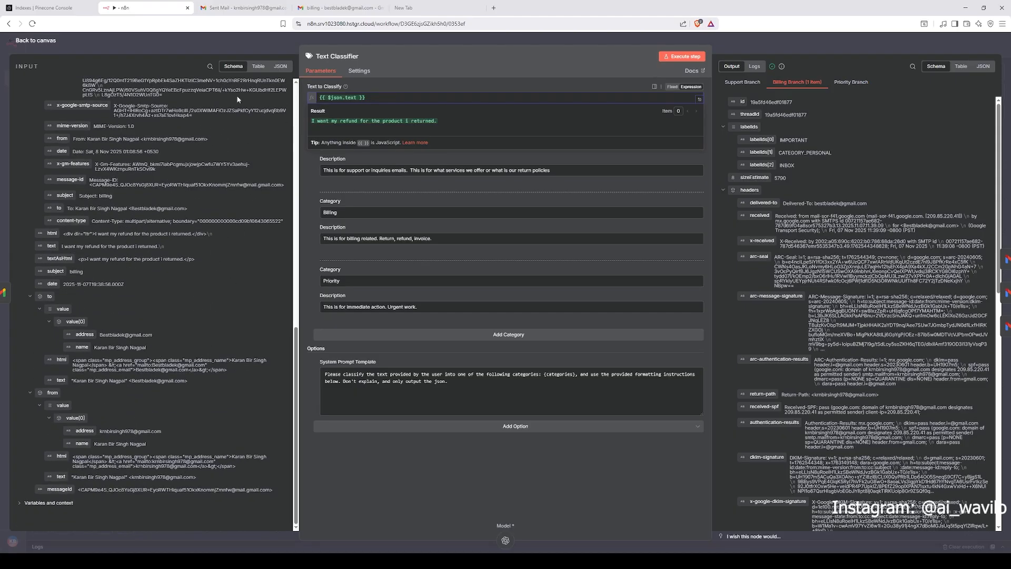
left_click(209, 69)
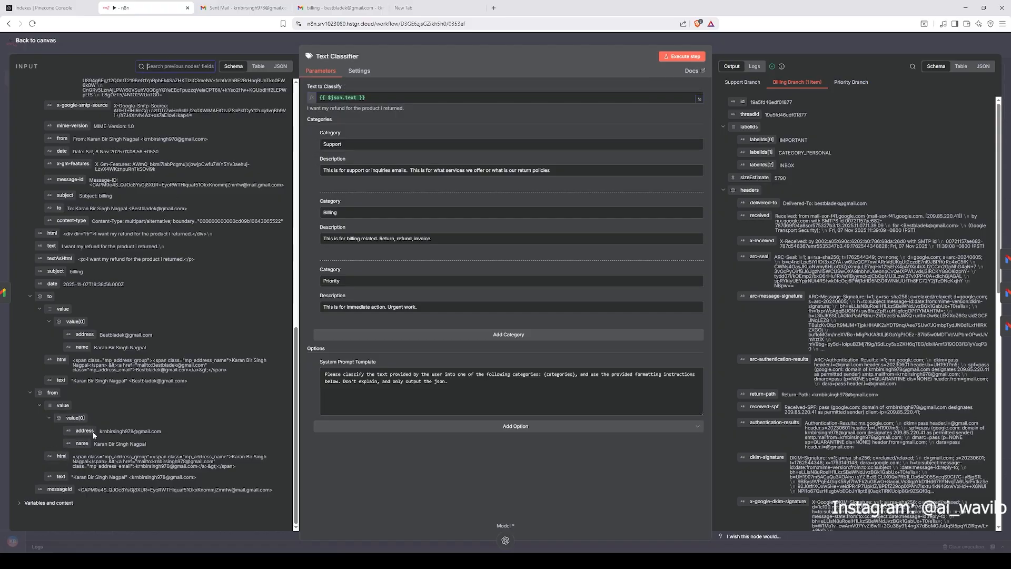
scroll(130, 351, "up", 1)
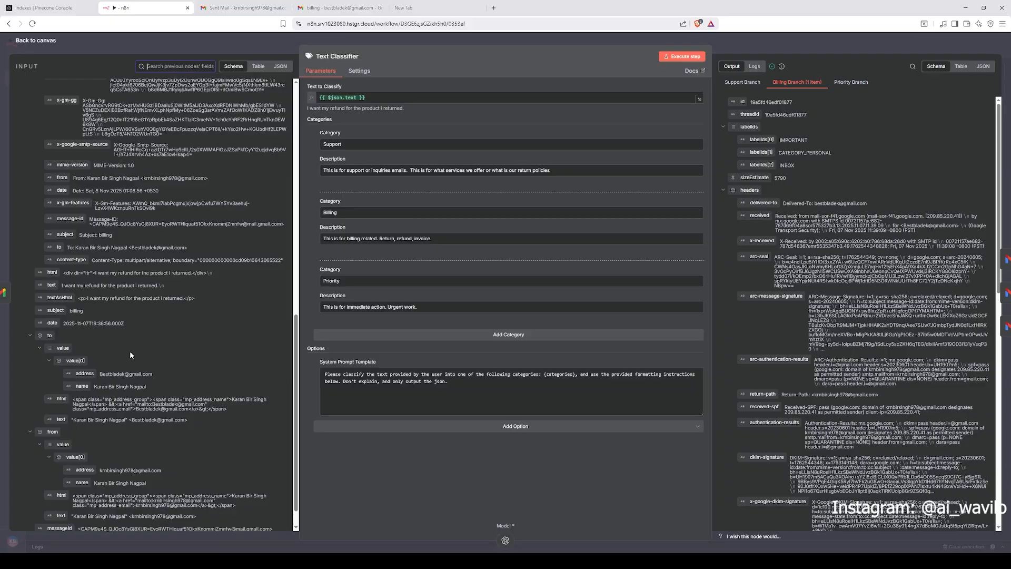
scroll(130, 351, "down", 1)
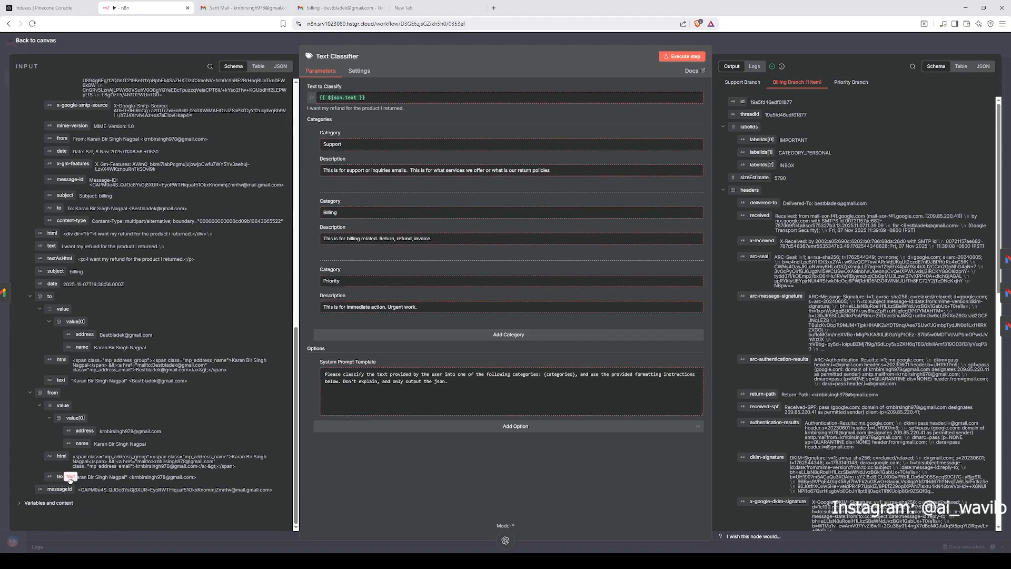
left_click_drag(70, 480, 58, 480)
left_click_drag(63, 246, 161, 247)
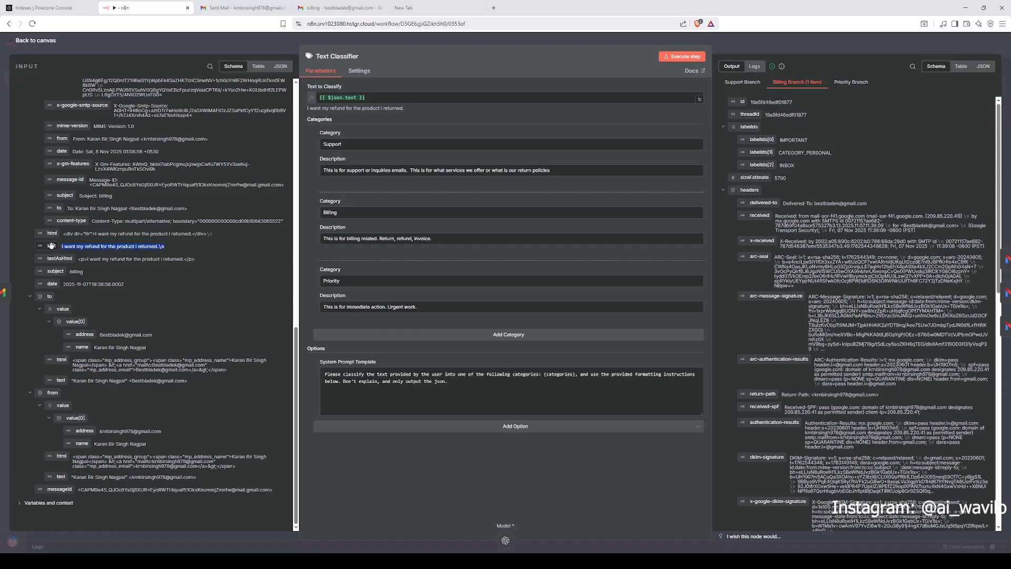
mouse_move(51, 245)
left_mouse_down()
mouse_move(358, 158)
mouse_move(266, 159)
mouse_move(33, 247)
mouse_move(48, 246)
mouse_move(49, 235)
left_mouse_up()
Step: Review the Text Classifier's category names, their descriptions and the system prompt template, and return to the canvas
left_click(370, 131)
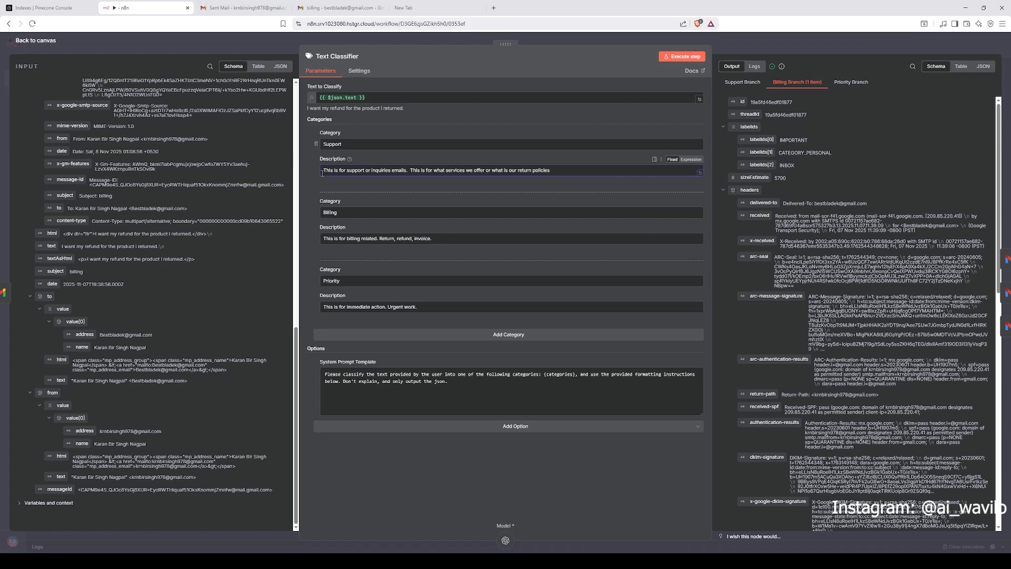
left_click_drag(341, 145, 326, 144)
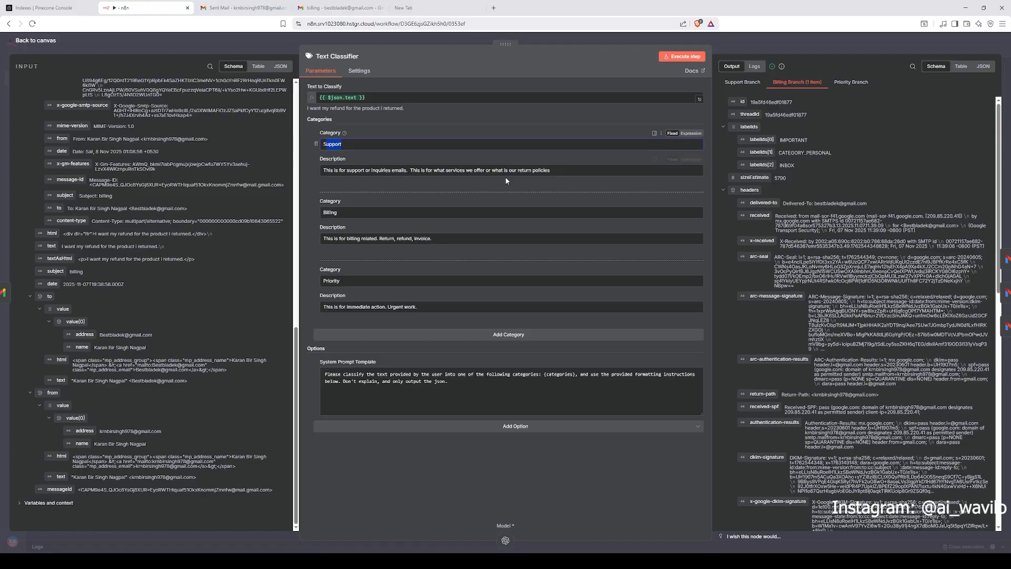
left_click(564, 171)
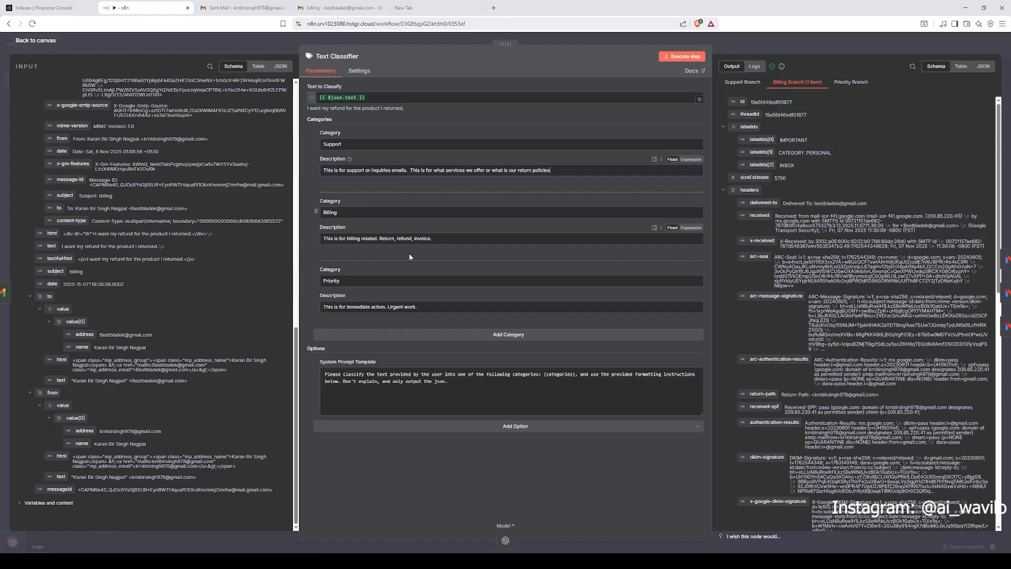
left_click(347, 282)
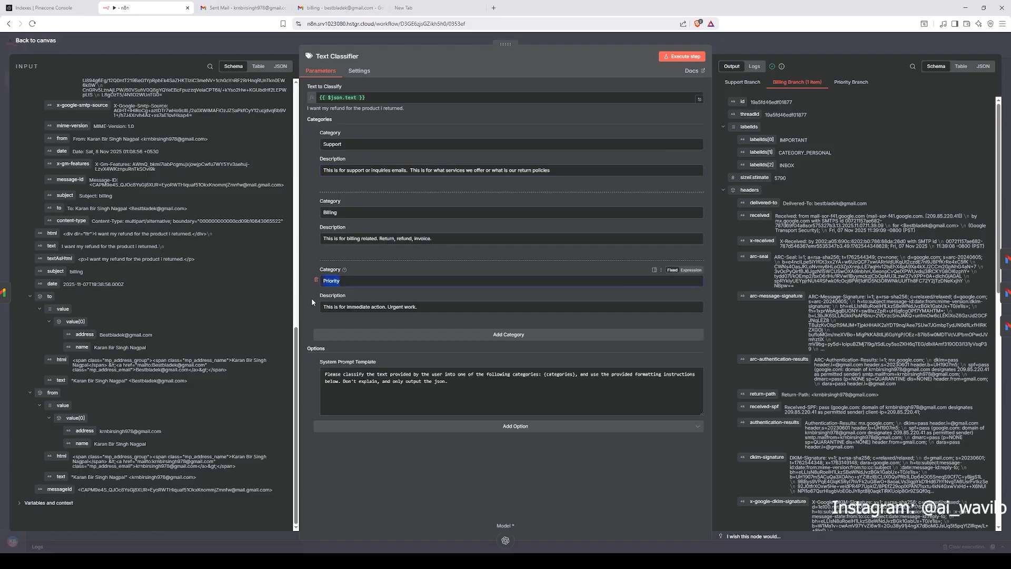
left_click_drag(441, 306, 356, 310)
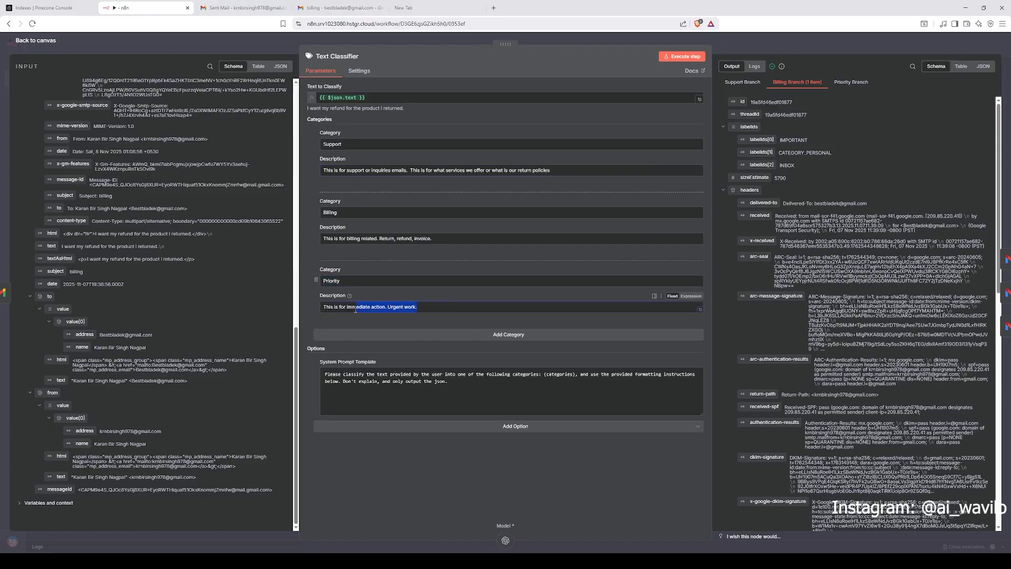
left_click(313, 325)
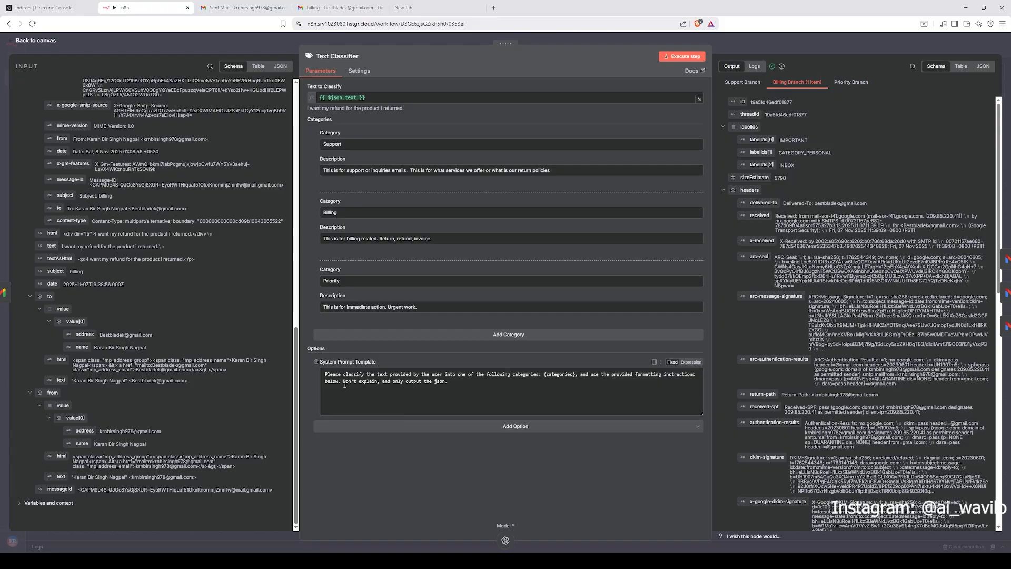
left_click_drag(346, 382, 437, 384)
left_click(449, 392)
left_click_drag(456, 383, 328, 376)
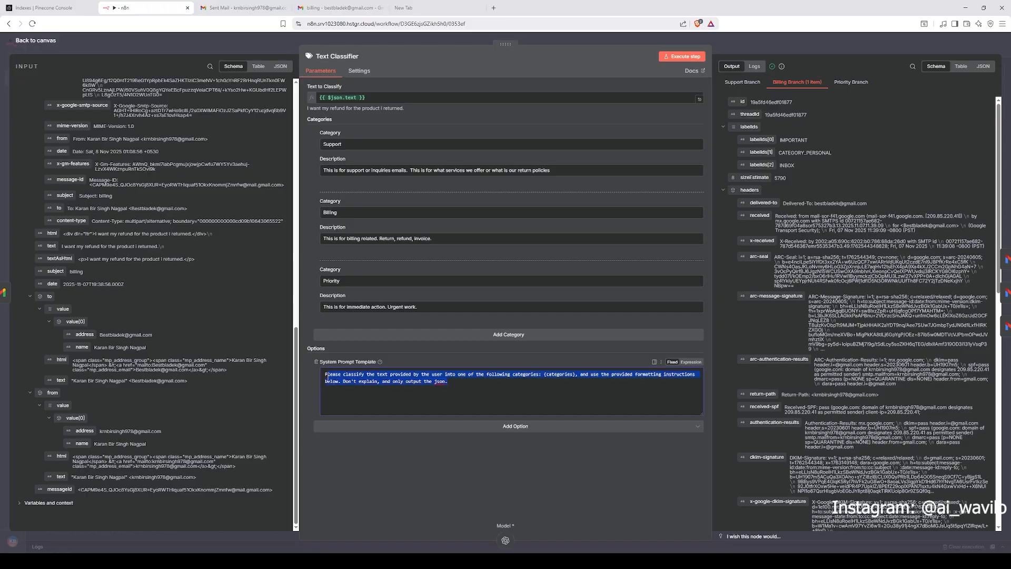
left_click(447, 473)
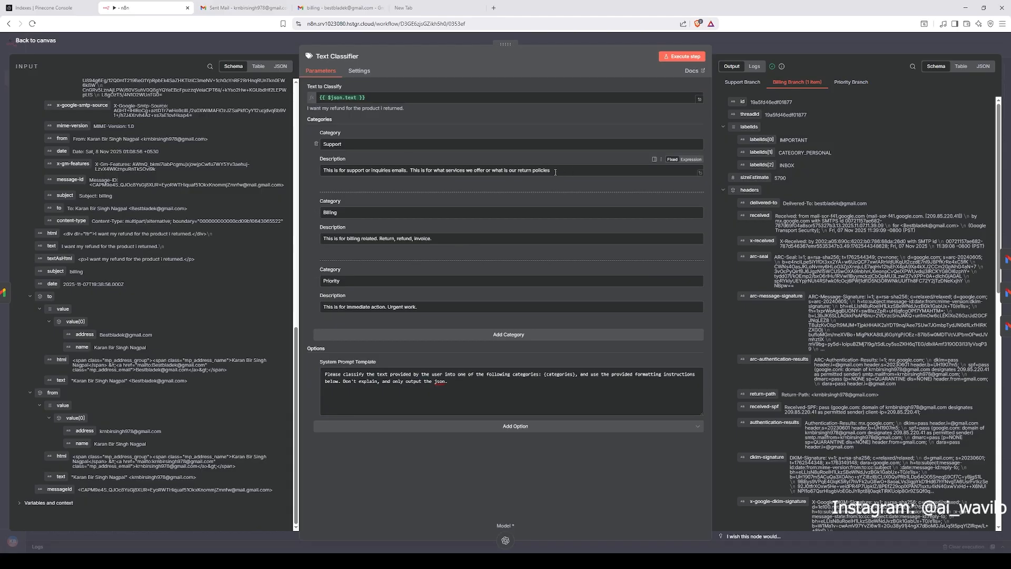
left_click_drag(555, 173, 356, 180)
left_click(316, 176)
scroll(772, 217, "down", 2)
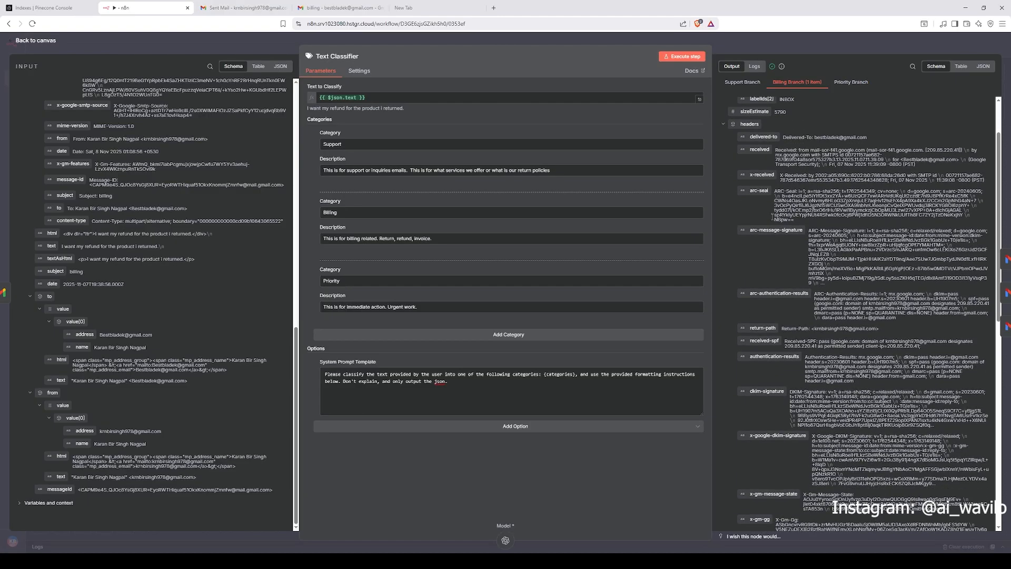
left_click(770, 54)
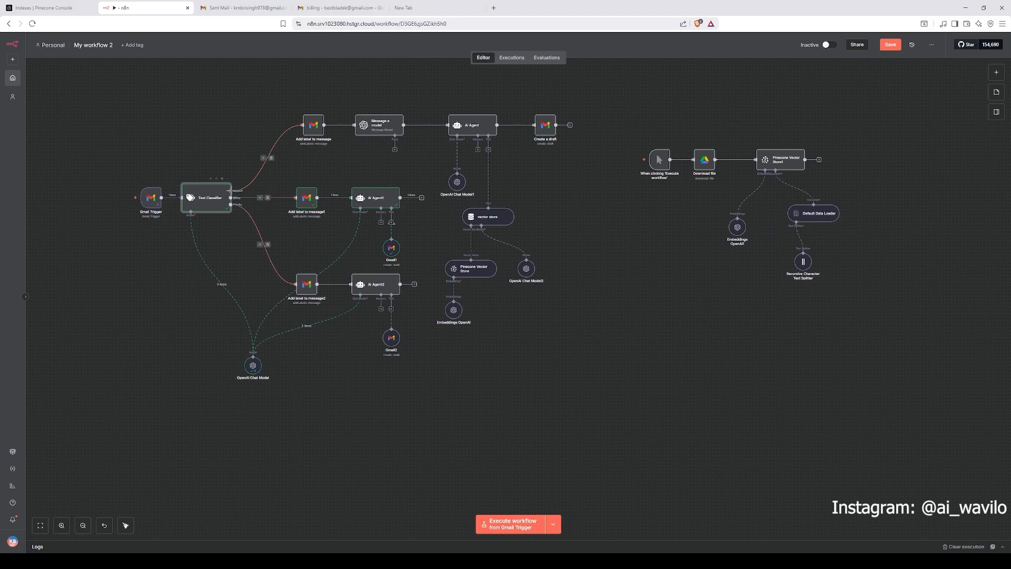
Step: Move the OpenAI Chat Model node up beside the Text Classifier, below its Model connector
double_click(221, 206)
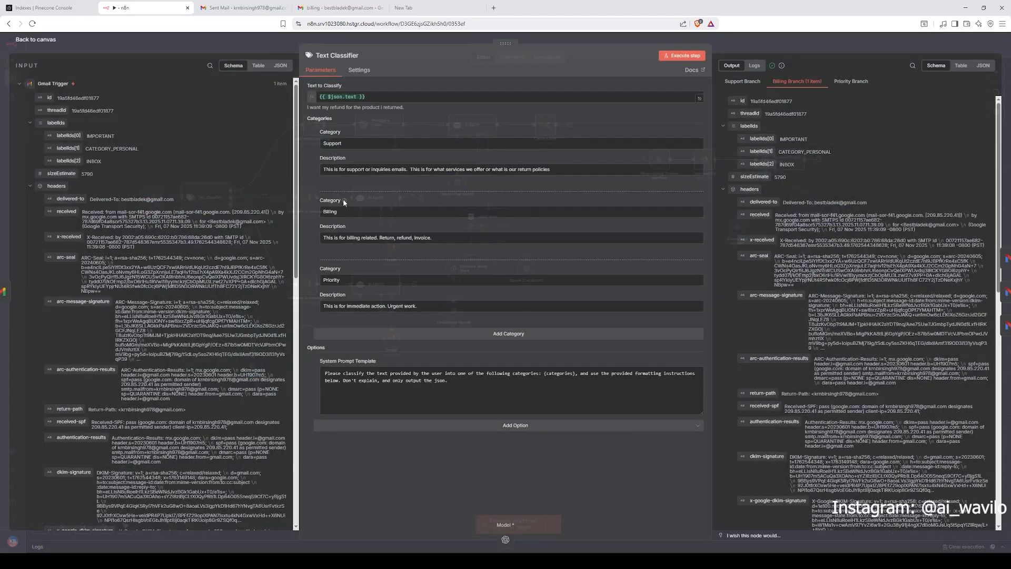
key("Escape")
scroll(217, 214, "up", 3)
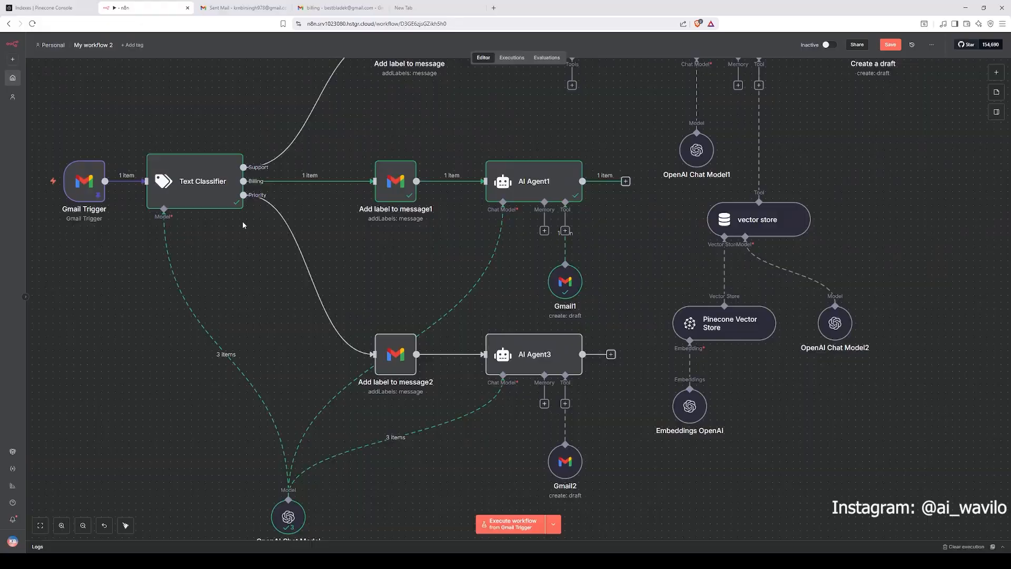
left_click_drag(254, 237, 372, 267)
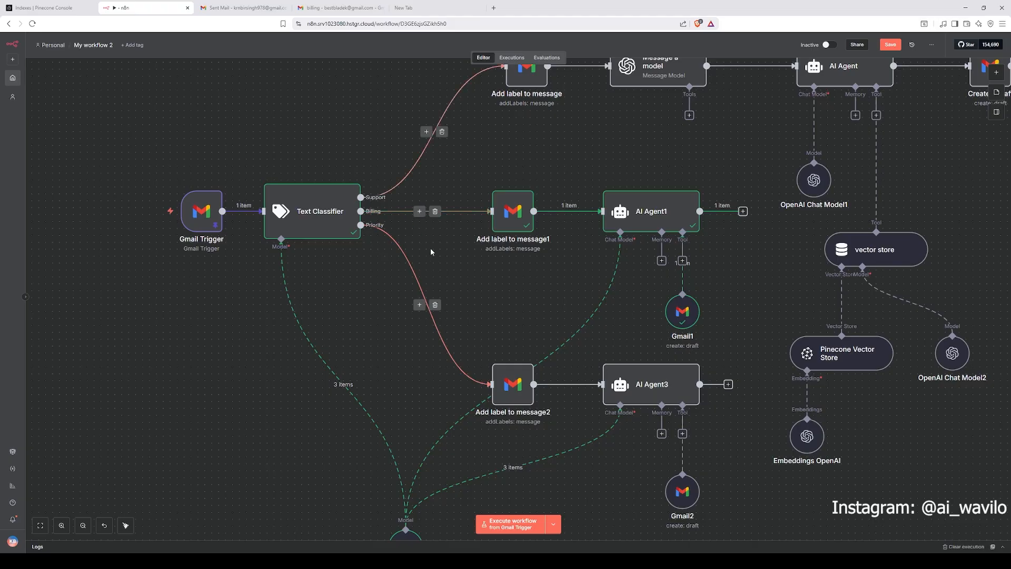
scroll(508, 267, "down", 2)
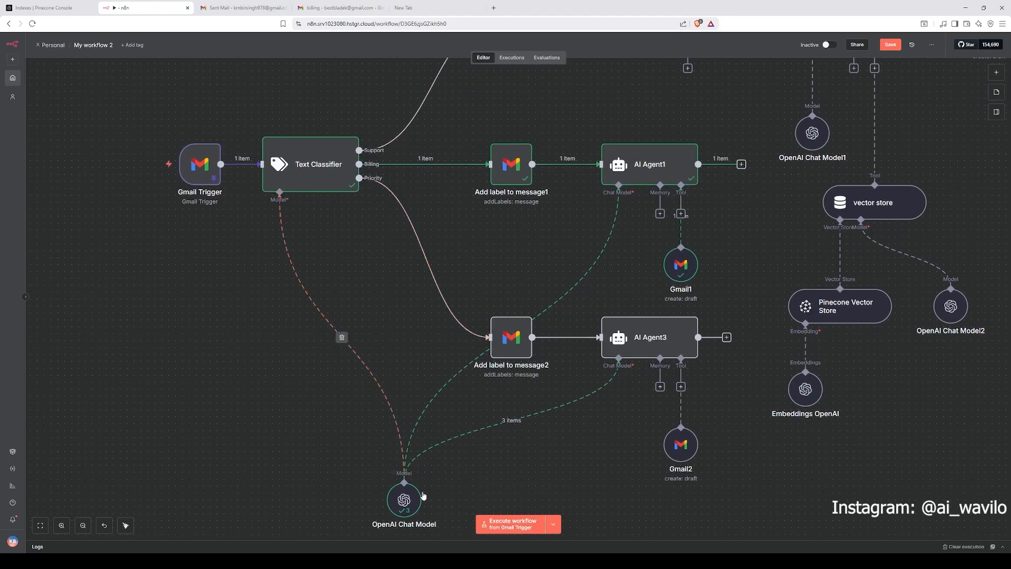
left_click_drag(405, 498, 279, 349)
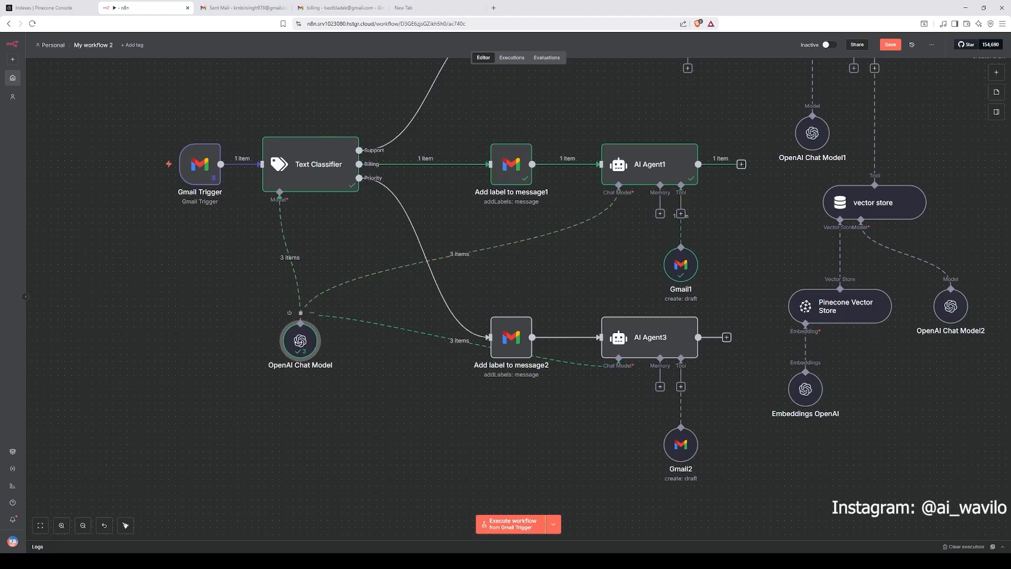
Step: Open the OpenAI Chat Model node and review its OpenAI account credential and gpt-4.1-mini model options
double_click(284, 348)
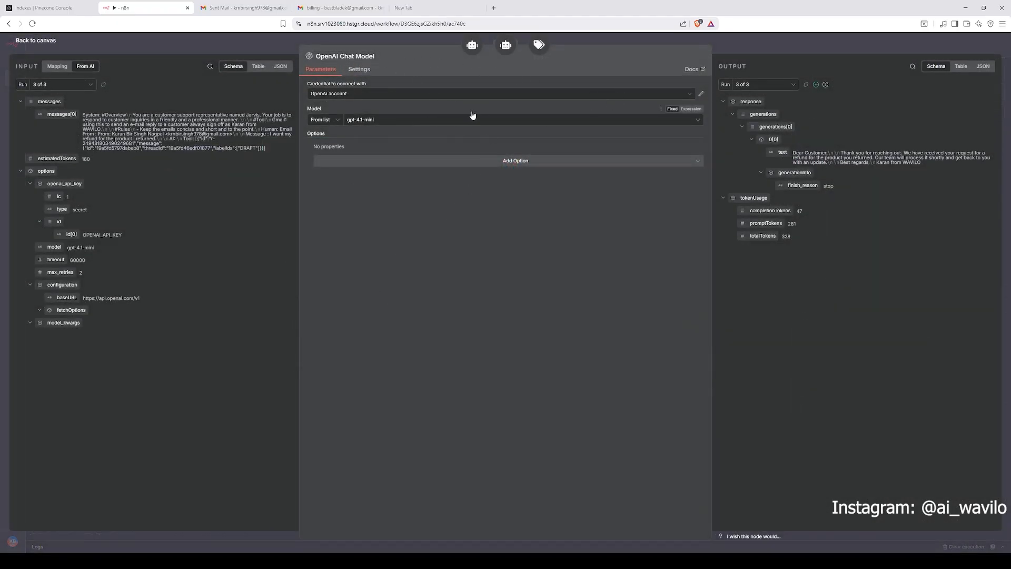
left_click(428, 94)
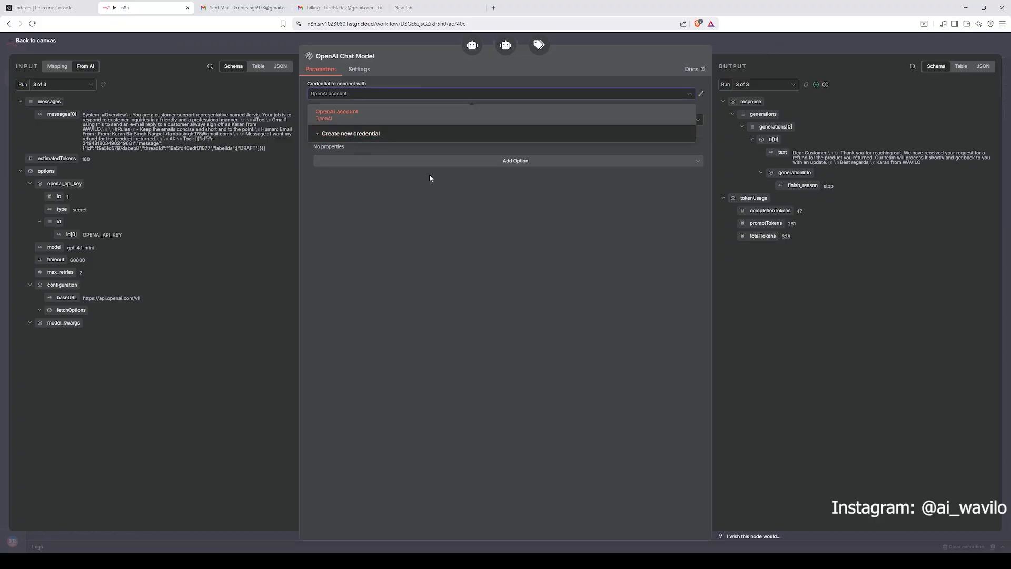
left_click(434, 223)
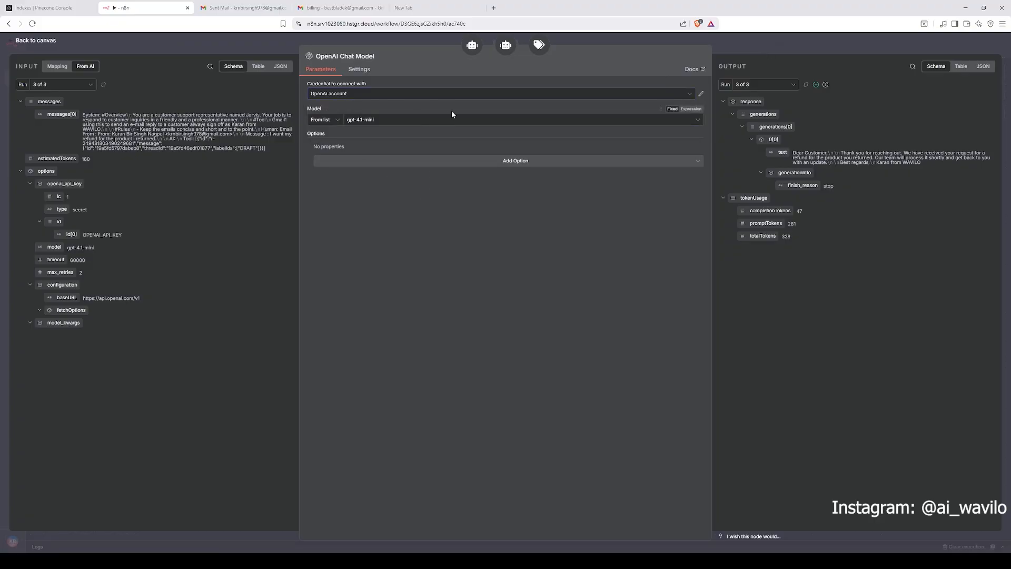
left_click(427, 121)
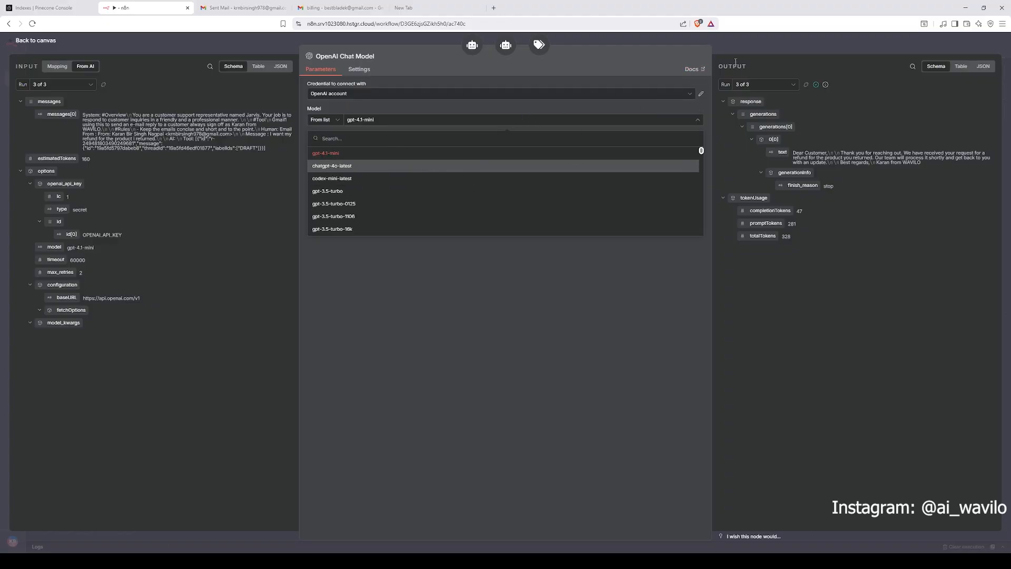
key("Escape")
left_click_drag(299, 326, 459, 437)
scroll(353, 269, "down", 3)
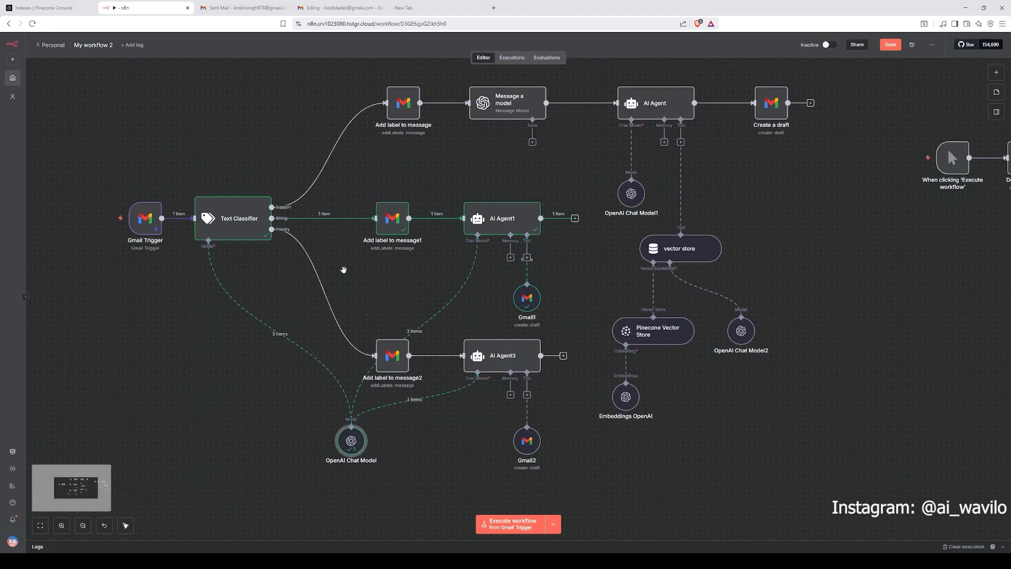
scroll(353, 269, "down", 3)
scroll(337, 247, "up", 3)
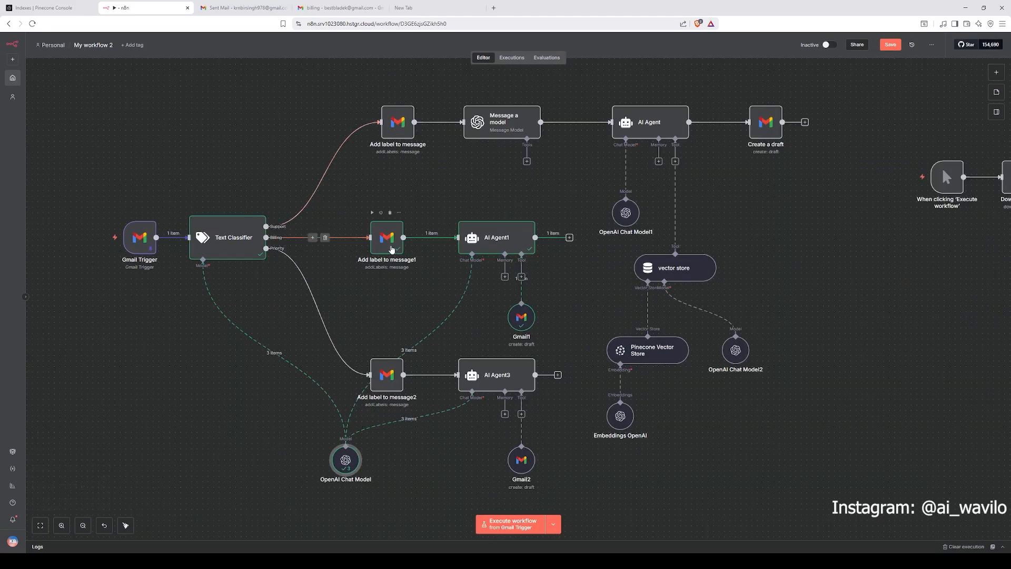
Step: Reopen the Text Classifier settings briefly and close them
left_click(390, 246)
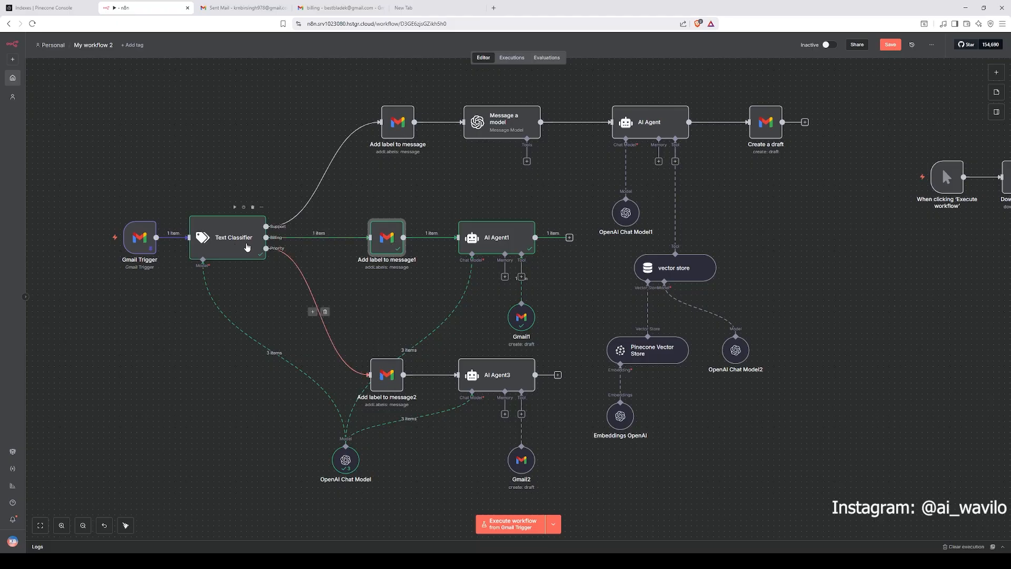
double_click(248, 247)
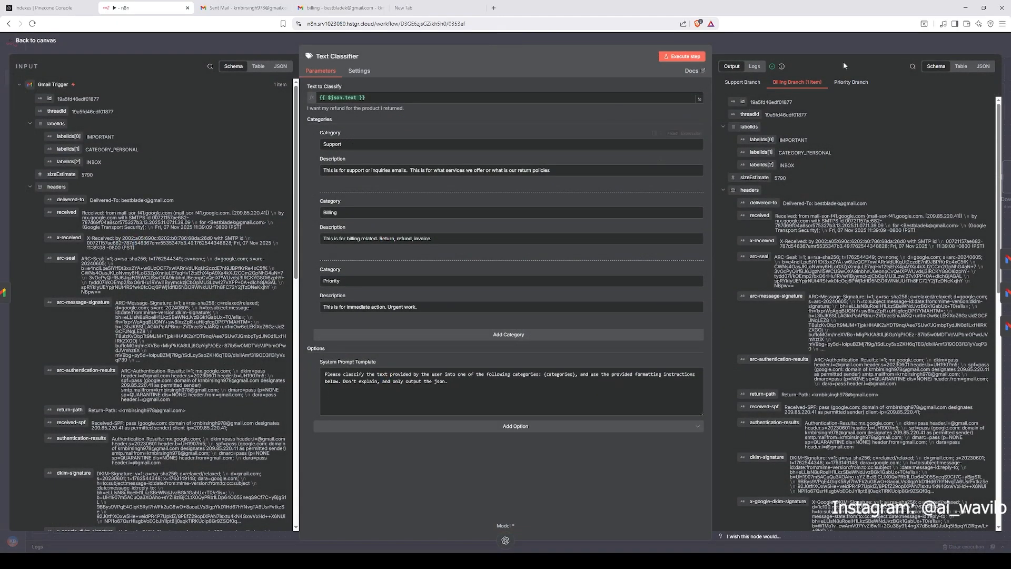
key("Escape")
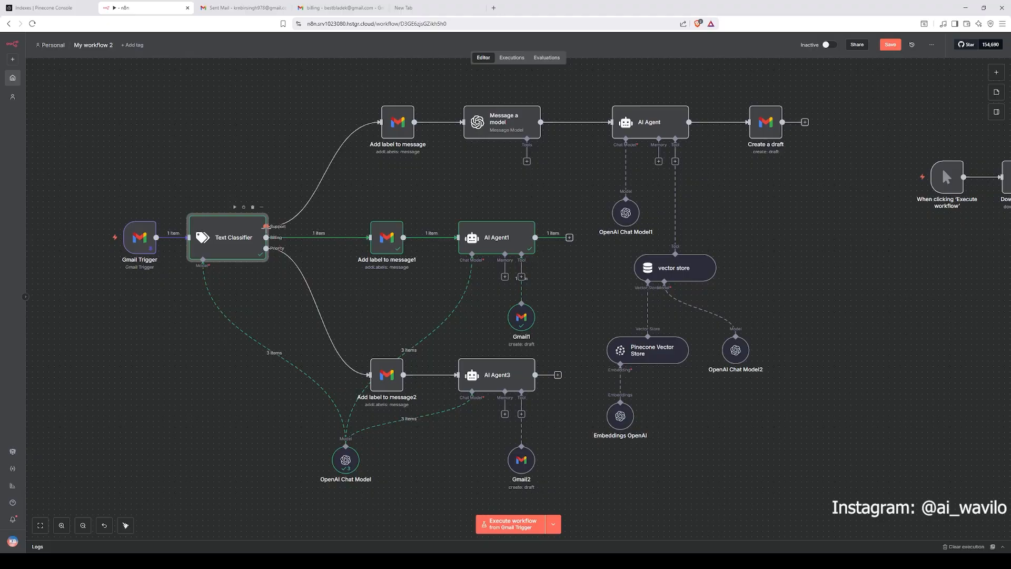
left_click(310, 237)
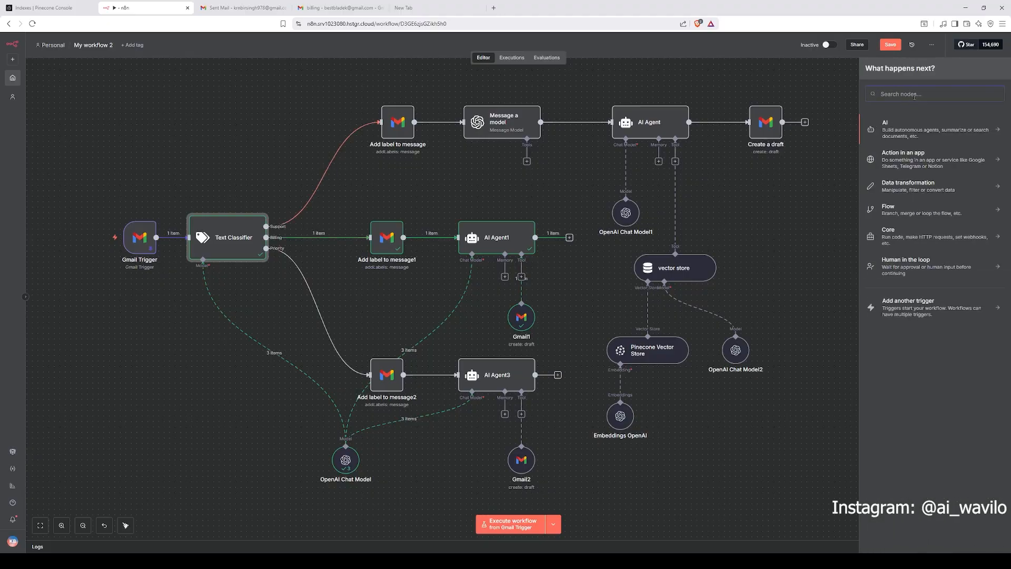
type("gmail")
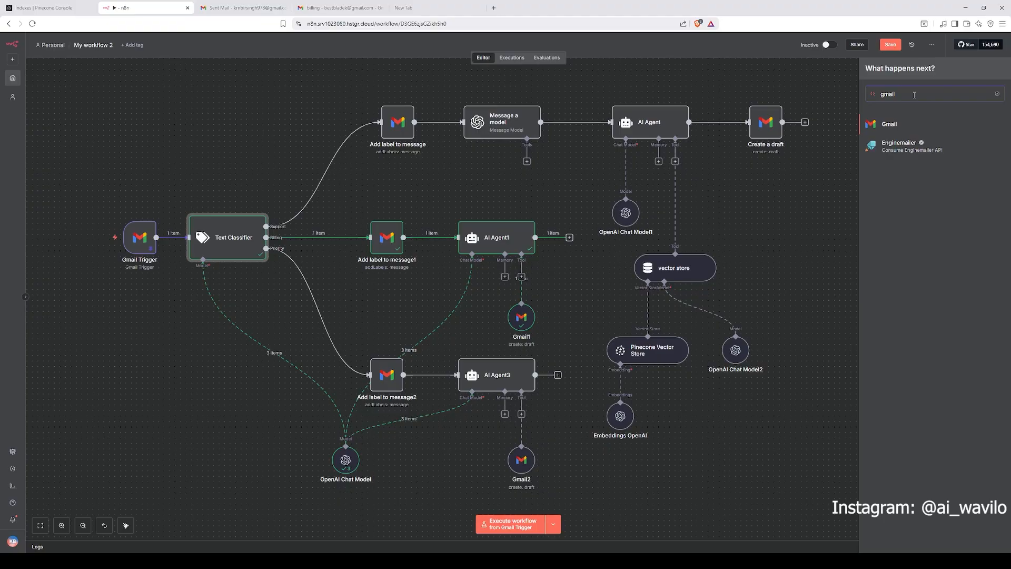
left_click(913, 127)
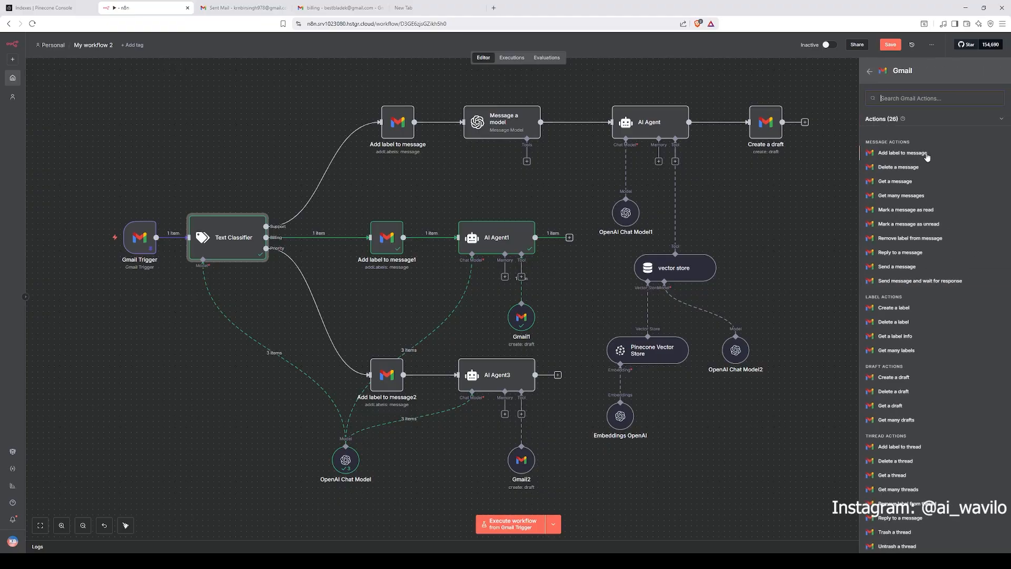
left_click(364, 208)
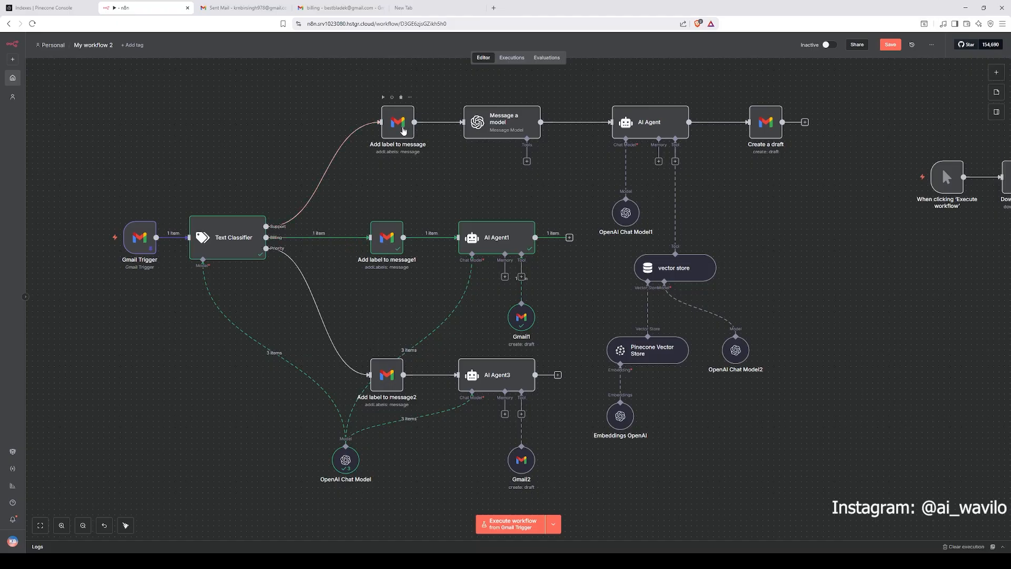
Step: Review the Add label to message node's Gmail operation settings and the Gmail Trigger input data, and return to the canvas
double_click(403, 130)
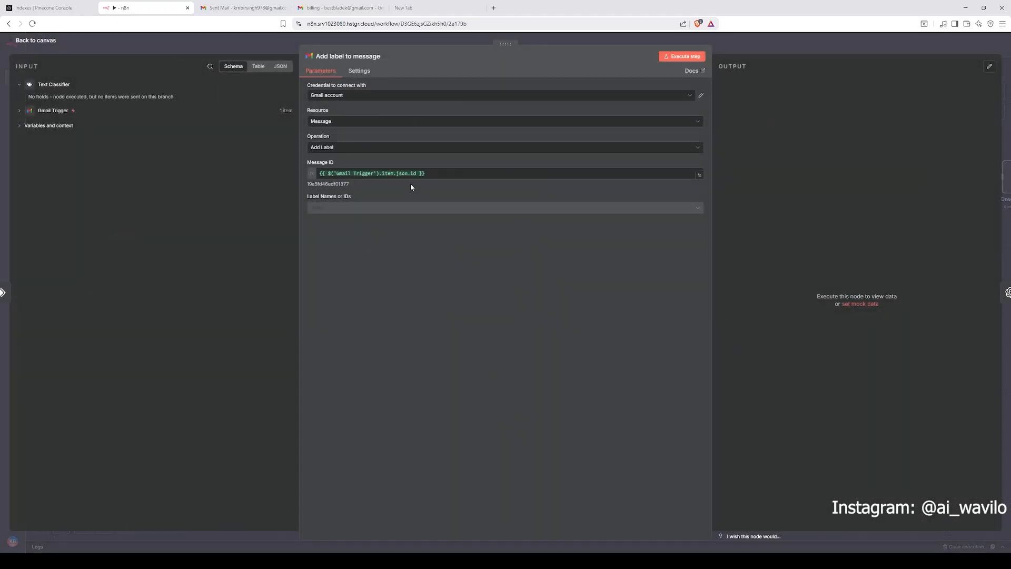
left_click(349, 123)
left_click(337, 141)
left_click(351, 152)
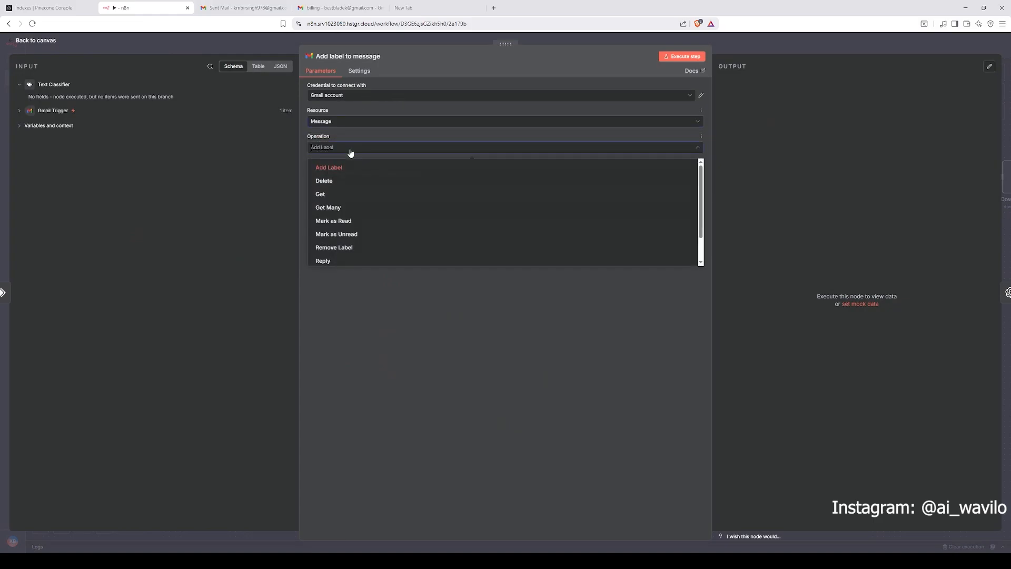
left_click(385, 175)
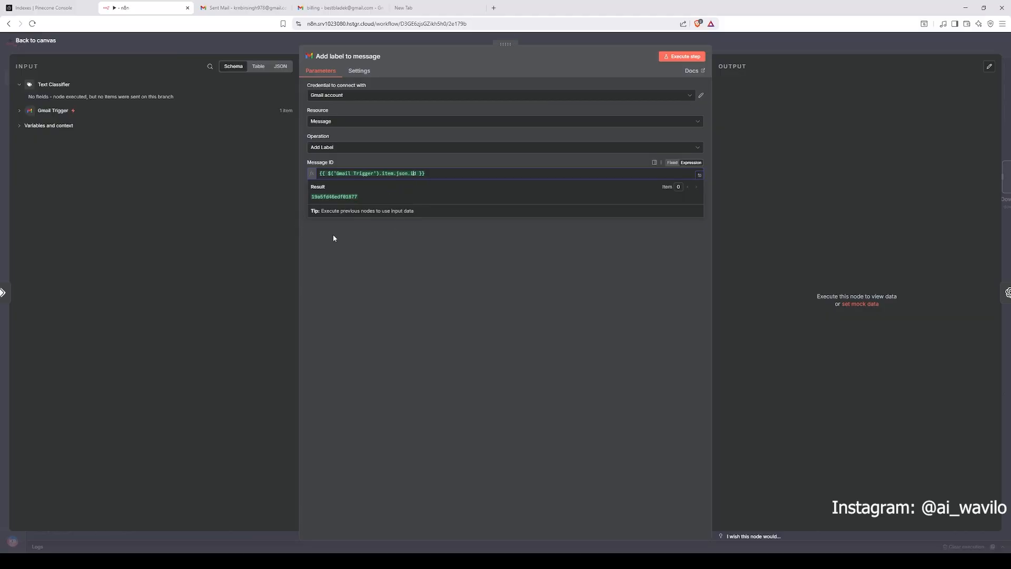
left_click(51, 111)
scroll(110, 204, "down", 5)
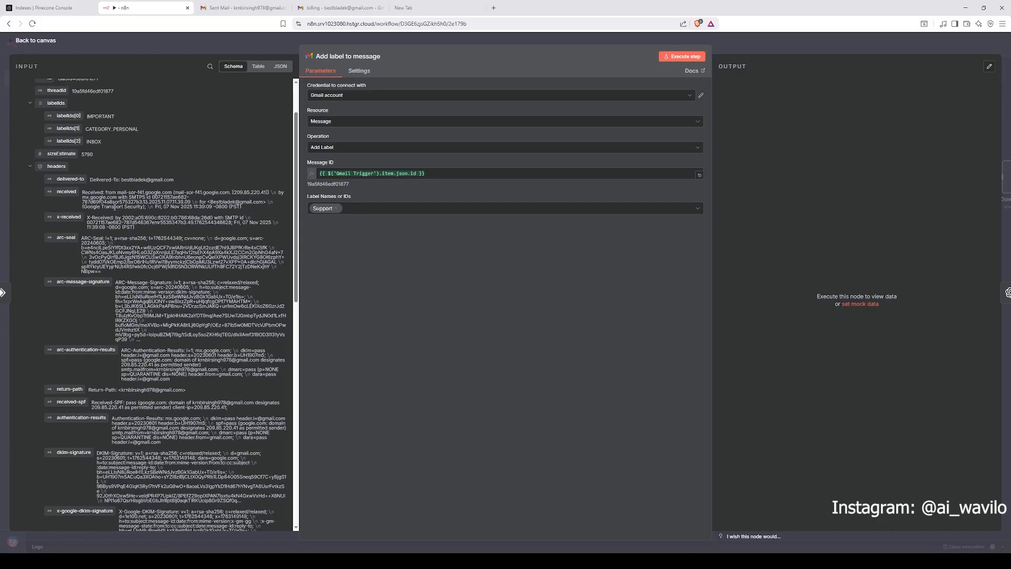
scroll(112, 187, "up", 5)
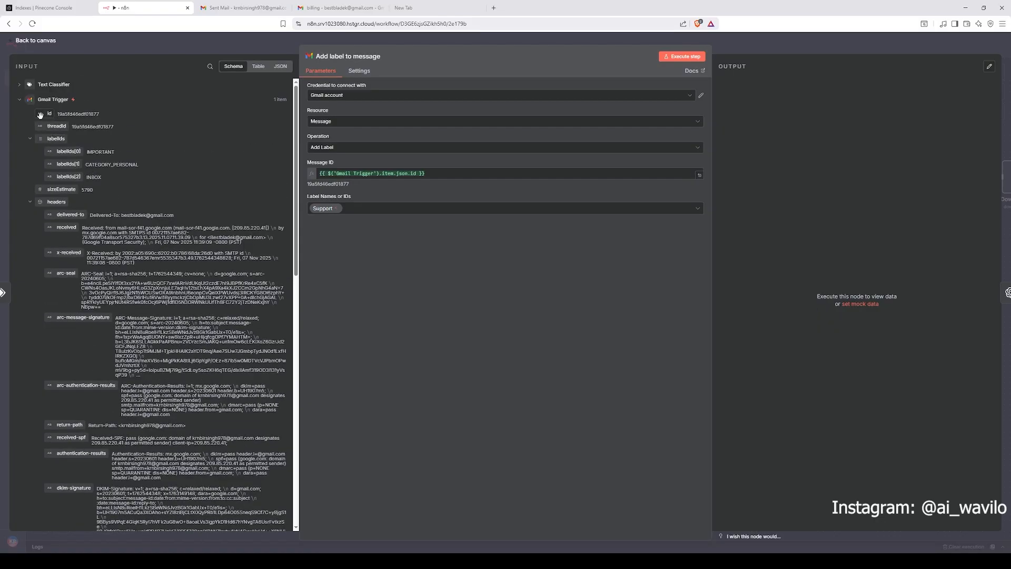
mouse_move(40, 115)
left_mouse_down()
mouse_move(398, 200)
mouse_move(429, 180)
mouse_move(44, 113)
left_mouse_up()
left_click(742, 50)
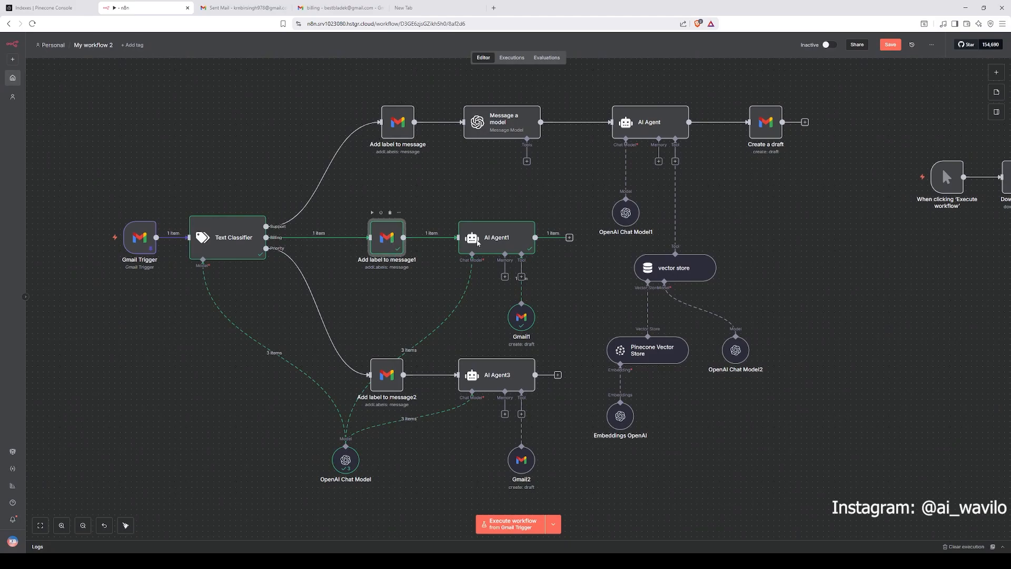
Step: Review the label settings of the Billing and Priority label nodes, nudging the Priority label node slightly
double_click(390, 241)
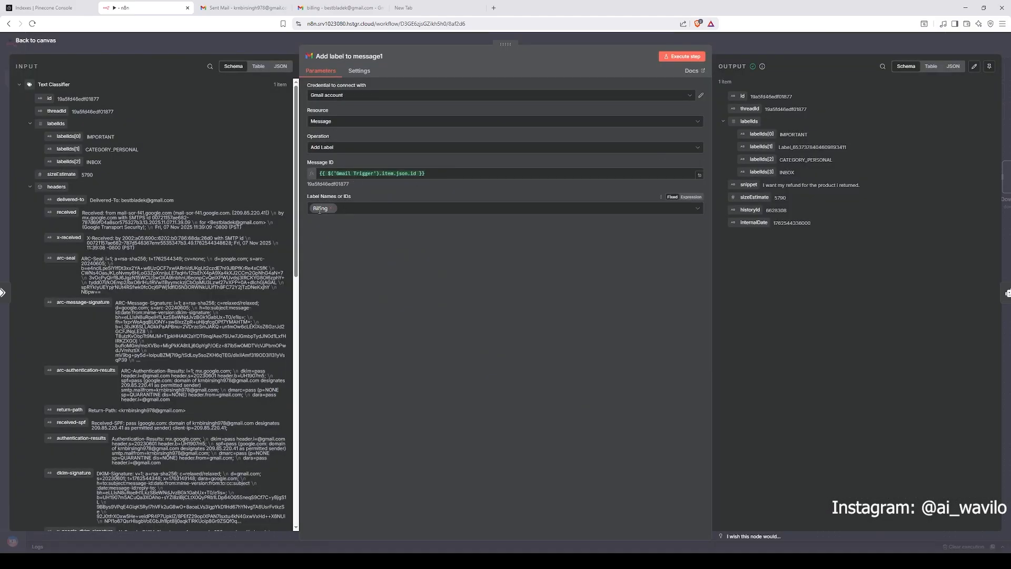
left_click(751, 49)
double_click(383, 380)
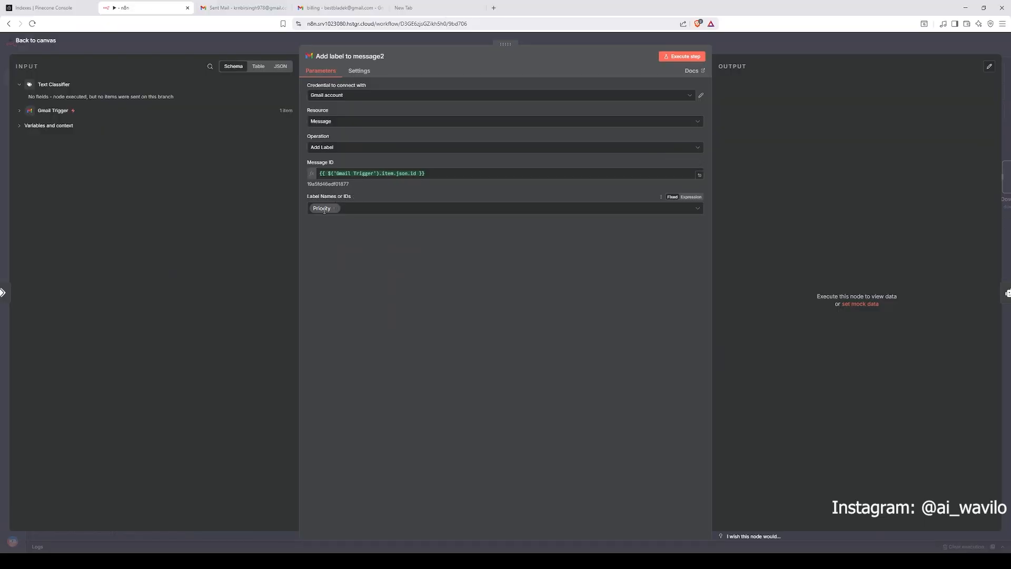
left_click(772, 50)
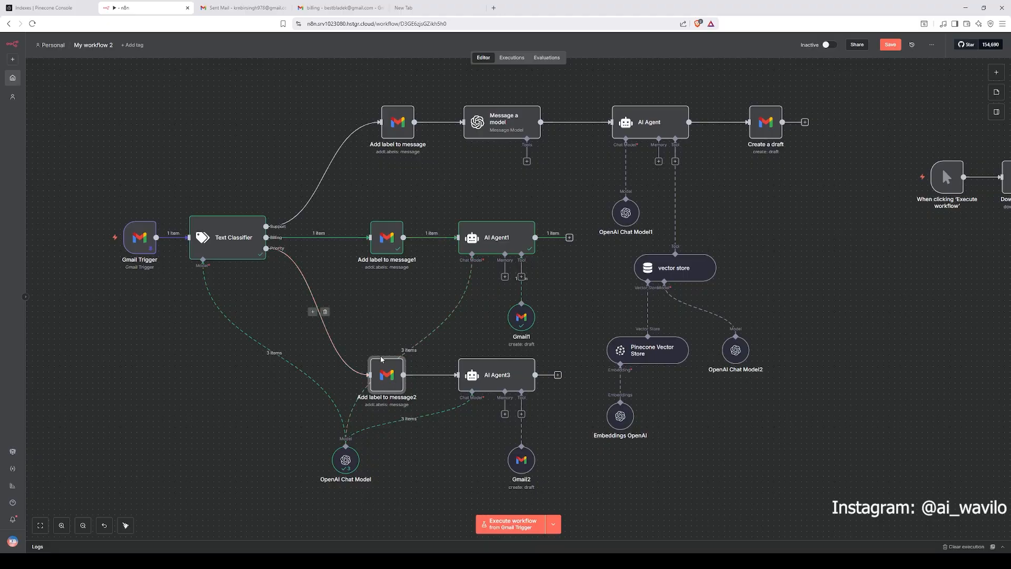
scroll(460, 342, "down", 2)
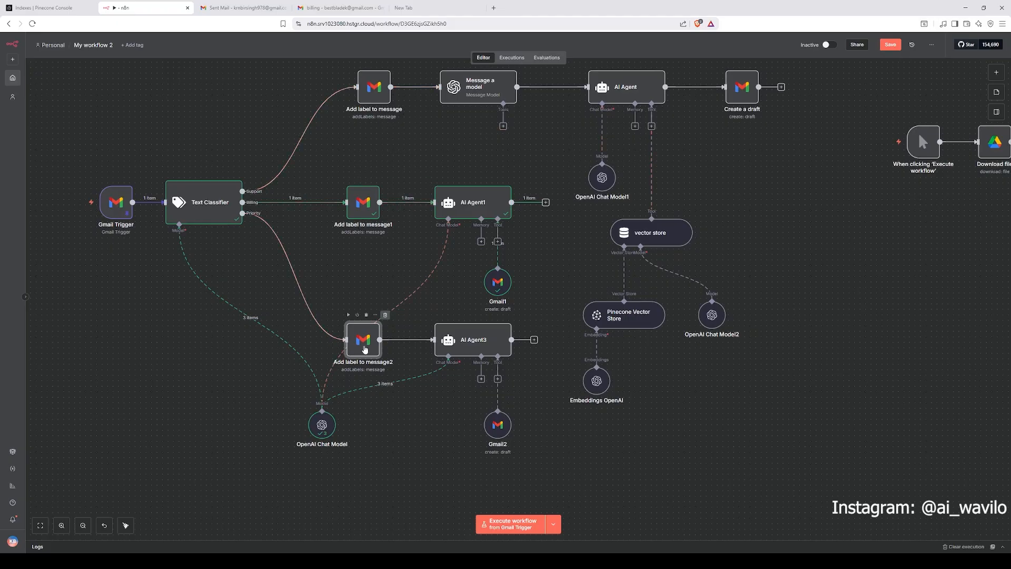
left_click_drag(366, 350, 371, 347)
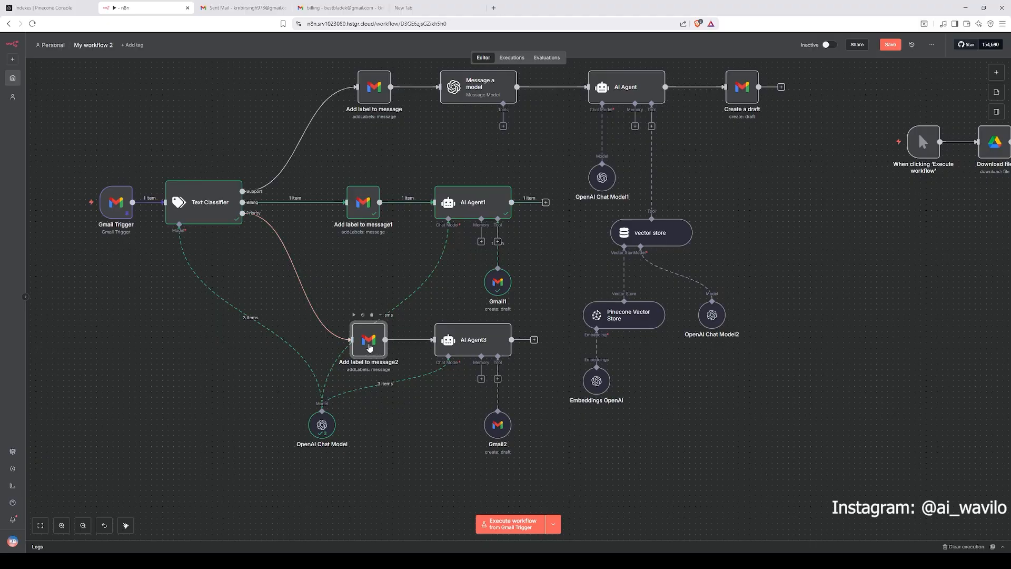
double_click(370, 348)
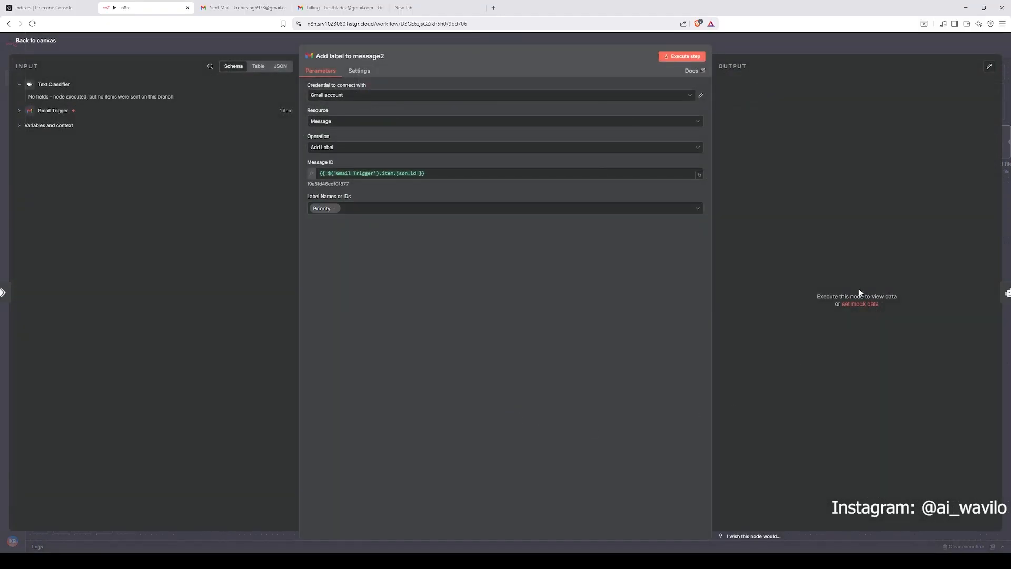
left_click(760, 49)
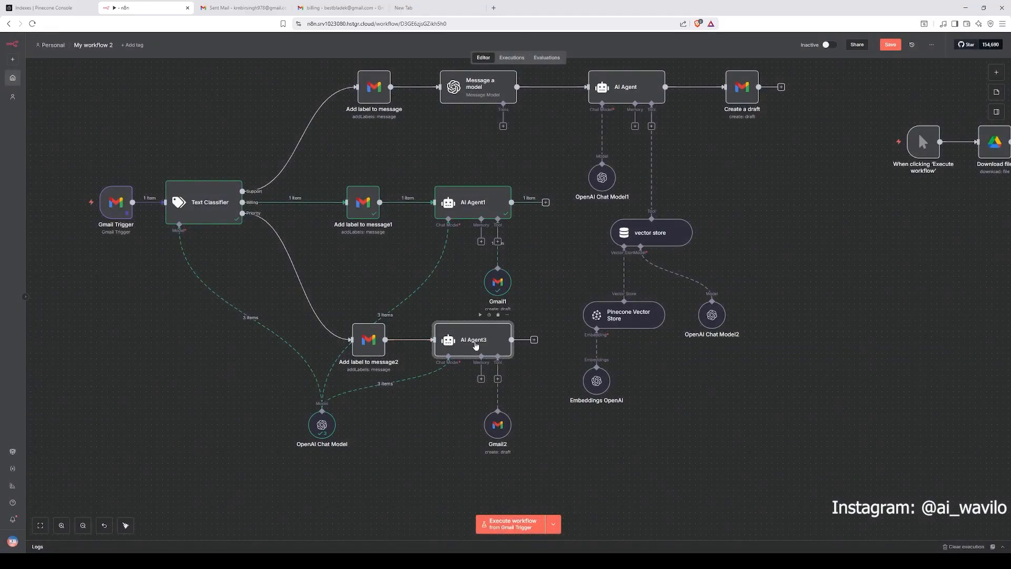
Step: In AI Agent3's prompt, replace Email From with the Gmail Trigger's from address and Message with the email text field
double_click(475, 346)
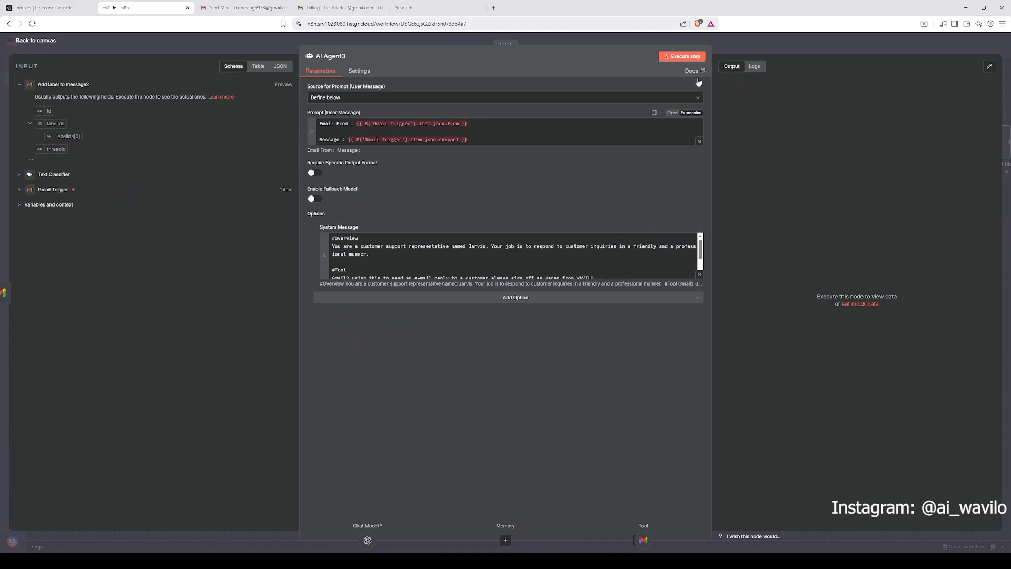
left_click(390, 100)
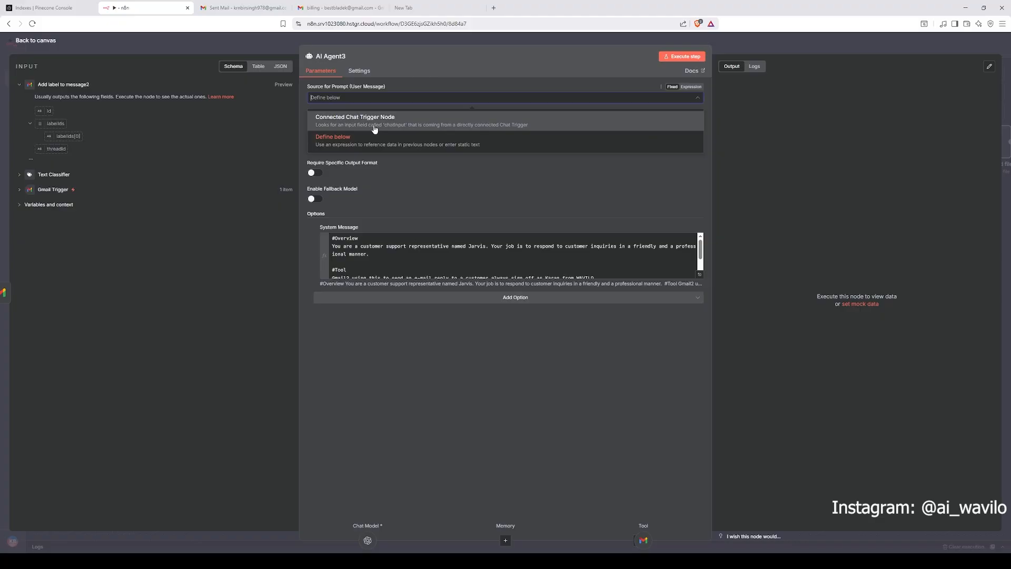
left_click(394, 140)
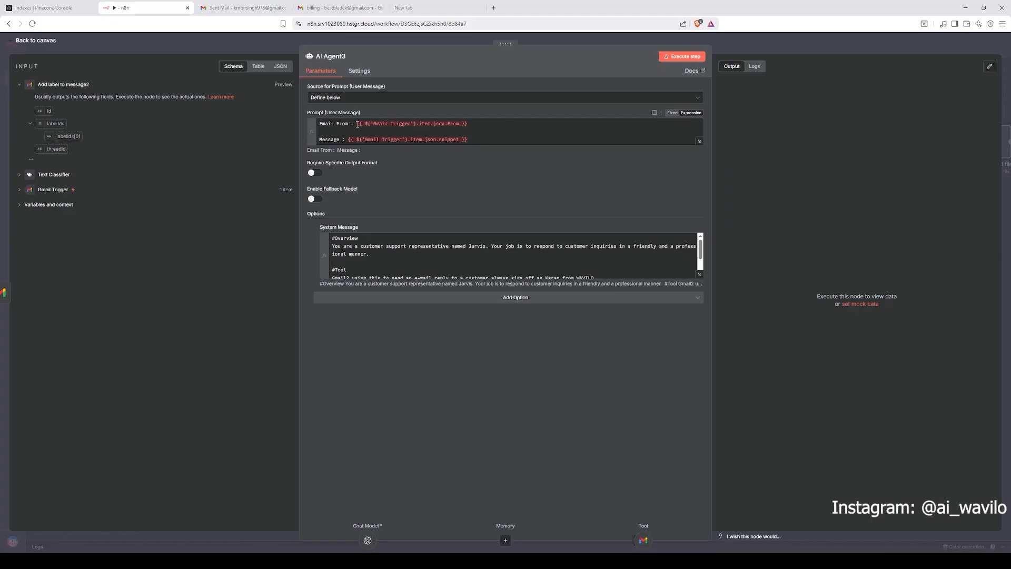
left_click_drag(357, 124, 467, 124)
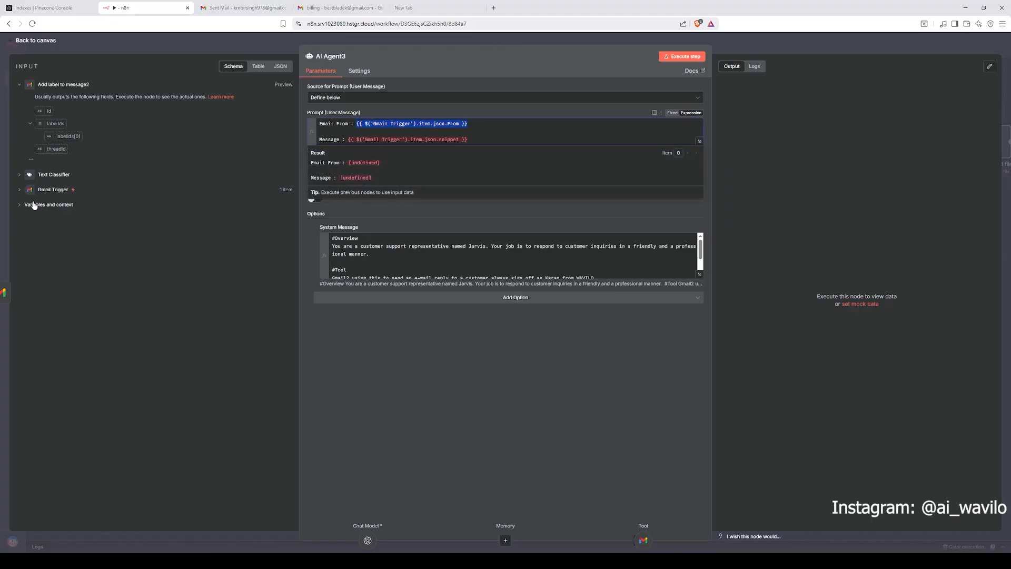
left_click(51, 190)
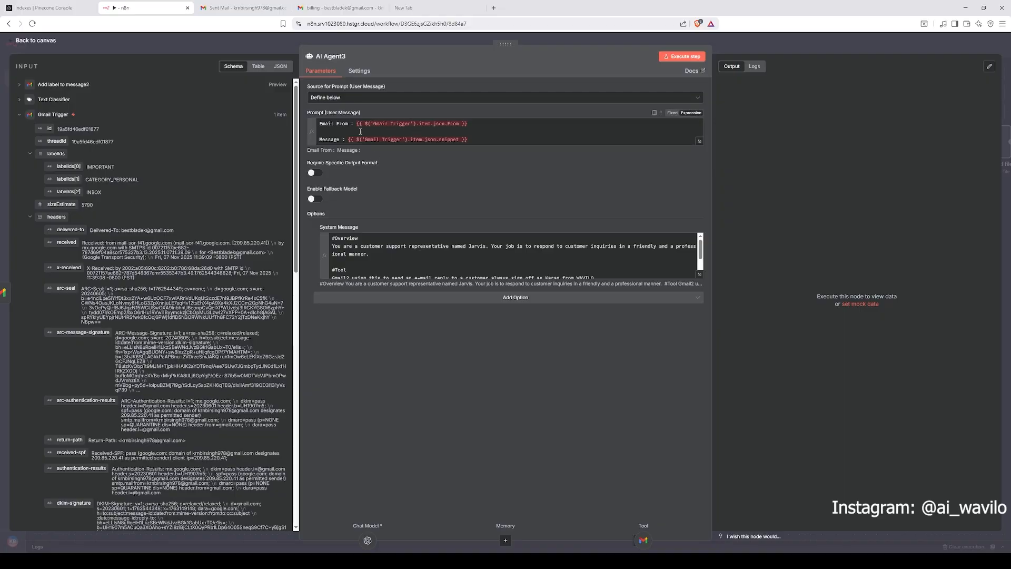
left_click(436, 123)
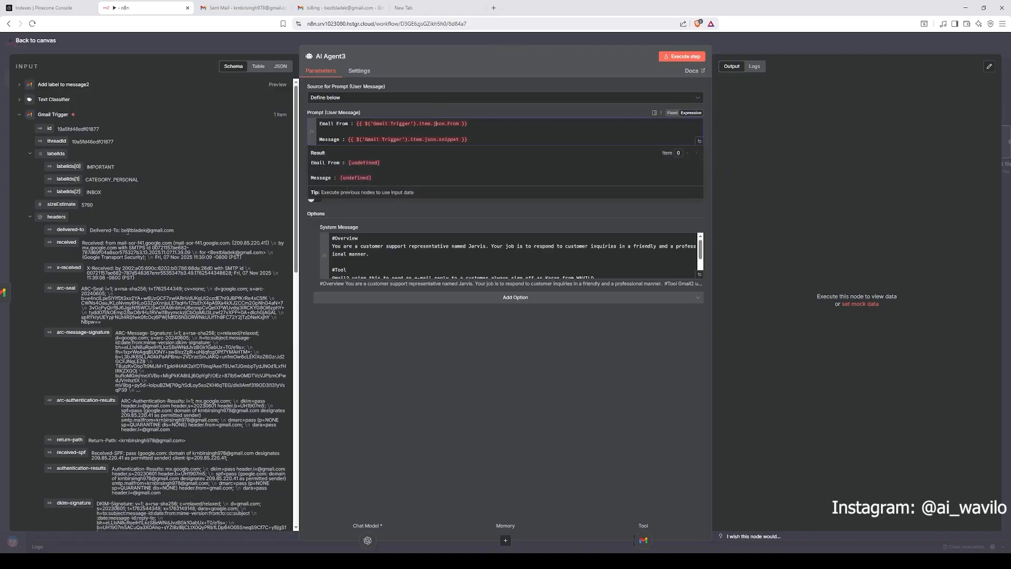
scroll(128, 231, "down", 15)
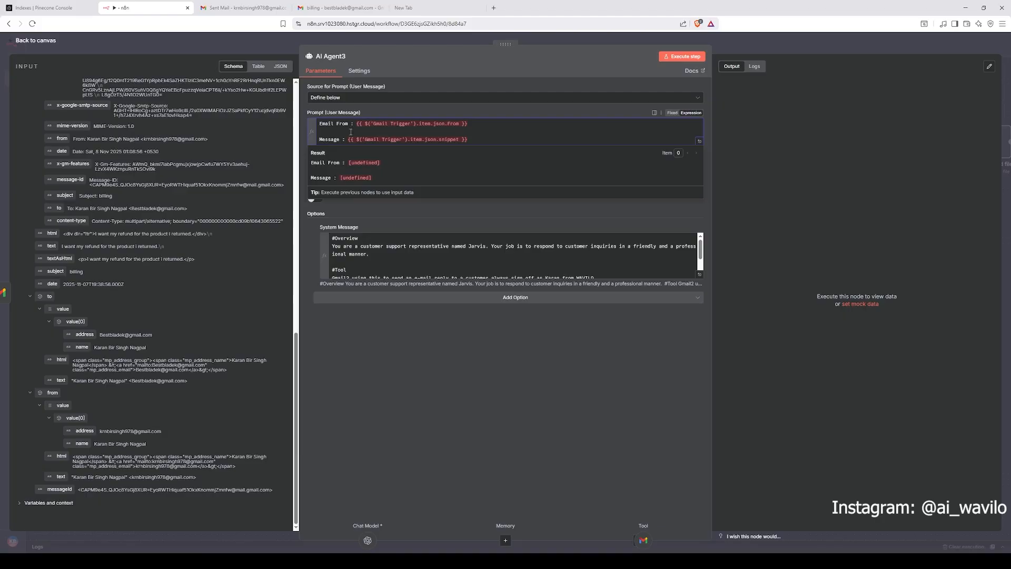
left_click_drag(468, 124, 357, 125)
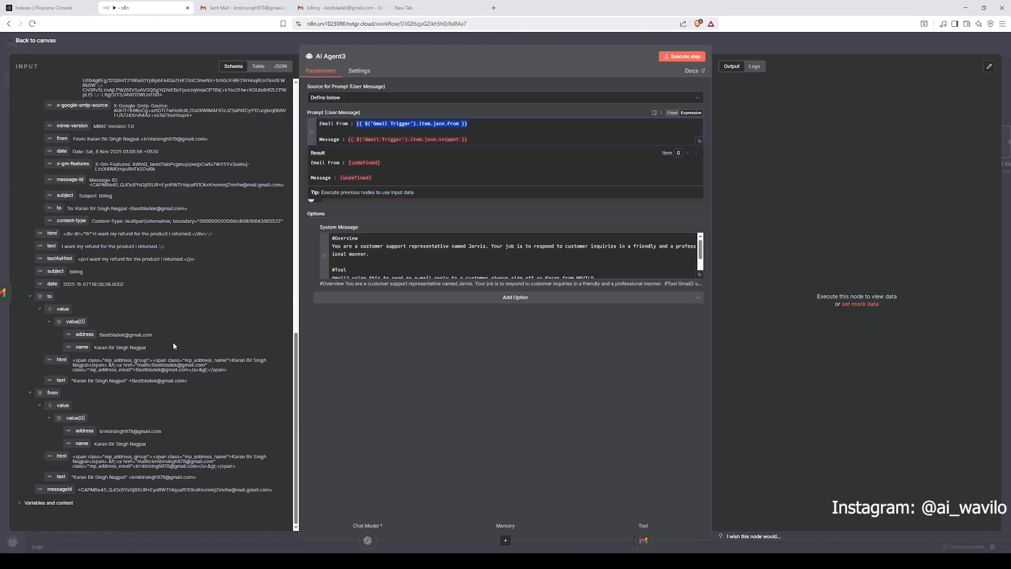
key("BackSpace")
left_click_drag(84, 431, 379, 124)
left_click_drag(468, 140, 343, 141)
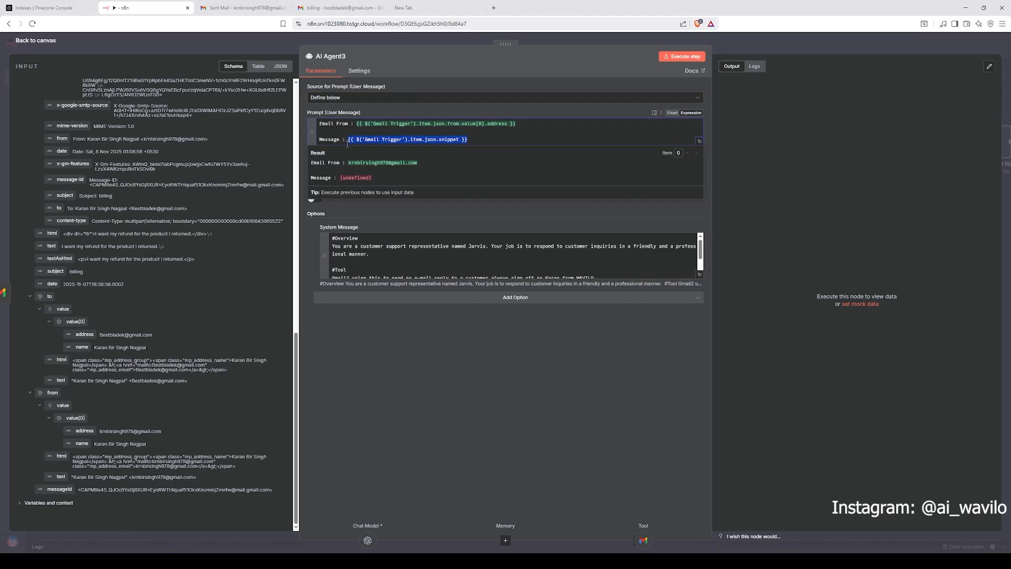
key("BackSpace")
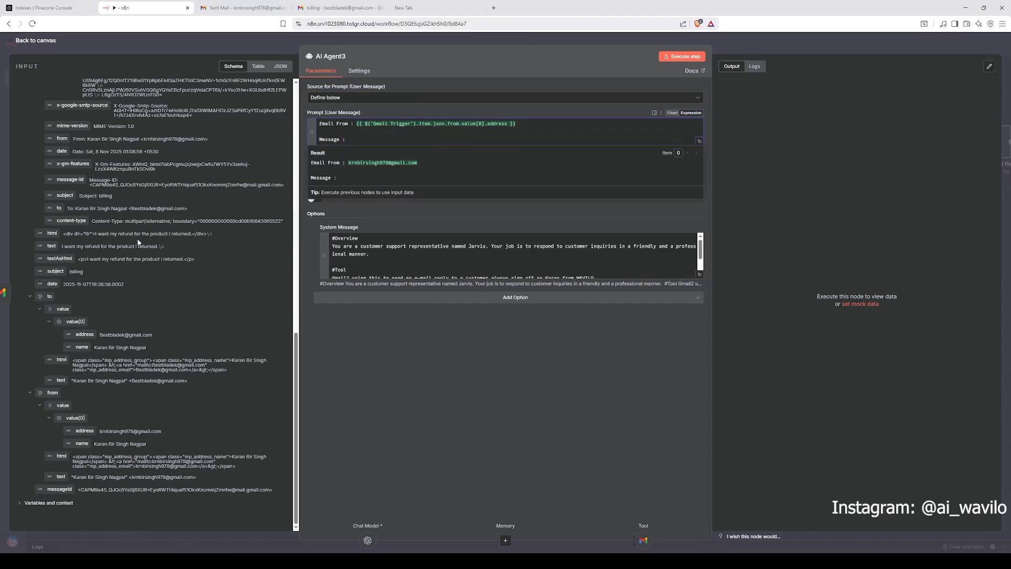
left_click_drag(52, 246, 382, 140)
left_click(509, 338)
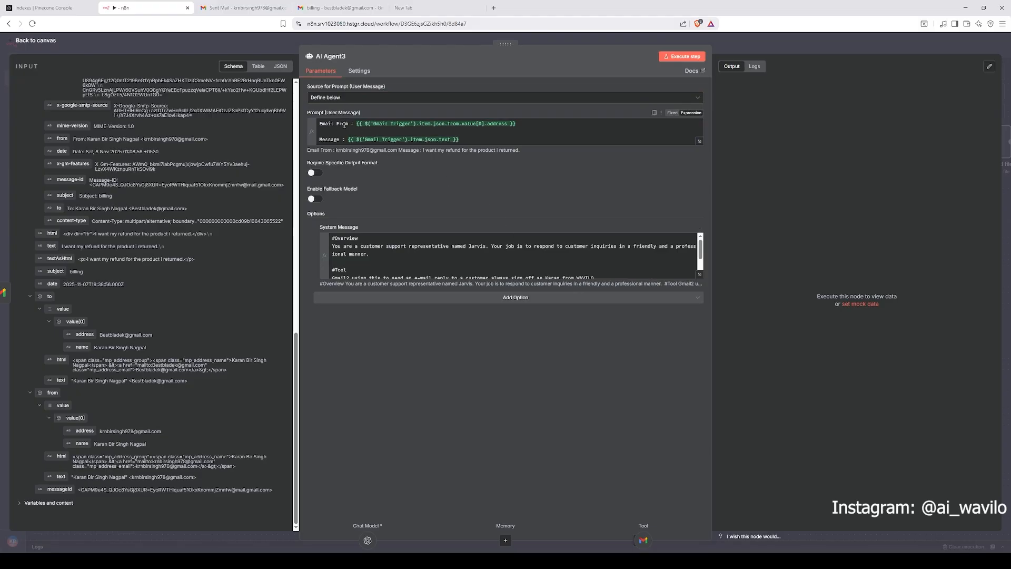
Step: Open AI Agent3's system message in the expanded expression editor and read through its overview, tool and rules
left_click_drag(545, 125, 547, 140)
left_click(703, 242)
left_click(701, 274)
left_click_drag(420, 196, 174, 73)
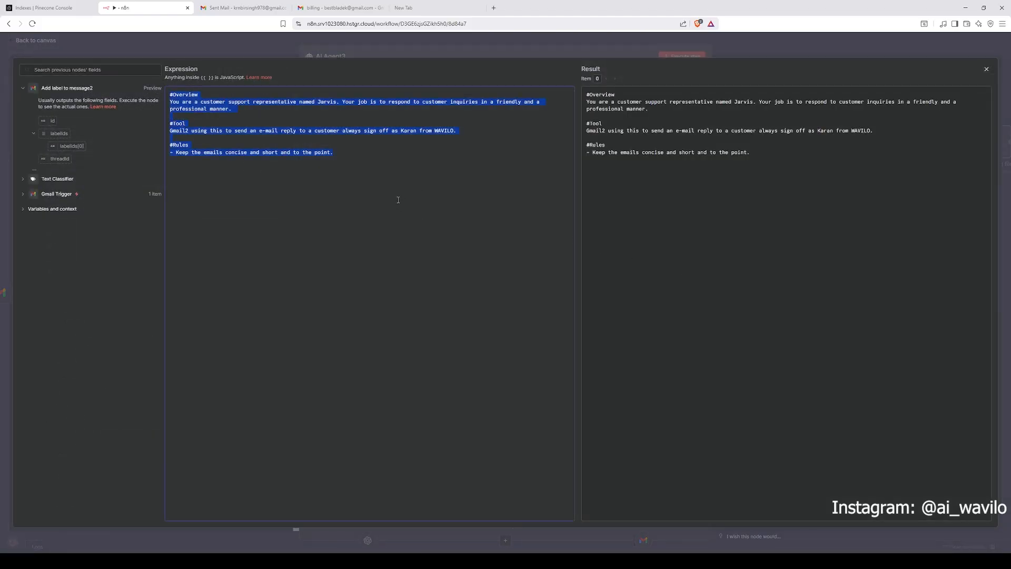
left_click(395, 196)
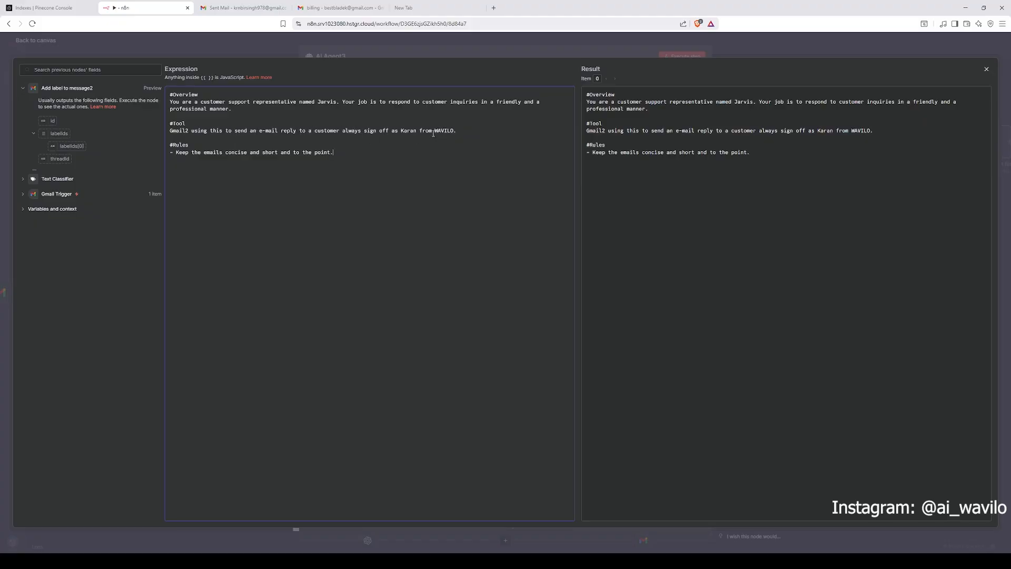
left_click_drag(402, 132, 460, 132)
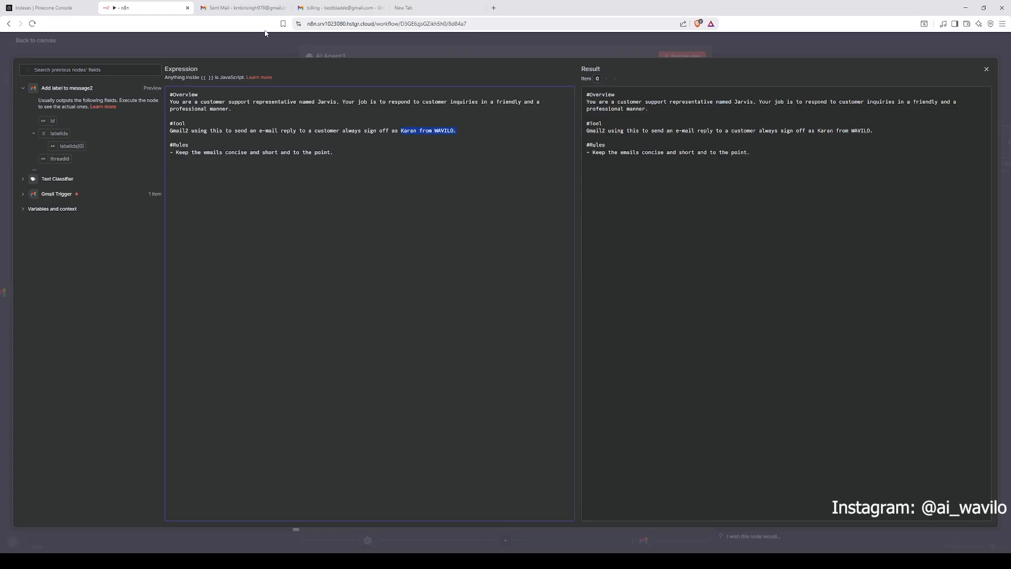
Step: Check the Gmail Sent Mail and billing inbox tabs, return to n8n, and close AI Agent3
left_click(243, 8)
left_click(338, 7)
left_click_drag(180, 208, 133, 208)
left_click(158, 8)
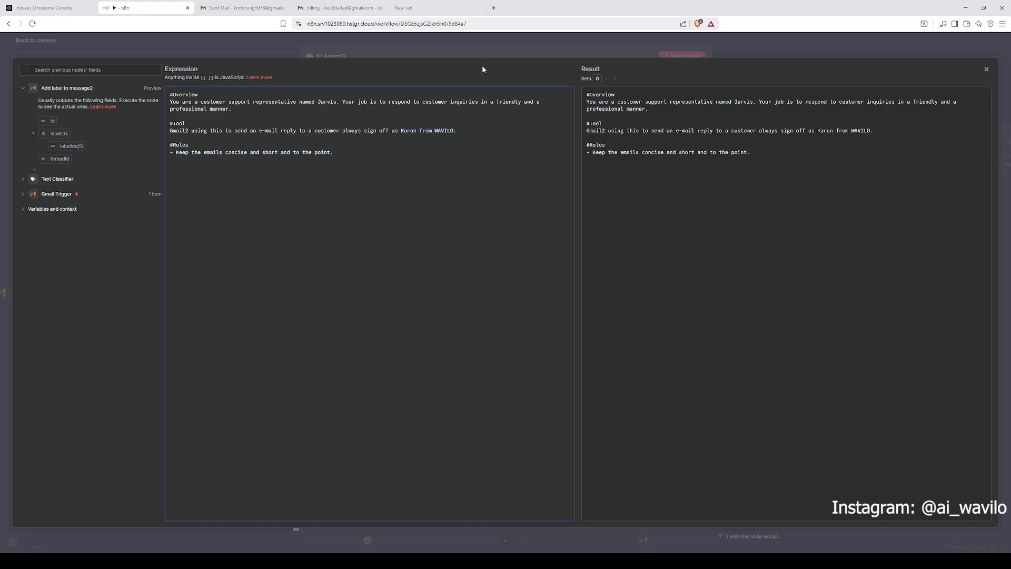
left_click(515, 45)
left_click(741, 48)
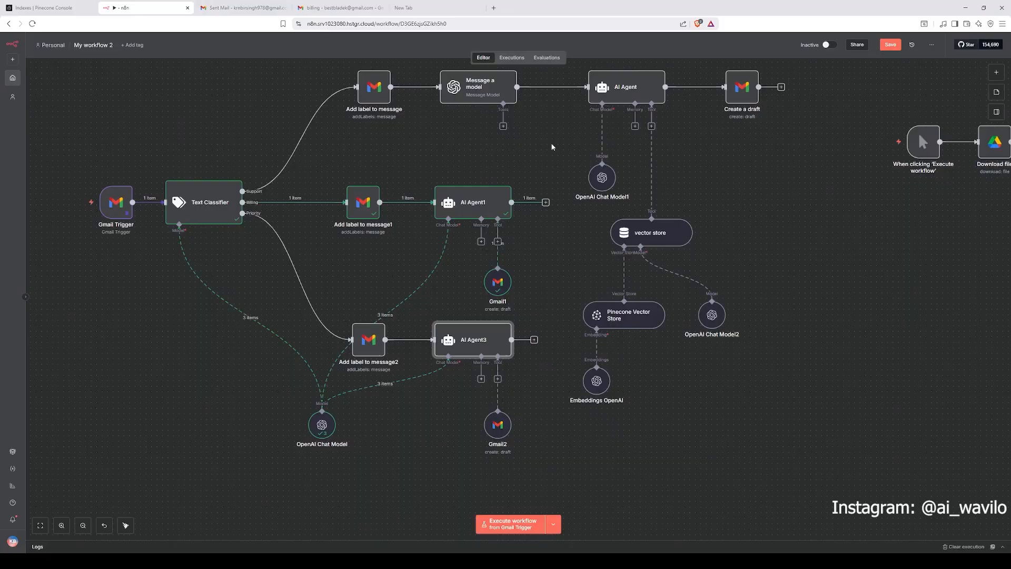
Step: Move the OpenAI Chat Model node slightly lower beneath Add label to message2
scroll(559, 279, "up", 2)
scroll(538, 237, "down", 2)
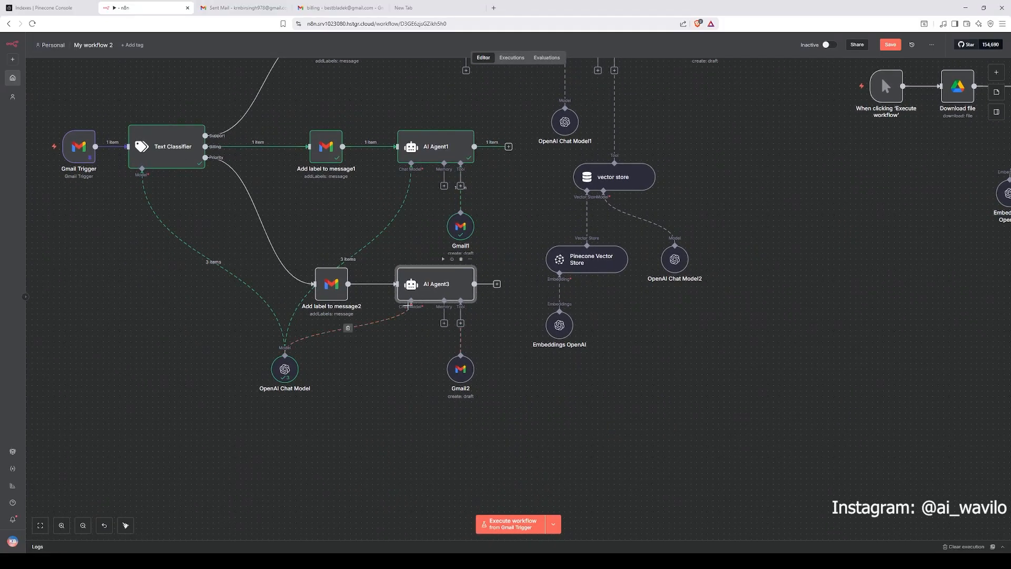
left_click_drag(293, 365, 287, 377)
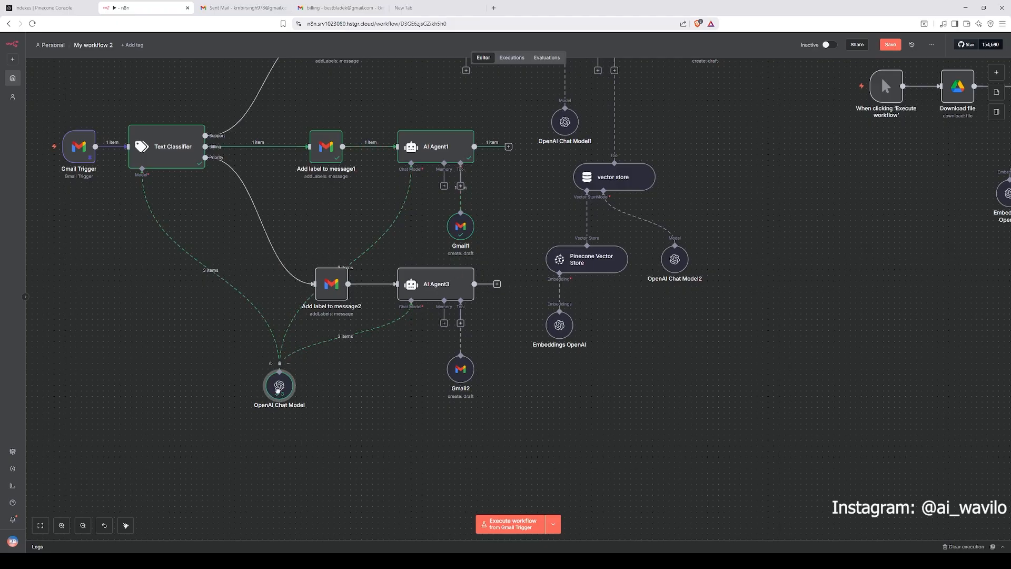
left_click_drag(279, 380, 279, 391)
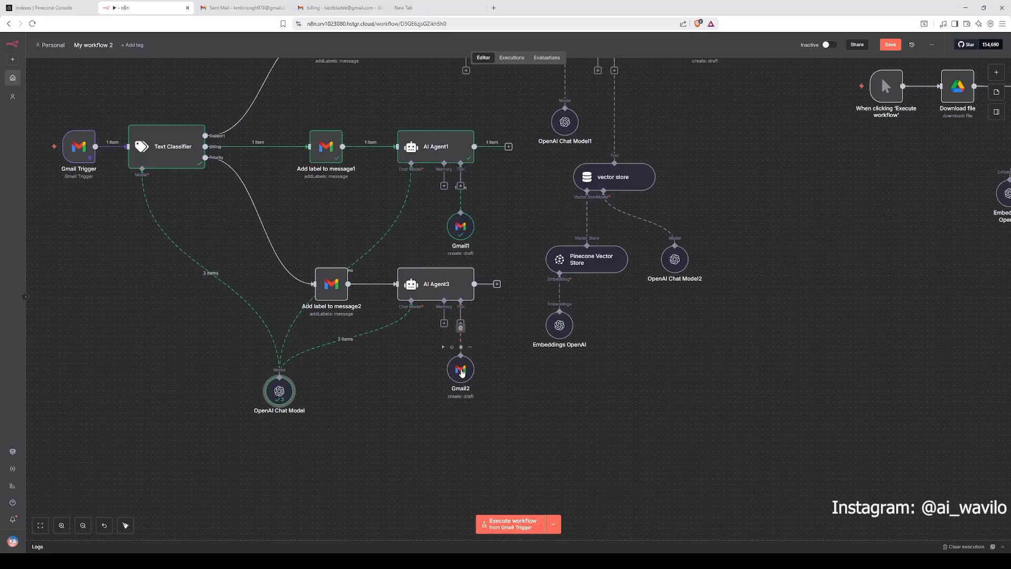
Step: Browse the available Gmail draft actions in the node search without adding a node
double_click(461, 369)
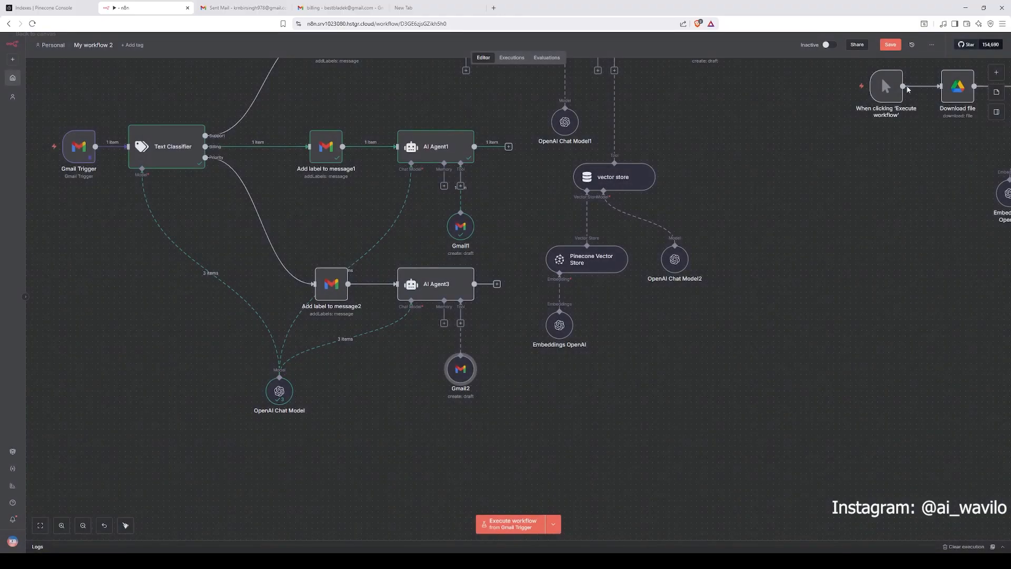
left_click(744, 35)
left_click(994, 73)
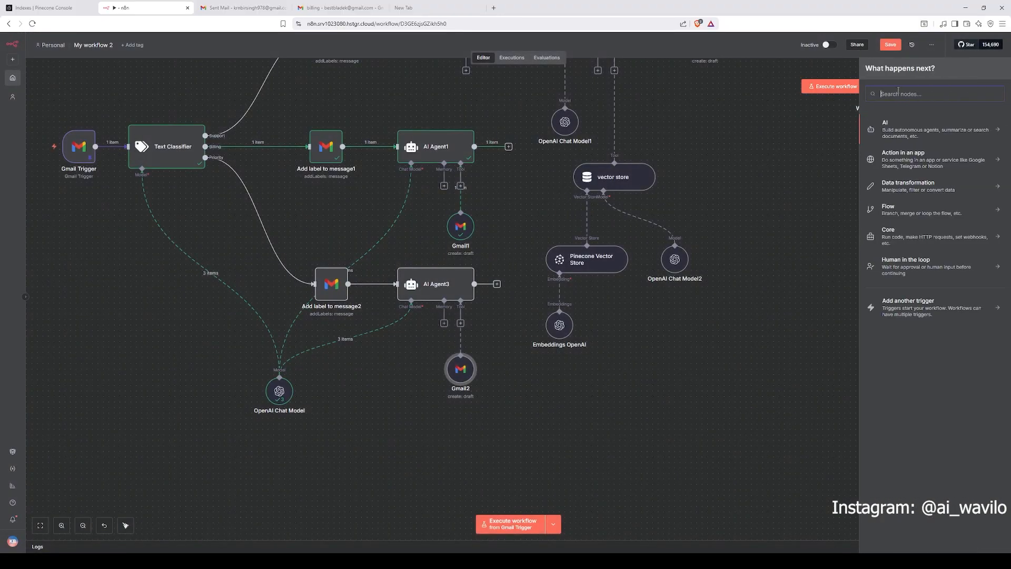
type("gmail")
left_click(918, 128)
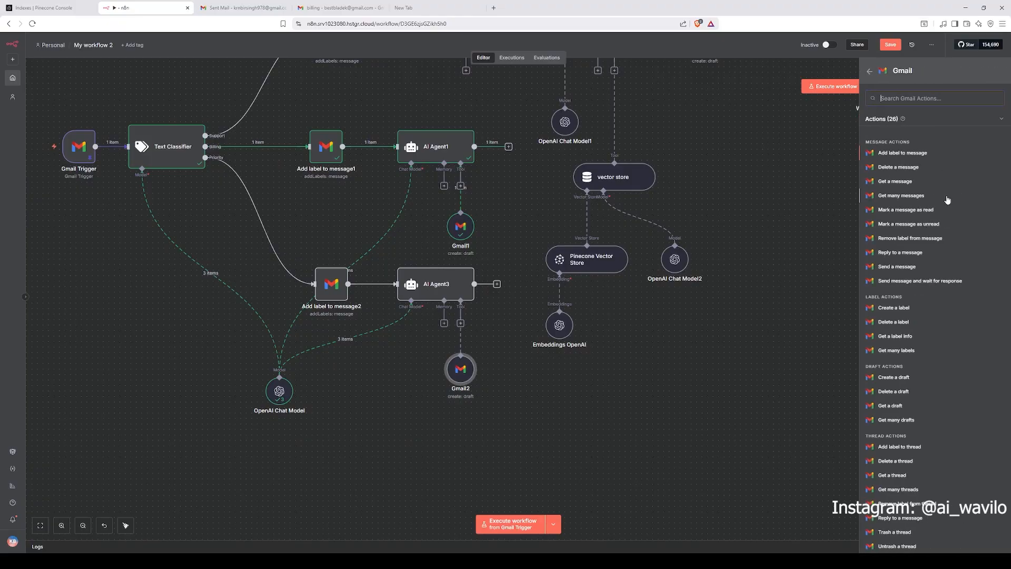
scroll(938, 287, "down", 1)
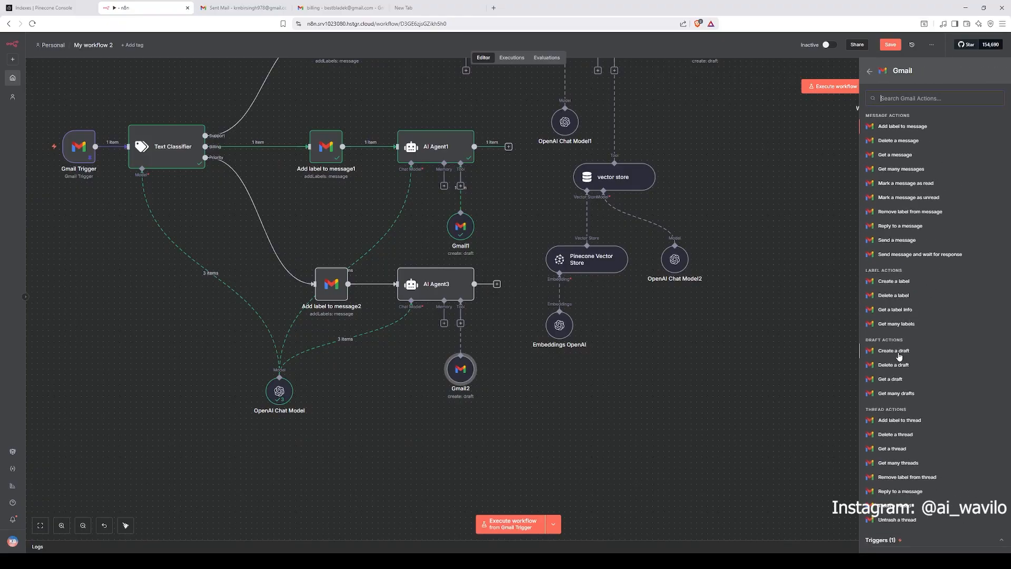
left_click(601, 375)
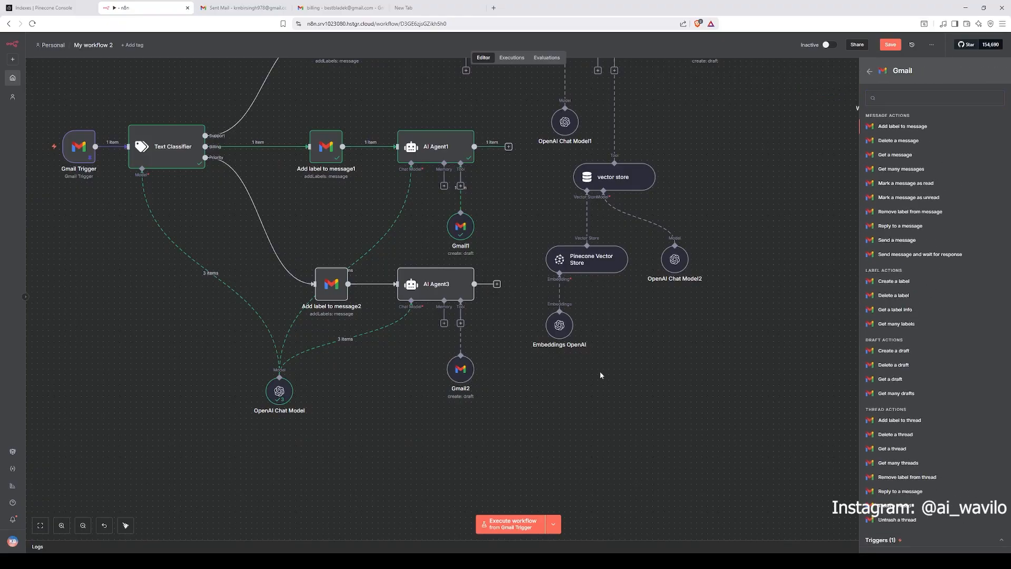
Step: In Gmail2, set To Email to the Gmail Trigger's from value[0] address field
double_click(460, 368)
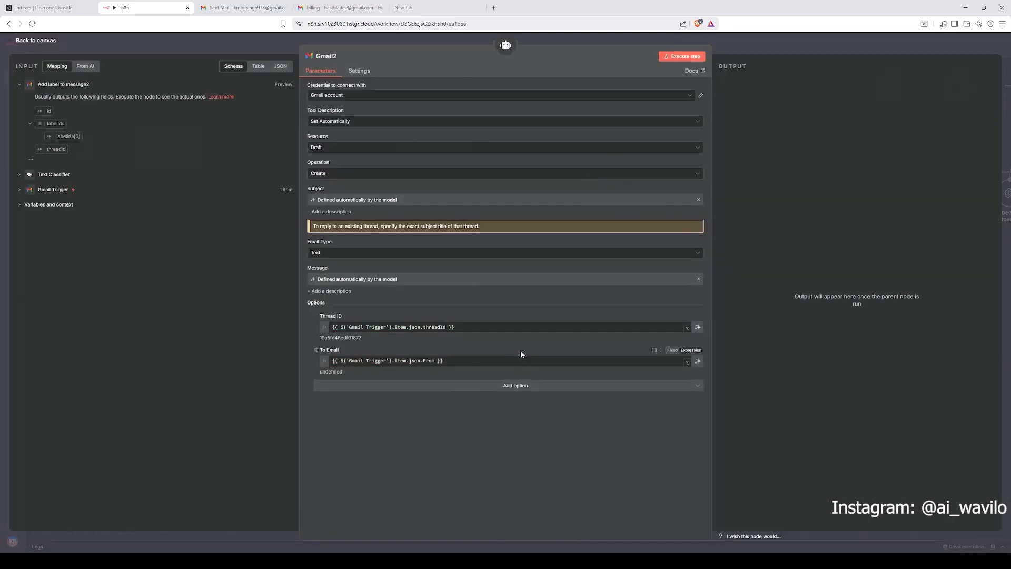
left_click(457, 363)
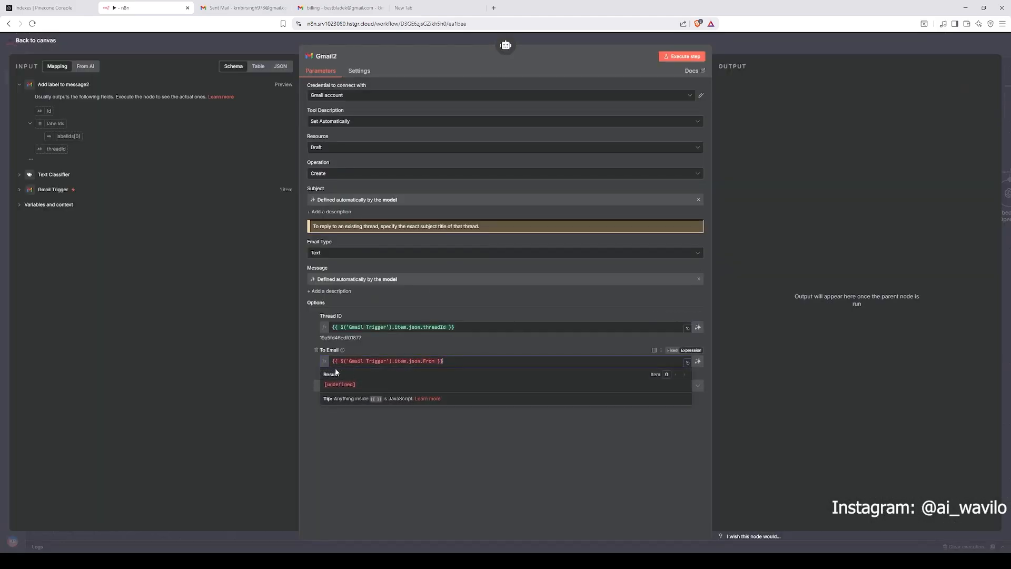
left_click_drag(456, 363, 331, 358)
left_click(58, 192)
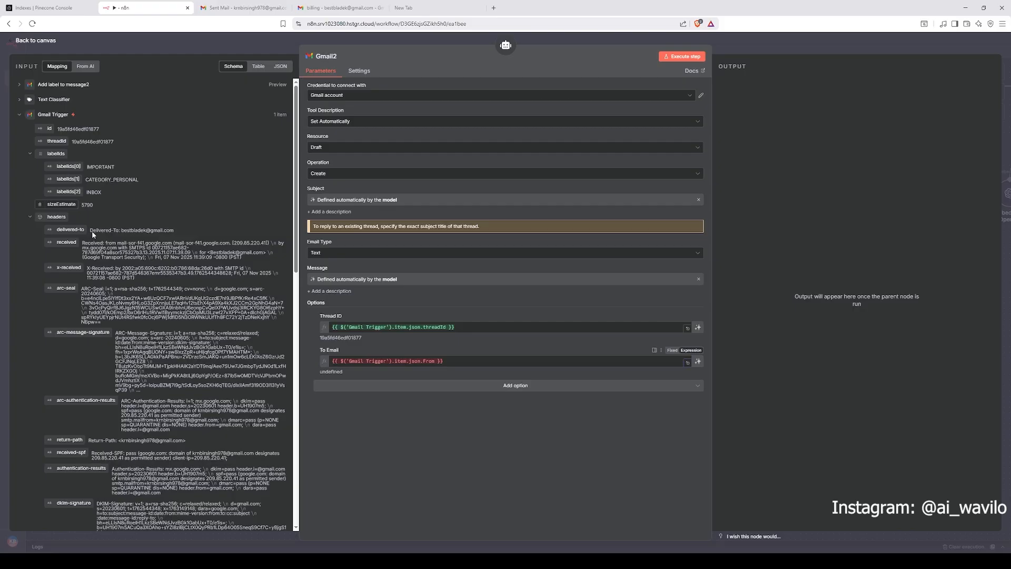
scroll(205, 345, "down", 10)
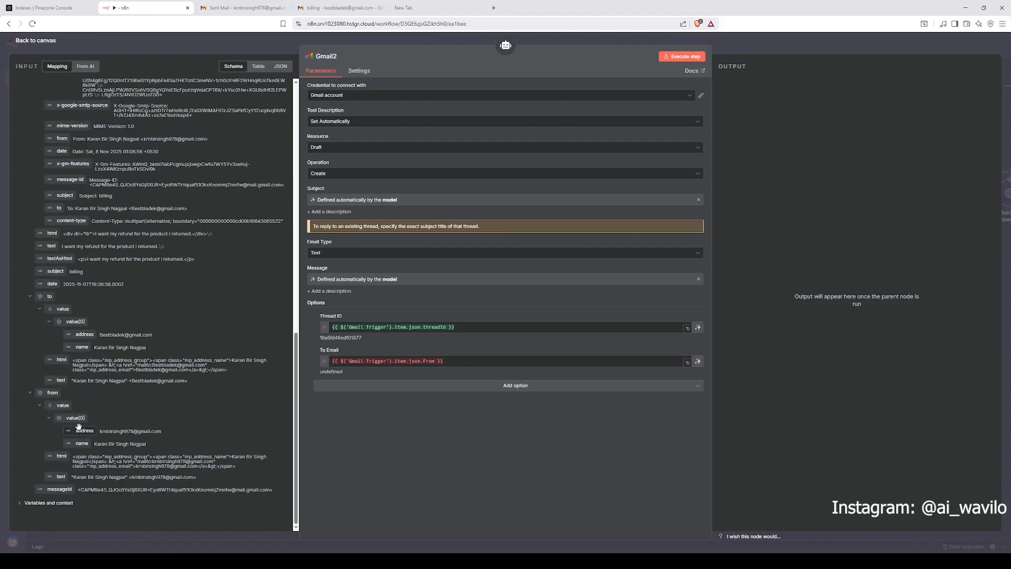
left_click_drag(445, 362, 307, 363)
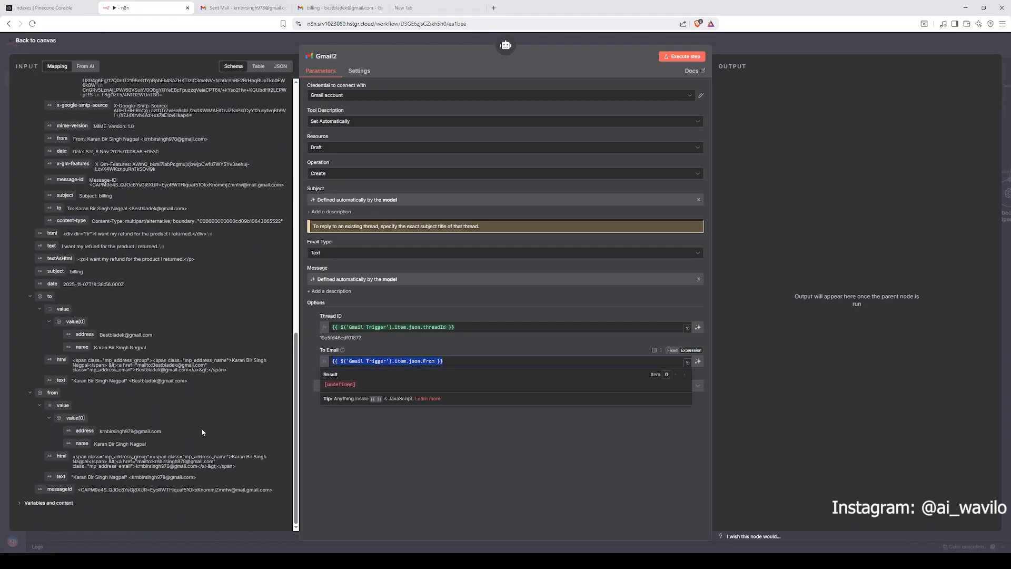
key("BackSpace")
left_click_drag(81, 443, 347, 366)
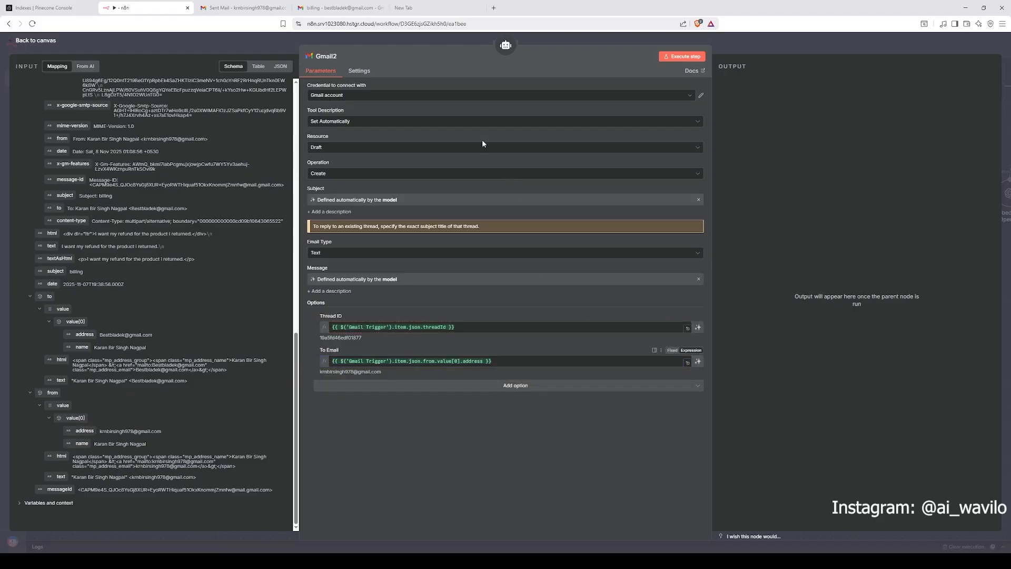
left_click(349, 123)
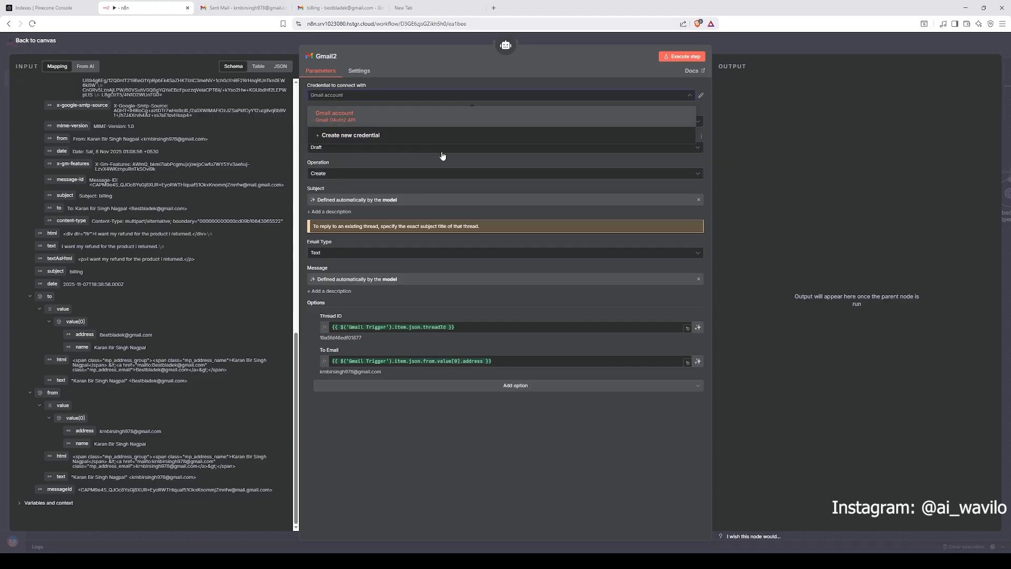
left_click(618, 77)
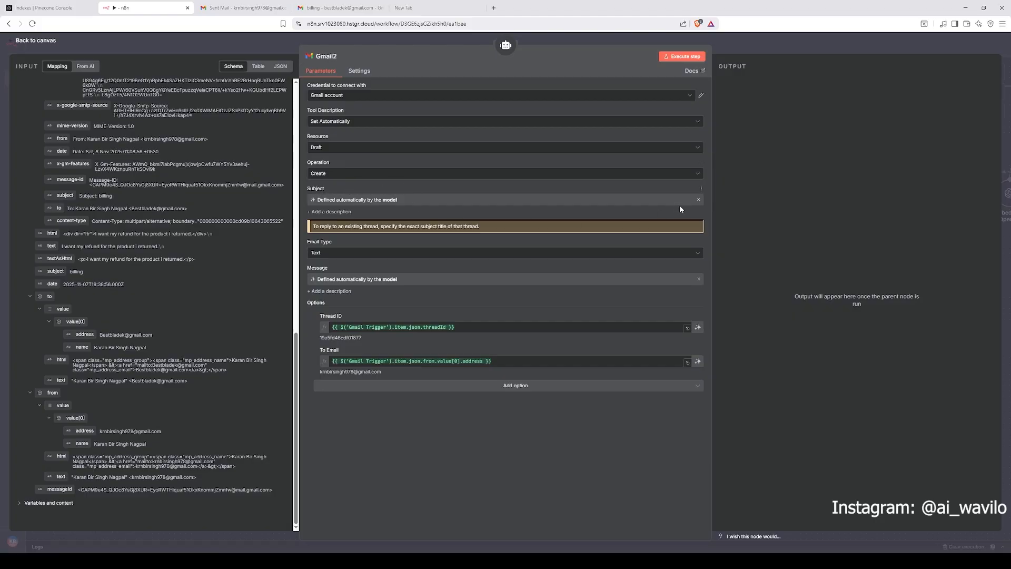
left_click(699, 199)
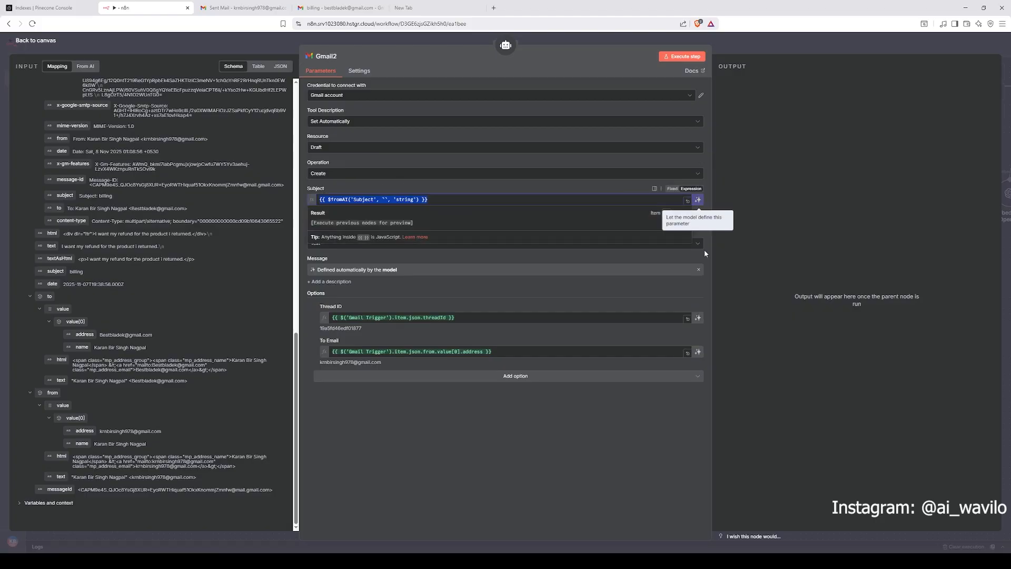
left_click(698, 202)
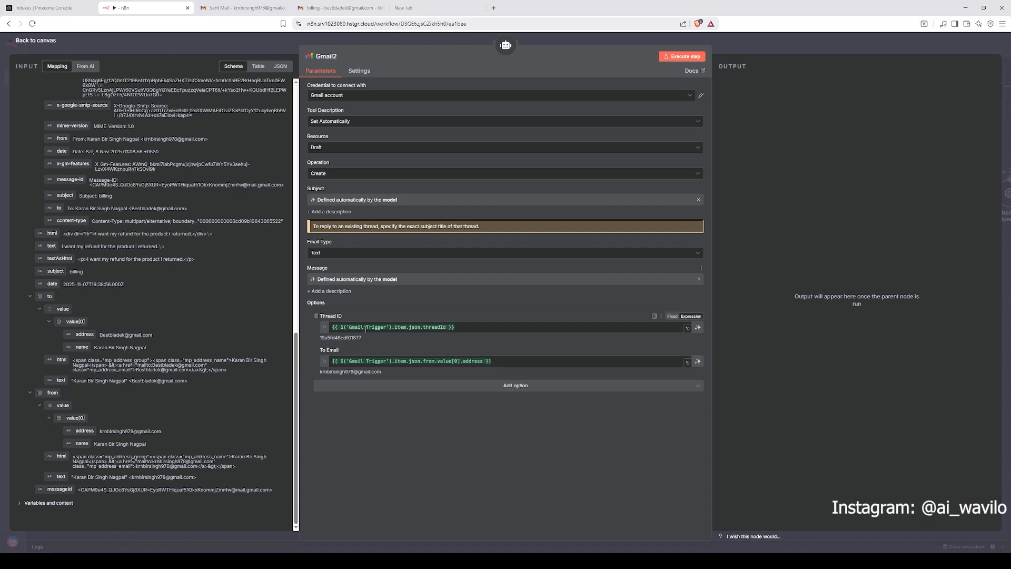
Step: Inspect Gmail2's Thread ID and To Email expressions against the Gmail Trigger data, then return to the canvas
left_click_drag(472, 327, 348, 328)
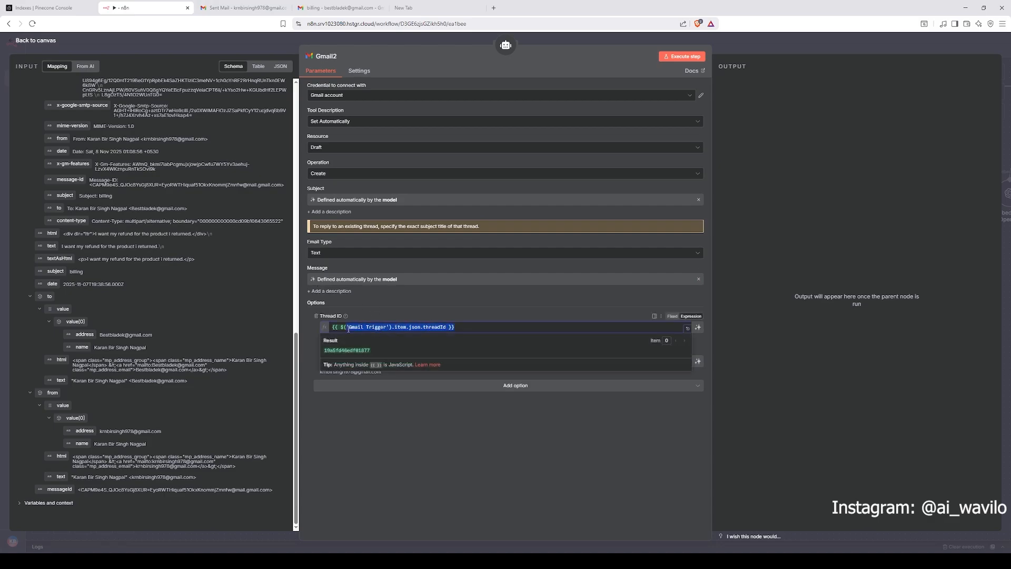
left_click(425, 411)
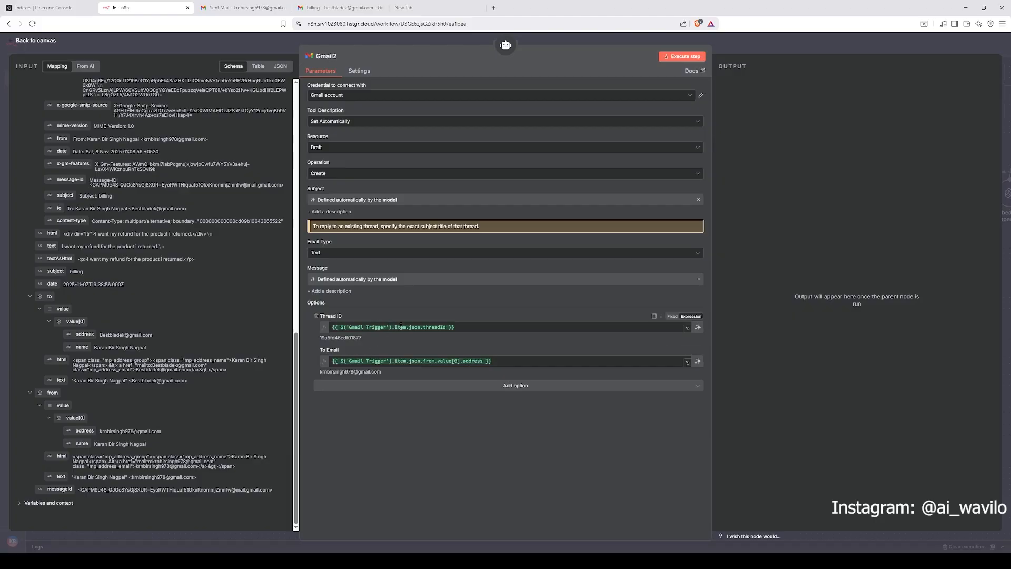
left_click(453, 327)
left_click_drag(453, 327, 309, 318)
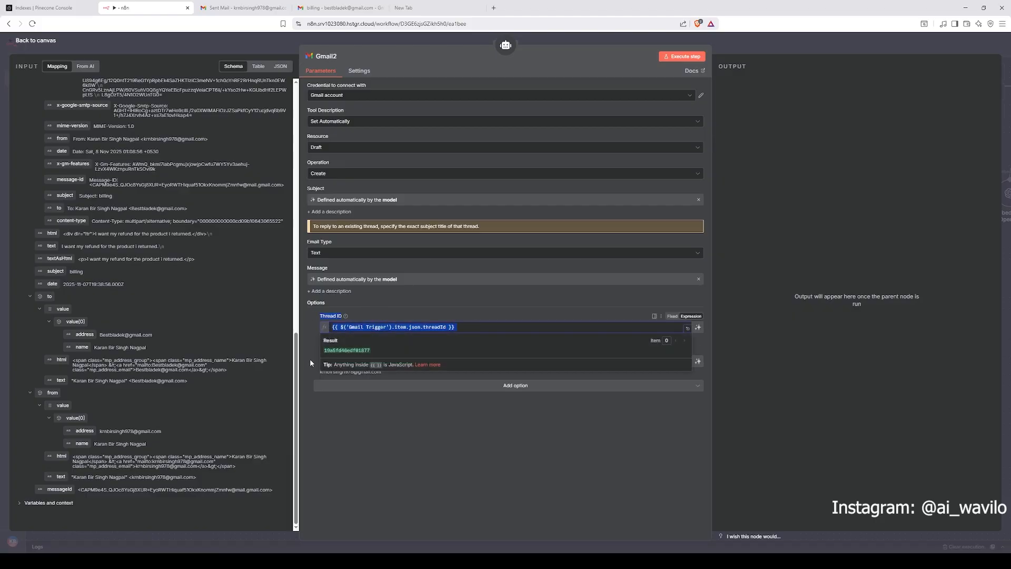
left_click(355, 401)
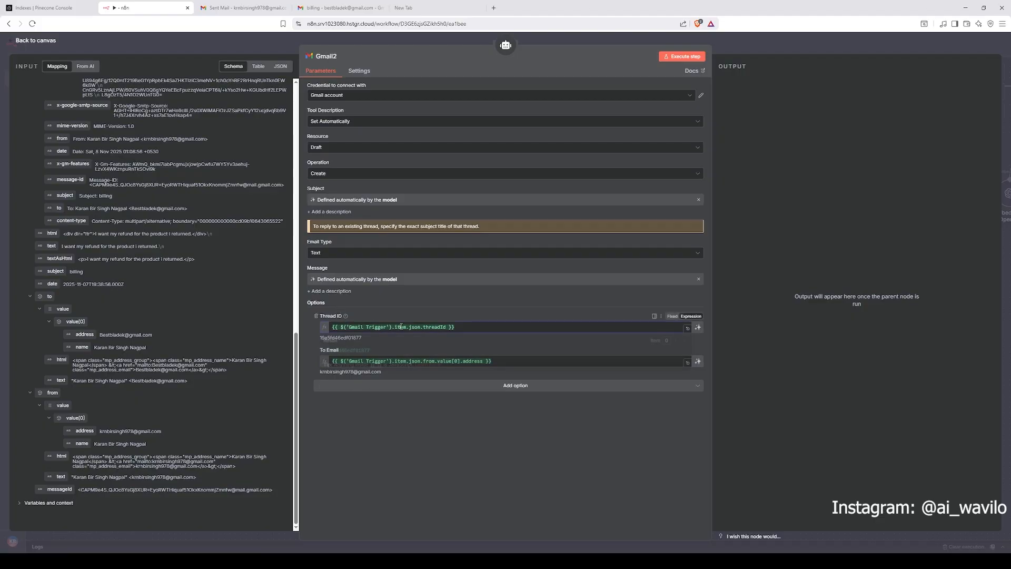
left_click(384, 329)
scroll(178, 182, "up", 10)
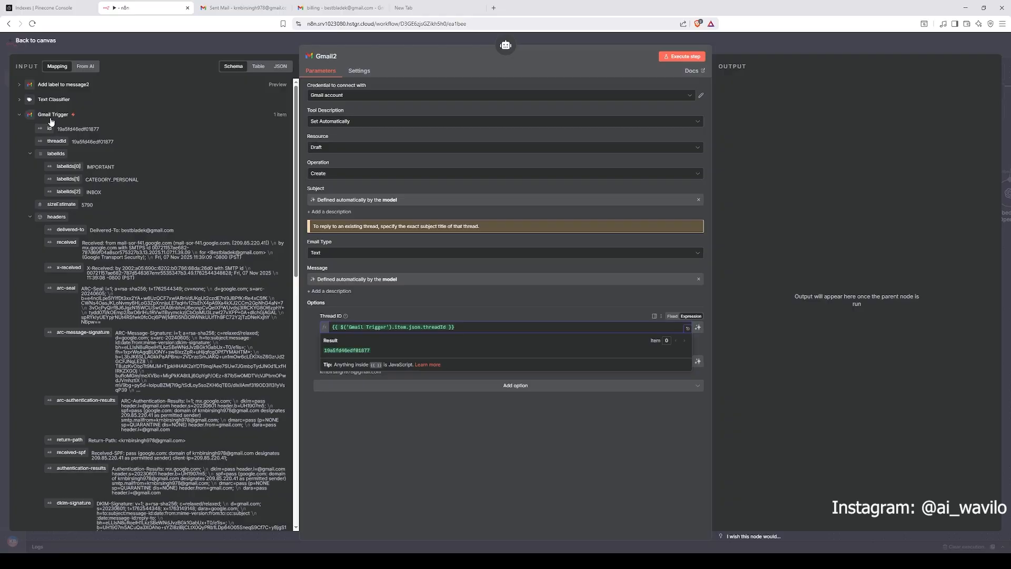
left_click(21, 115)
left_click(21, 114)
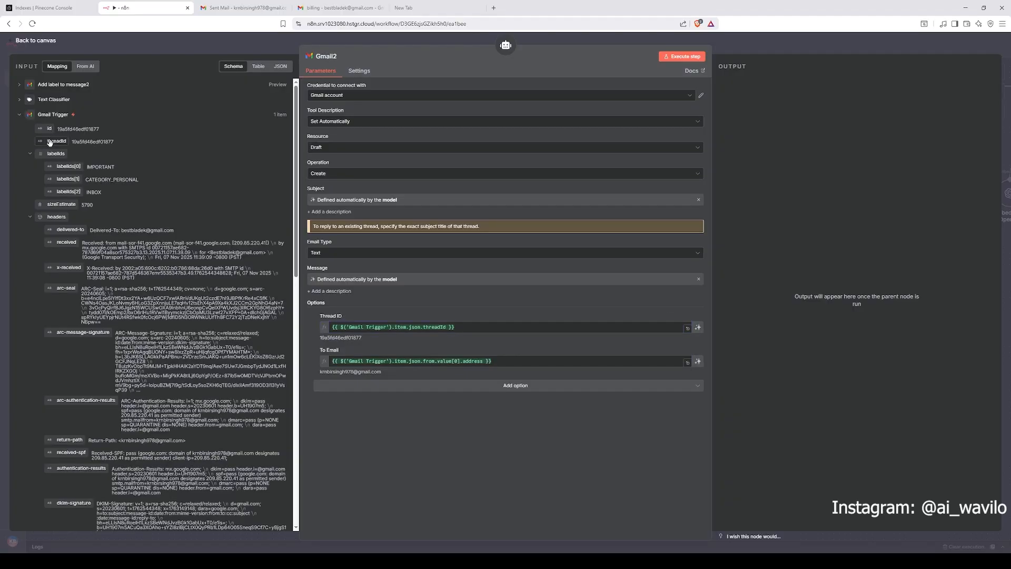
mouse_move(48, 142)
left_mouse_down()
mouse_move(68, 142)
mouse_move(406, 338)
mouse_move(68, 149)
mouse_move(33, 119)
mouse_move(40, 130)
left_mouse_up()
left_click(333, 362)
scroll(205, 333, "down", 15)
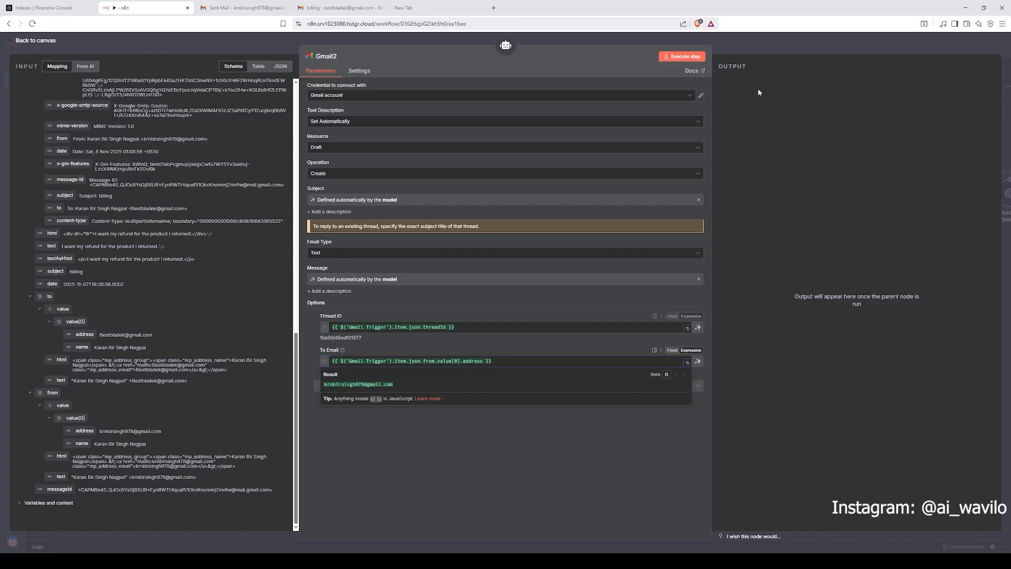
left_click(757, 48)
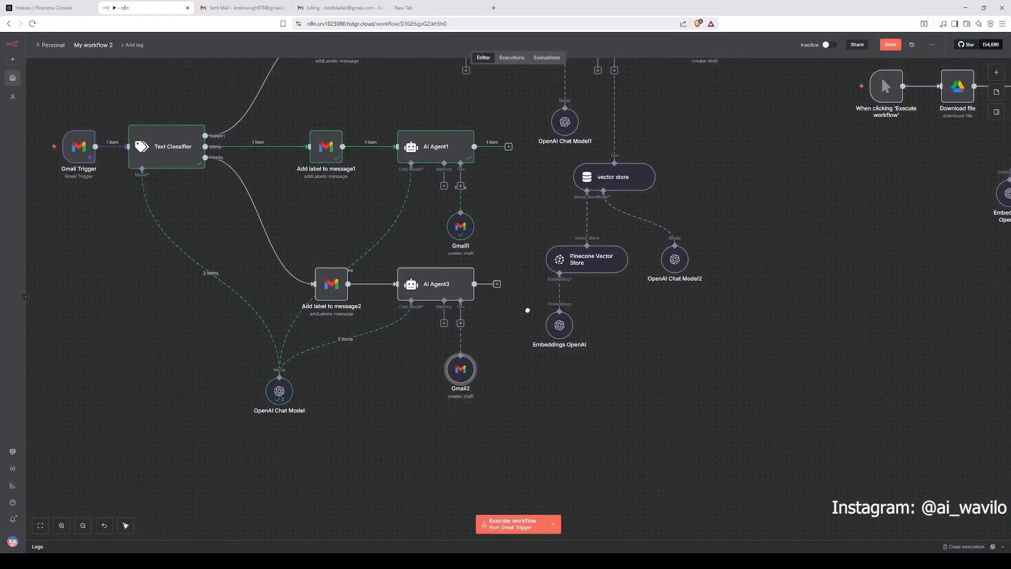
Step: Open AI Agent1's system message in the expanded expression editor to review it
left_click_drag(528, 311, 509, 304)
left_click_drag(370, 227, 391, 279)
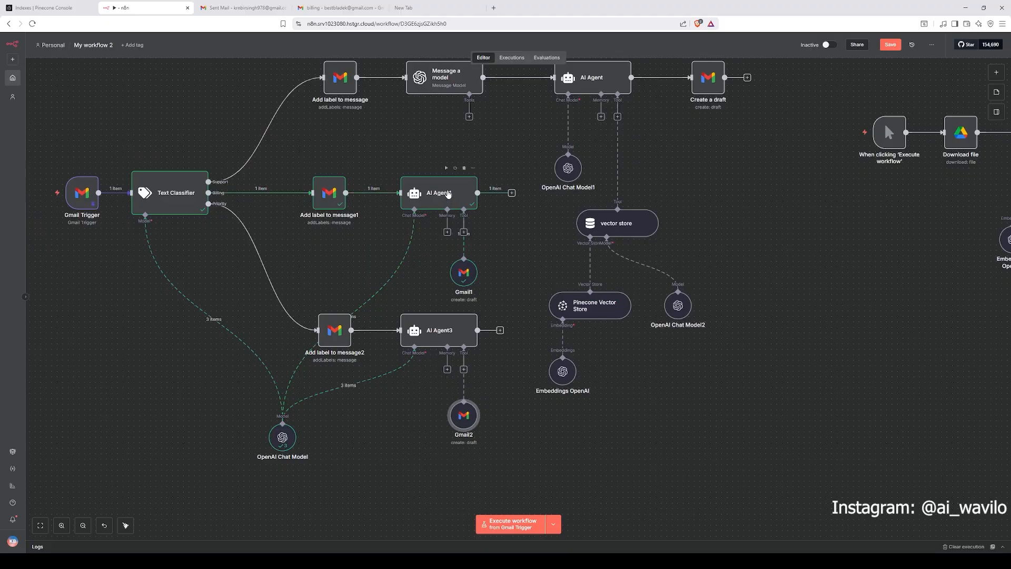
double_click(448, 195)
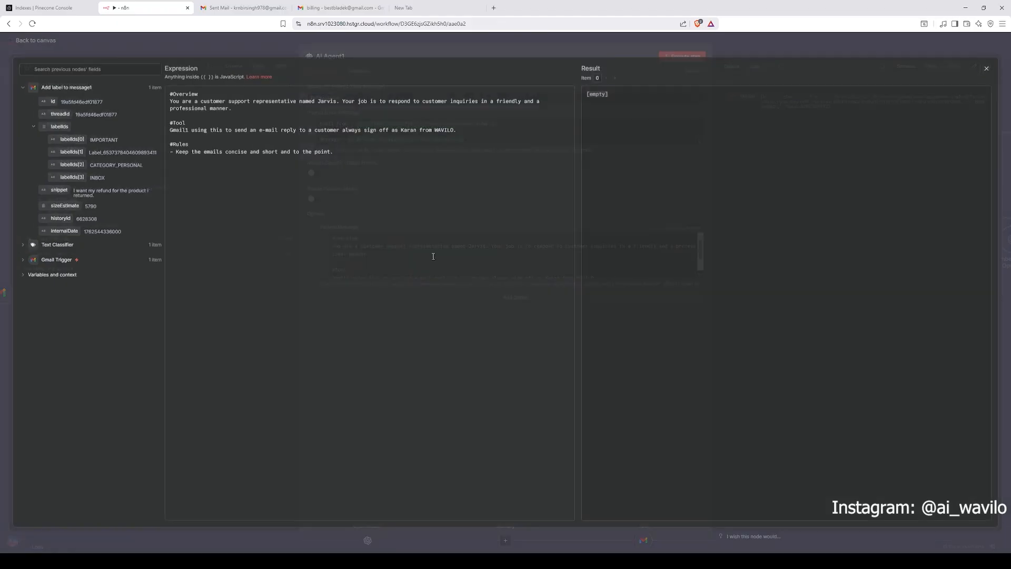
left_click(700, 275)
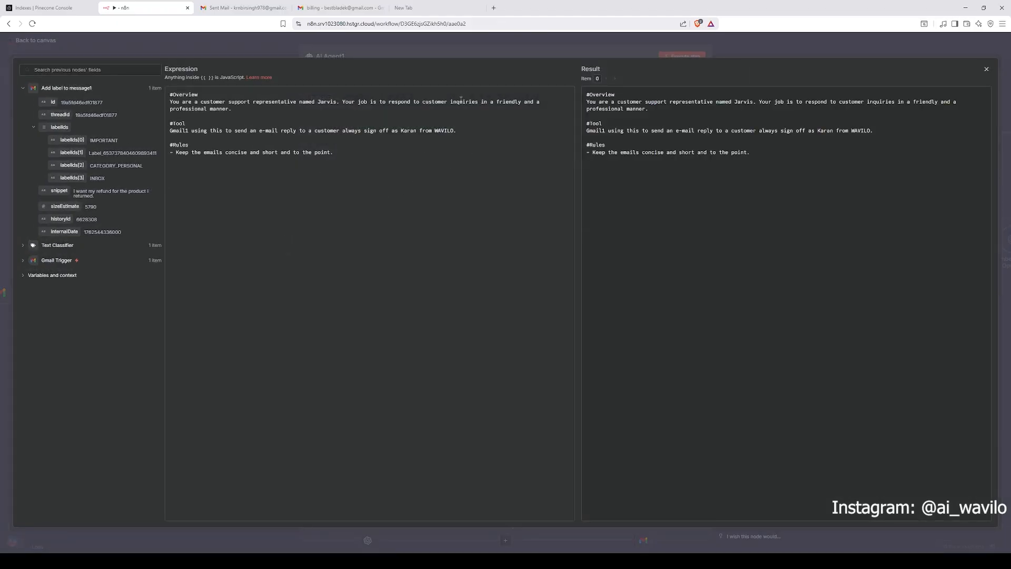
left_click(443, 44)
left_click(443, 43)
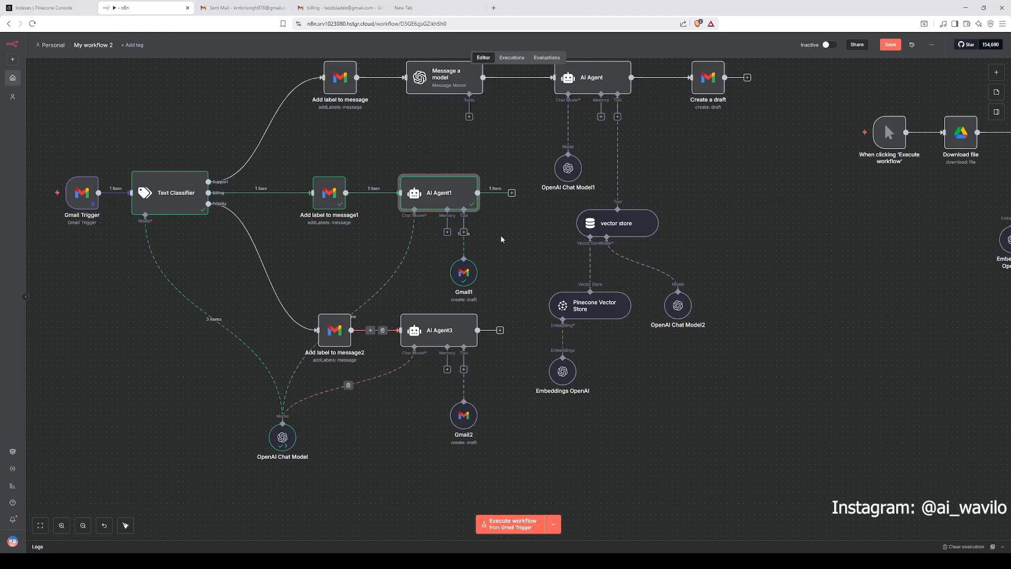
Step: Open Gmail1 and review its Thread ID and To Email settings
double_click(464, 272)
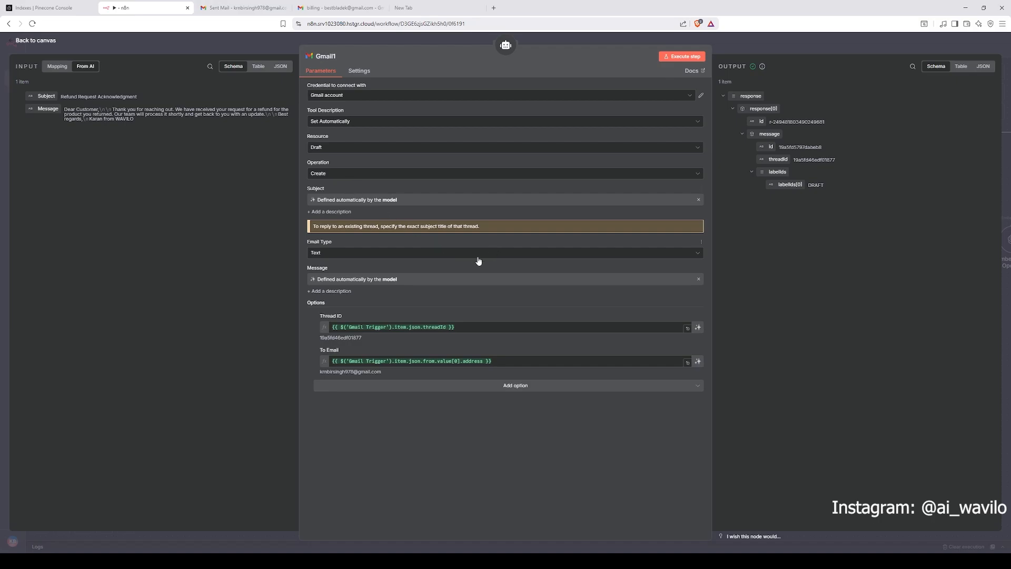
left_click(759, 44)
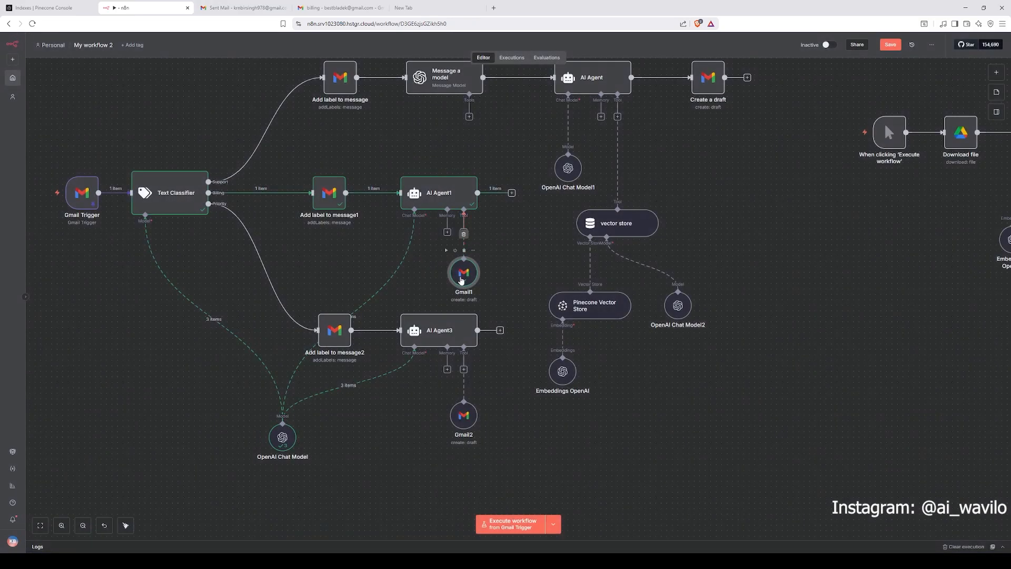
double_click(461, 280)
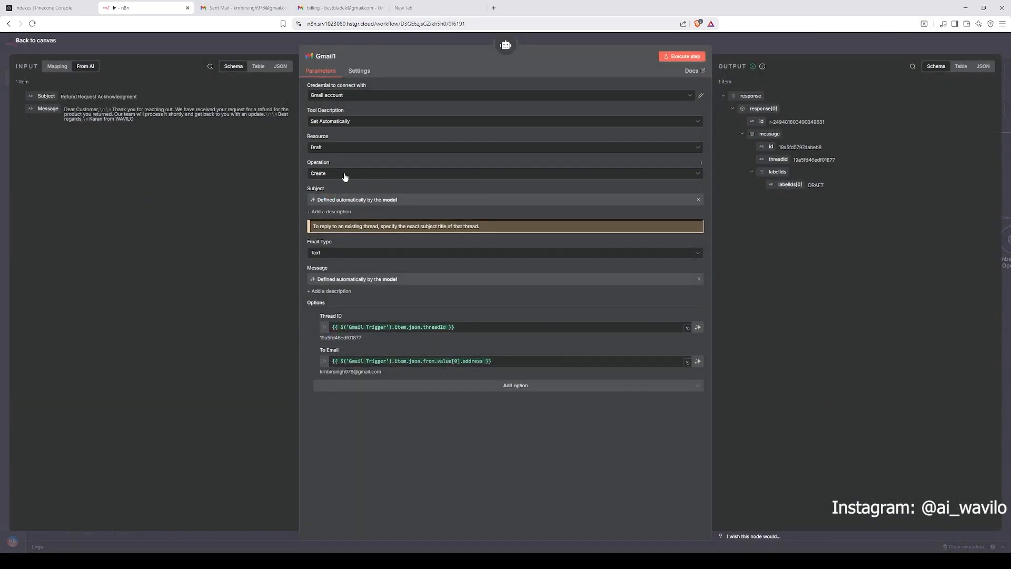
left_click(811, 35)
Step: Open the Text Classifier and review the Support category description
left_click_drag(510, 167, 458, 229)
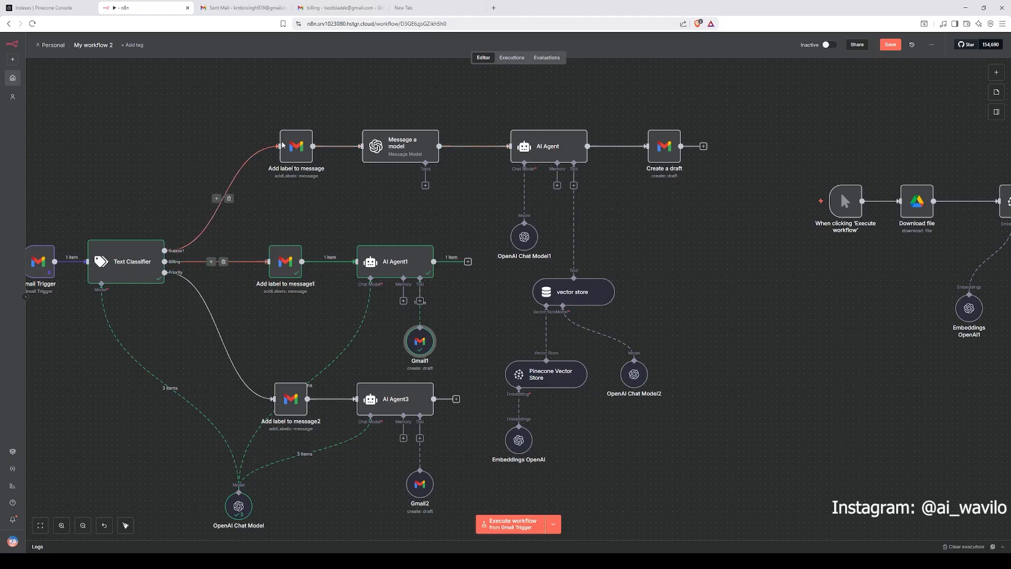
left_click_drag(271, 87, 739, 225)
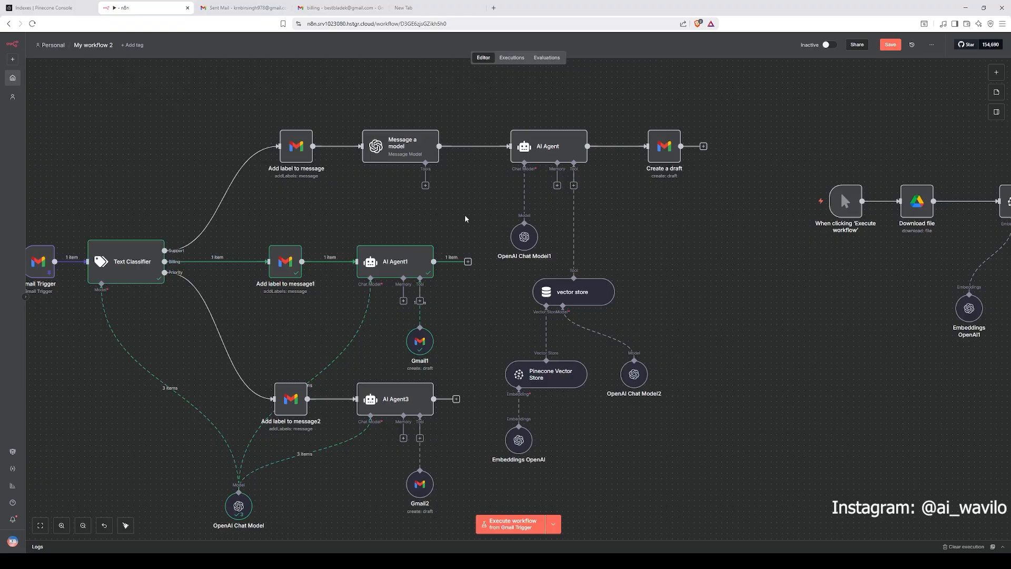
left_click_drag(444, 211, 500, 212)
double_click(196, 272)
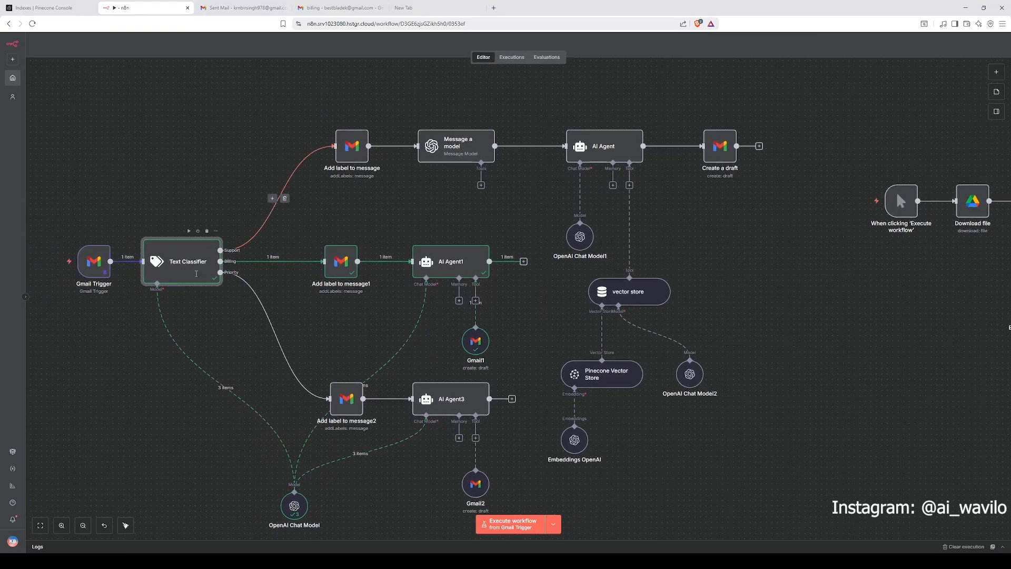
left_click_drag(551, 171, 315, 171)
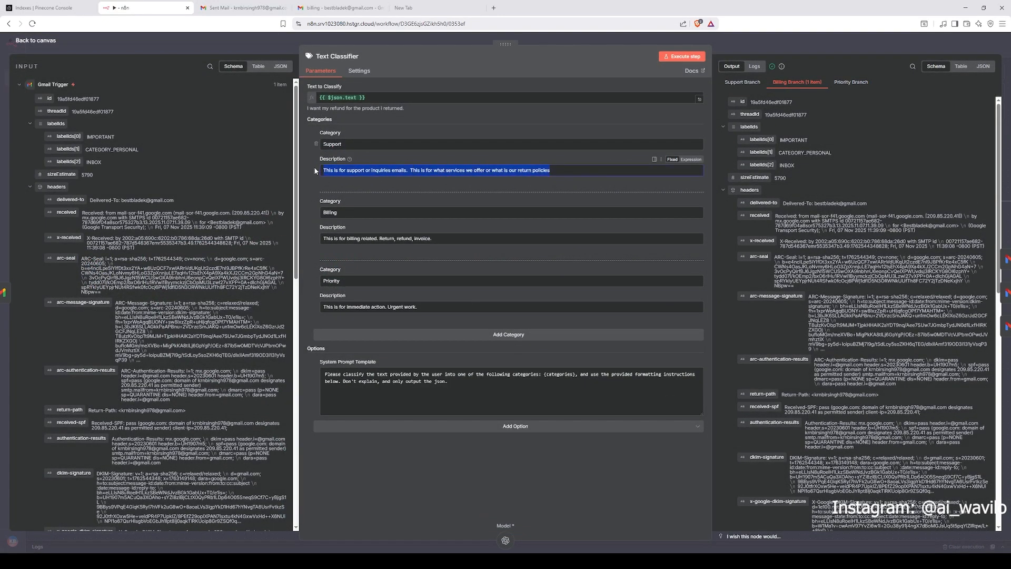
left_click(323, 170)
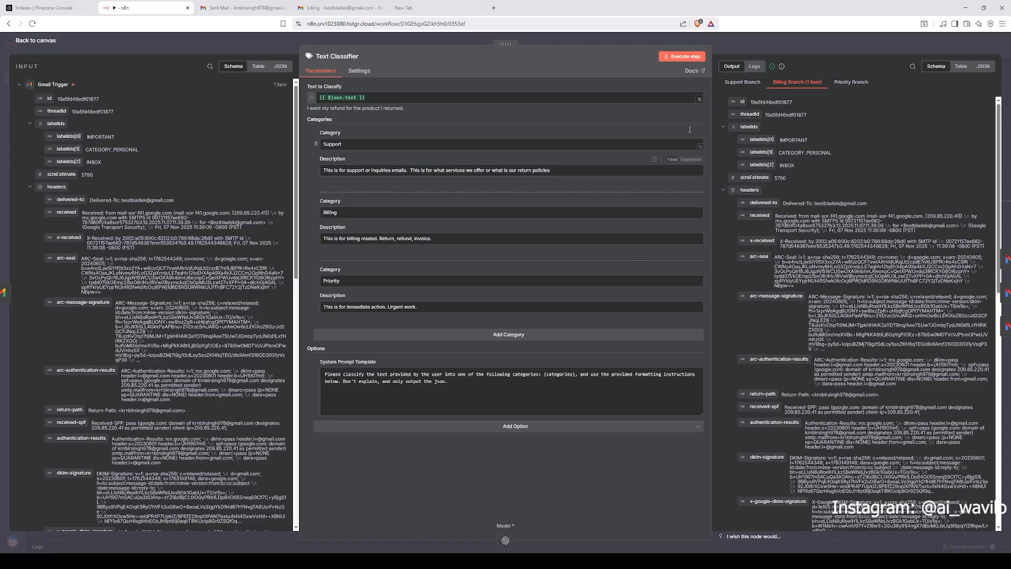
Step: Return to the canvas and briefly open the Google Drive Download file node in the document-ingestion workflow
left_click(744, 41)
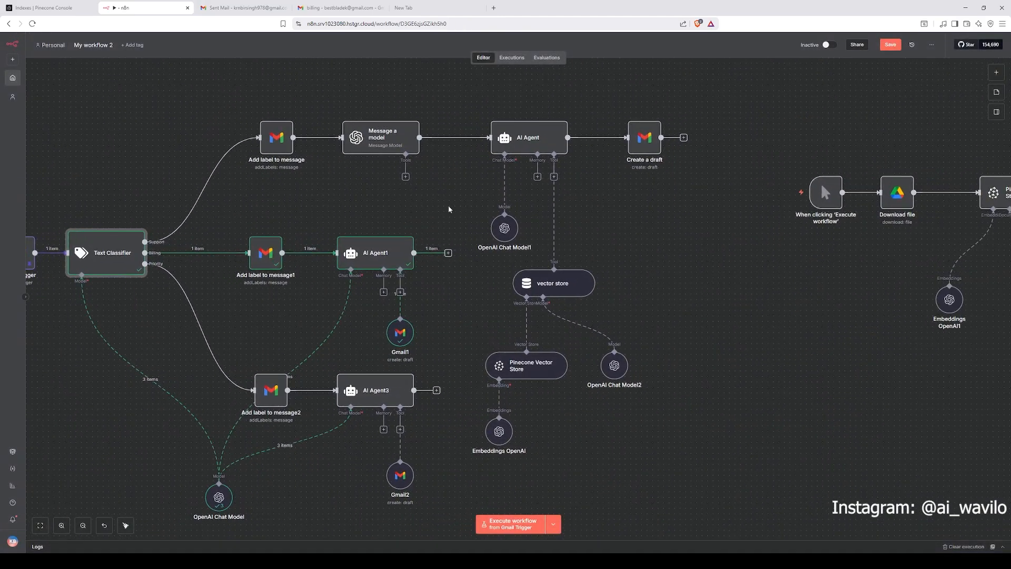
scroll(221, 227, "left", 2)
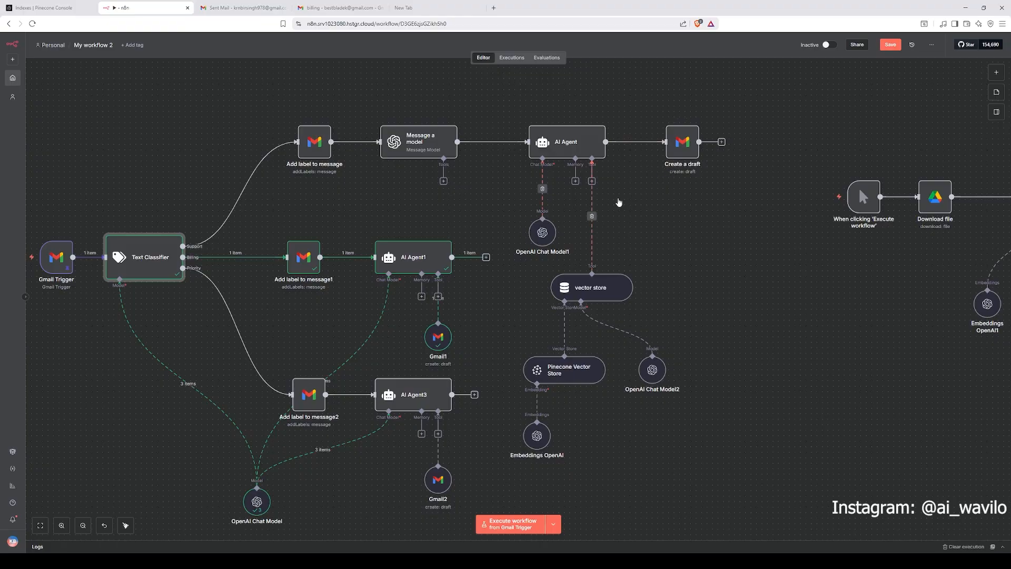
scroll(619, 203, "right", 6)
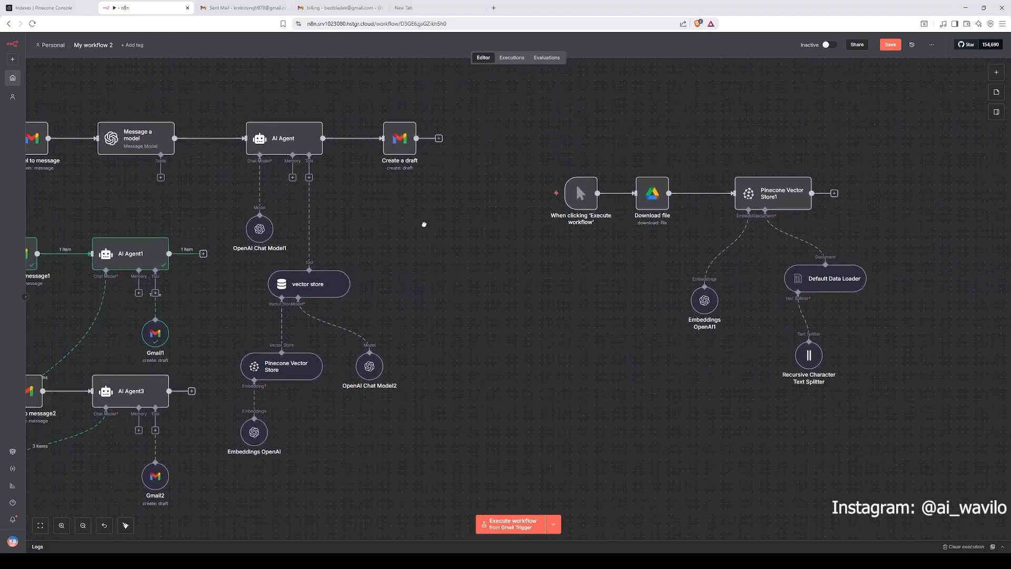
left_click_drag(424, 224, 378, 194)
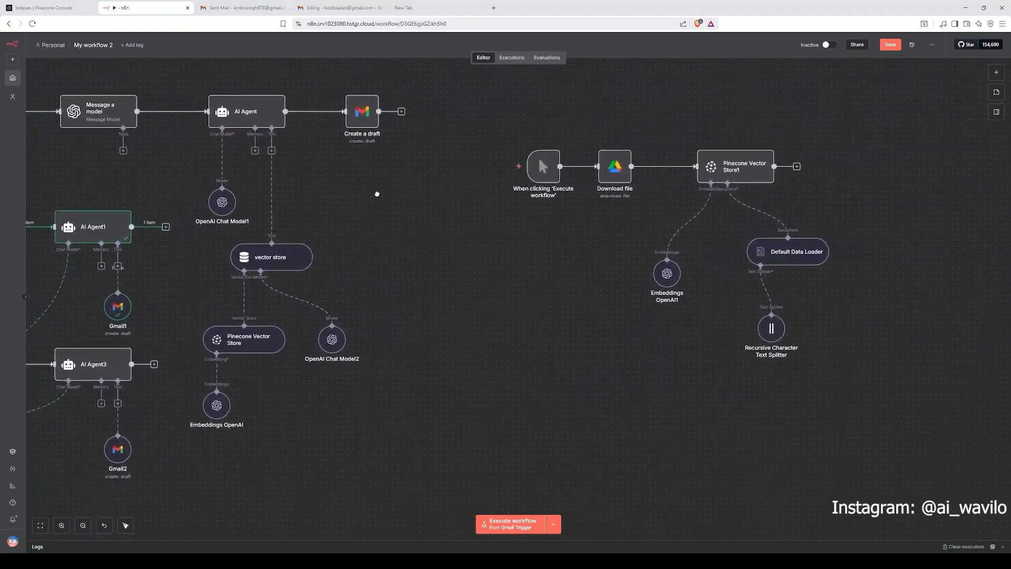
left_click_drag(498, 223, 426, 250)
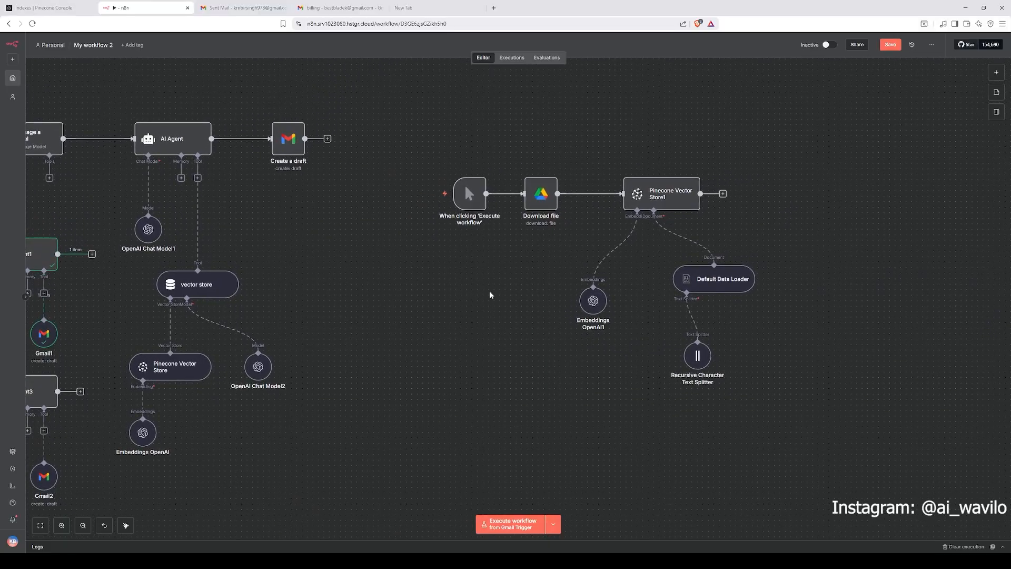
left_click_drag(440, 124, 763, 403)
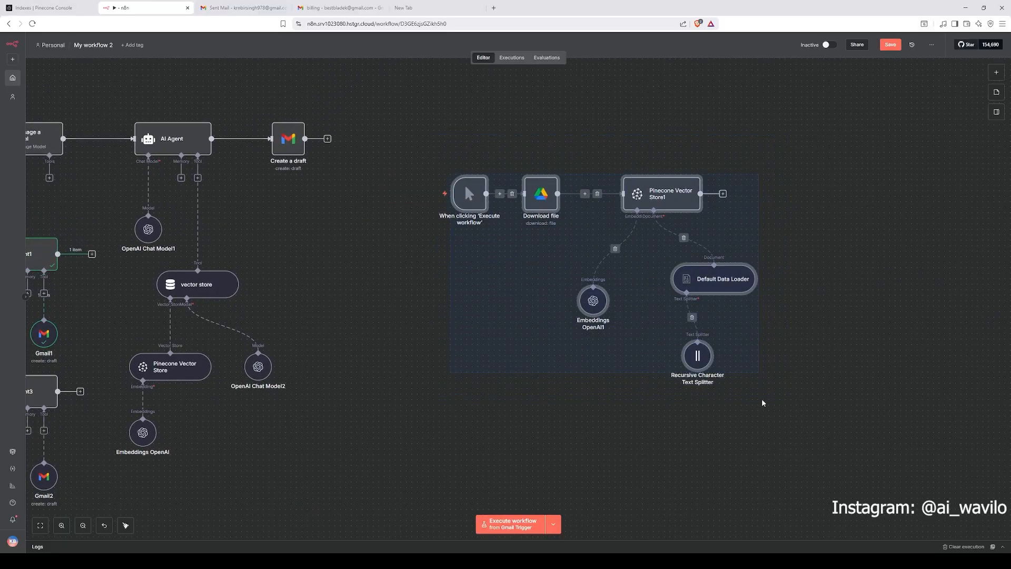
left_click_drag(429, 145, 789, 422)
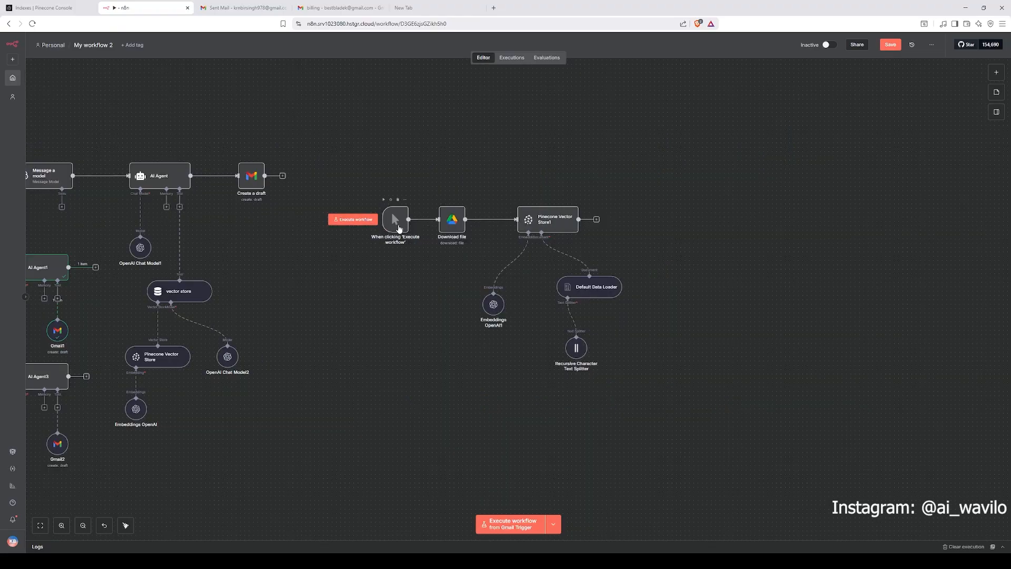
double_click(452, 220)
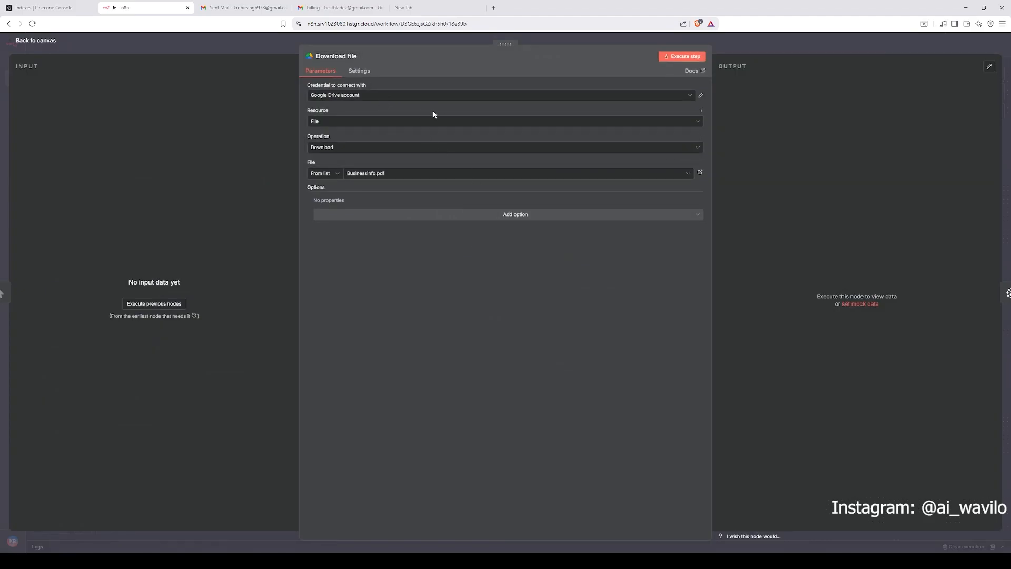
key("Escape")
Step: Search the node panel for Google Drive and view its Download file action
left_click(1000, 73)
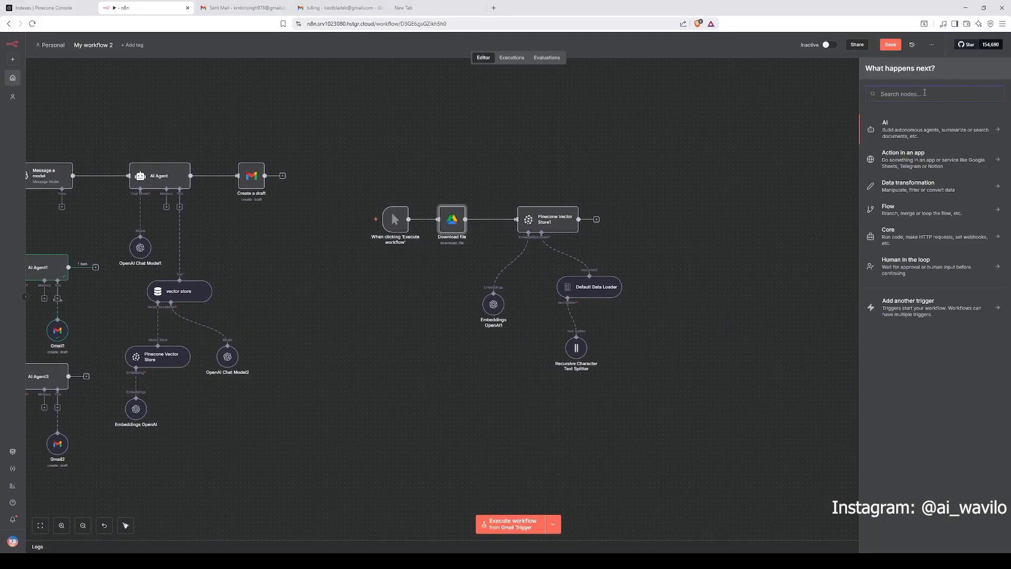
type("google dri")
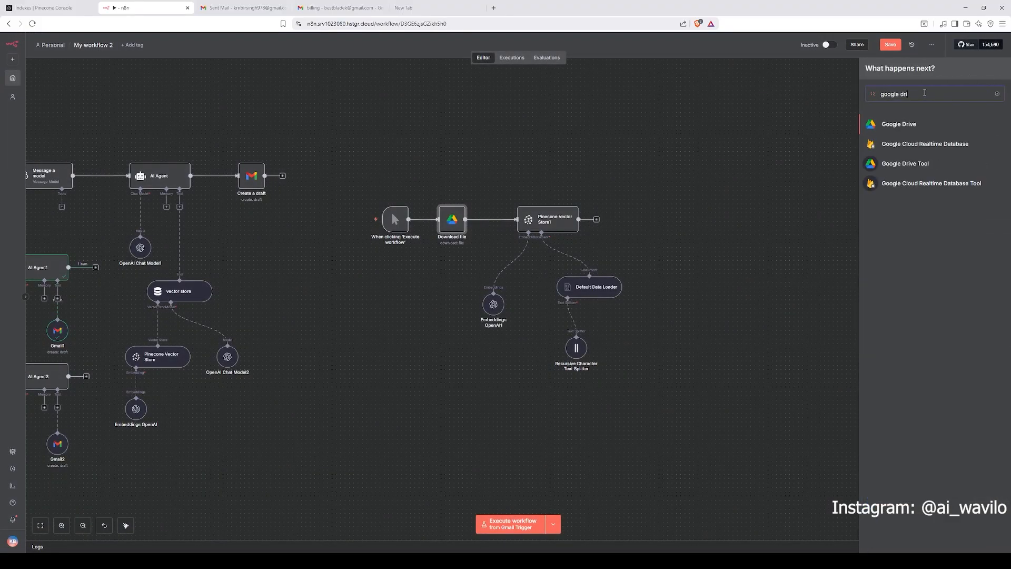
left_click(944, 126)
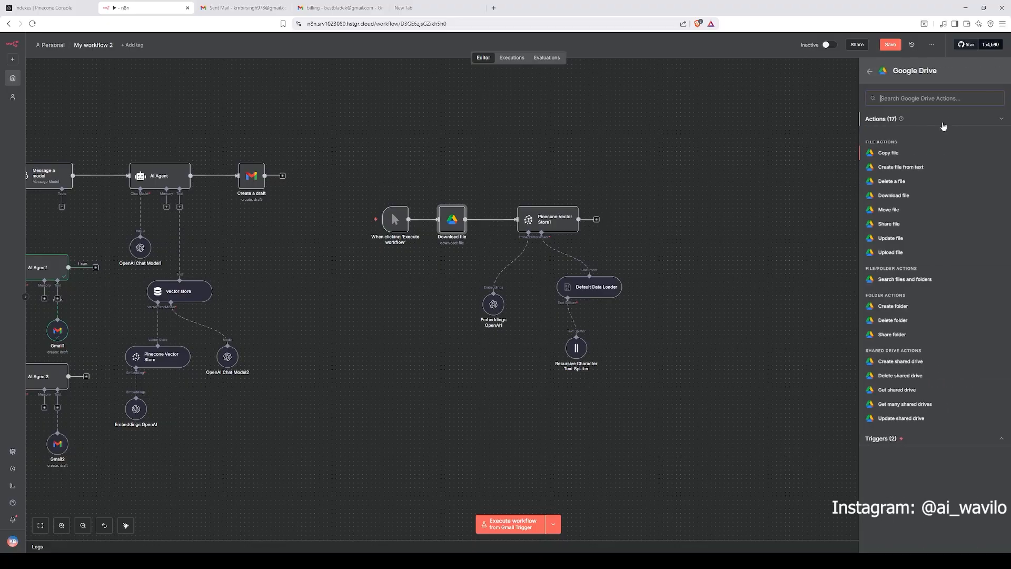
left_click(892, 196)
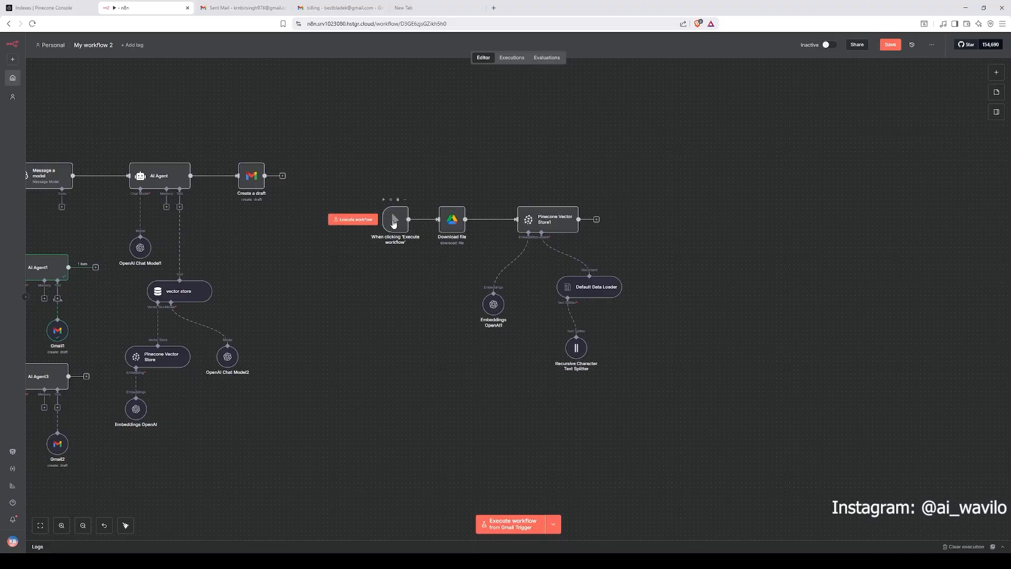
Step: Open the Download file node and review its credential, operation and the list of available files
double_click(451, 226)
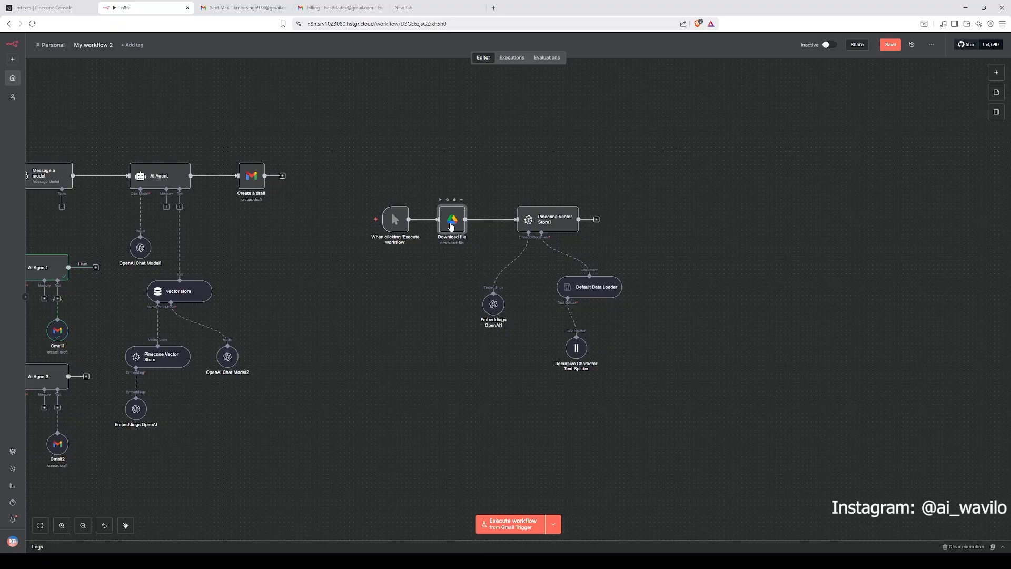
left_click(363, 95)
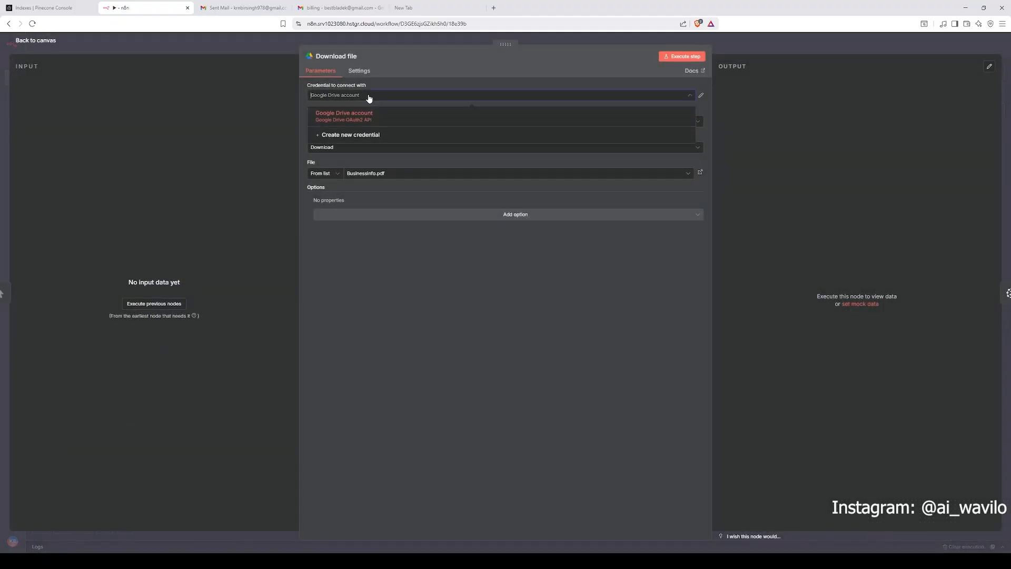
left_click(487, 253)
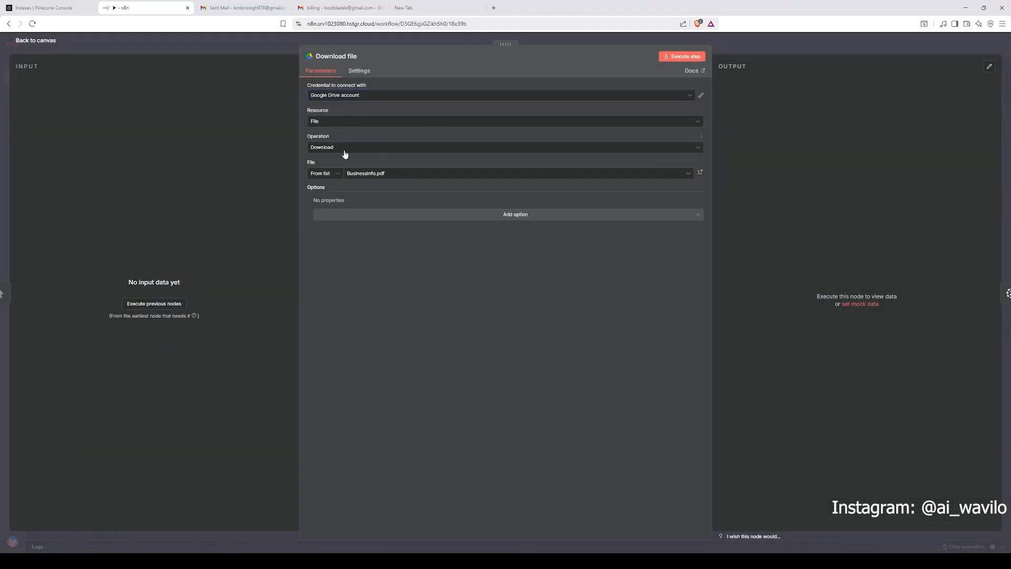
left_click(345, 150)
left_click(345, 150)
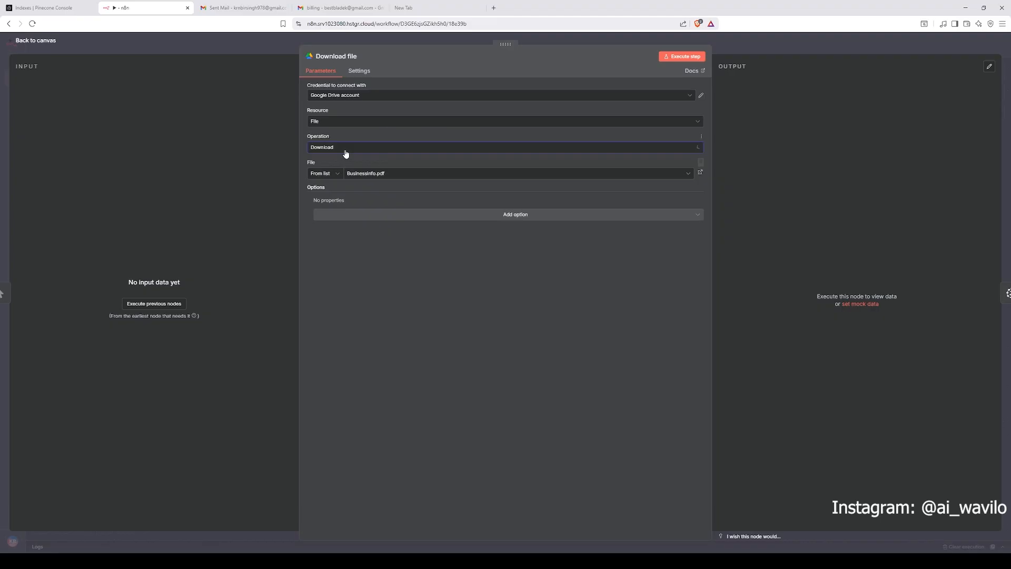
left_click(371, 177)
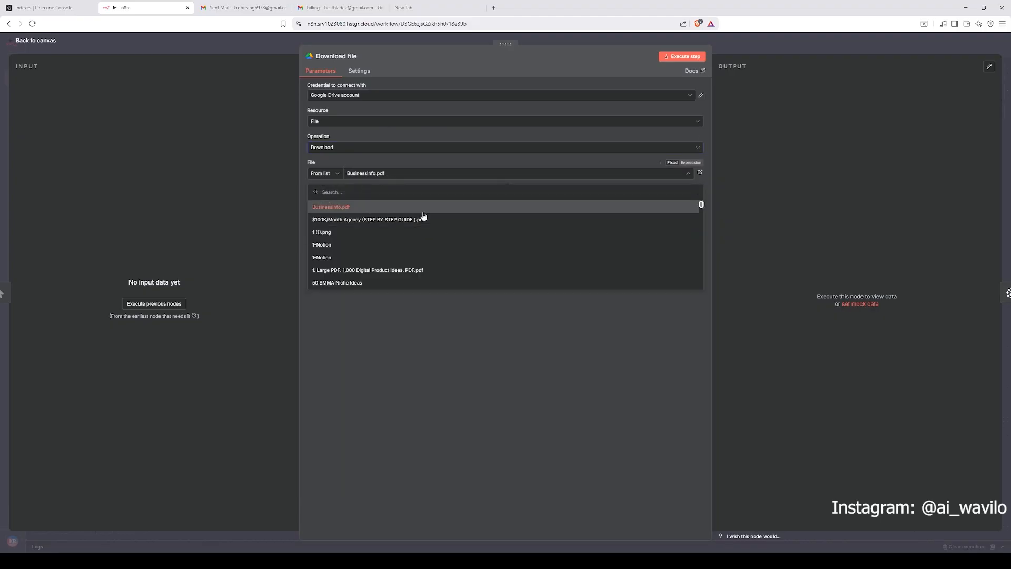
scroll(420, 234, "down", 3)
scroll(416, 221, "up", 3)
left_click(397, 184)
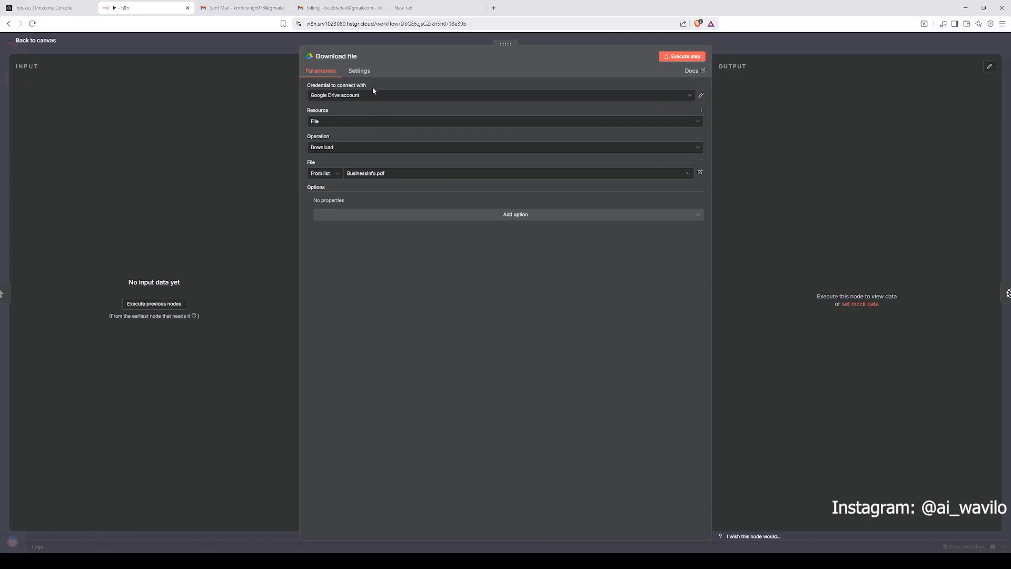
Step: Open the selected Businessinfo.pdf file in Google Drive from the node's file field
left_click(372, 94)
left_click(430, 280)
left_click(388, 174)
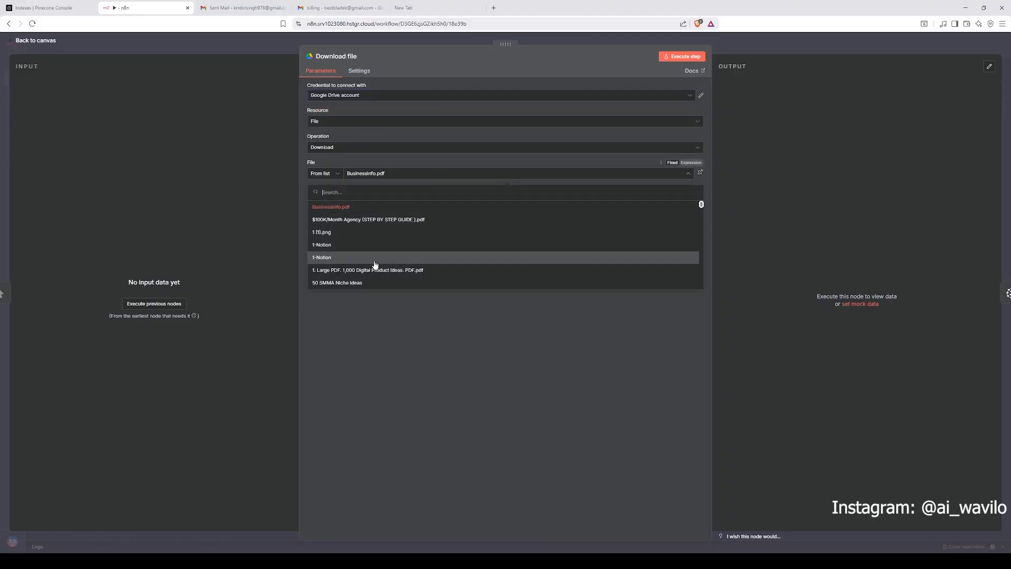
left_click(356, 207)
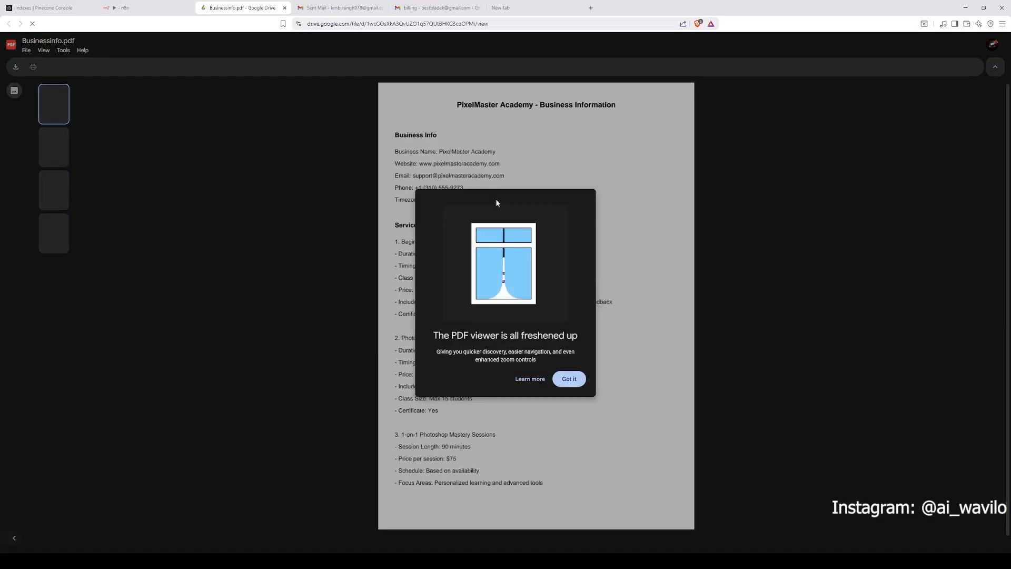
Step: Read the Business Info and Services Offered sections of Businessinfo.pdf
left_click(565, 379)
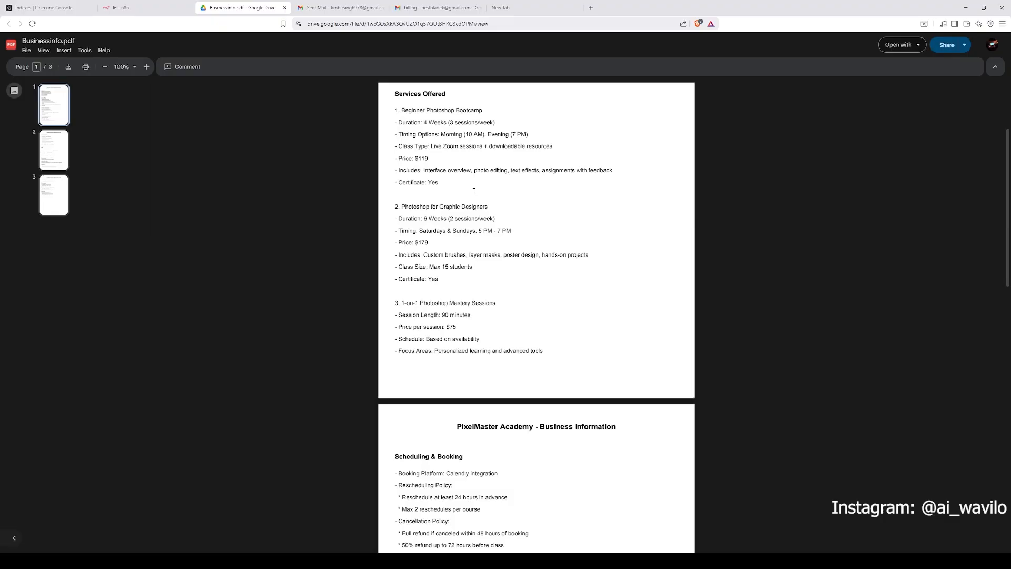
scroll(437, 160, "down", 3)
scroll(437, 160, "up", 2)
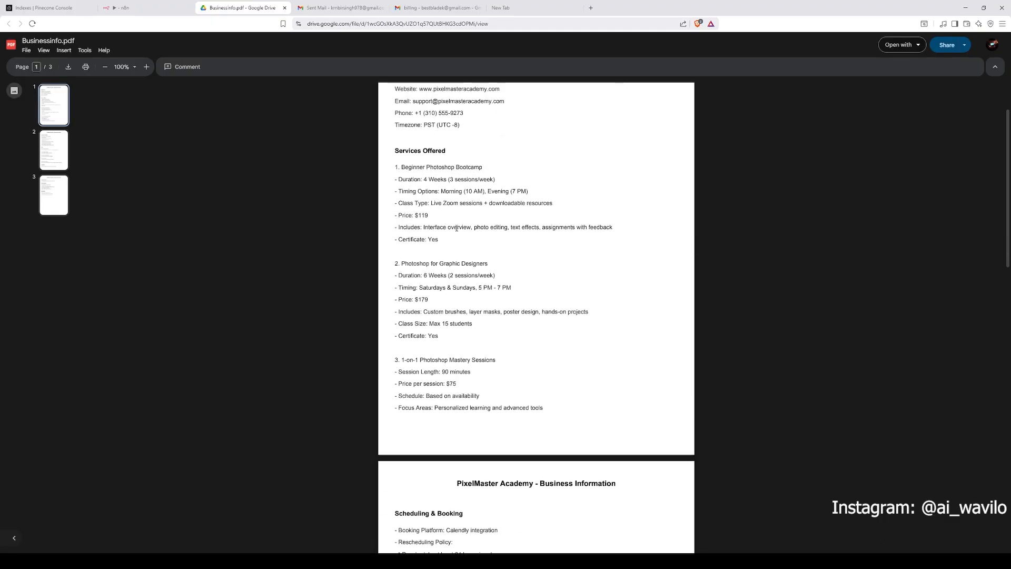
left_click_drag(402, 176, 437, 199)
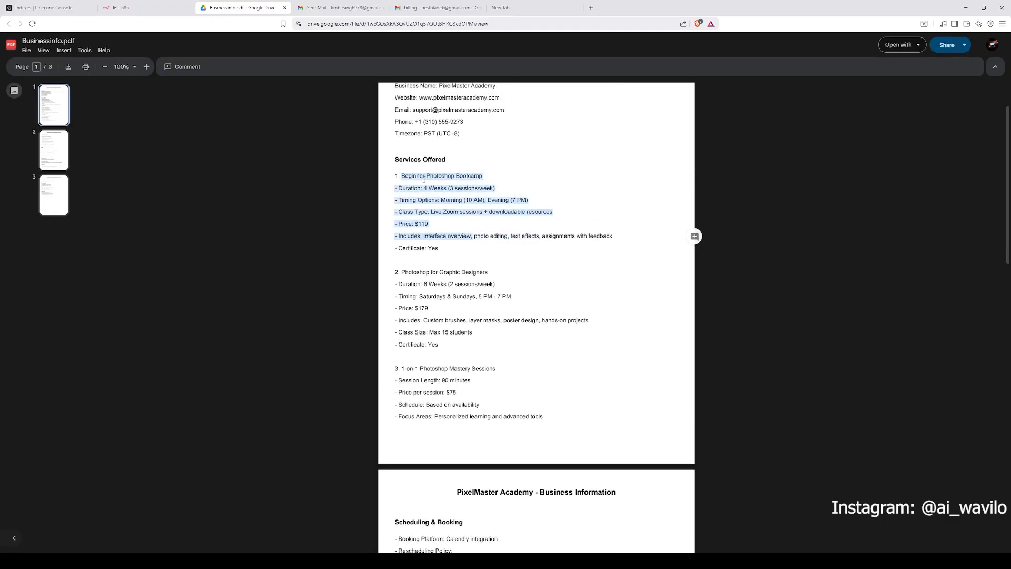
left_click(505, 312)
scroll(505, 313, "up", 2)
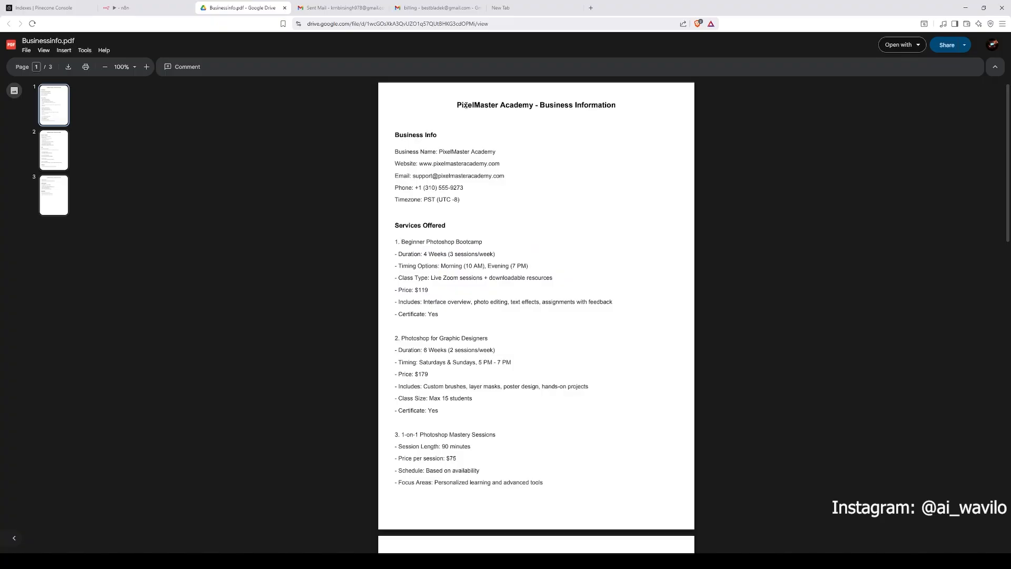
left_click_drag(457, 105, 534, 105)
scroll(499, 199, "down", 4)
scroll(440, 232, "up", 4)
scroll(441, 232, "down", 2)
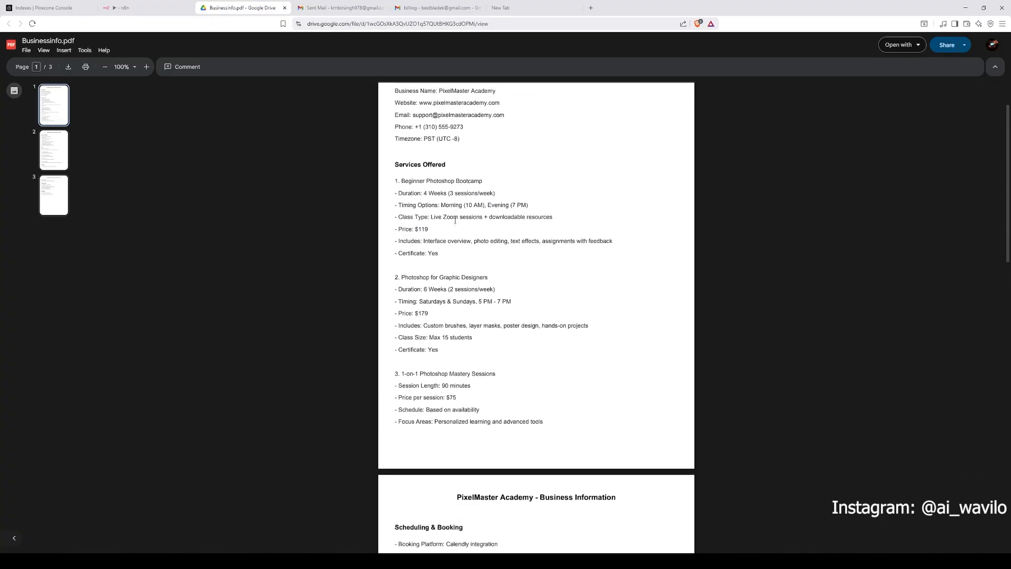
scroll(441, 232, "down", 2)
left_click_drag(428, 218, 483, 259)
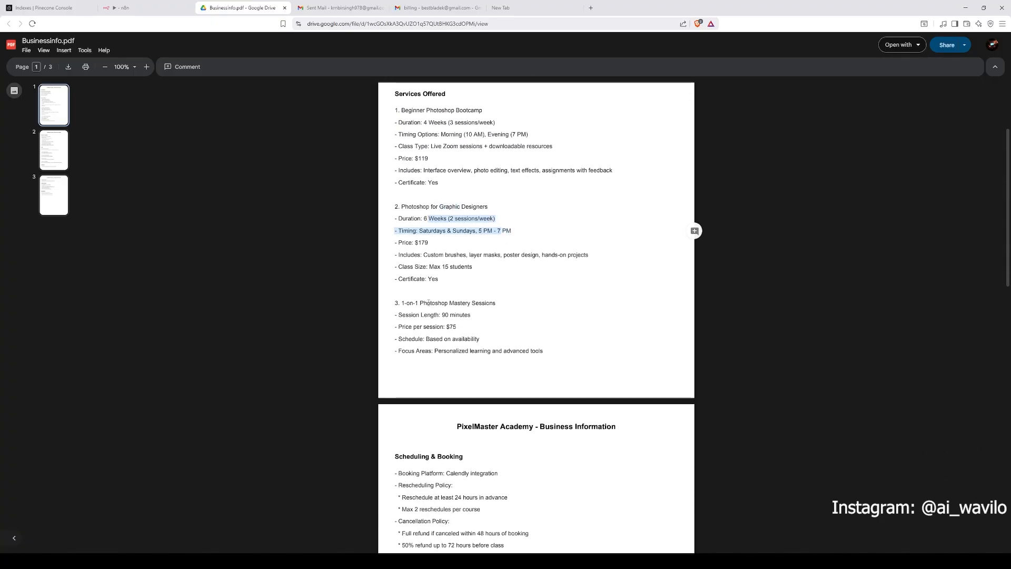
Step: Read the scheduling, FAQ, contact and special offers sections of the PDF
scroll(428, 302, "down", 4)
left_click_drag(422, 170, 496, 171)
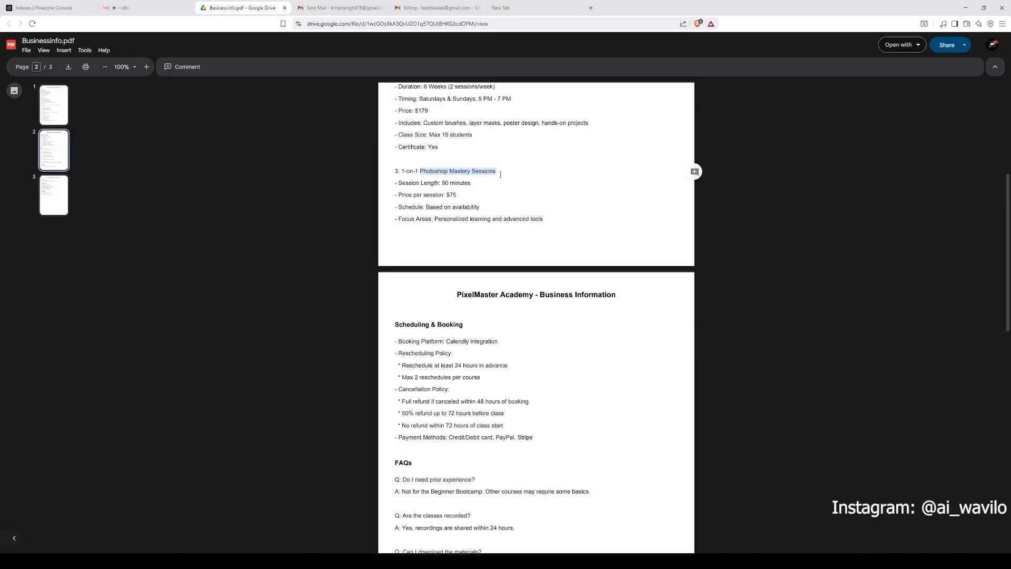
left_click(512, 262)
scroll(512, 262, "down", 1)
left_click_drag(472, 249, 441, 251)
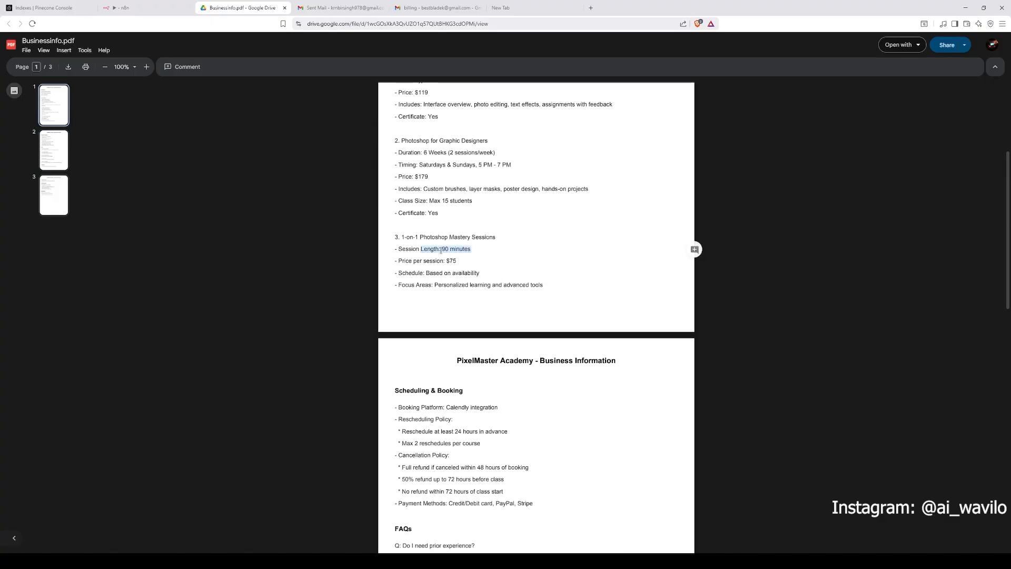
left_click(451, 266)
scroll(480, 273, "down", 6)
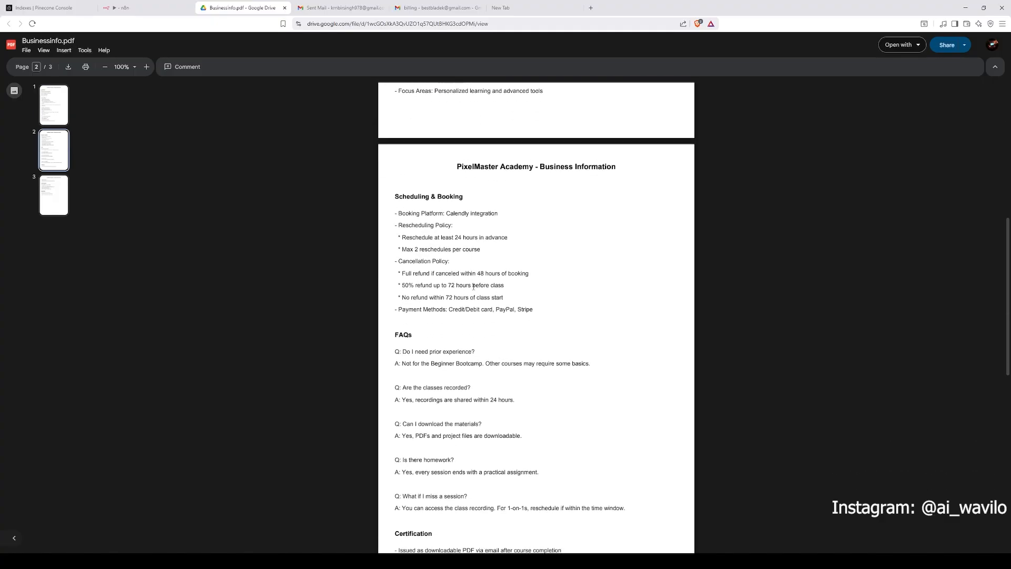
left_click_drag(404, 199, 539, 337)
scroll(477, 313, "down", 6)
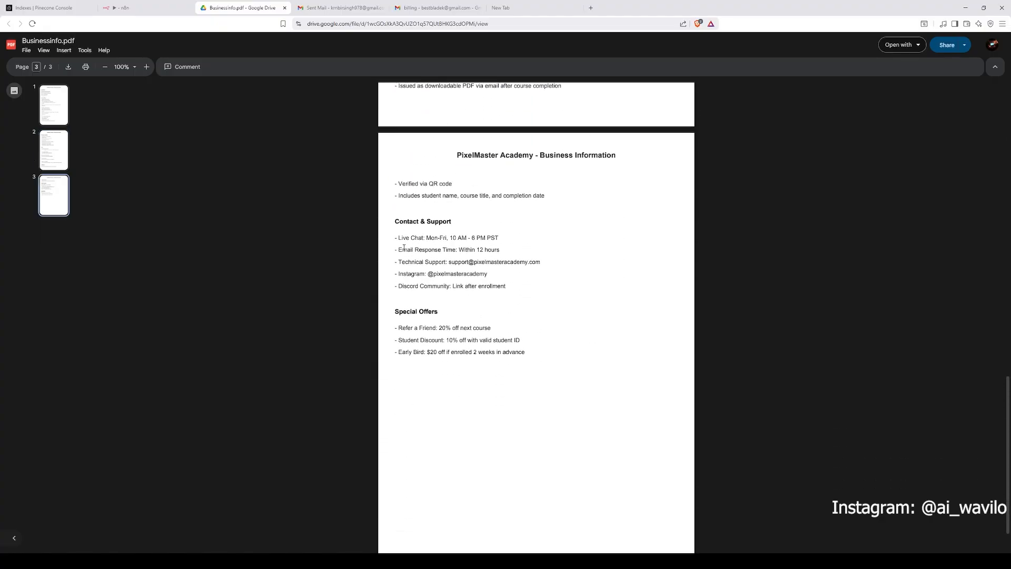
left_click_drag(406, 316, 696, 350)
scroll(695, 350, "up", 8)
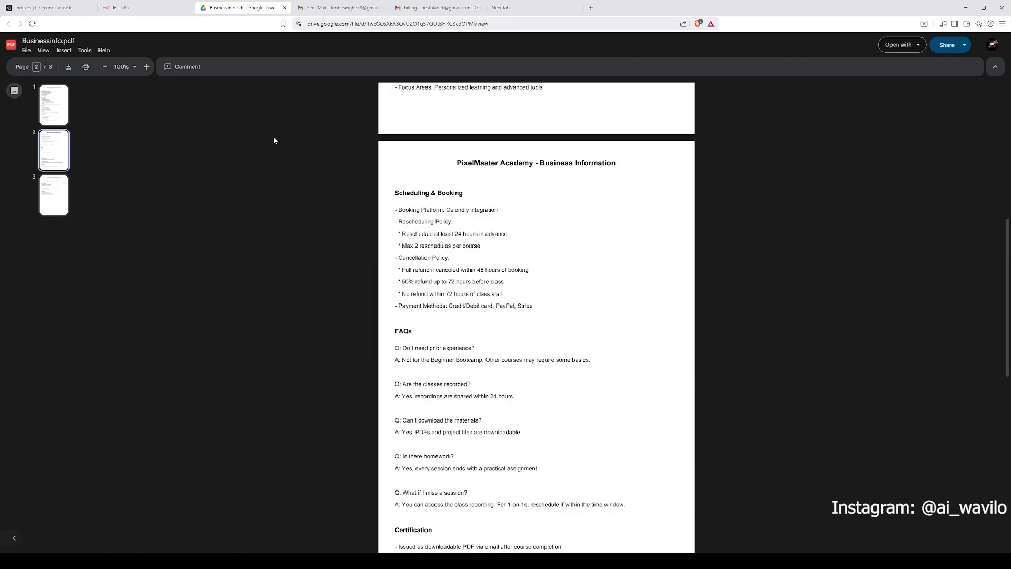
Step: Return to n8n, close the Download file node and open the Pinecone Vector Store1 node to review its settings
left_click(137, 7)
left_click(306, 190)
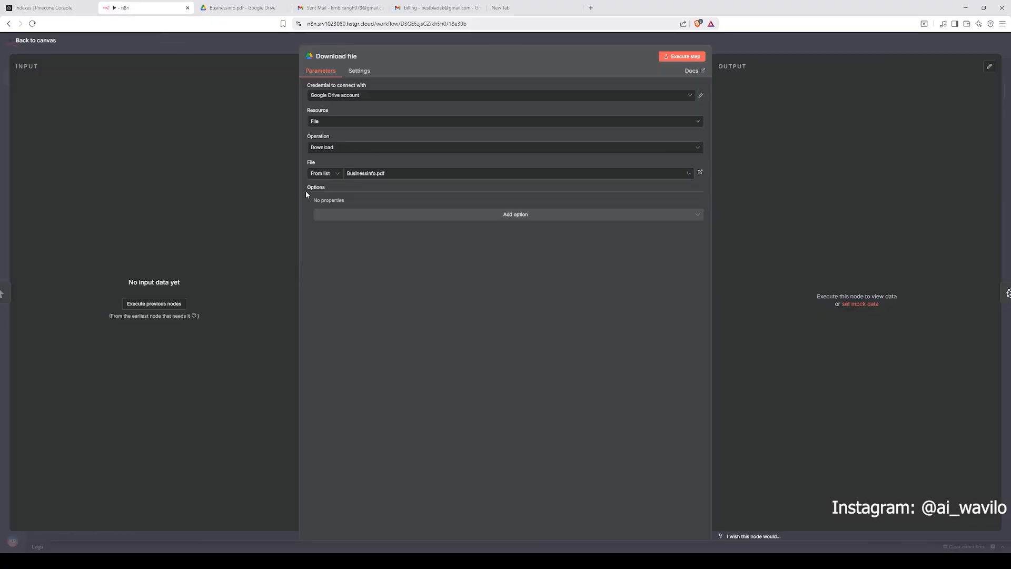
left_click(405, 179)
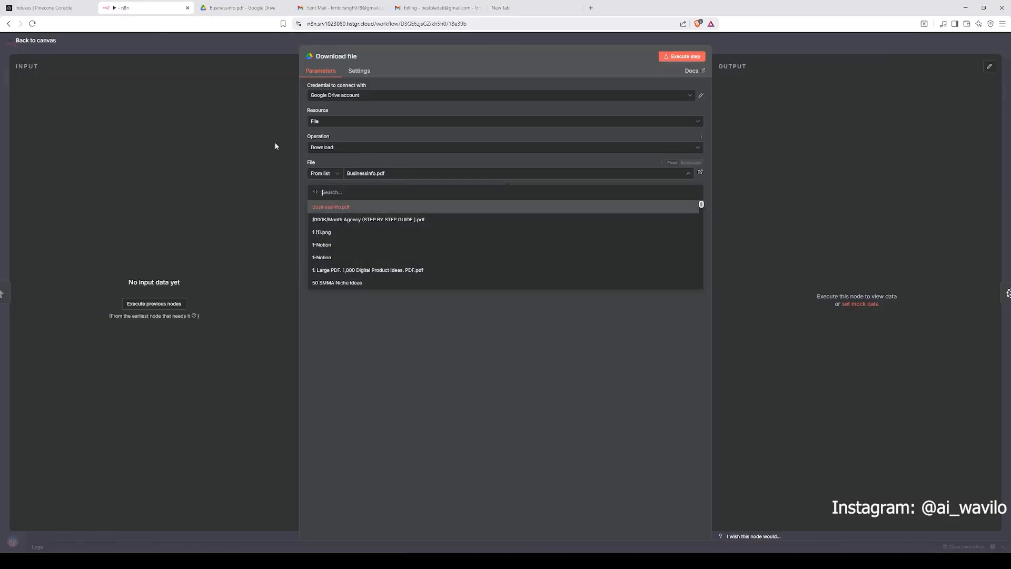
left_click(258, 46)
double_click(457, 222)
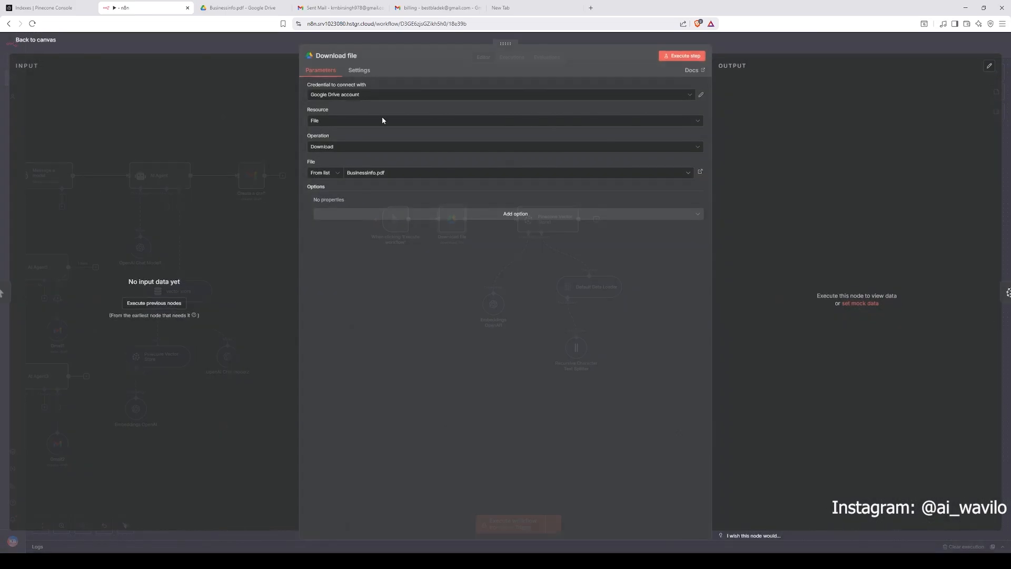
left_click(257, 44)
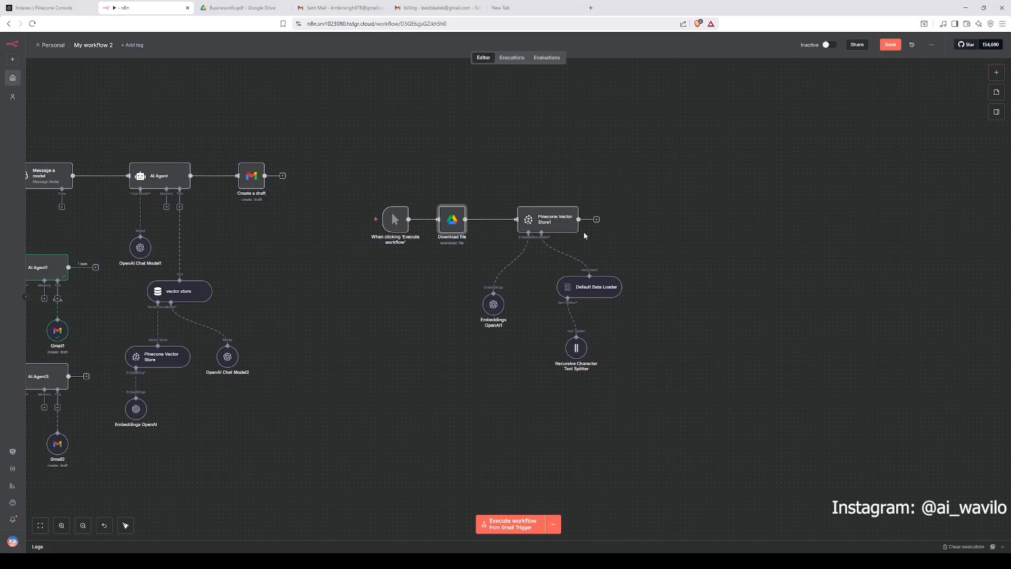
double_click(559, 218)
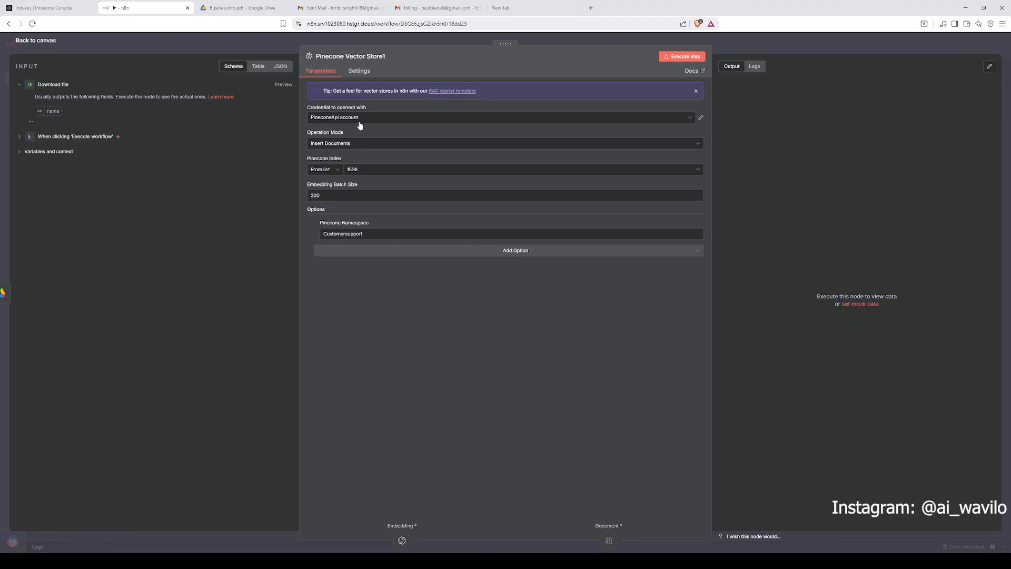
Step: Close the node and switch to the Pinecone console's list of indexes
left_click(226, 45)
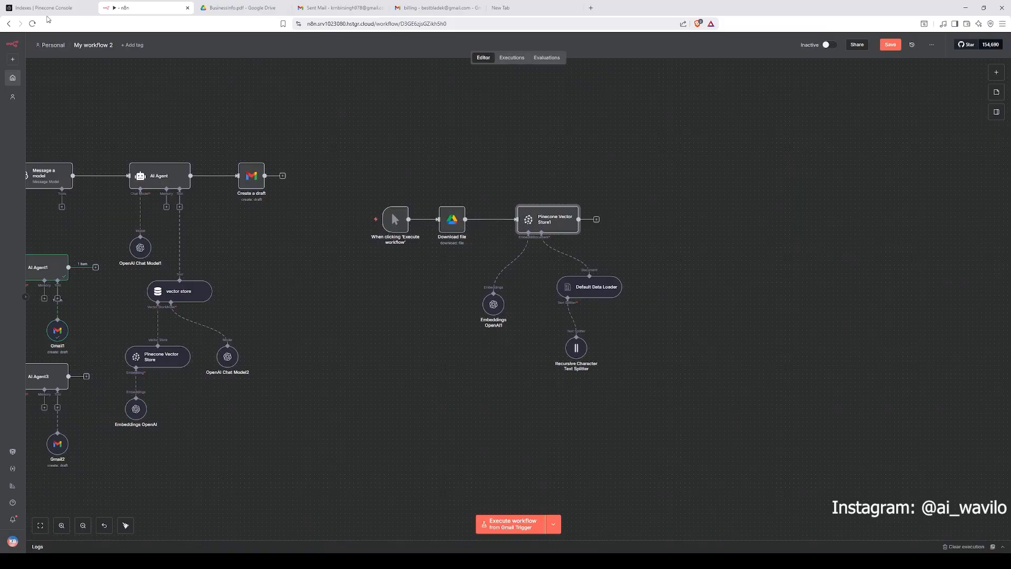
key("ctrl+shift+Tab")
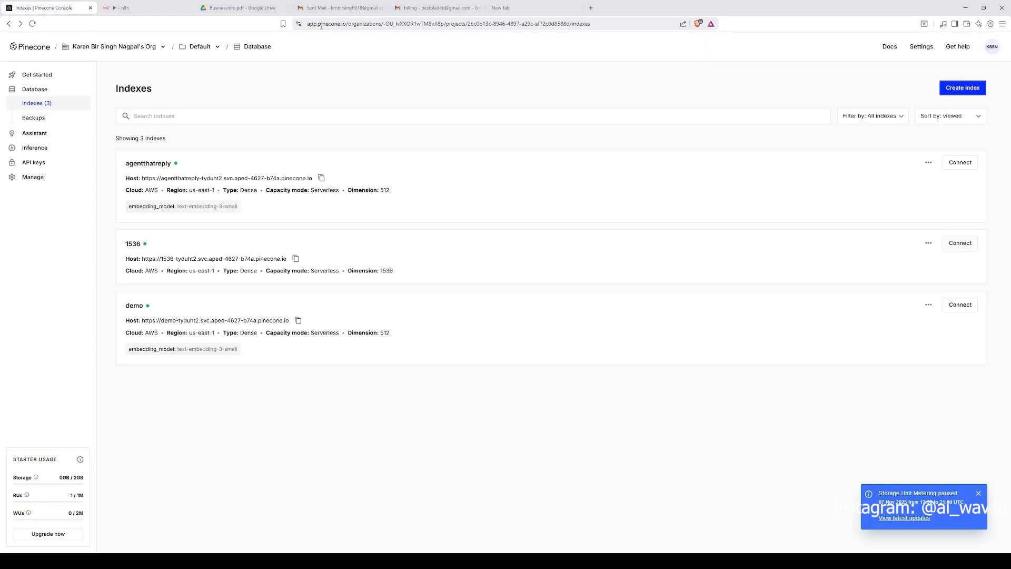
left_click(328, 24)
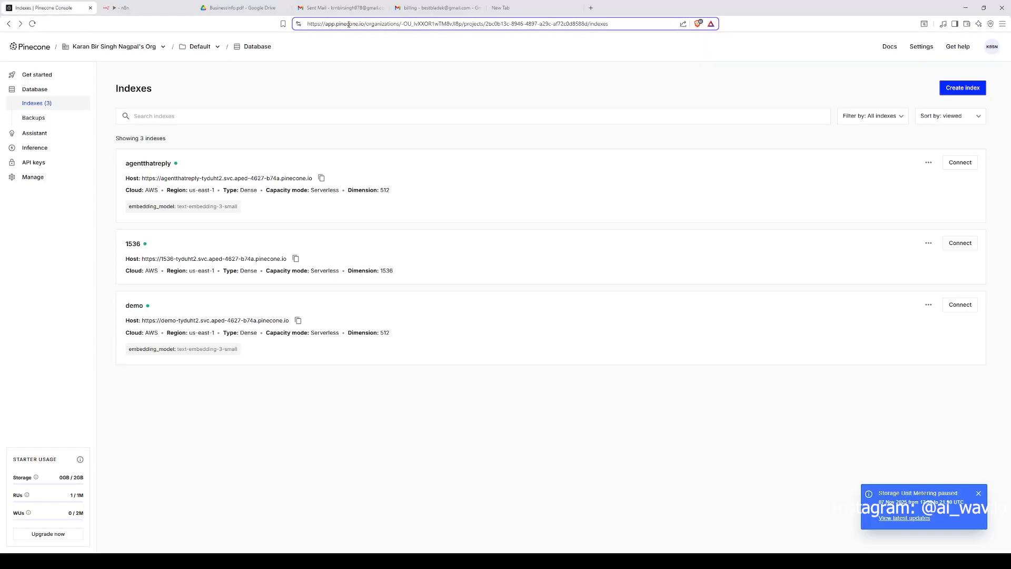
left_click(43, 103)
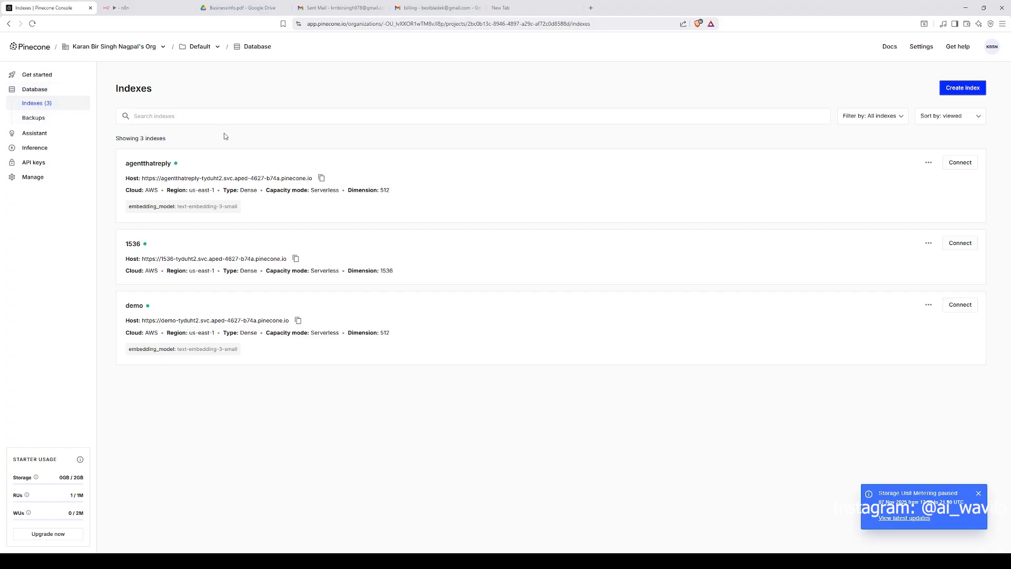
Step: Try creating a new Pinecone index named fdfdfdfd with manual configuration and a dimension of 1
left_click(968, 88)
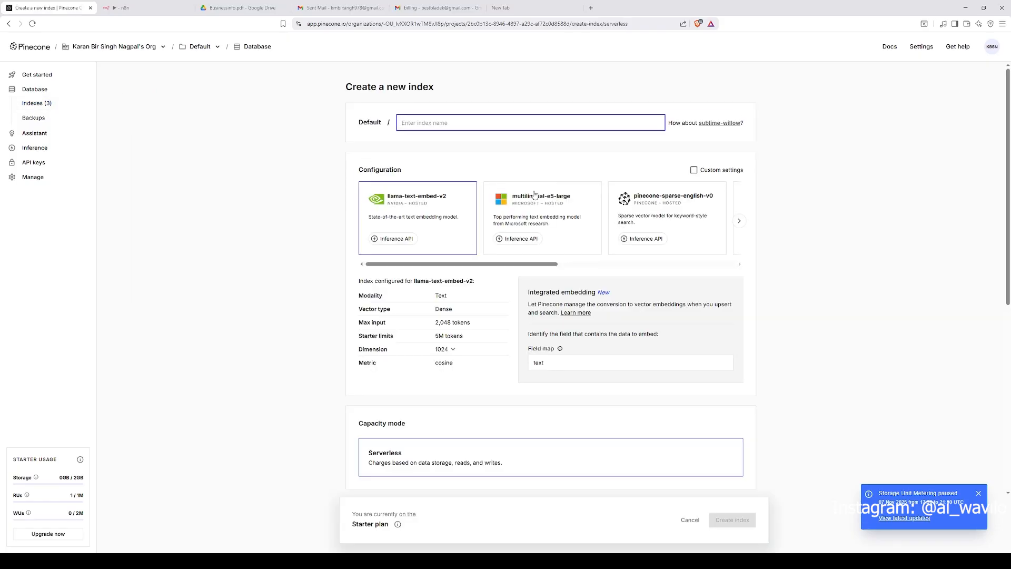
type("fdfd")
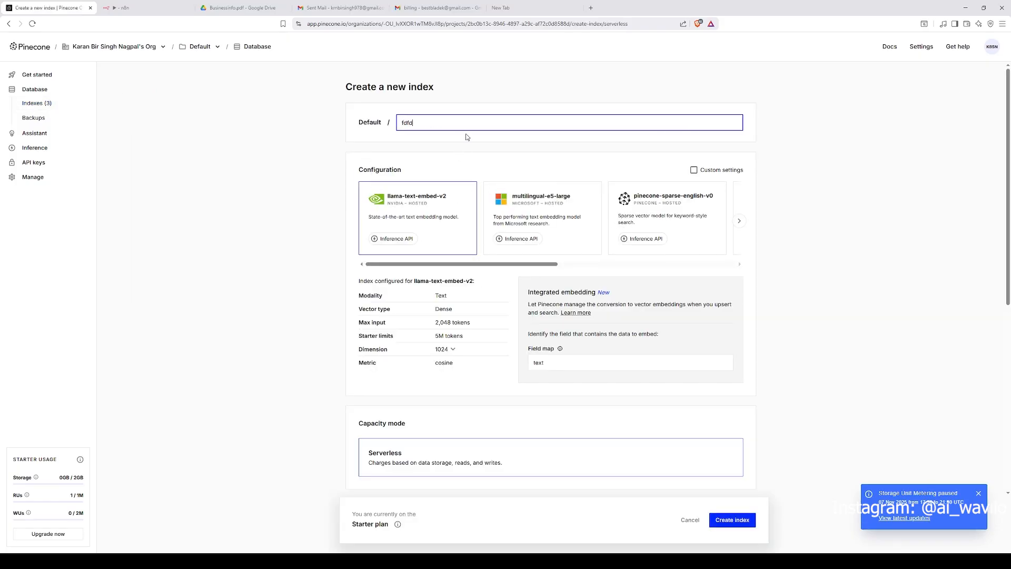
type("fdfd")
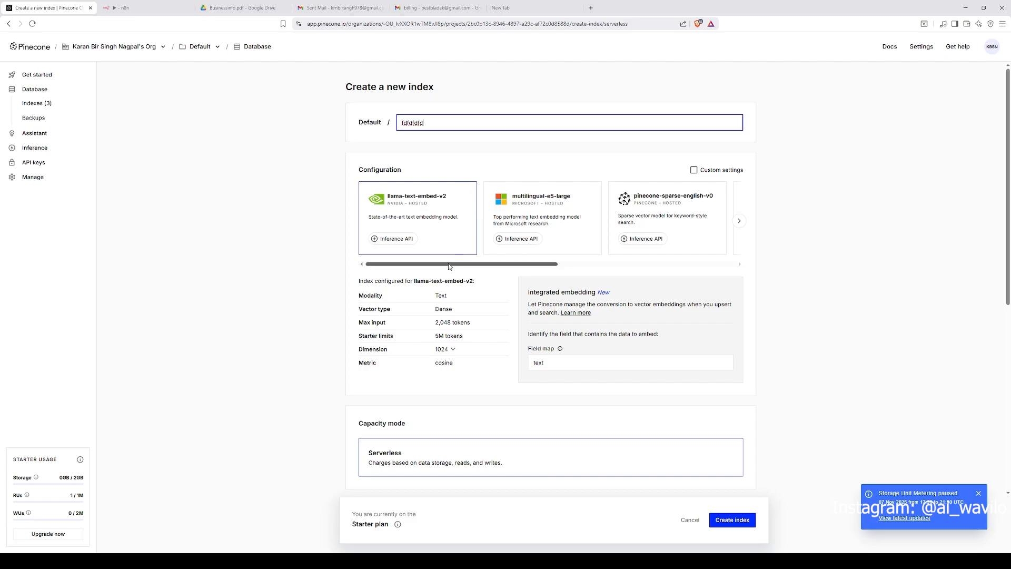
left_click_drag(450, 266, 707, 258)
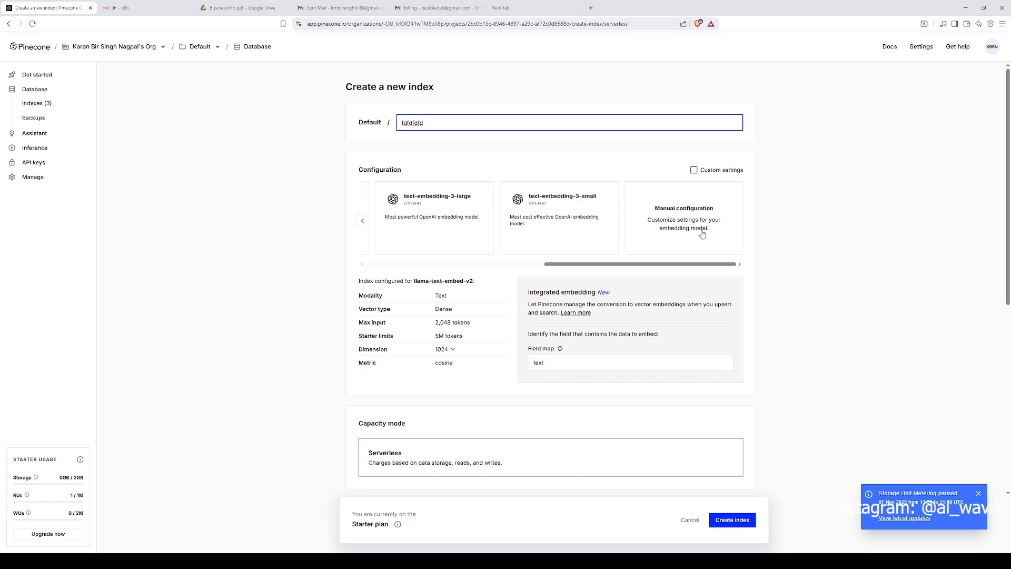
left_click(703, 233)
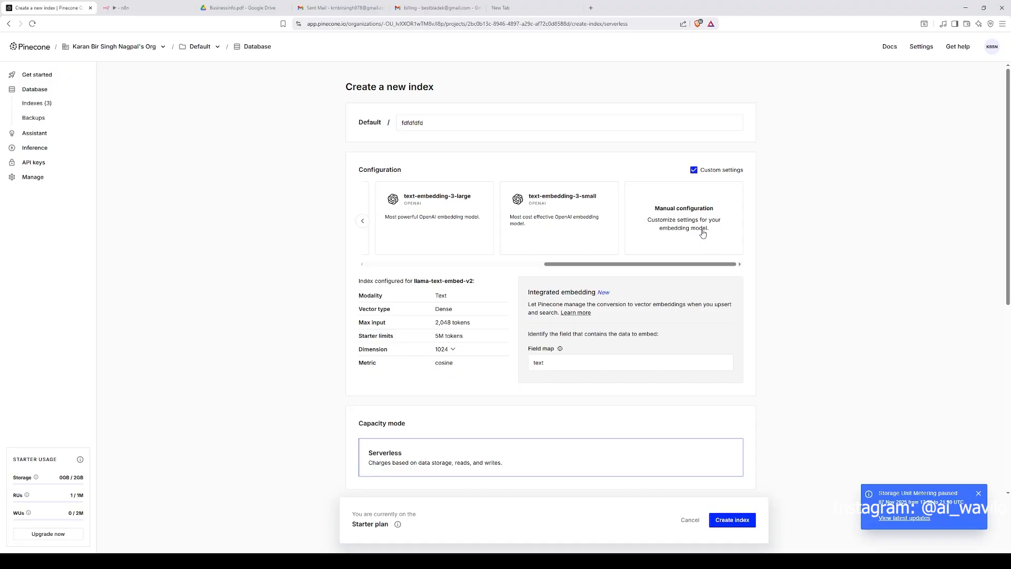
left_click(457, 243)
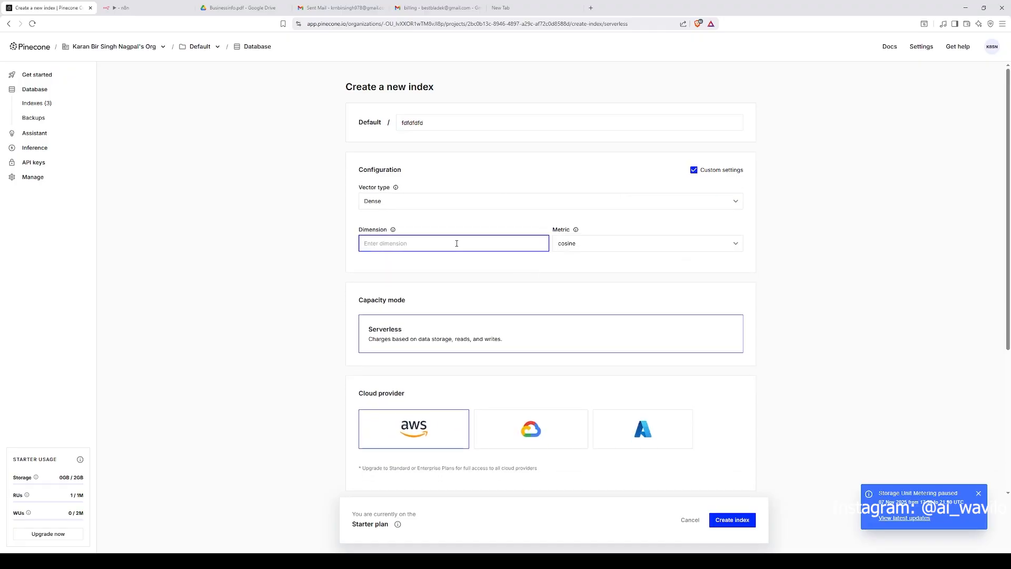
left_click(165, 7)
left_click(232, 8)
left_click(54, 10)
type("1,536")
scroll(385, 237, "down", 4)
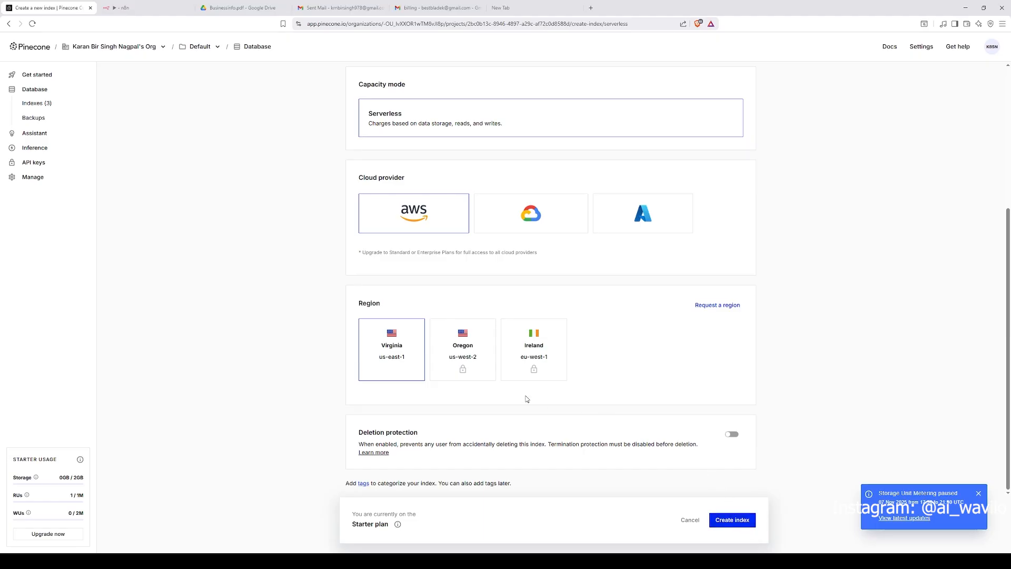
left_click(47, 103)
Step: Open the 1536 index and browse its stored records
left_click(463, 268)
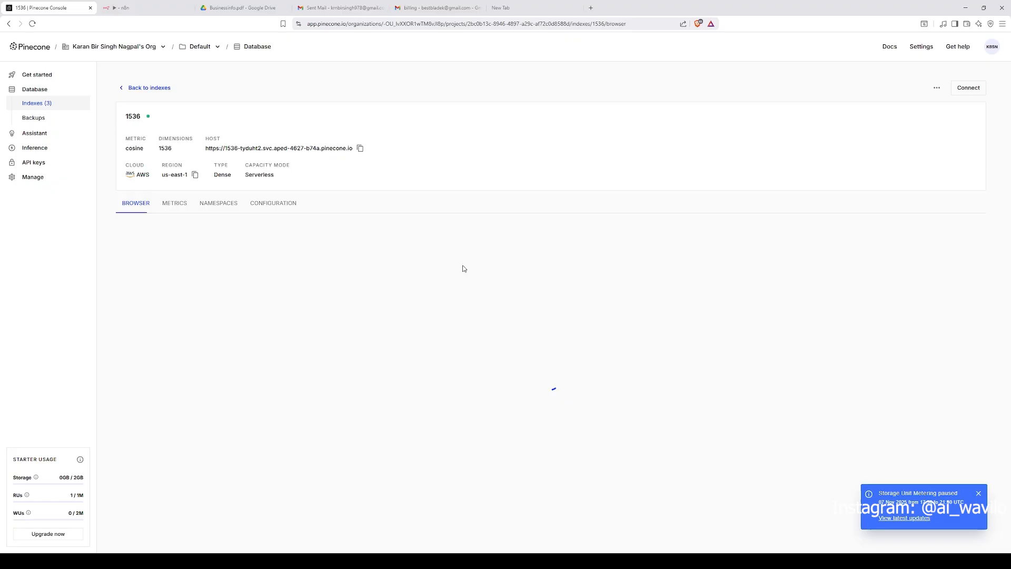
left_click_drag(116, 118, 582, 344)
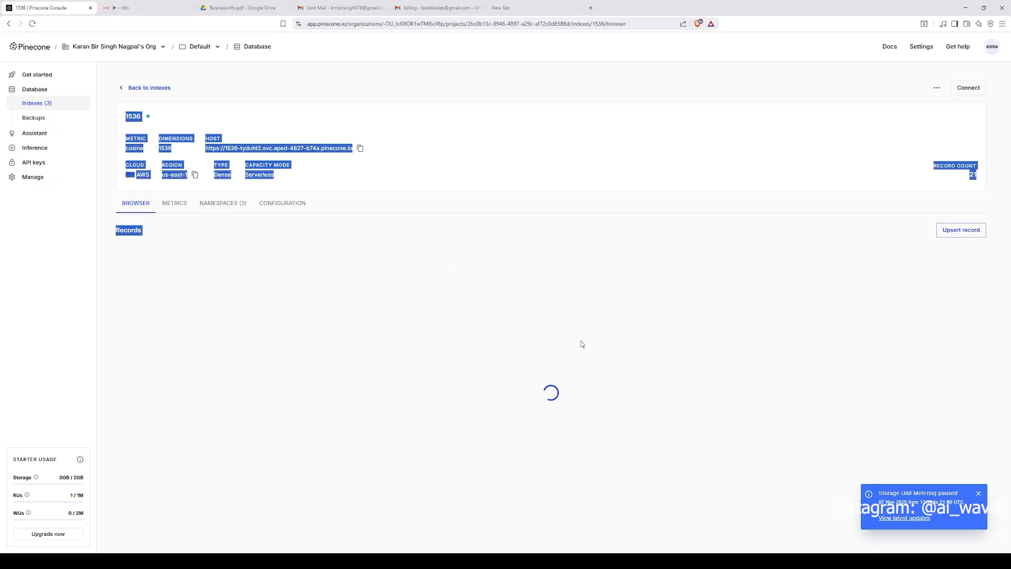
scroll(453, 343, "down", 2)
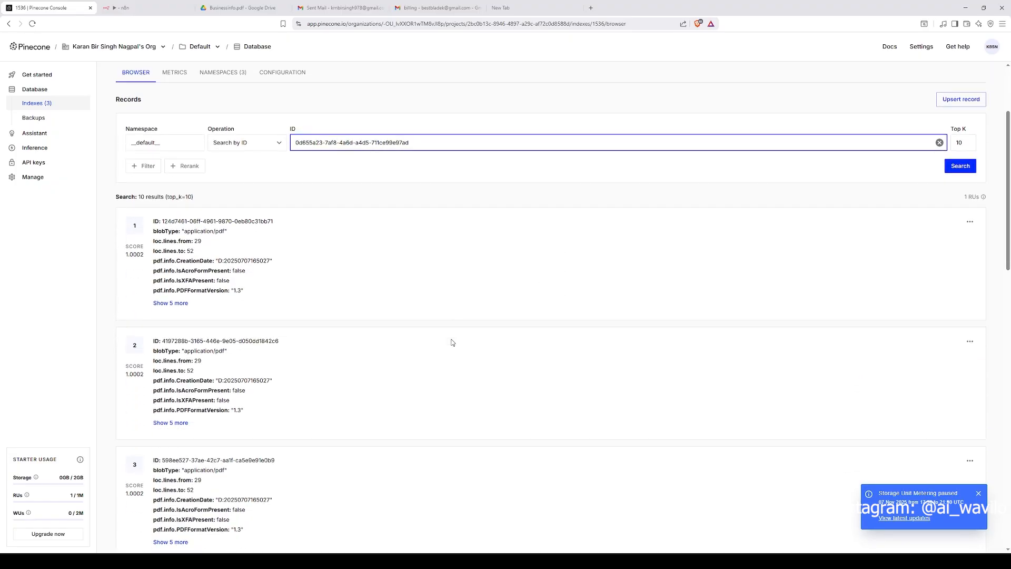
scroll(445, 339, "up", 2)
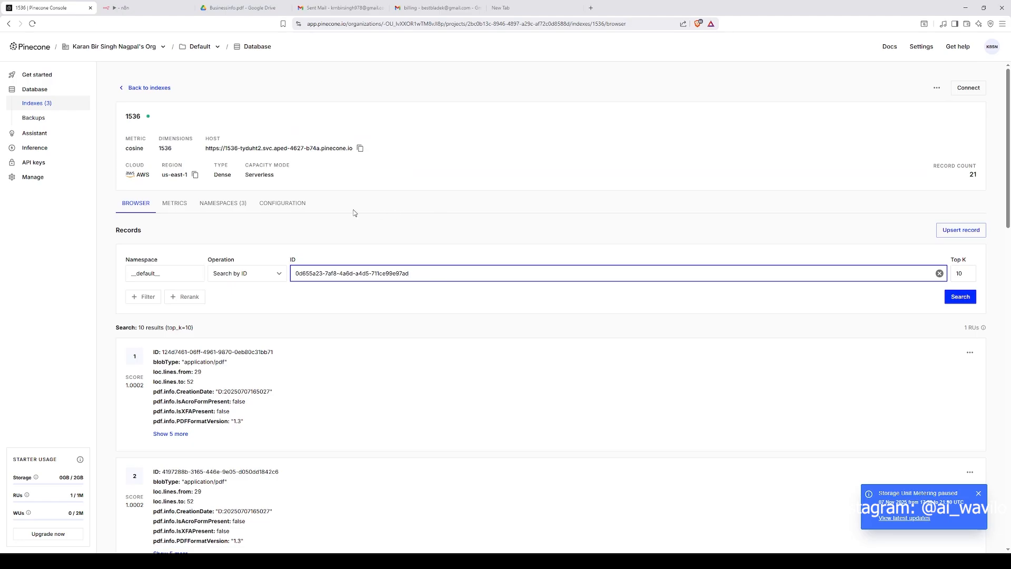
Step: Open the Pinecone Vector Store1 node in n8n and edit its Pinecone API credential
left_click(138, 8)
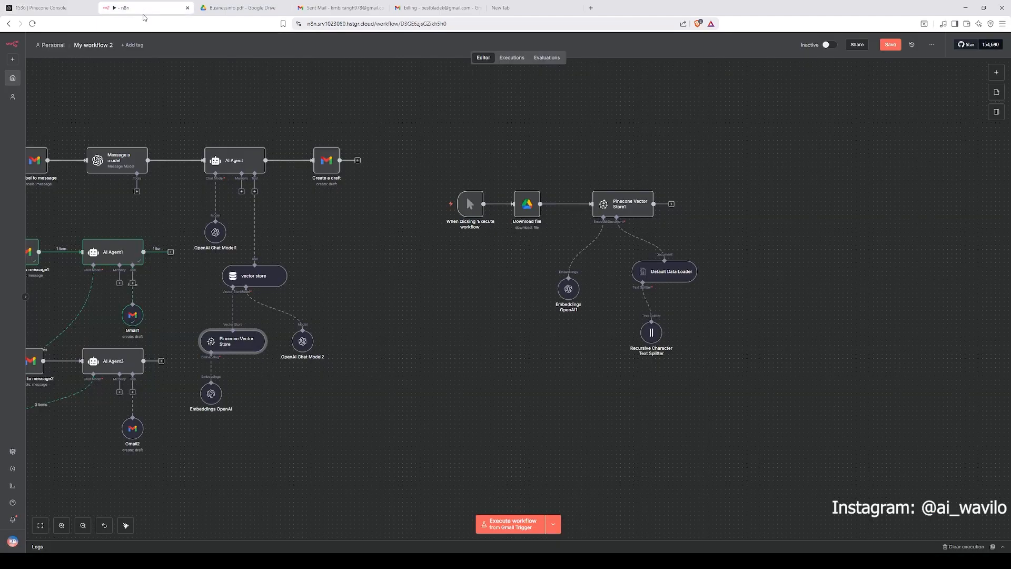
double_click(622, 205)
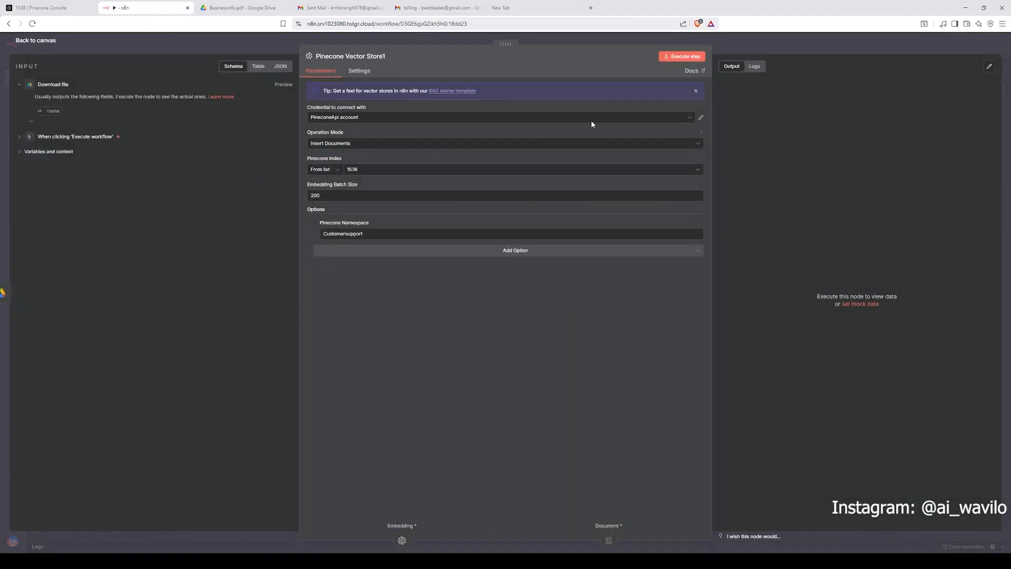
left_click(437, 122)
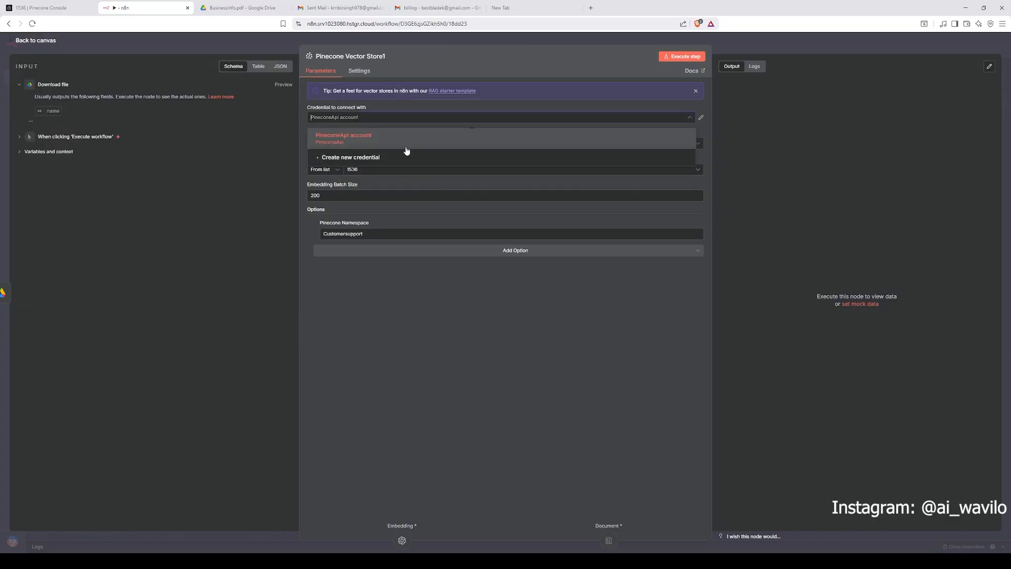
left_click(701, 117)
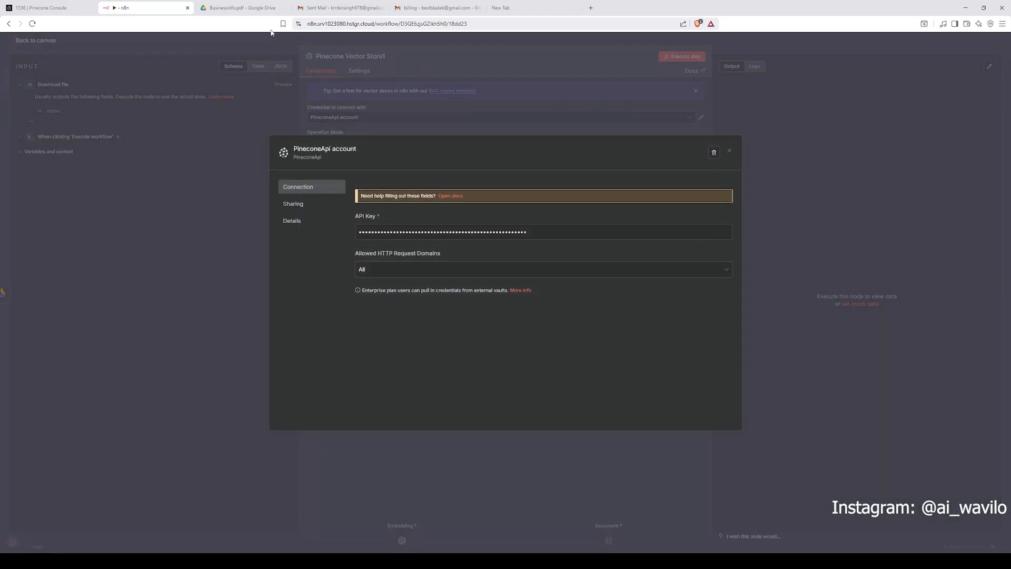
Step: Open the Pinecone API keys page and start generating a new API key
left_click(242, 8)
left_click(56, 9)
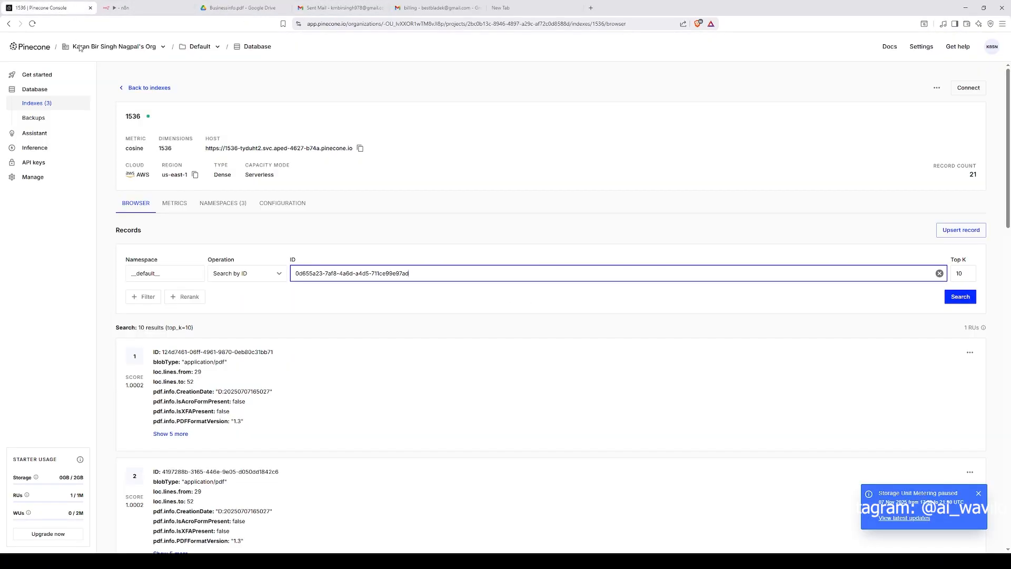
left_click(37, 165)
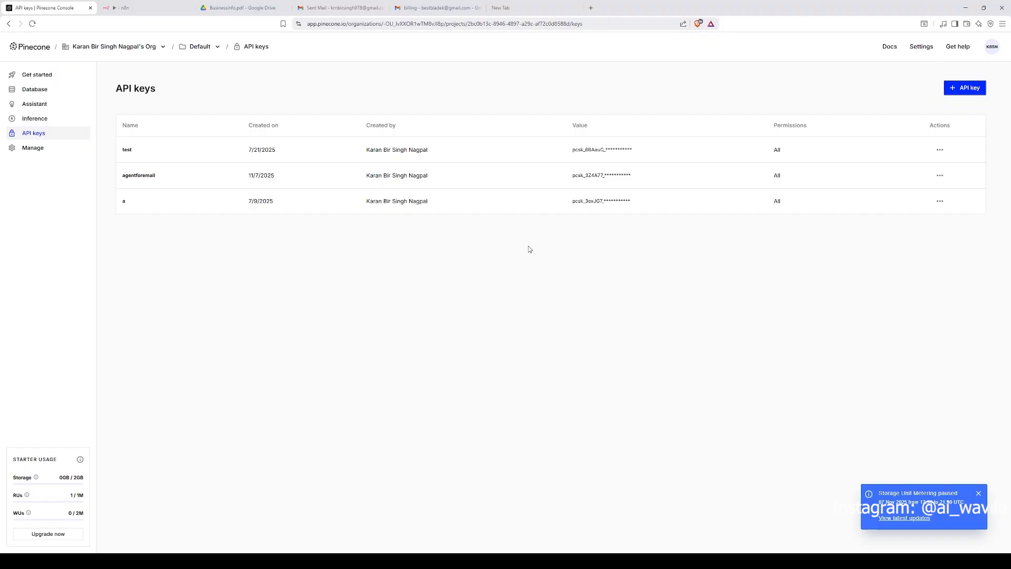
left_click(966, 88)
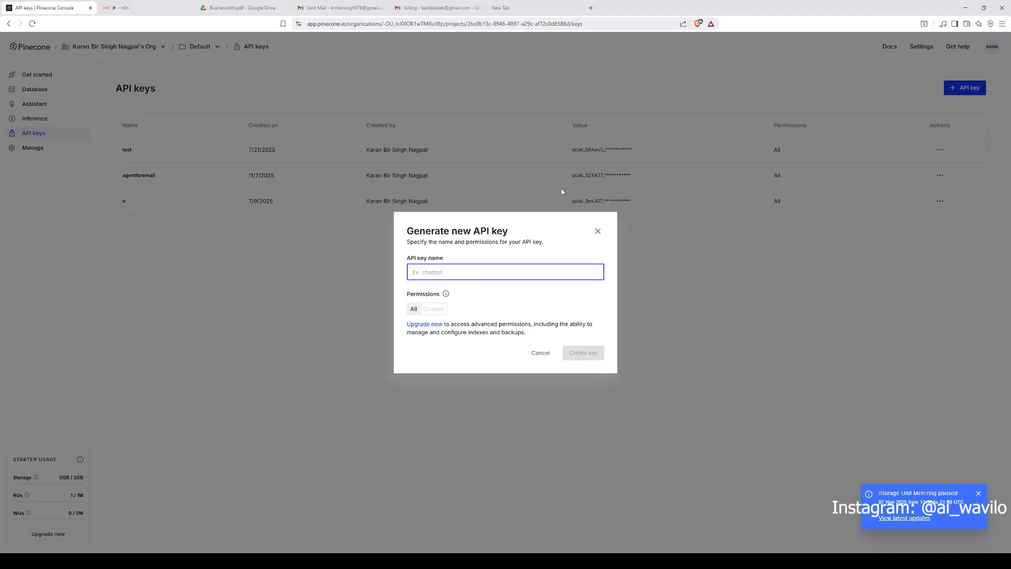
Step: Paste the Pinecone API key into the credential's API Key field and close the credential dialog
left_click(142, 8)
left_click_drag(528, 265, 356, 250)
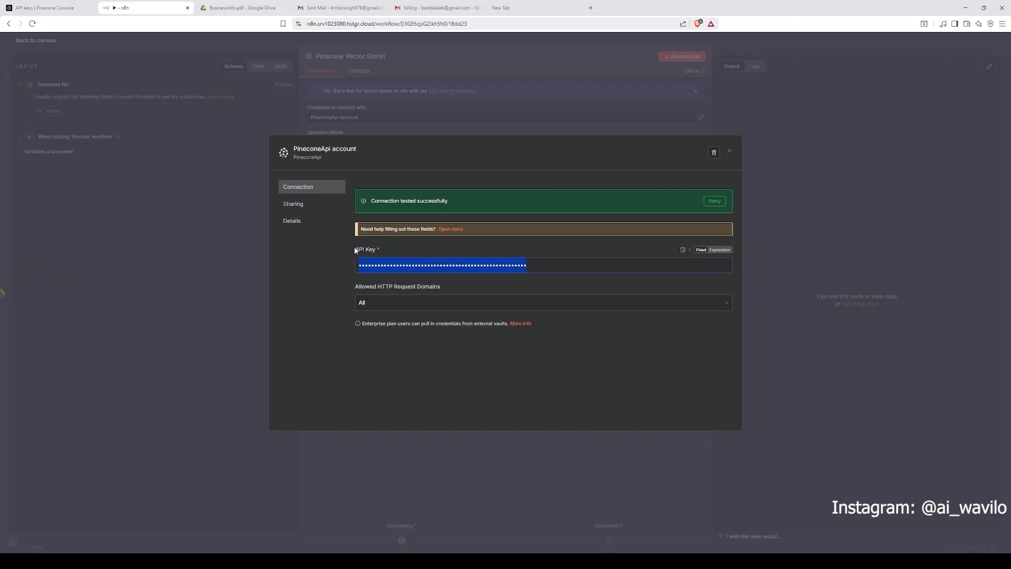
key("ctrl+v")
left_click(729, 152)
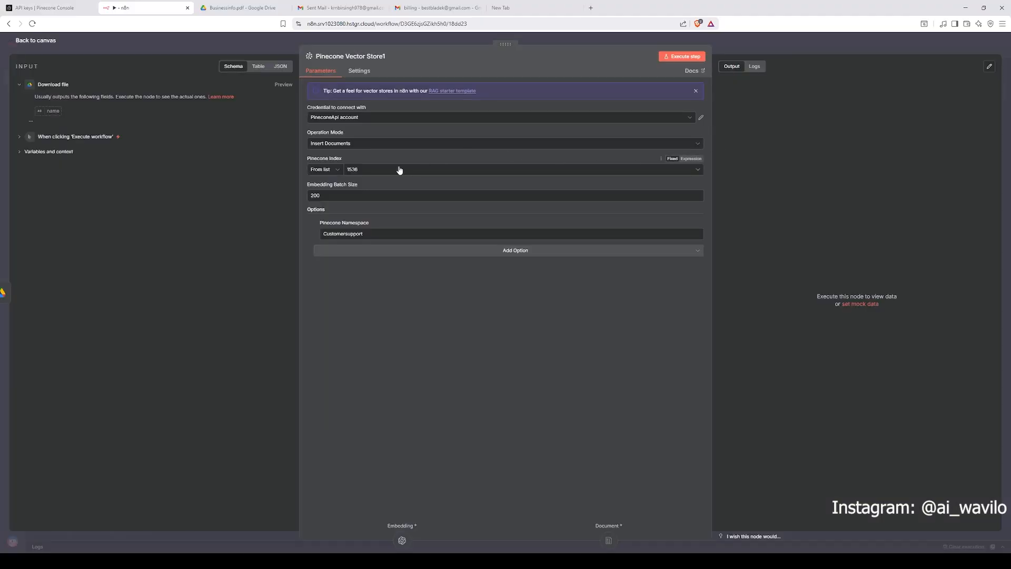
Step: Reselect the 1536 index as the Pinecone Index from the list
left_click(661, 159)
left_click(626, 203)
left_click(378, 173)
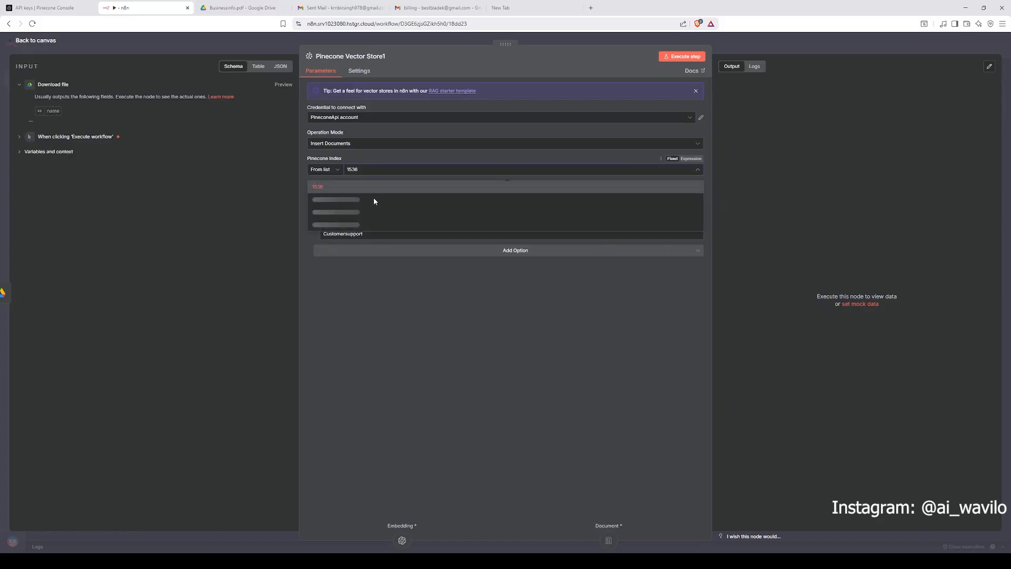
left_click(368, 196)
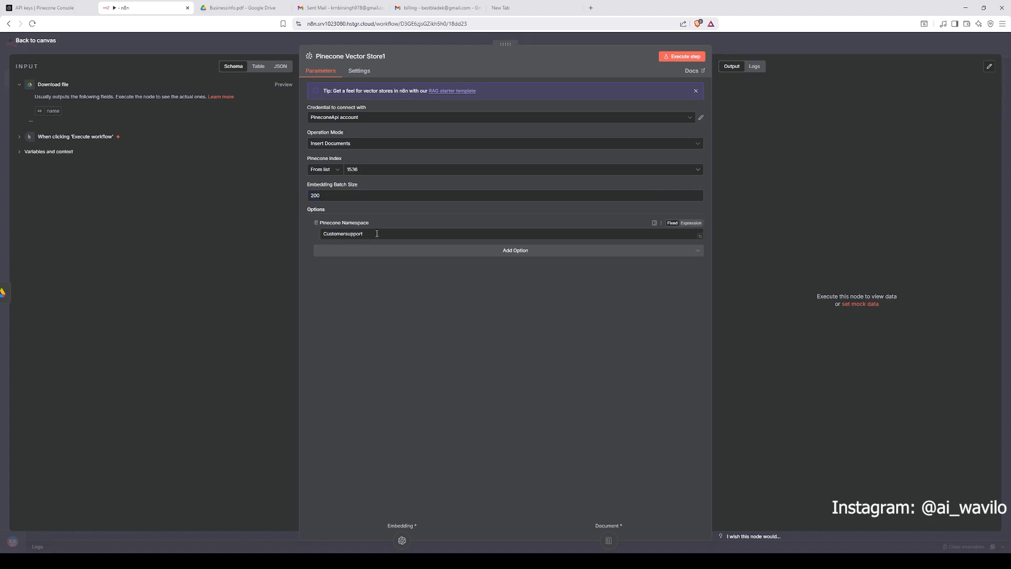
Step: Inspect the Pinecone Namespace option Customersupport and close the node
left_click_drag(377, 233, 332, 234)
left_click(384, 282)
double_click(370, 234)
left_click(376, 296)
left_click(786, 51)
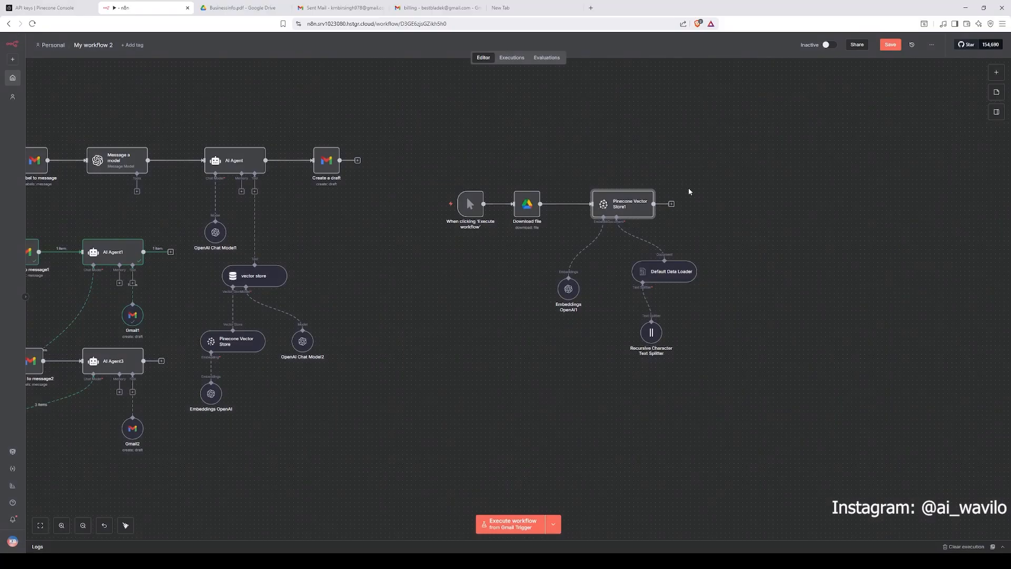
Step: Review the Embeddings OpenAI and Default Data Loader nodes, checking the data type and text splitting options
left_click_drag(672, 195, 648, 162)
double_click(544, 256)
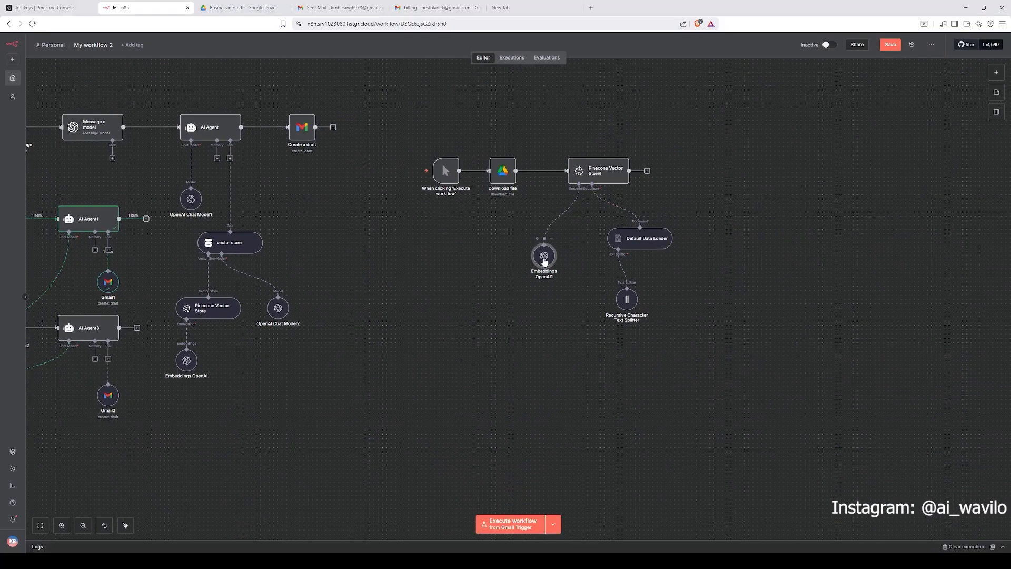
left_click(757, 37)
double_click(643, 242)
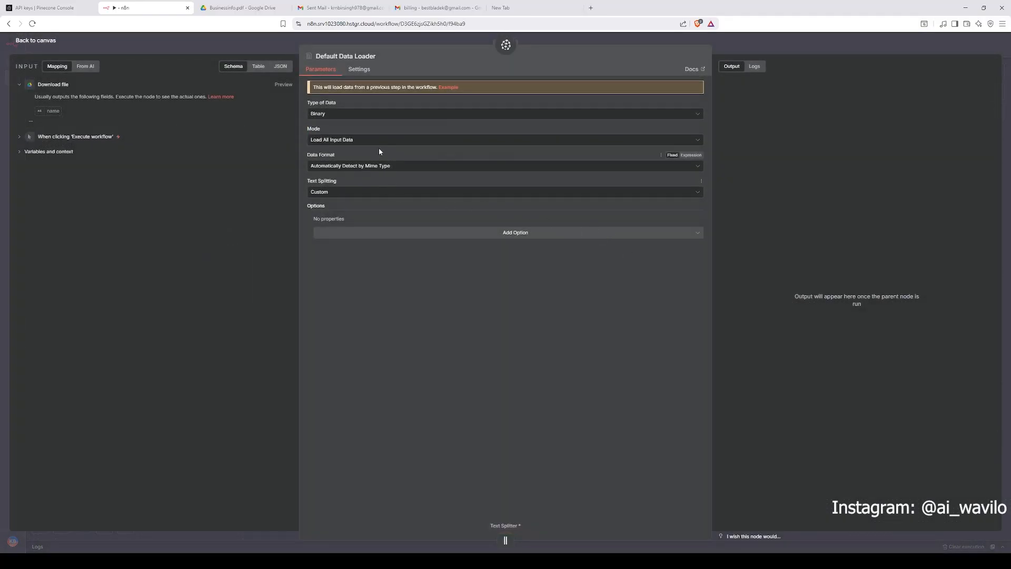
left_click(352, 114)
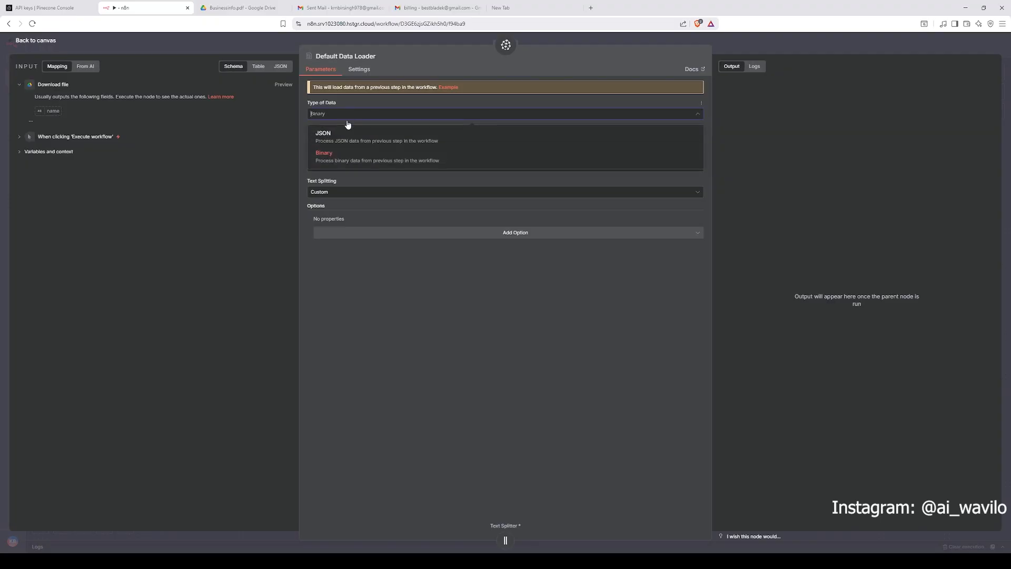
left_click(415, 312)
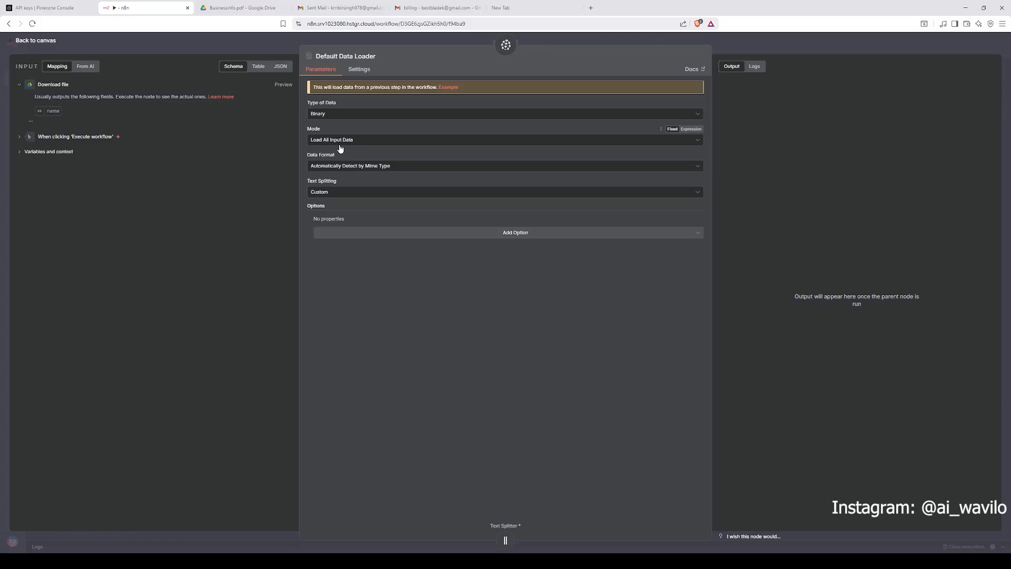
left_click(329, 194)
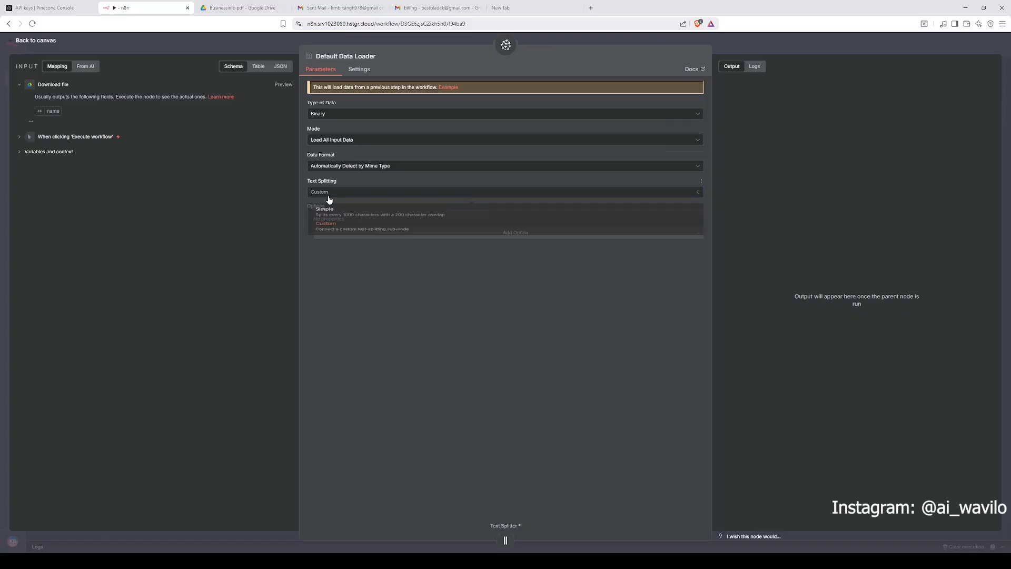
left_click(458, 324)
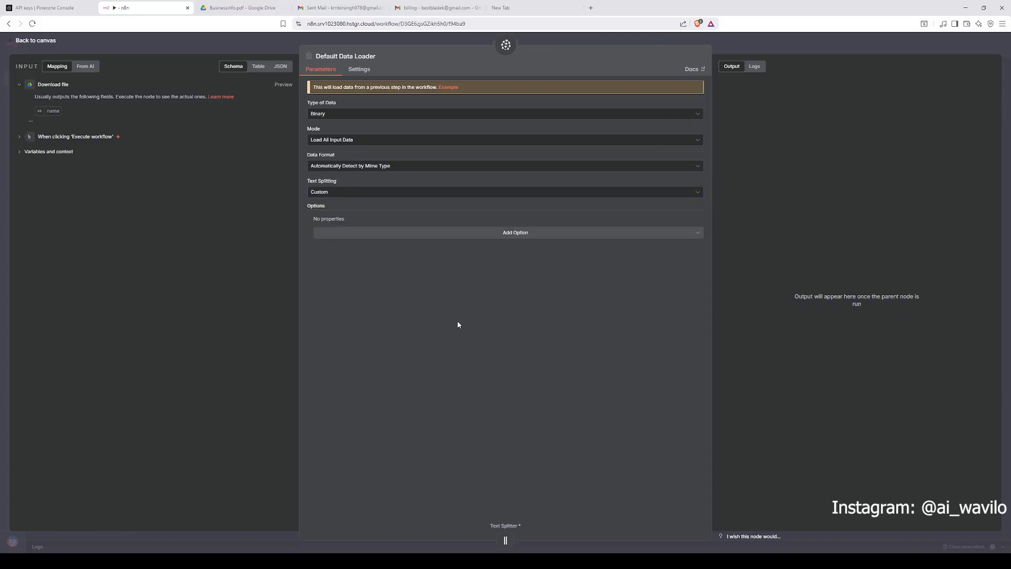
left_click(756, 46)
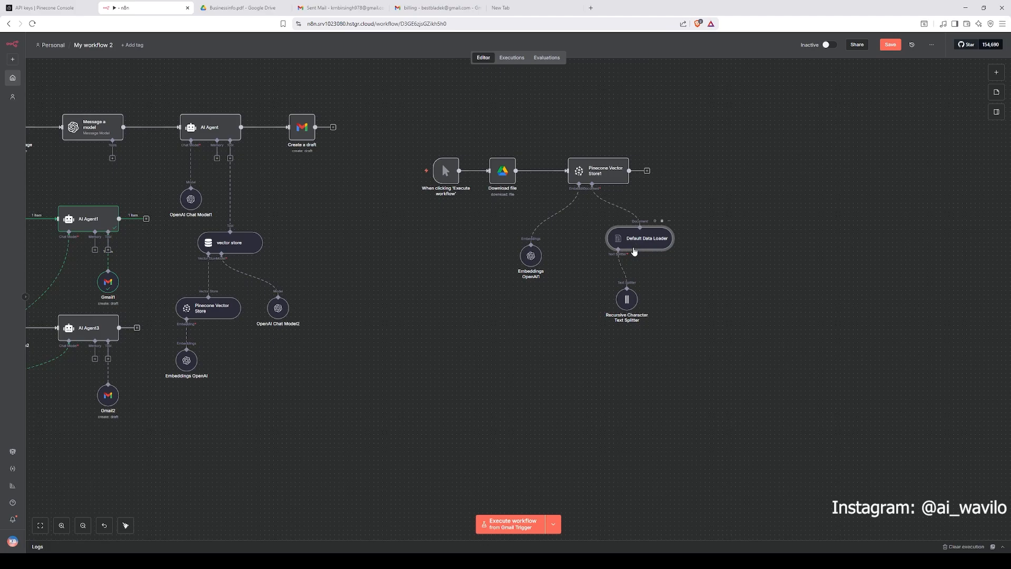
Step: Review the Recursive Character Text Splitter chunk settings and the Download file node's source file, returning to the canvas
double_click(627, 299)
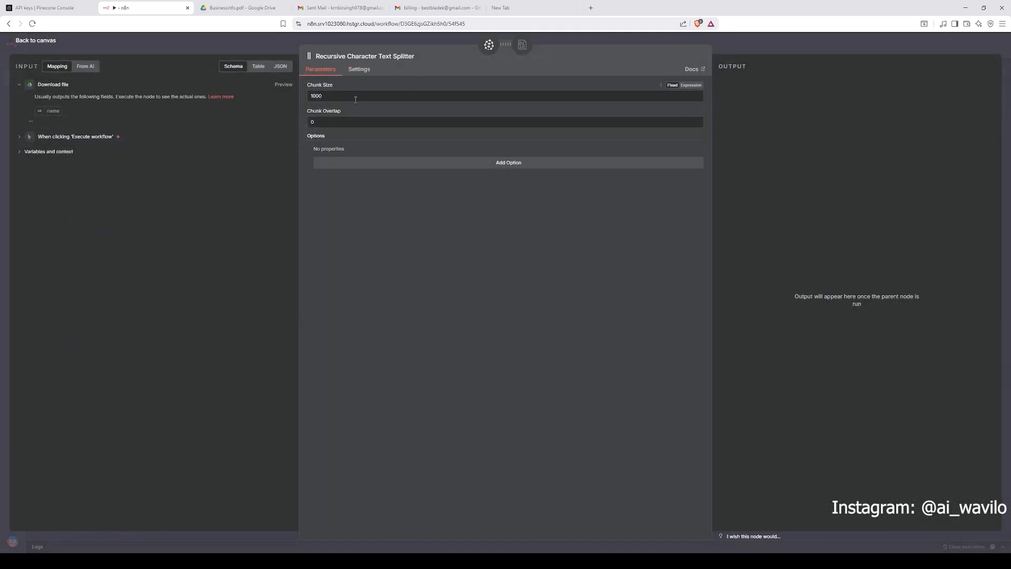
left_click(756, 47)
left_click_drag(445, 135, 706, 376)
left_click(605, 143)
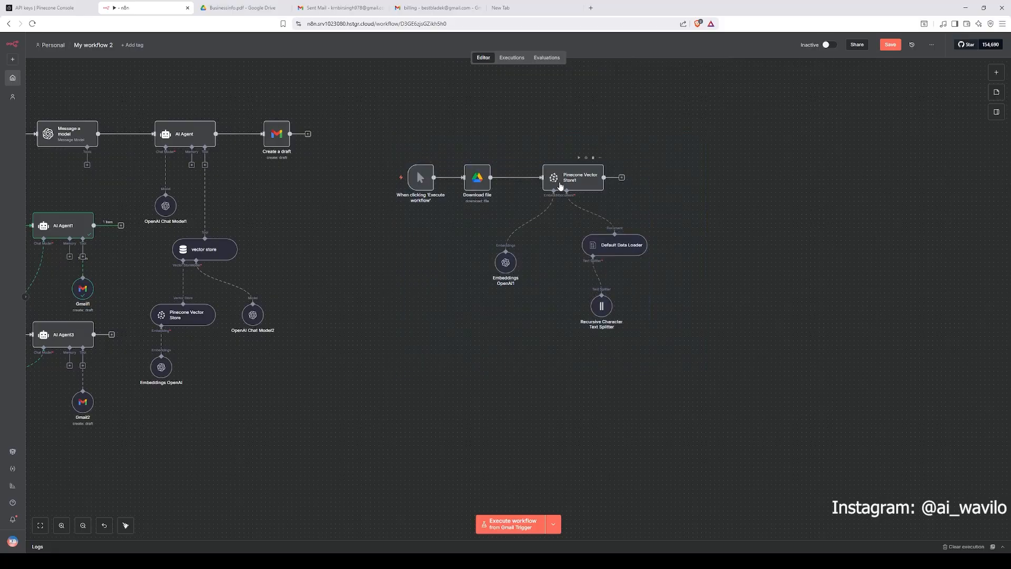
key("Return")
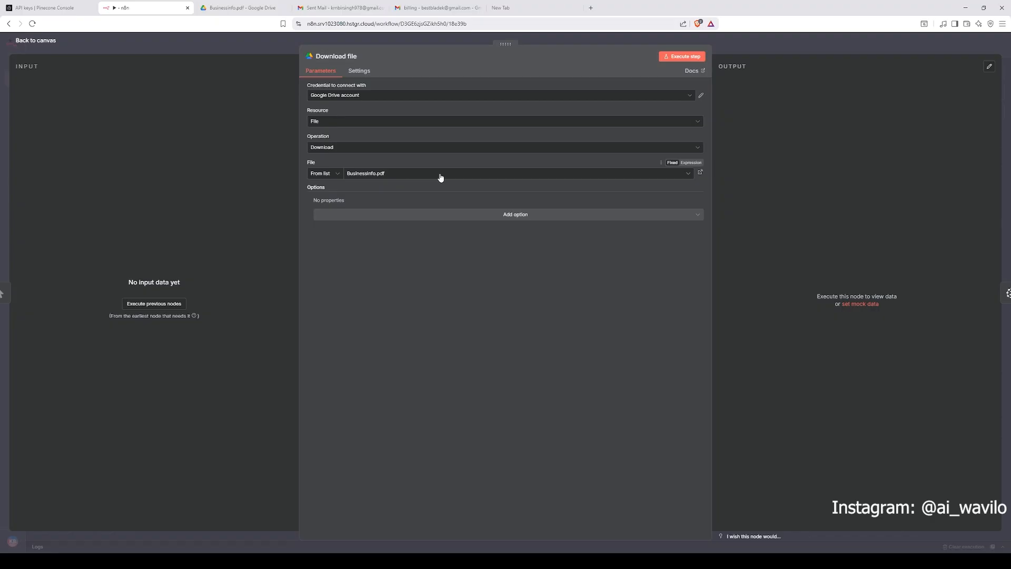
left_click(763, 43)
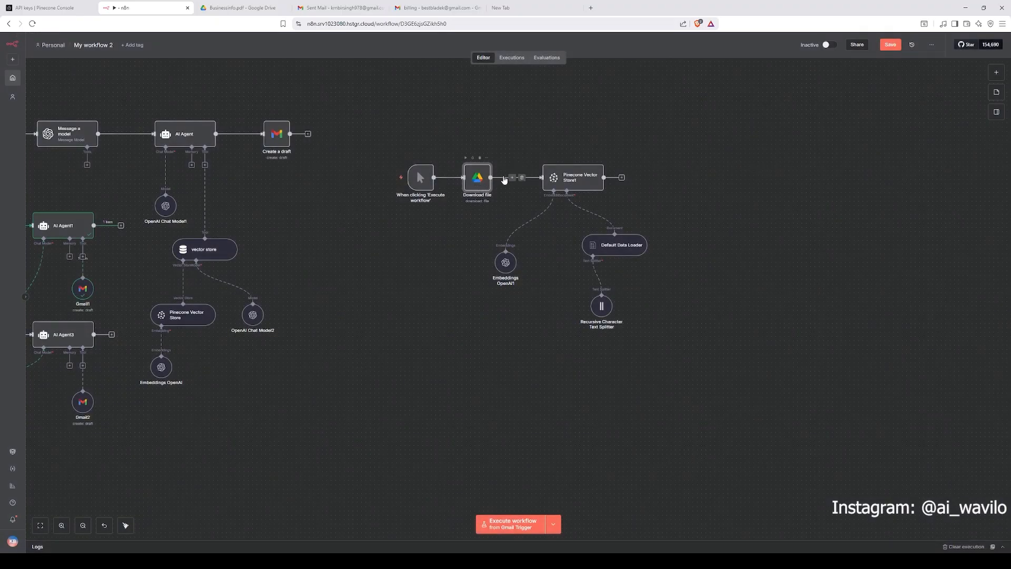
left_click_drag(441, 121, 596, 135)
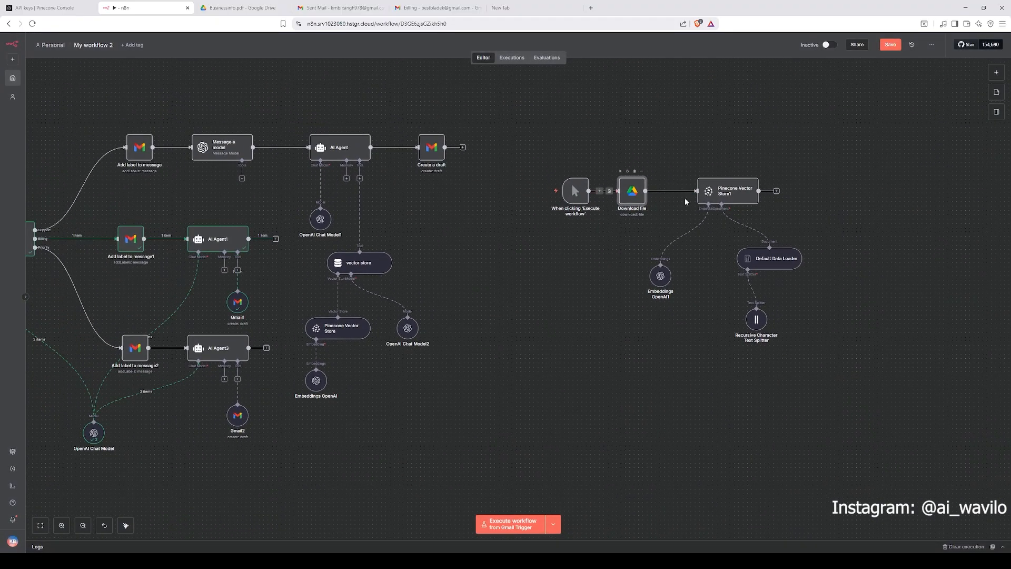
Step: Open the Pinecone Vector Store1 node's settings and switch to the Pinecone console
double_click(731, 195)
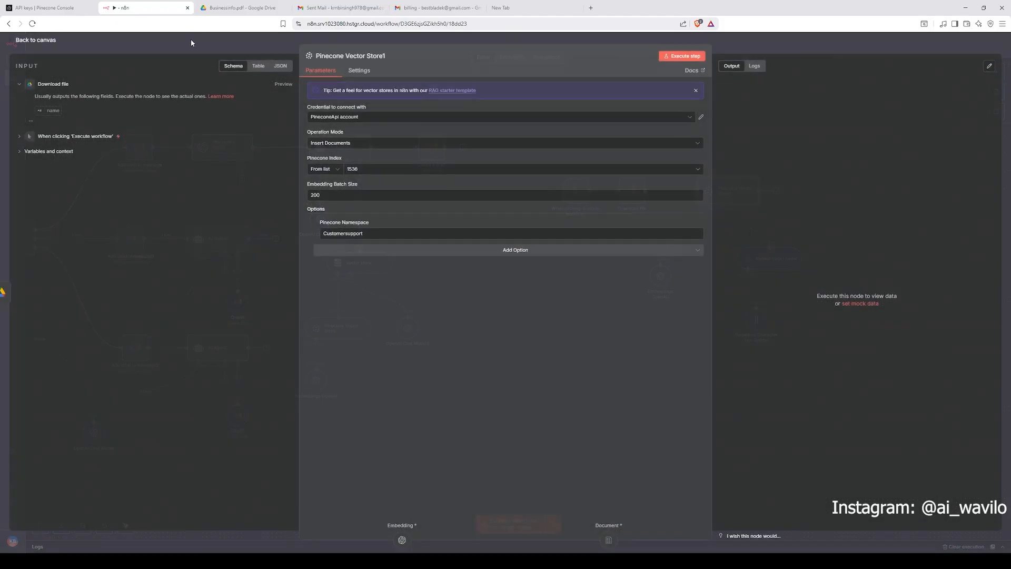
left_click(38, 7)
key("Escape")
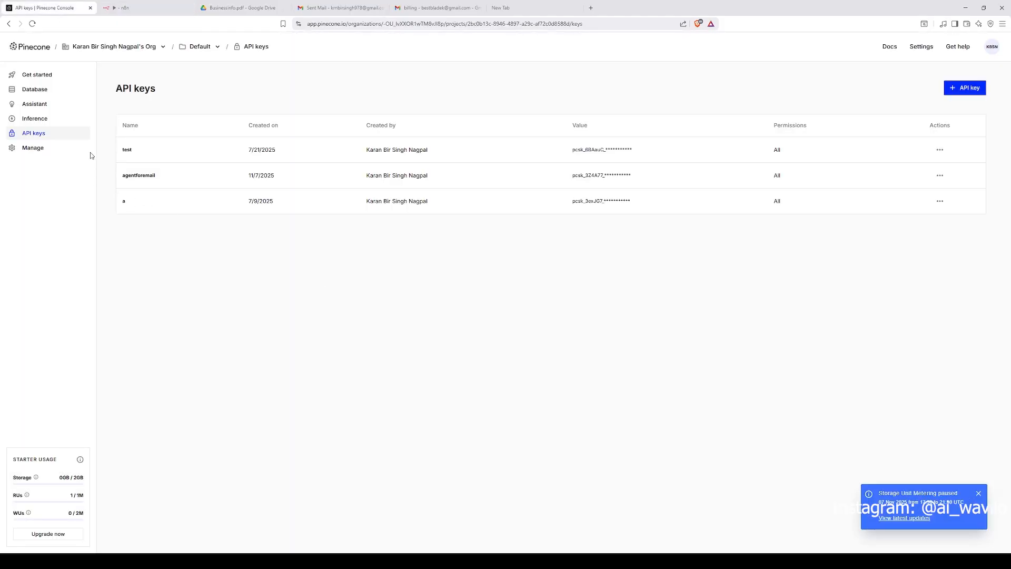
Step: Browse the stored records of the 1536 index in the Pinecone console, then return to the n8n workflow
left_click(43, 92)
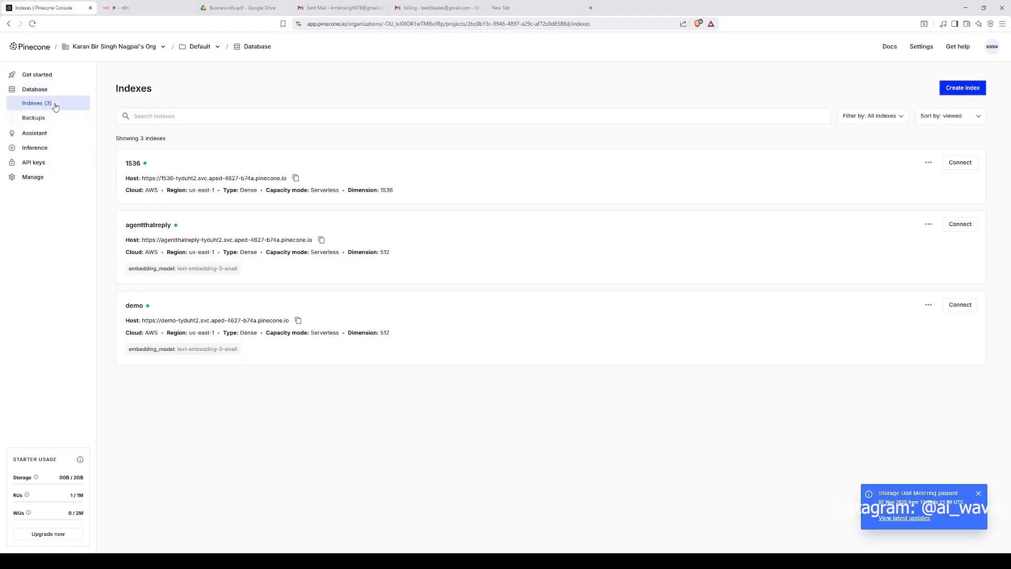
left_click(133, 163)
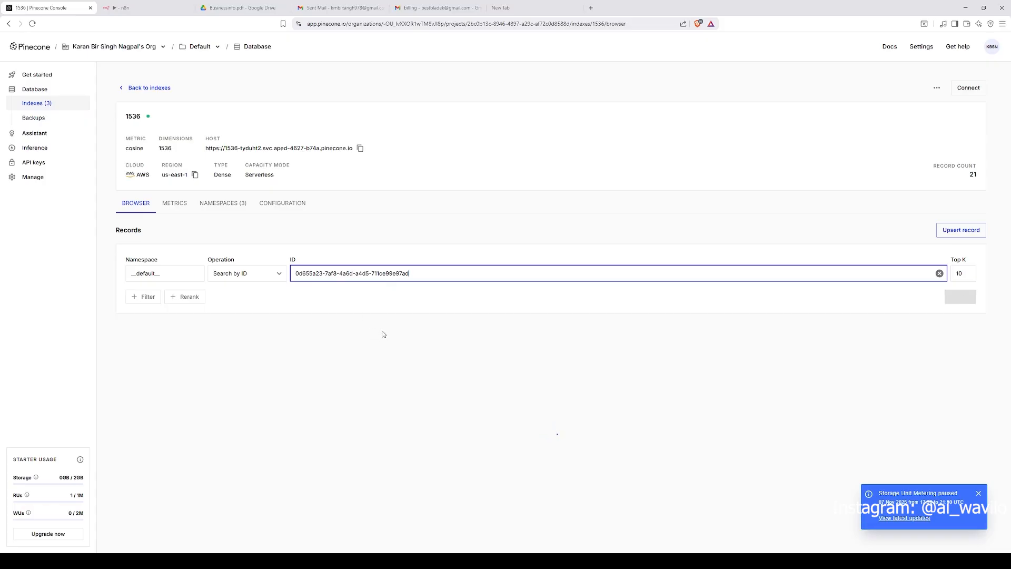
scroll(451, 327, "down", 8)
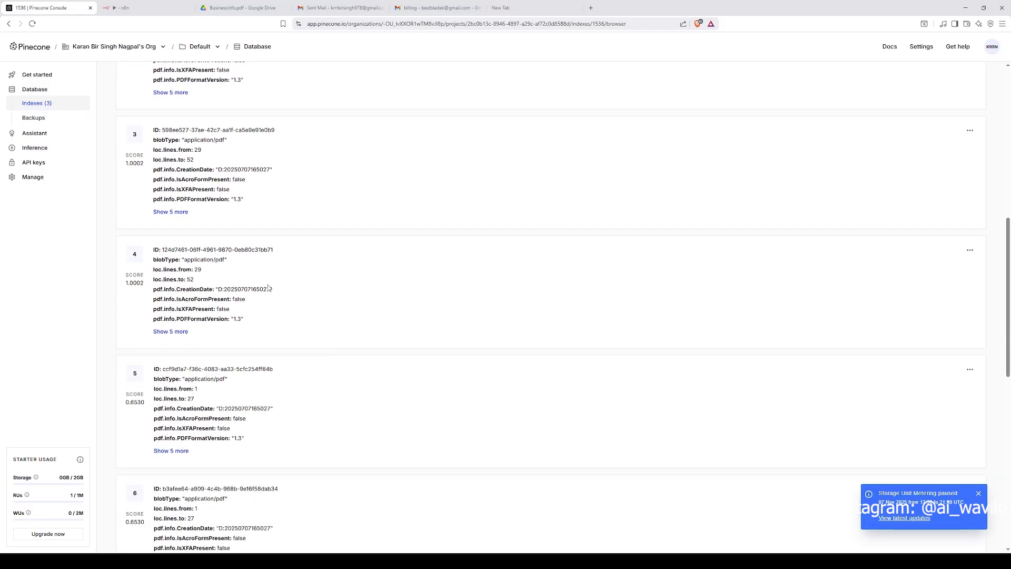
scroll(291, 316, "down", 3)
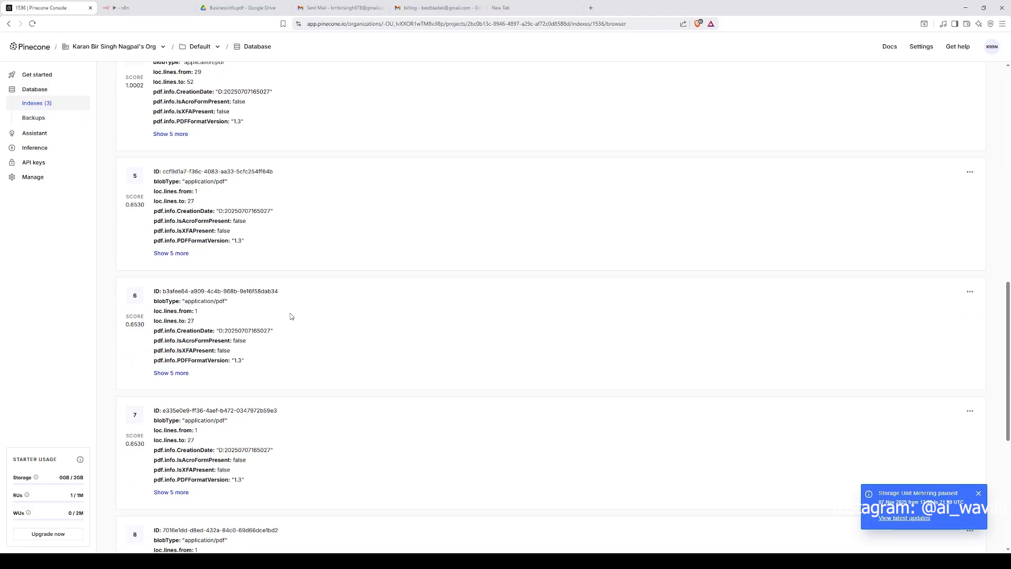
left_click(127, 7)
left_click(291, 35)
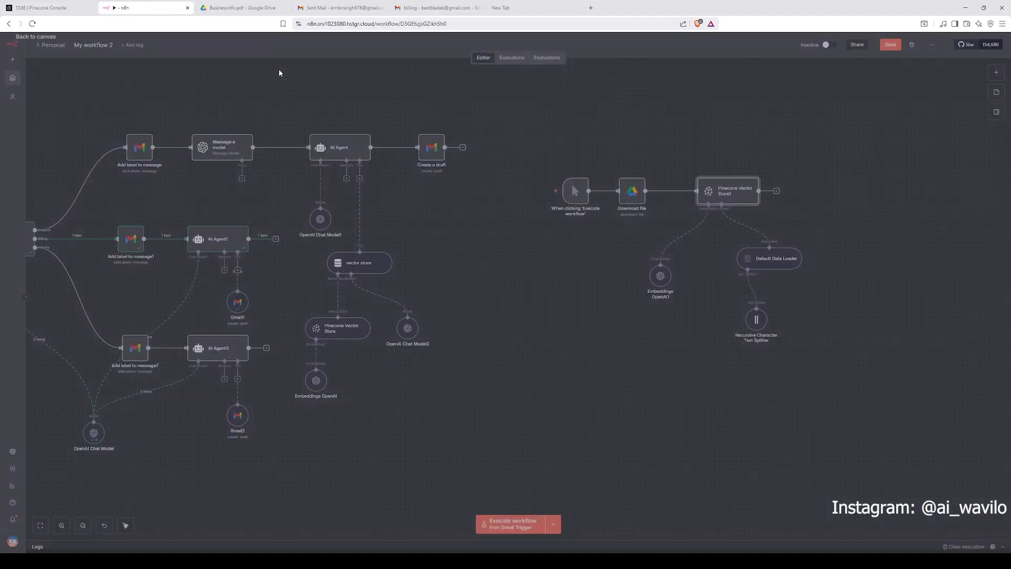
Step: Inspect the Add label to message node's Message ID expression and the Gmail Trigger input fields, then close the node
scroll(266, 249, "left", 10)
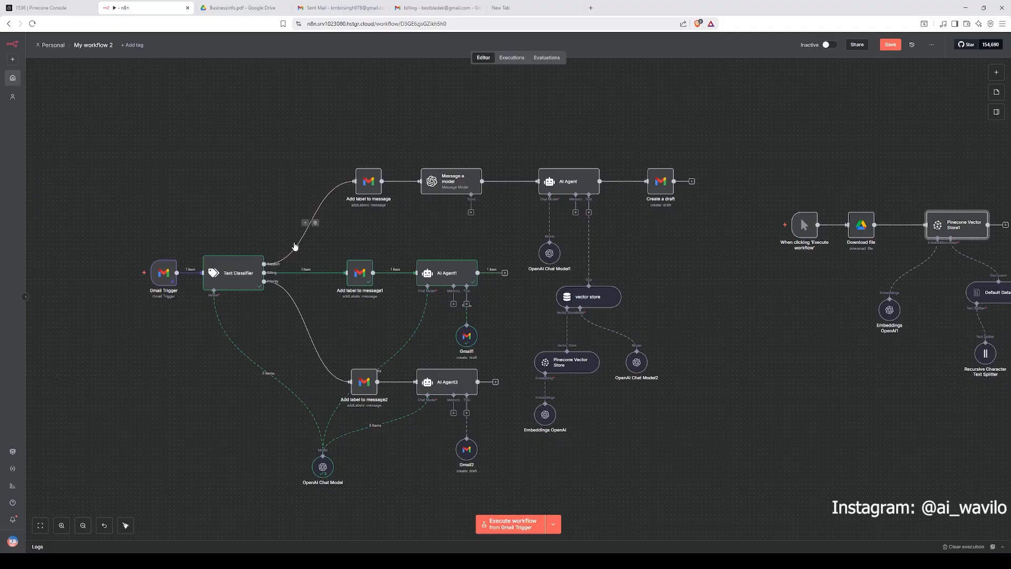
double_click(368, 181)
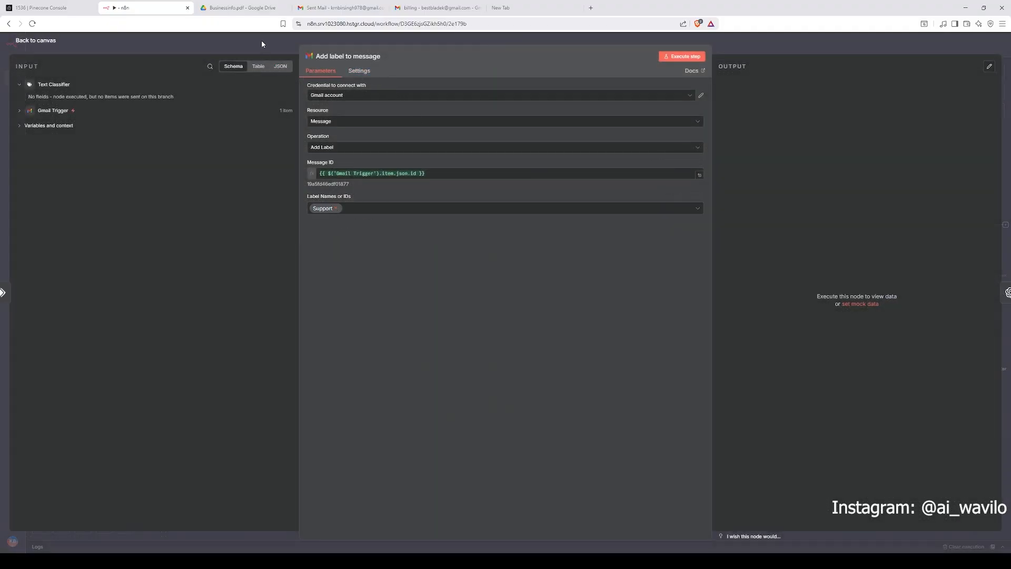
left_click(356, 95)
left_click(339, 117)
left_click(366, 177)
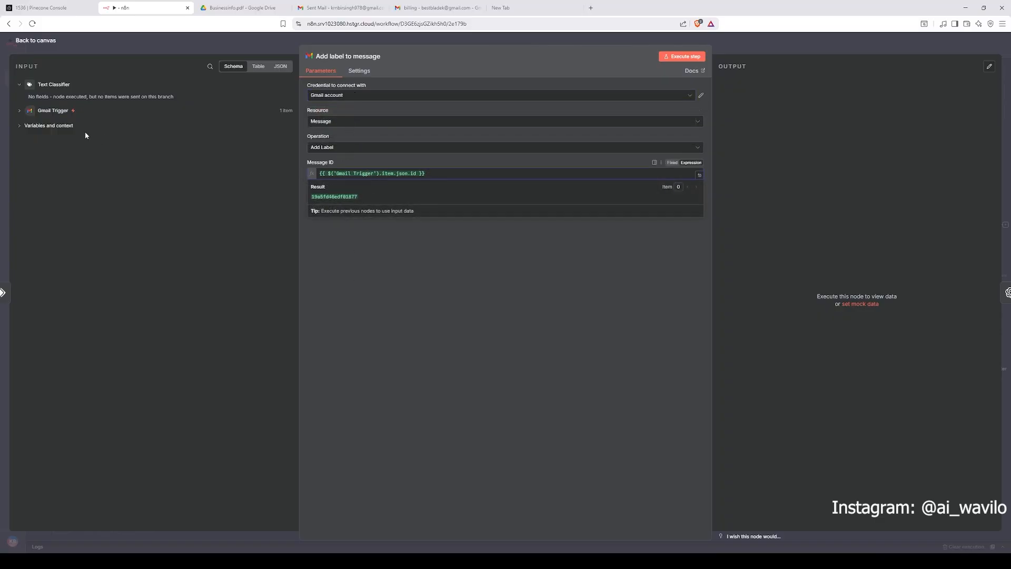
left_click(53, 111)
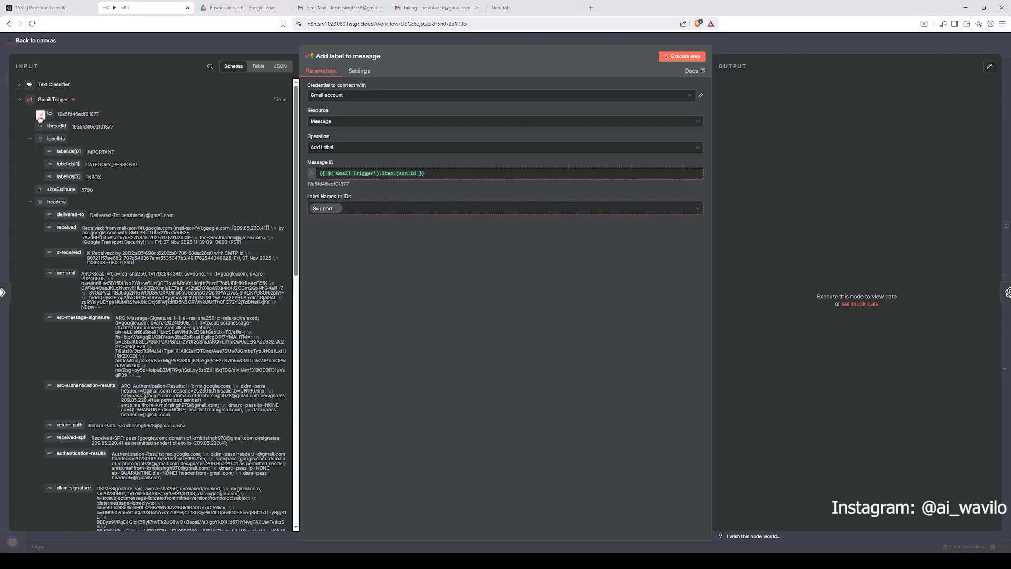
left_click_drag(43, 120, 179, 142)
left_click(366, 231)
left_click(750, 52)
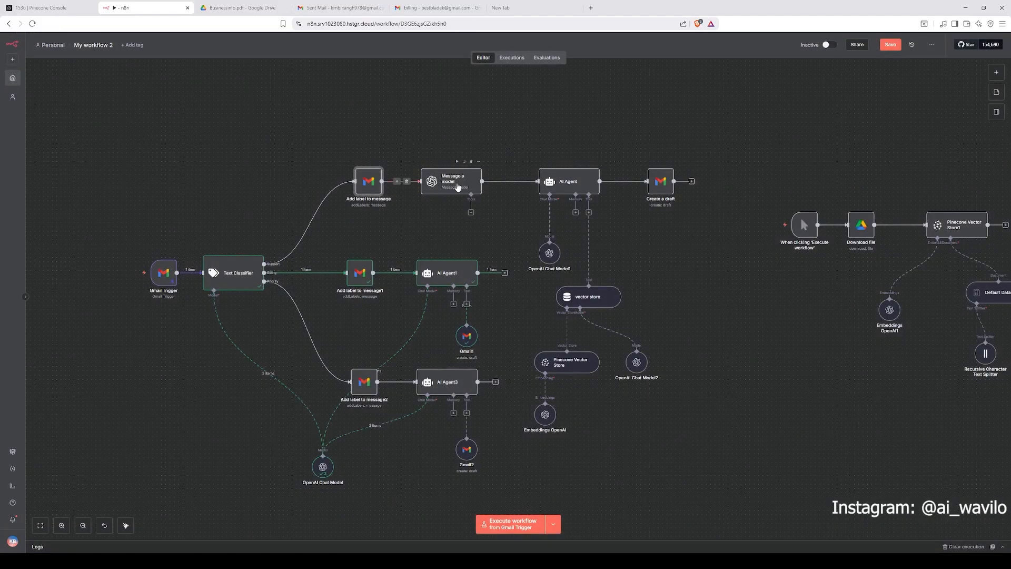
Step: Open the Message a model node to review its prompts, roles and model settings
left_click_drag(447, 189, 443, 188)
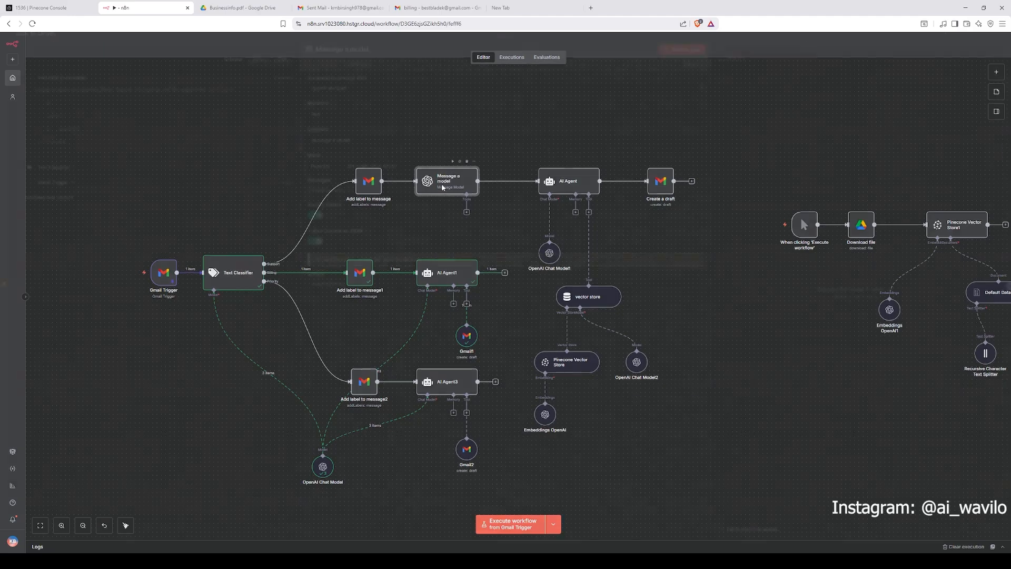
double_click(442, 188)
key("Escape")
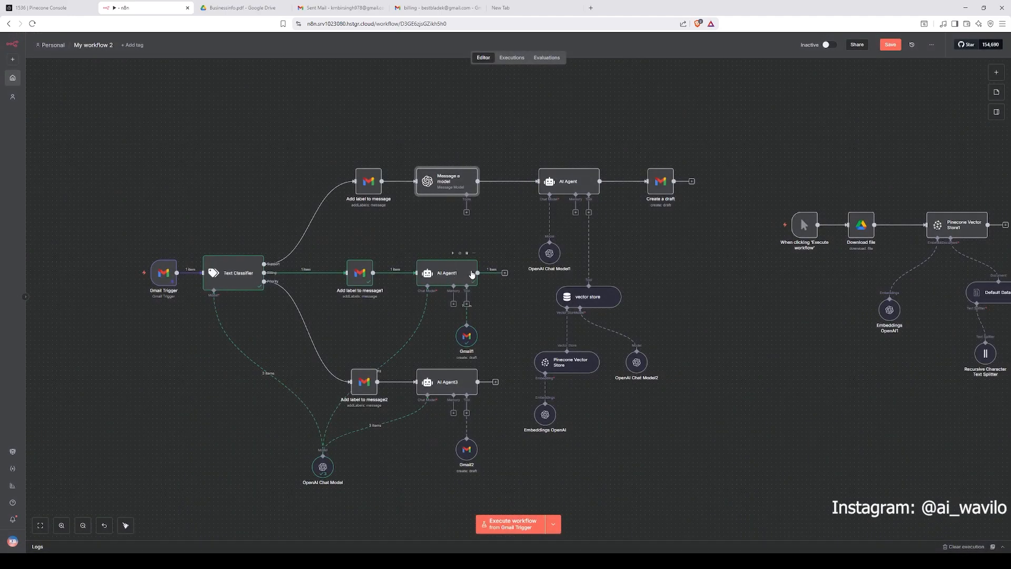
double_click(447, 191)
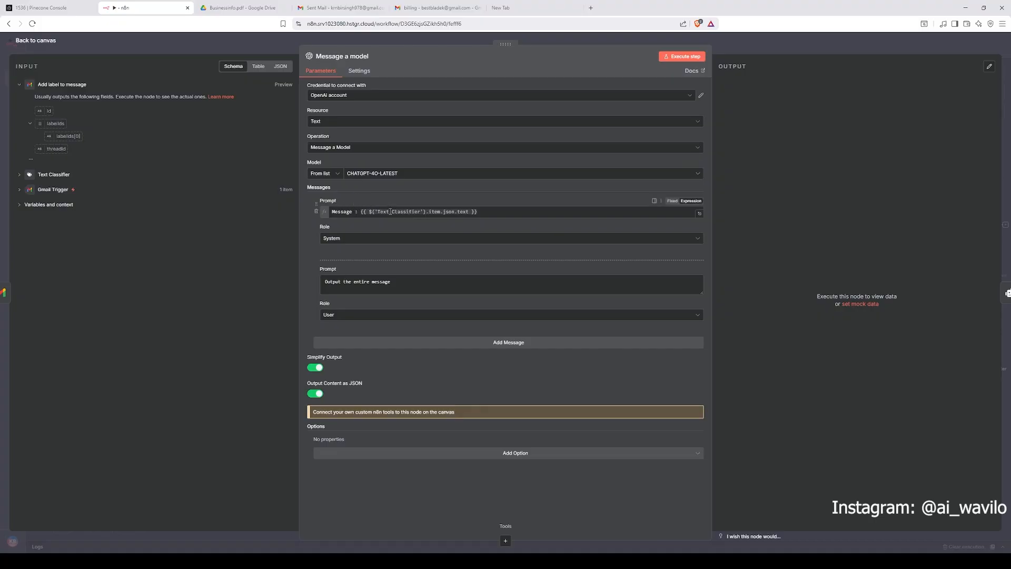
Step: Review the Message a model node's first prompt expression referencing the Text Classifier text, returning to the canvas and reopening the node
left_click_drag(355, 210, 330, 210)
left_click(398, 212)
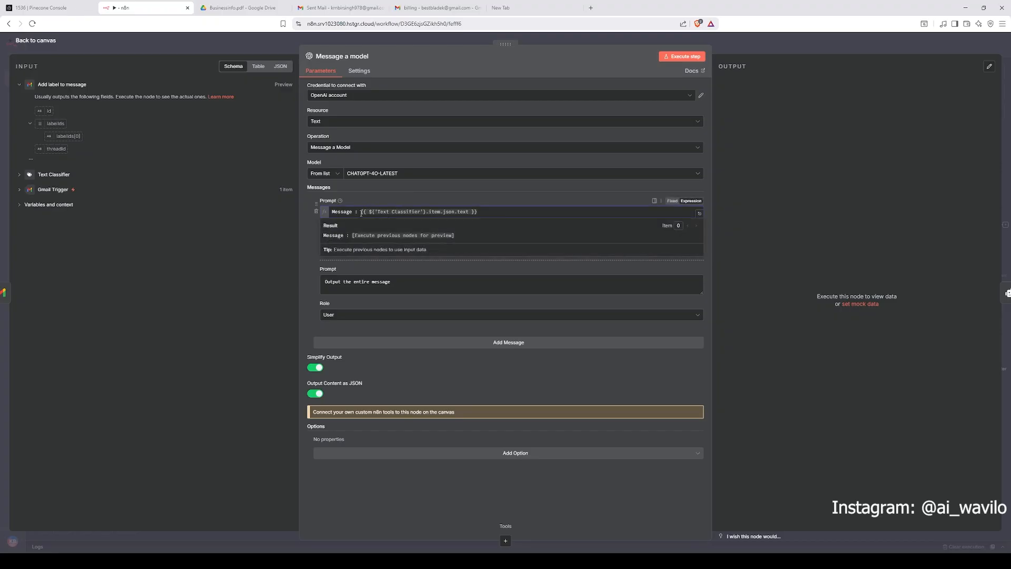
left_click_drag(362, 212, 523, 210)
left_click(515, 201)
left_click(764, 47)
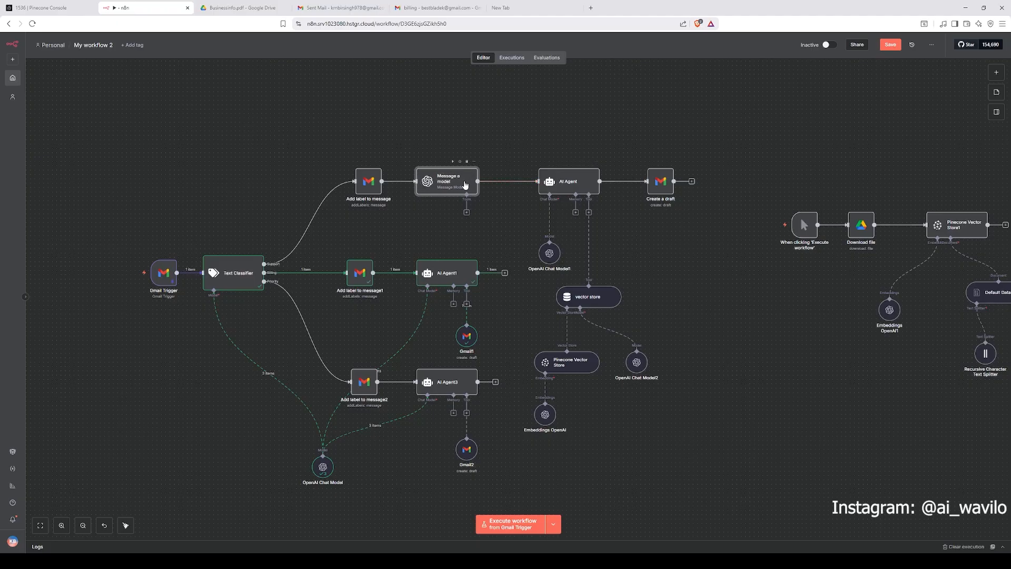
double_click(465, 185)
left_click_drag(332, 212, 379, 215)
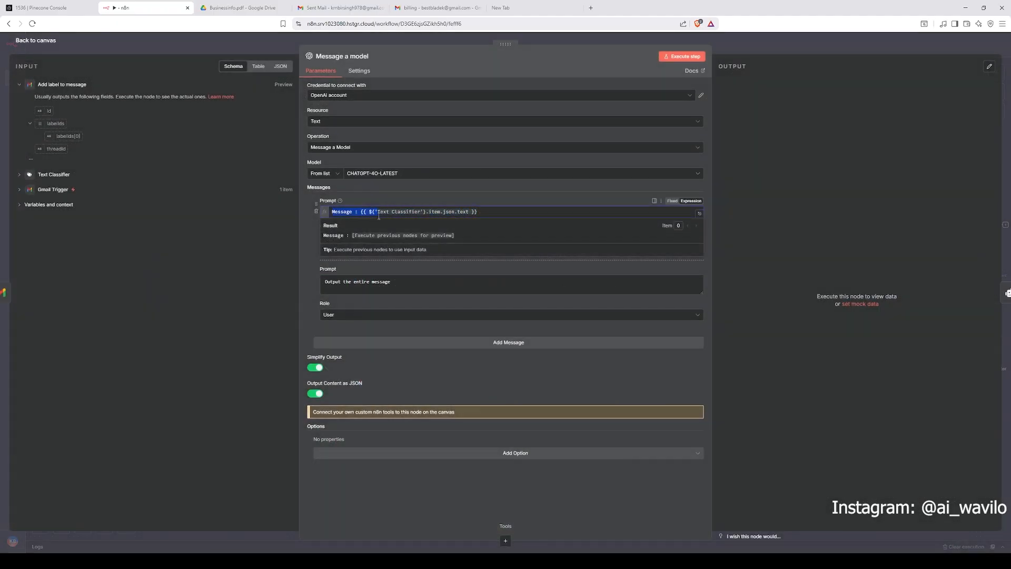
left_click(488, 211)
left_click_drag(332, 212, 481, 210)
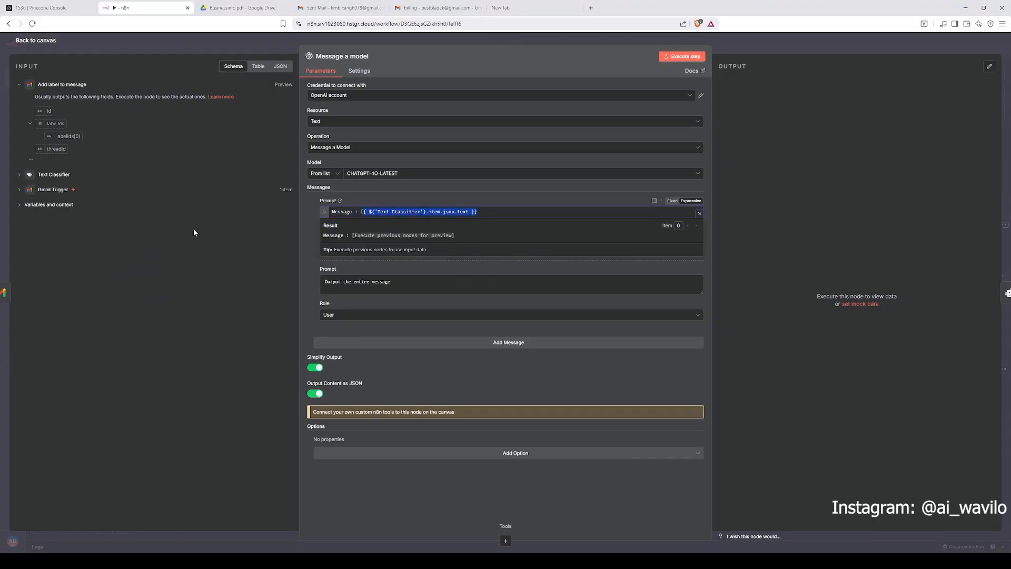
Step: Examine the Gmail Trigger's text field in the input data and the first prompt's System role
left_click(78, 193)
scroll(137, 245, "down", 10)
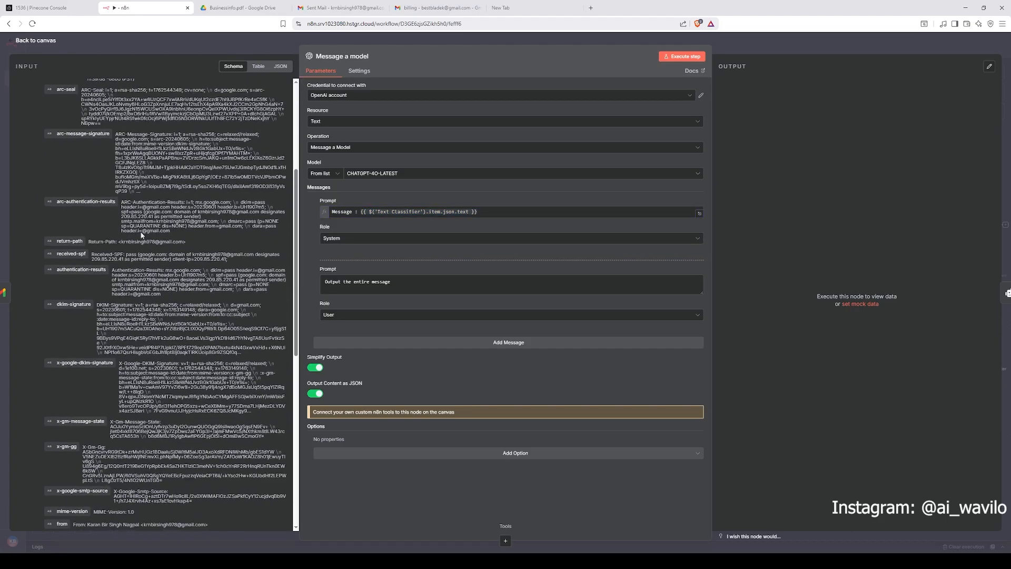
scroll(137, 244, "down", 2)
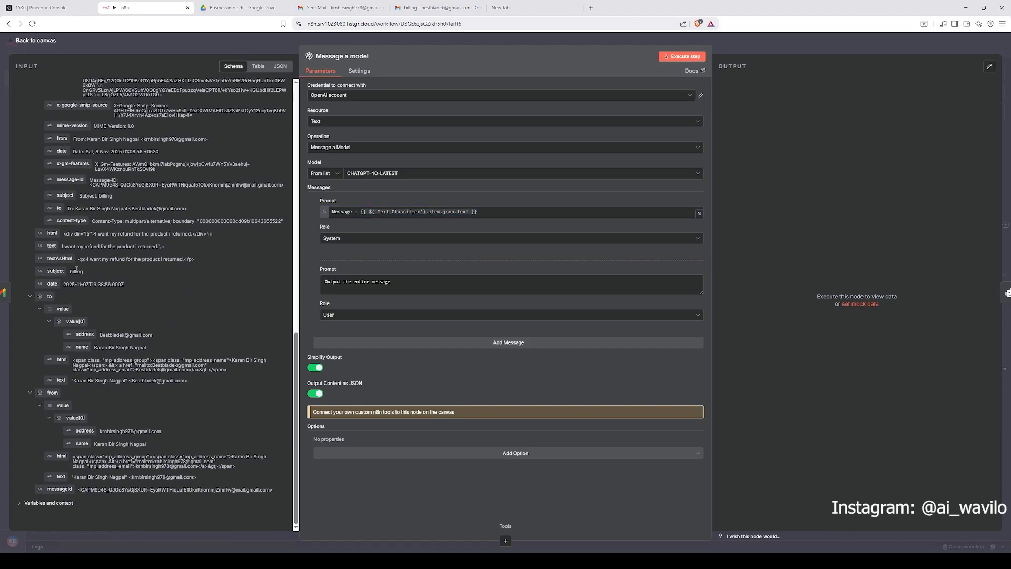
mouse_move(51, 246)
left_mouse_down()
mouse_move(62, 251)
mouse_move(44, 250)
mouse_move(328, 238)
mouse_move(274, 226)
mouse_move(57, 248)
left_mouse_up()
left_click(348, 241)
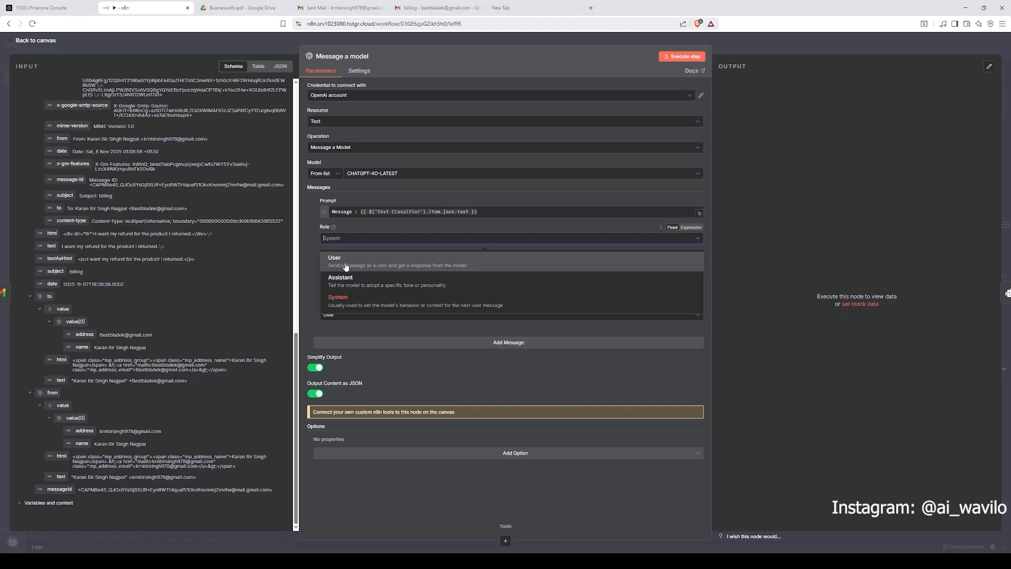
left_click(338, 308)
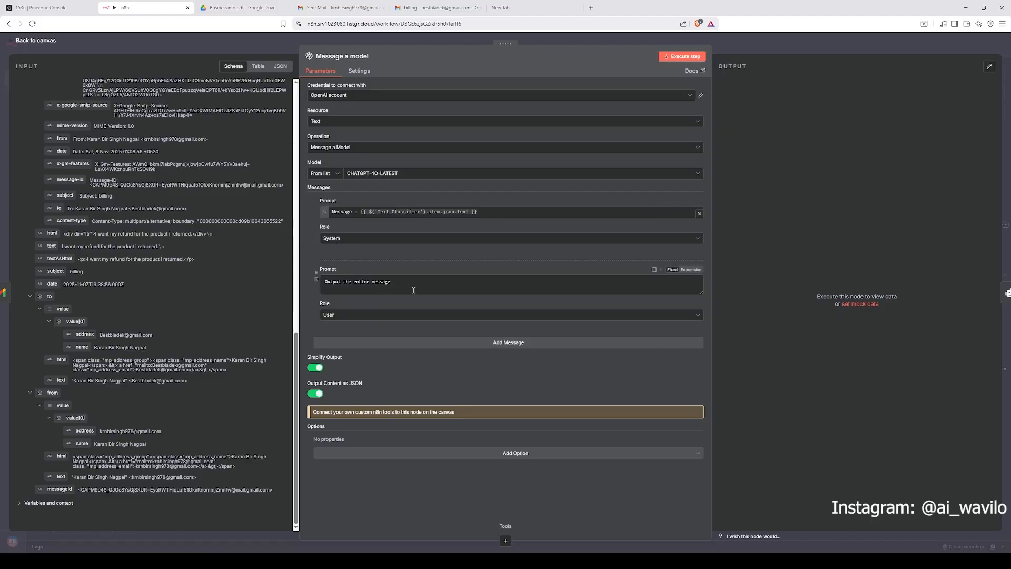
Step: Review the second prompt 'Output the entire message' and its User role in the Message a model node
left_click_drag(405, 285, 309, 283)
left_click(354, 283)
left_click_drag(408, 283, 322, 283)
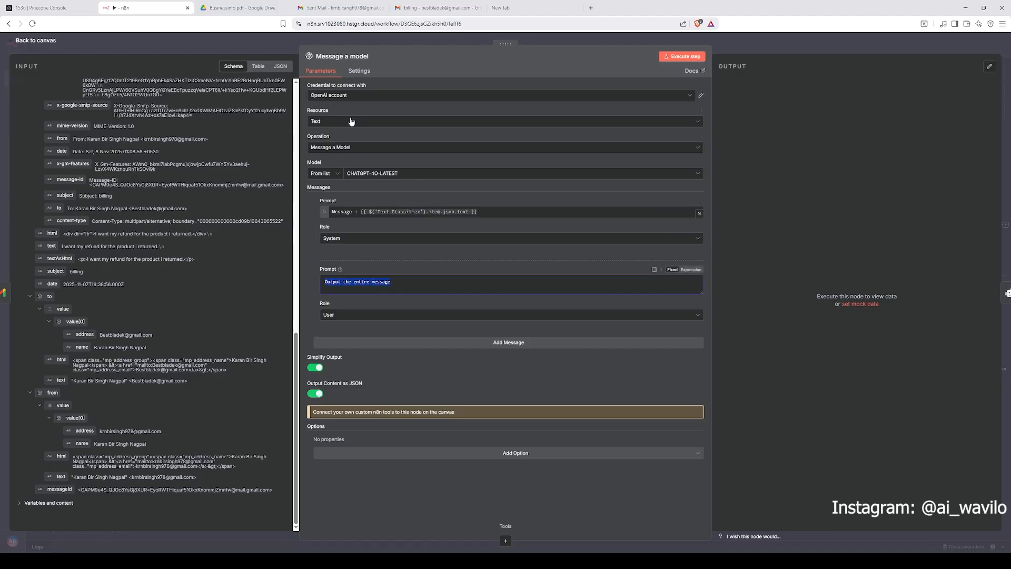
left_click(471, 212)
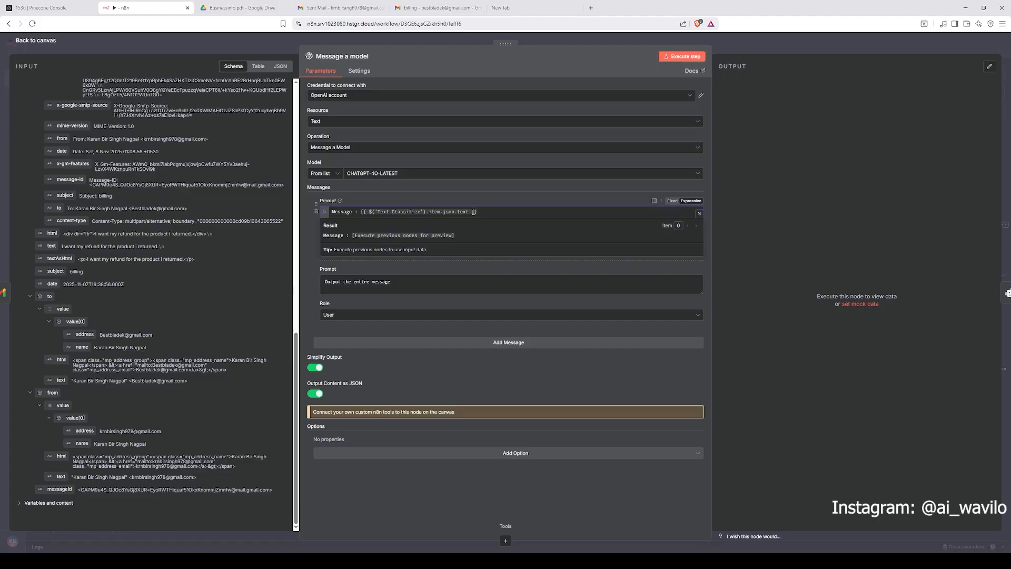
left_click(478, 212)
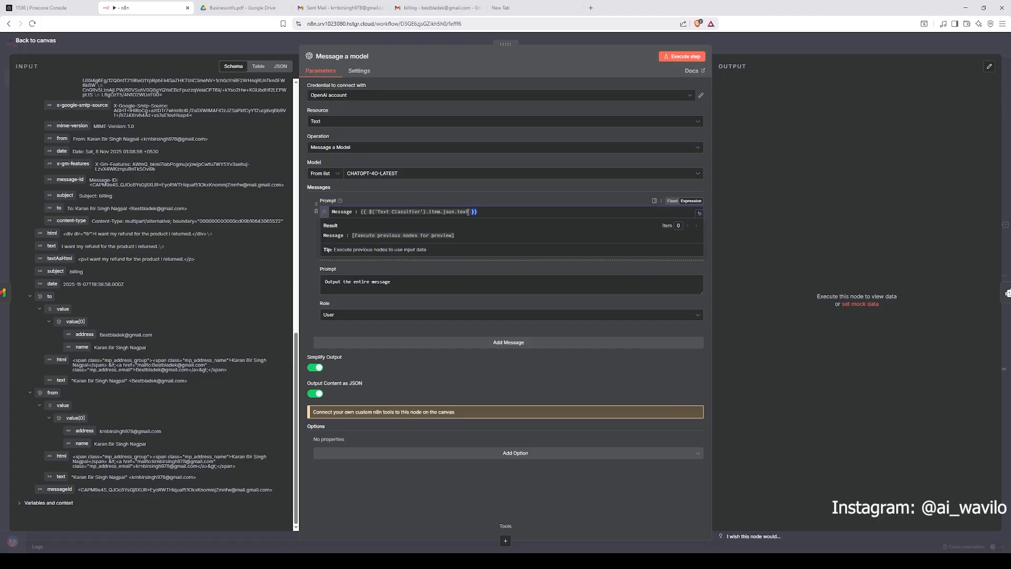
left_click(385, 199)
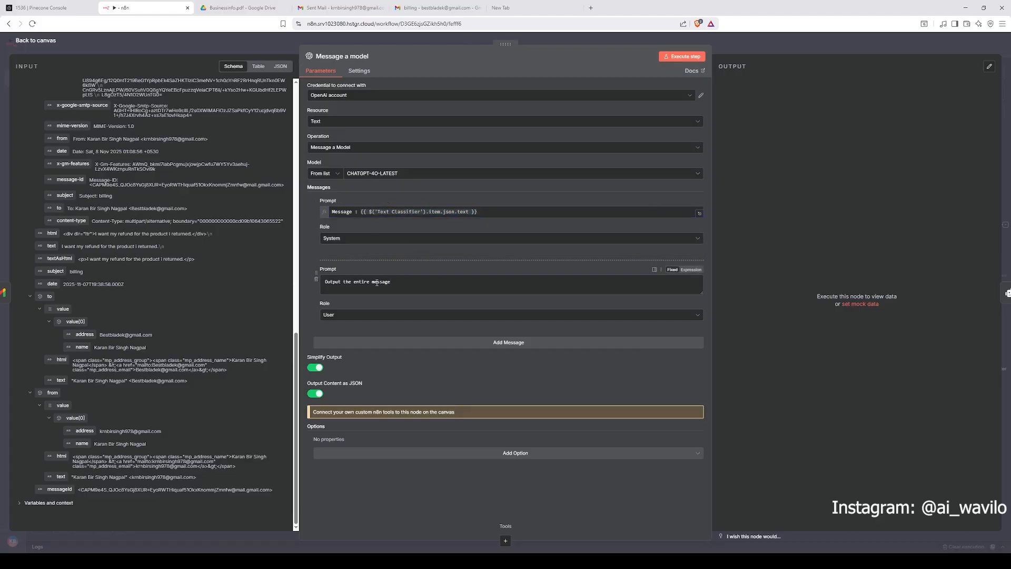
left_click(371, 316)
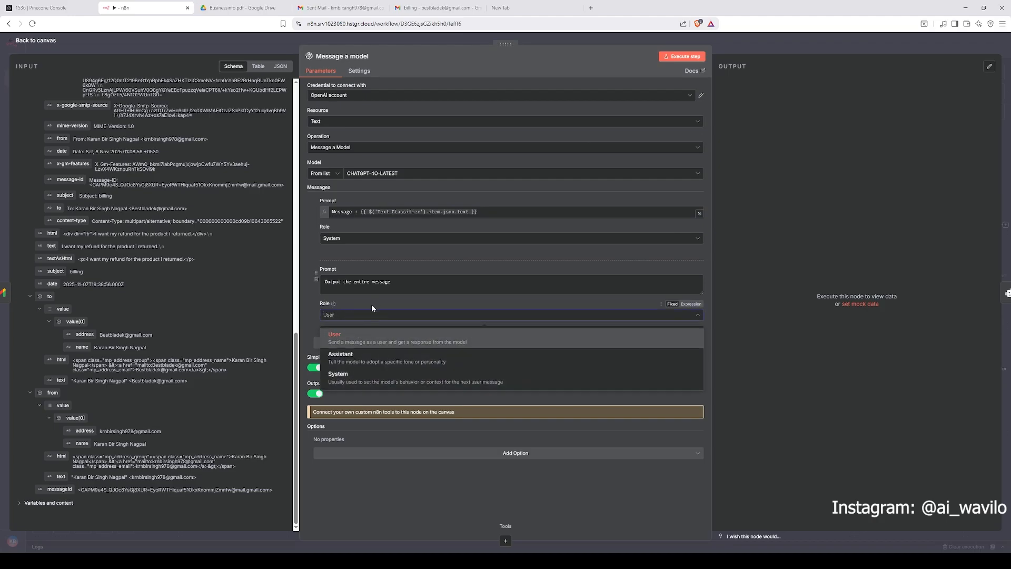
left_click(362, 335)
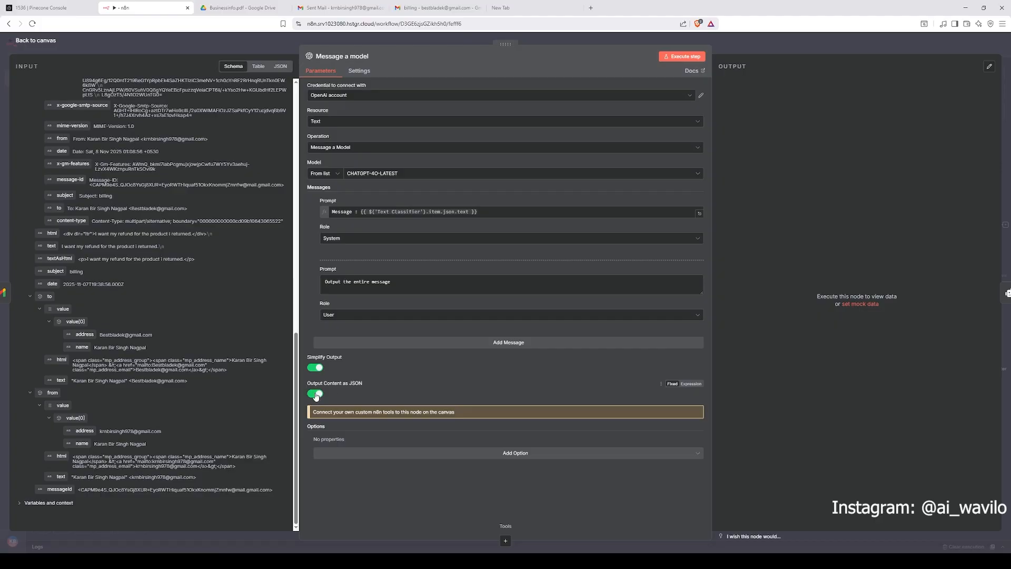
Step: Close the node and open the AI Agent node to review its prompt source and user message, then return to the canvas
left_click(797, 38)
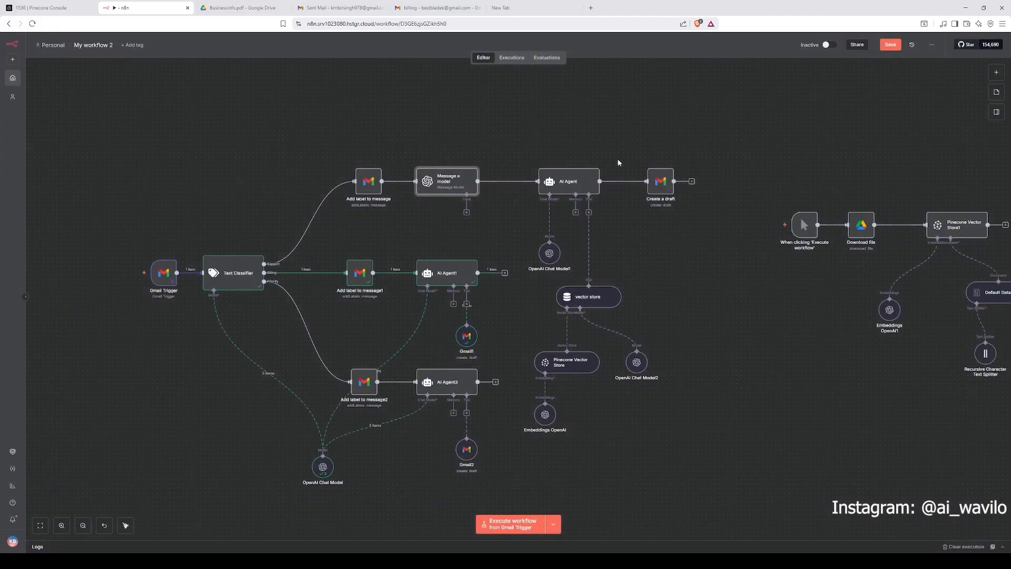
scroll(318, 188, "right", 5)
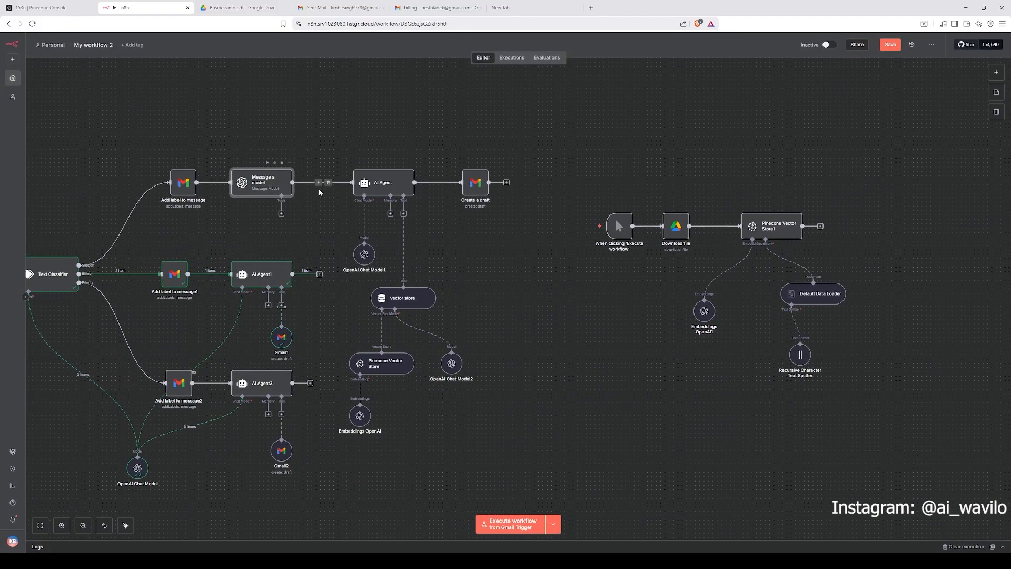
double_click(395, 189)
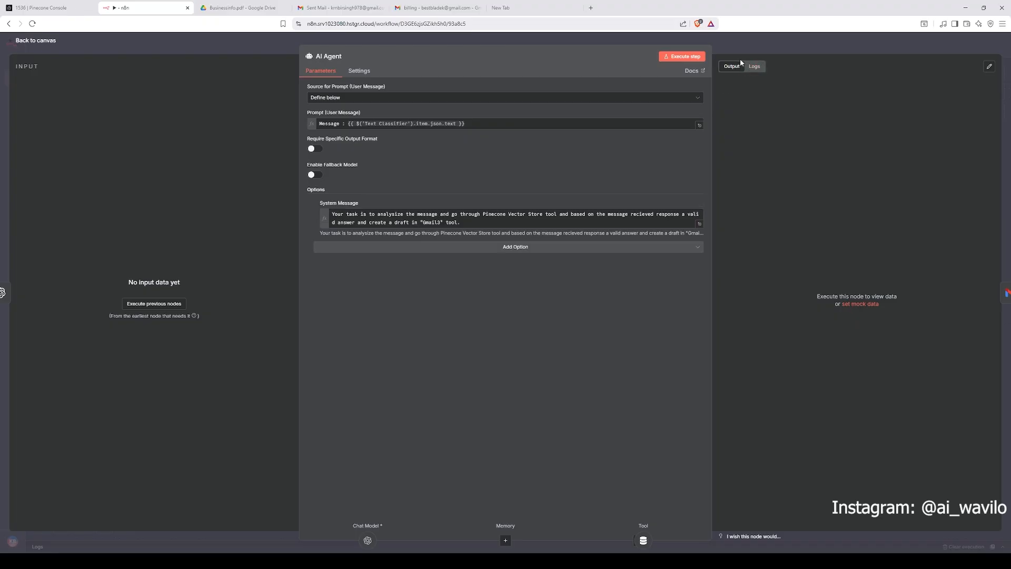
left_click(398, 99)
left_click(393, 174)
left_click_drag(350, 123, 465, 124)
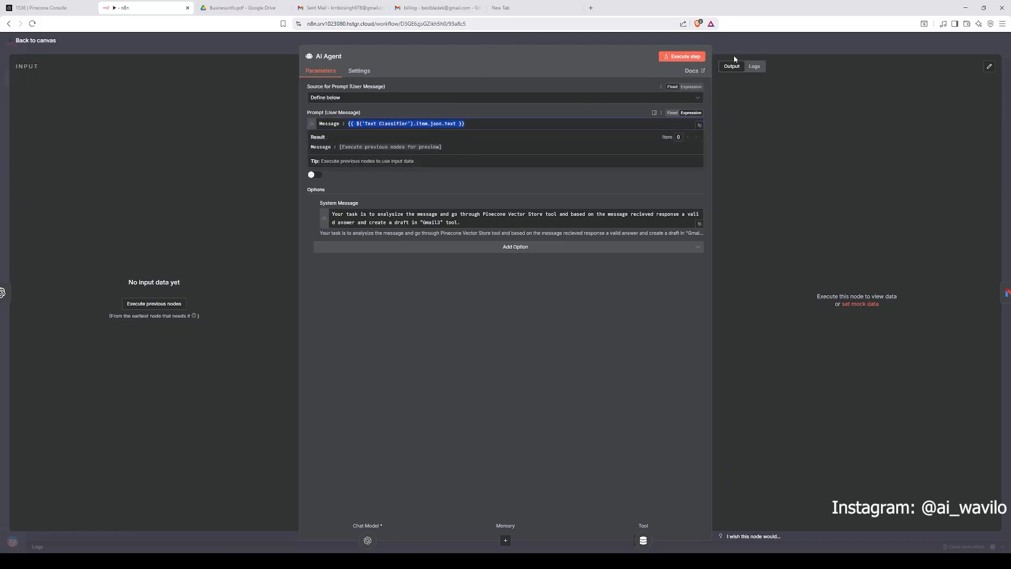
key("Escape")
left_click_drag(289, 140, 361, 132)
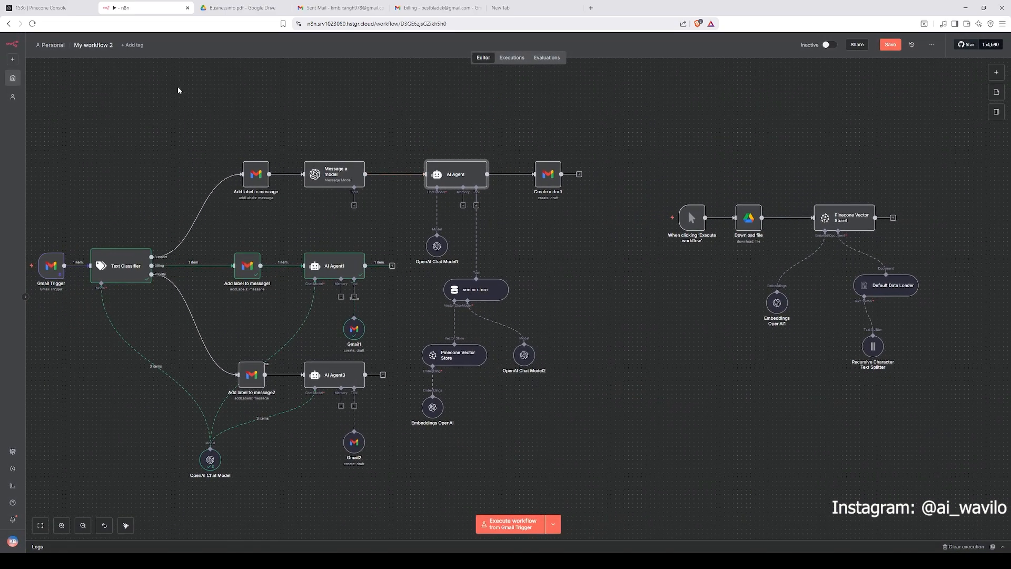
Step: Check the generated draft reply in the Gmail billing thread, then switch back to the n8n workflow
left_click(240, 7)
left_click(340, 7)
left_click(436, 7)
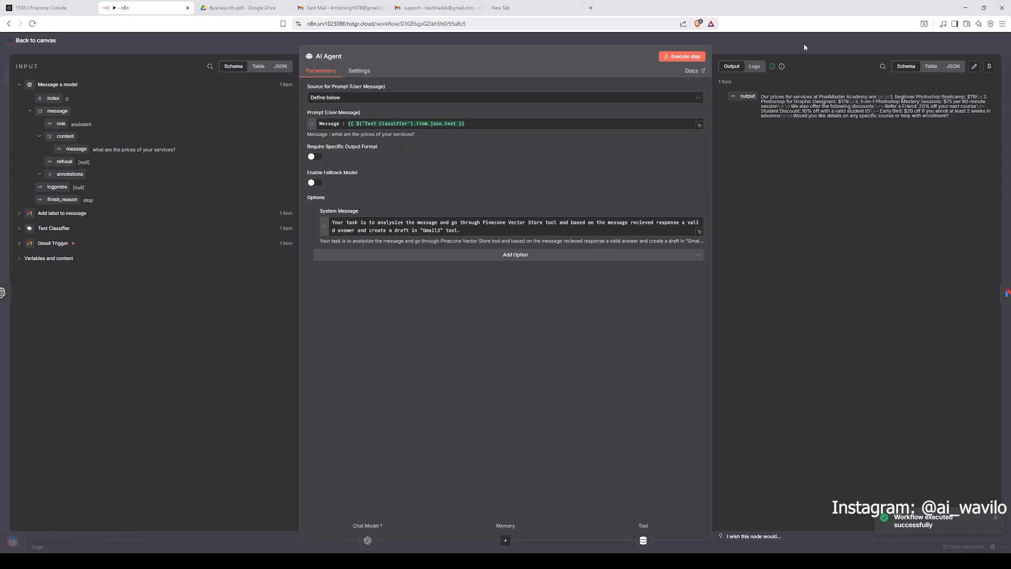
left_click(805, 48)
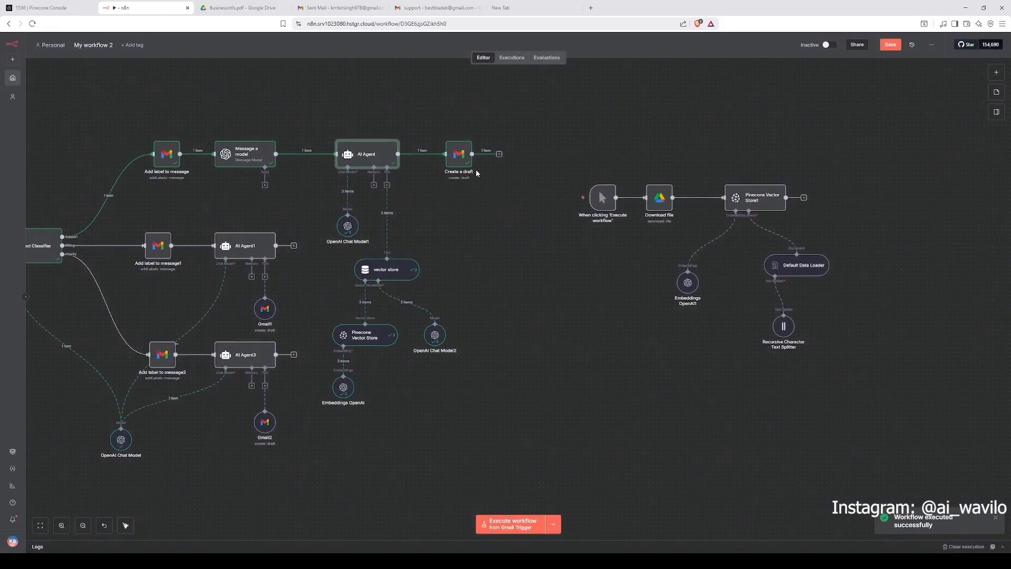
Step: Open the AI Agent node and examine its user prompt and the Gmail Trigger's incoming support email fields
double_click(385, 154)
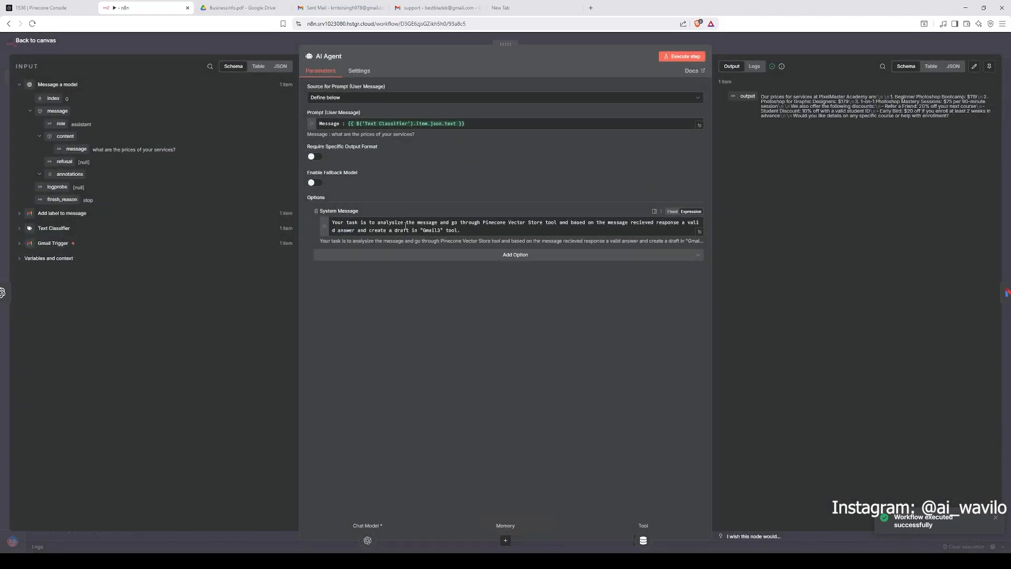
left_click(368, 123)
left_click(465, 233)
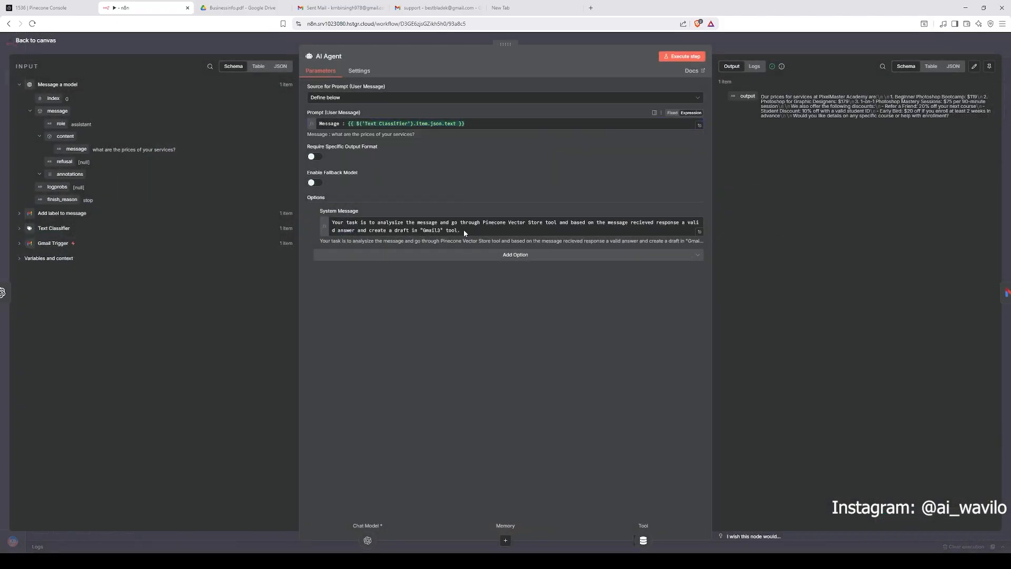
left_click(363, 125)
left_click(276, 321)
left_click(53, 243)
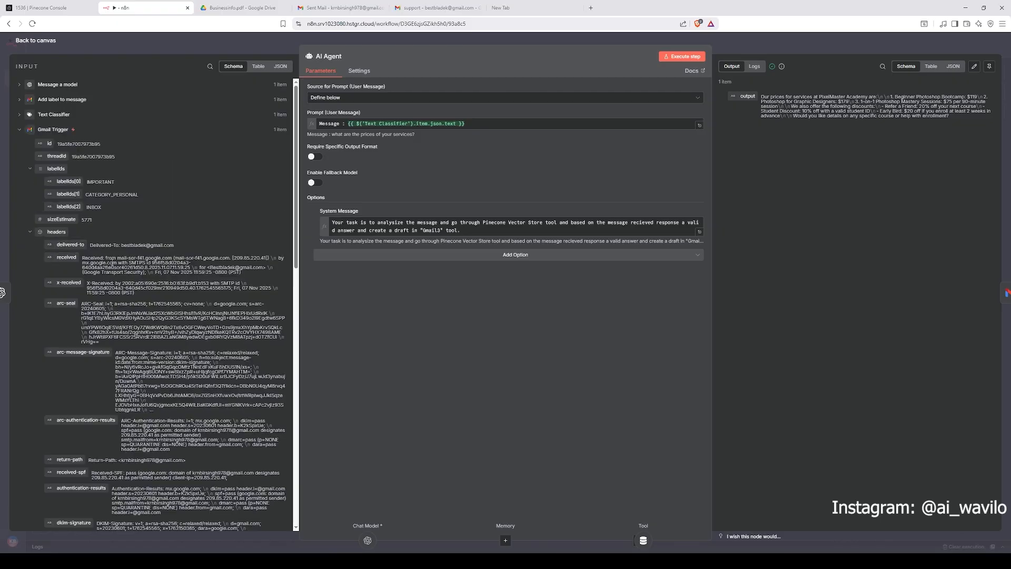
scroll(60, 248, "down", 5)
scroll(111, 336, "down", 6)
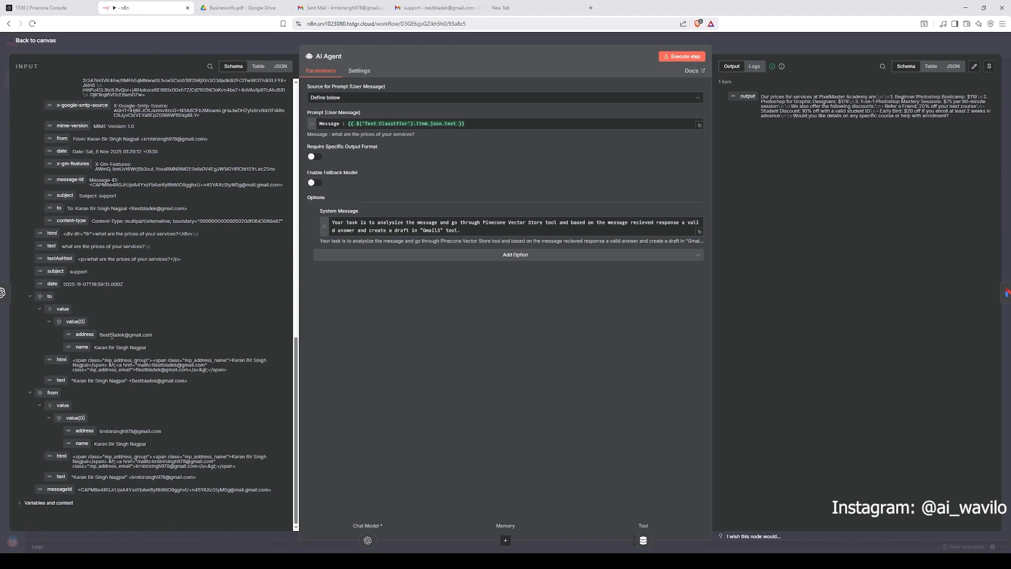
mouse_move(48, 246)
left_mouse_down()
mouse_move(160, 278)
mouse_move(410, 130)
mouse_move(33, 275)
mouse_move(53, 253)
left_mouse_up()
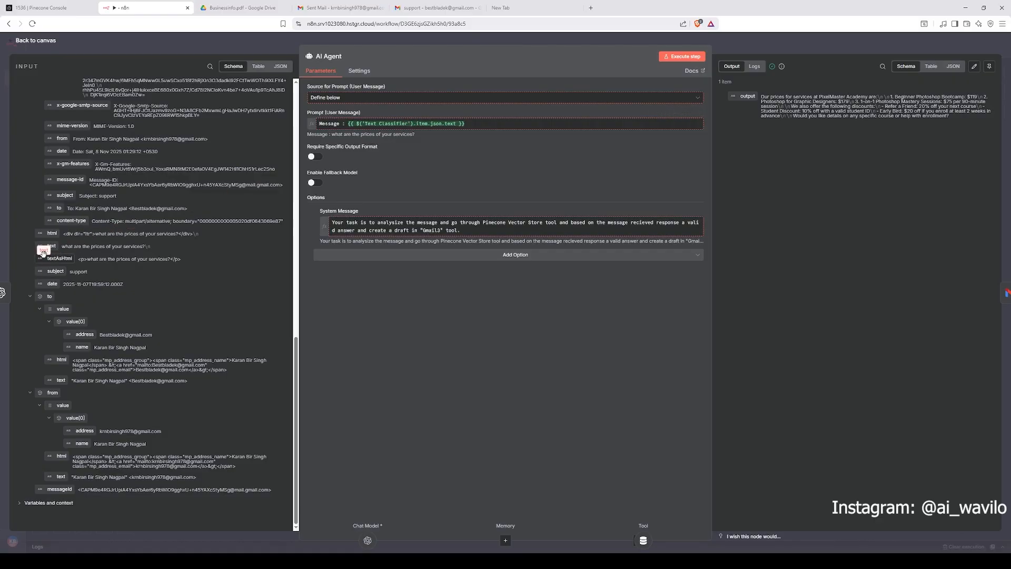
Step: Review the AI Agent prompt's resolved result and open the System Message in the expression editor
left_click(380, 123)
triple_click(341, 147)
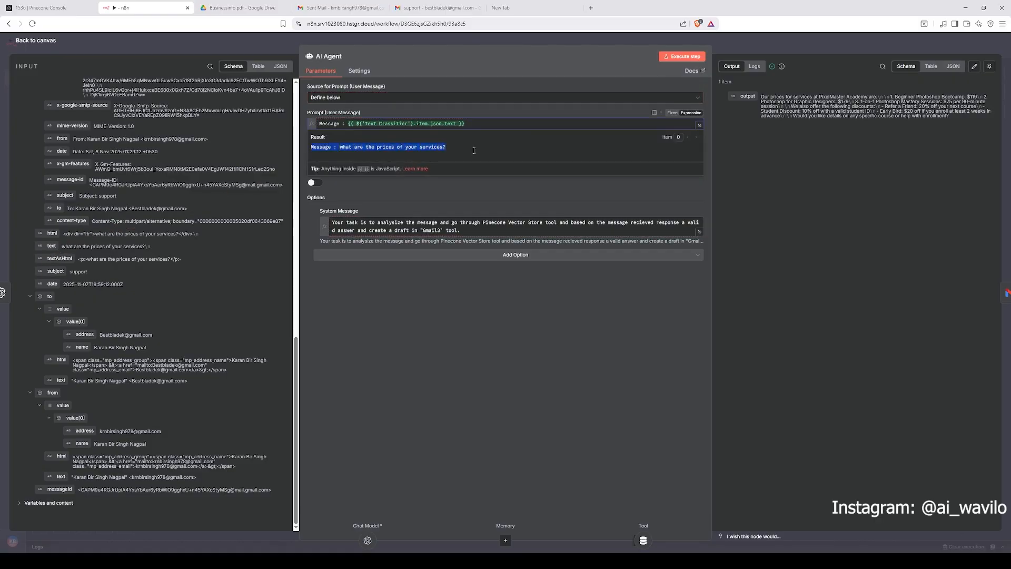
left_click(345, 151)
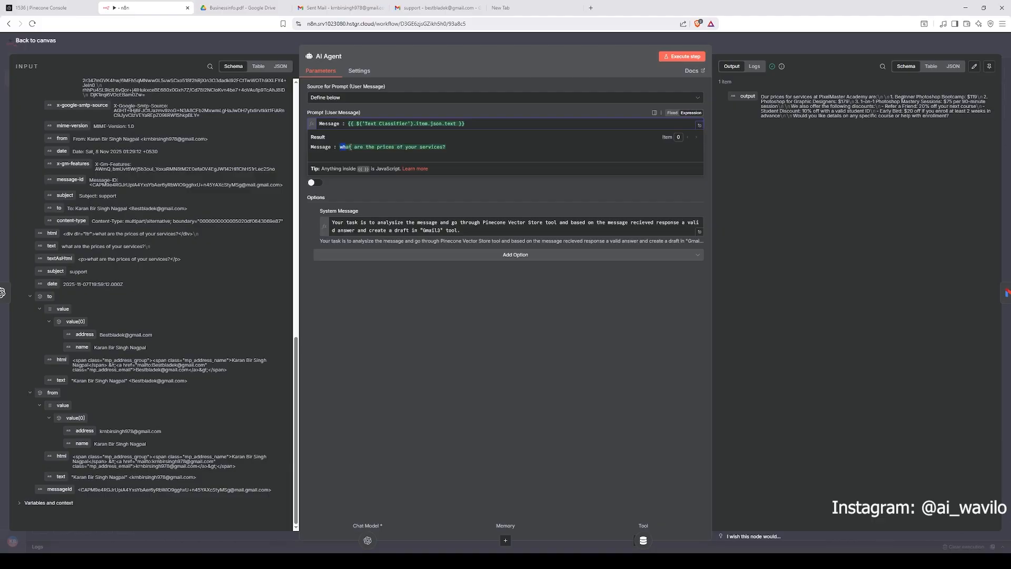
left_click_drag(350, 147, 446, 147)
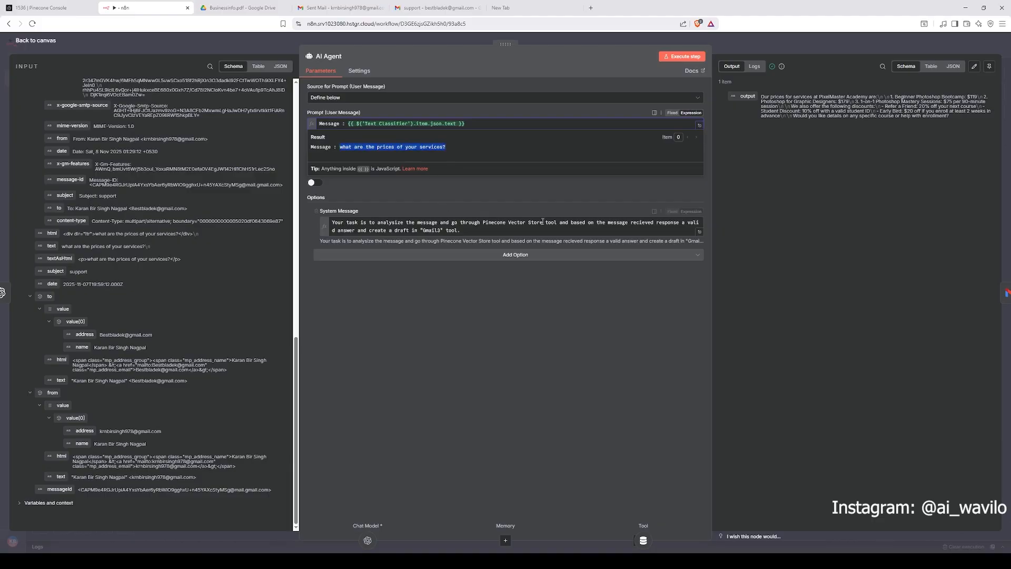
left_click(471, 233)
left_click(533, 344)
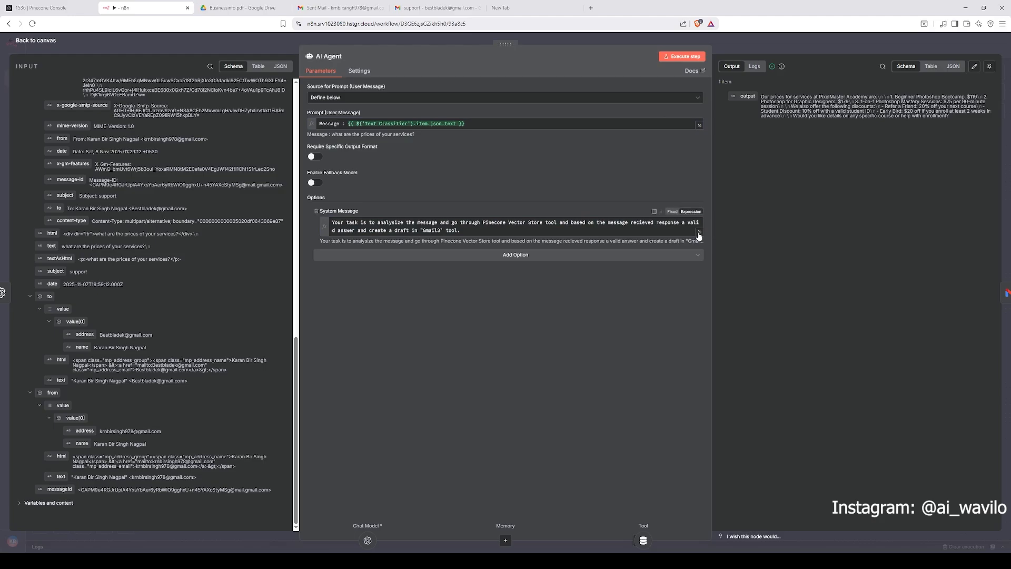
left_click(699, 233)
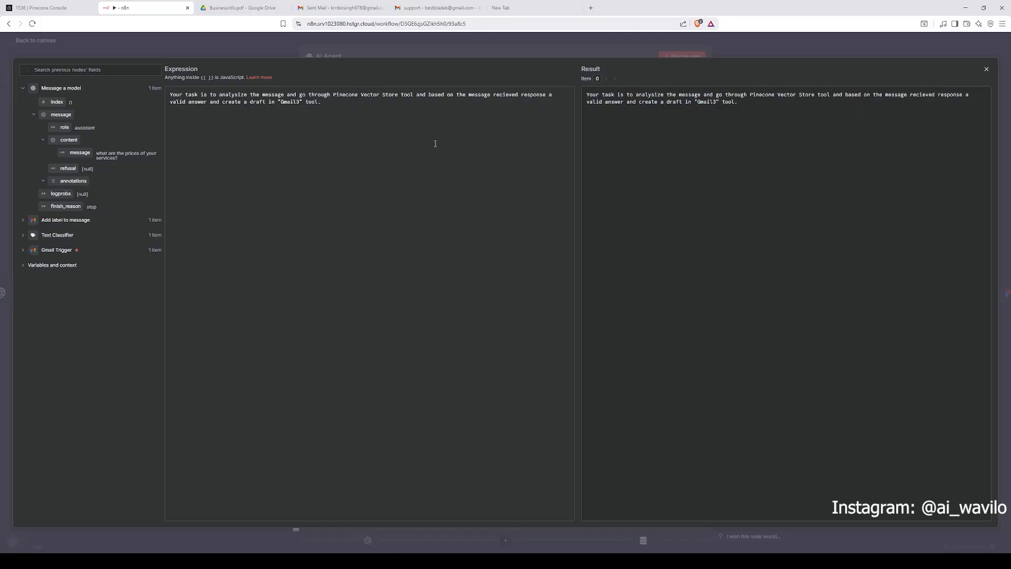
Step: Close and reopen the AI Agent's System Message expression editor to read its instructions about the Pinecone tool and Gmail3 draft
left_click(751, 38)
left_click(751, 37)
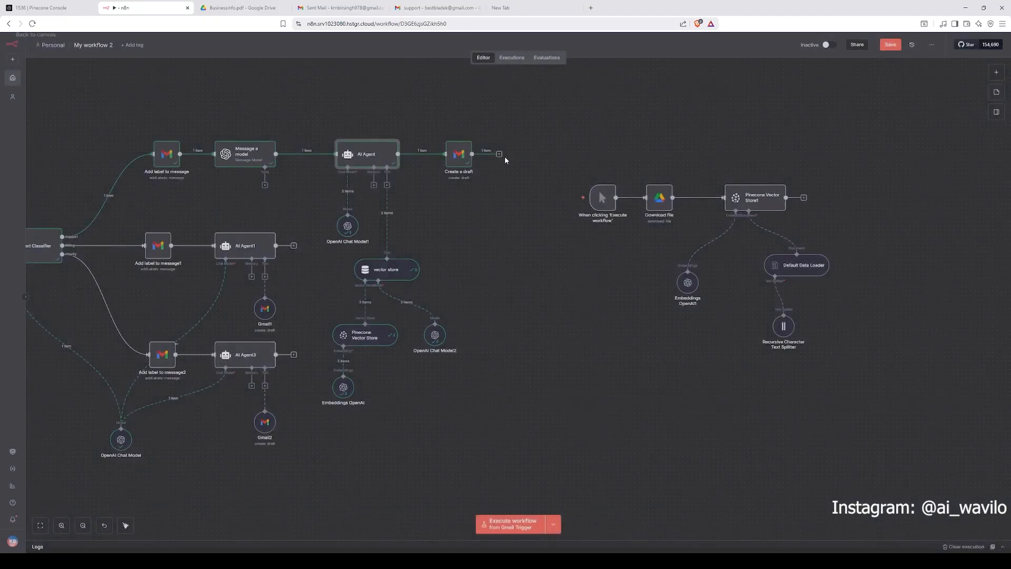
double_click(370, 154)
left_click(701, 233)
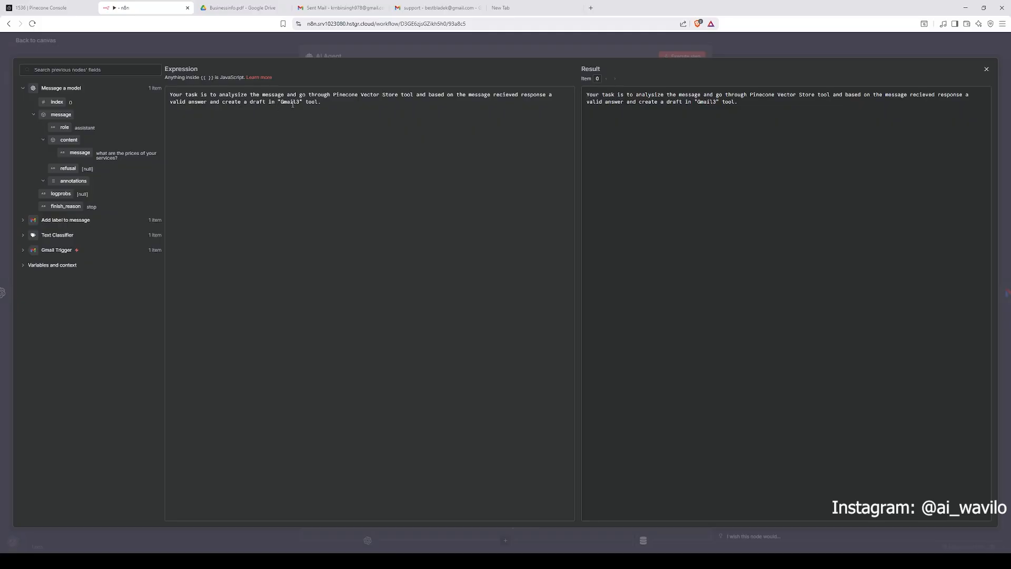
left_click_drag(325, 101, 228, 104)
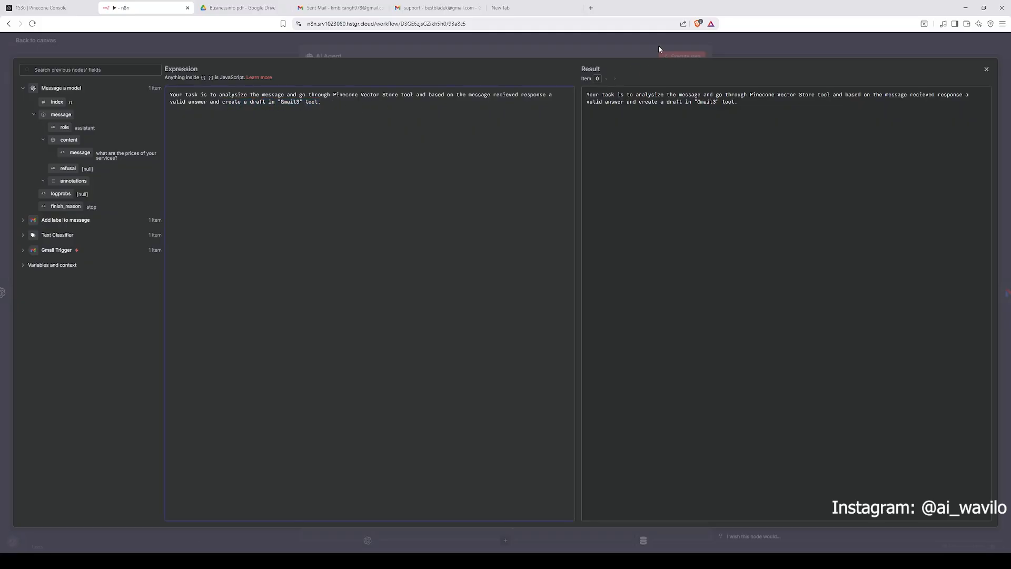
left_click(757, 52)
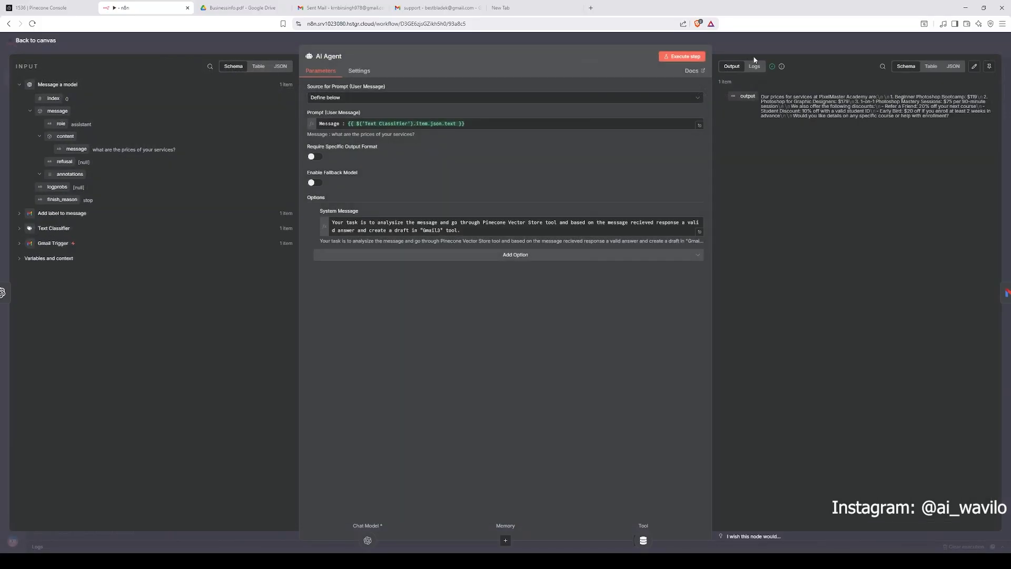
Step: Reread the System Message in the expression editor and the AI Agent's output reply text, then close the node
left_click(700, 232)
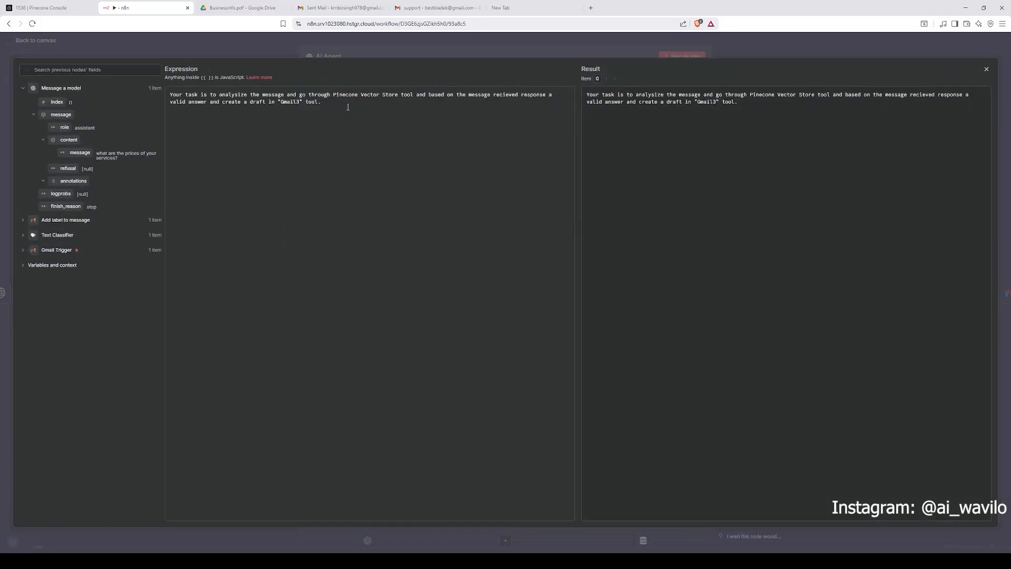
mouse_move(348, 107)
left_mouse_down()
mouse_move(211, 105)
mouse_move(355, 101)
left_mouse_up()
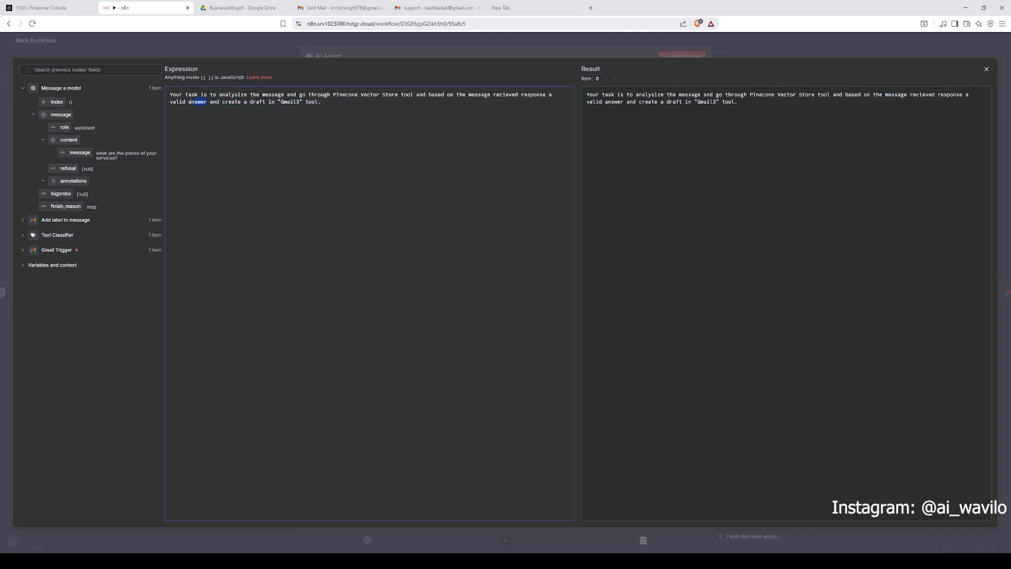
left_click_drag(191, 96, 172, 93)
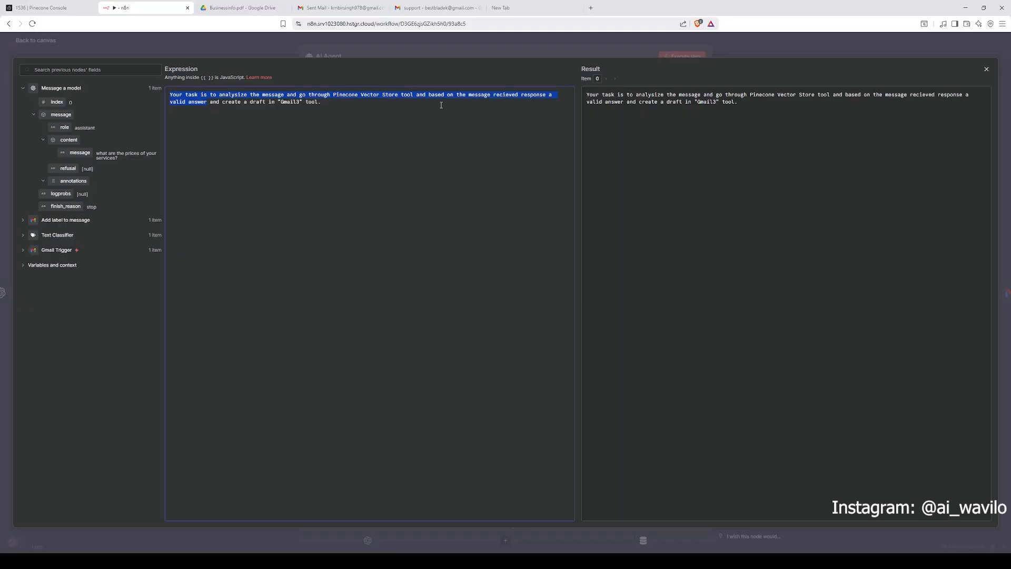
left_click(769, 53)
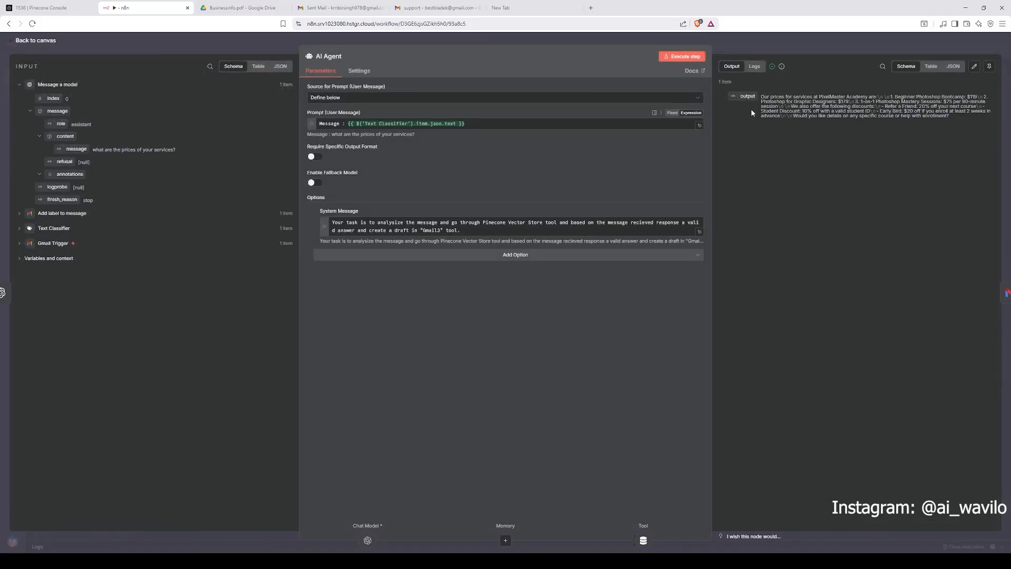
left_click_drag(762, 96, 966, 117)
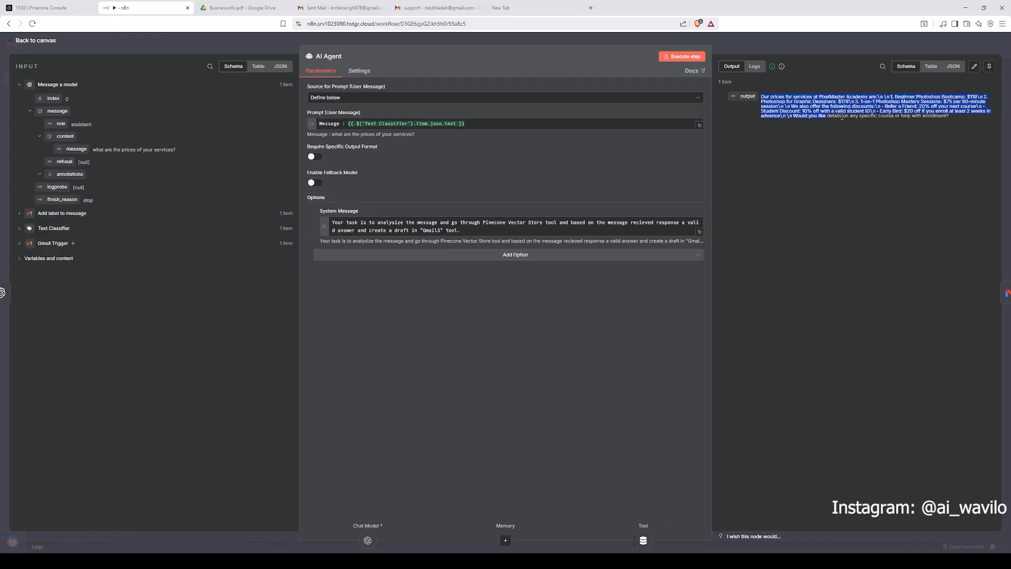
triple_click(965, 119)
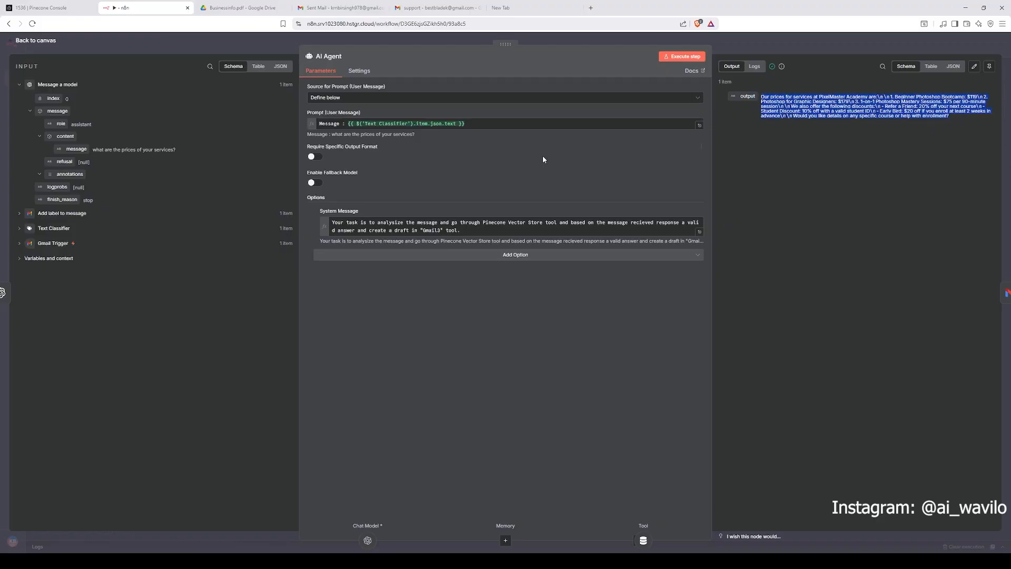
left_click(770, 53)
Step: Select the PDF ingestion nodes on the canvas, then reopen the AI Agent to view its prompt result
left_click_drag(576, 158, 843, 332)
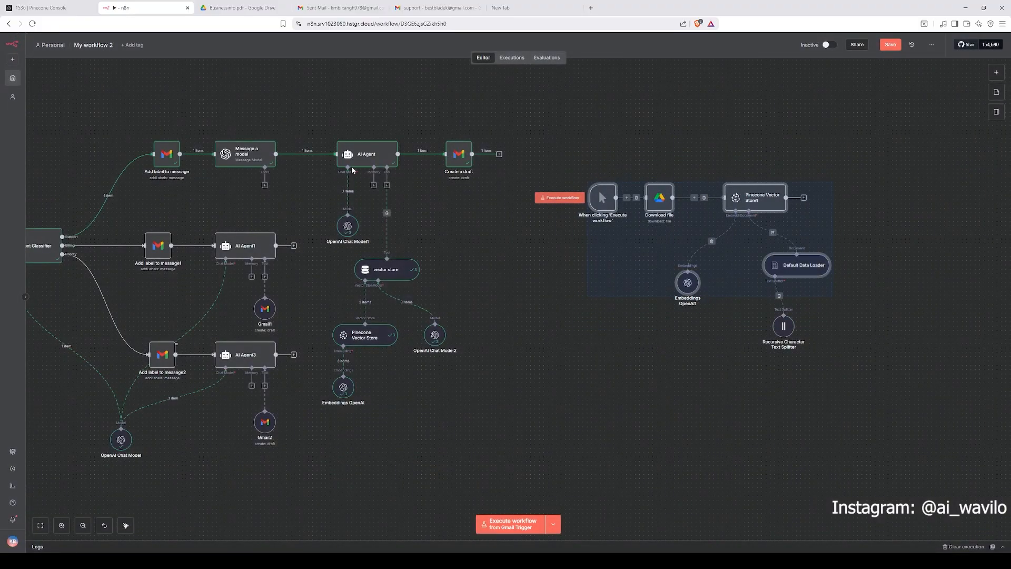
double_click(363, 154)
left_click(445, 124)
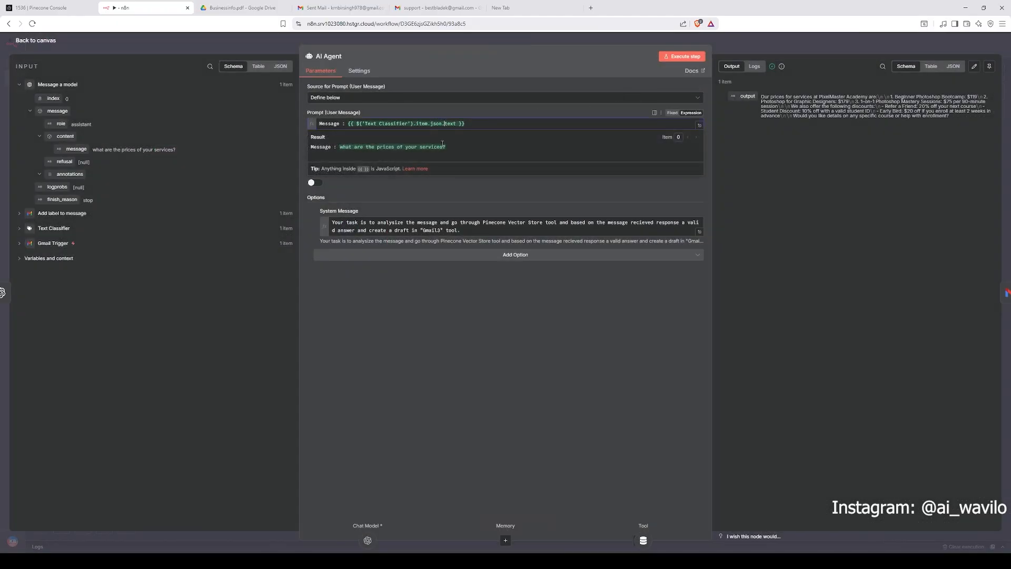
Step: Highlight the AI Agent's prompt result and output reply text, then close the node
left_click_drag(311, 147, 355, 150)
left_click(460, 150)
left_click_drag(961, 124, 761, 97)
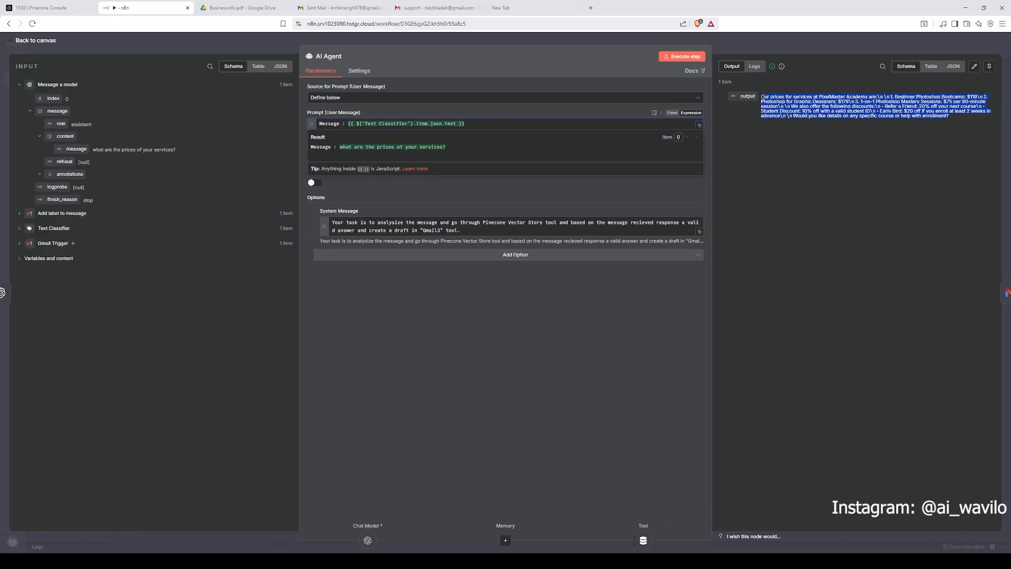
left_click(751, 52)
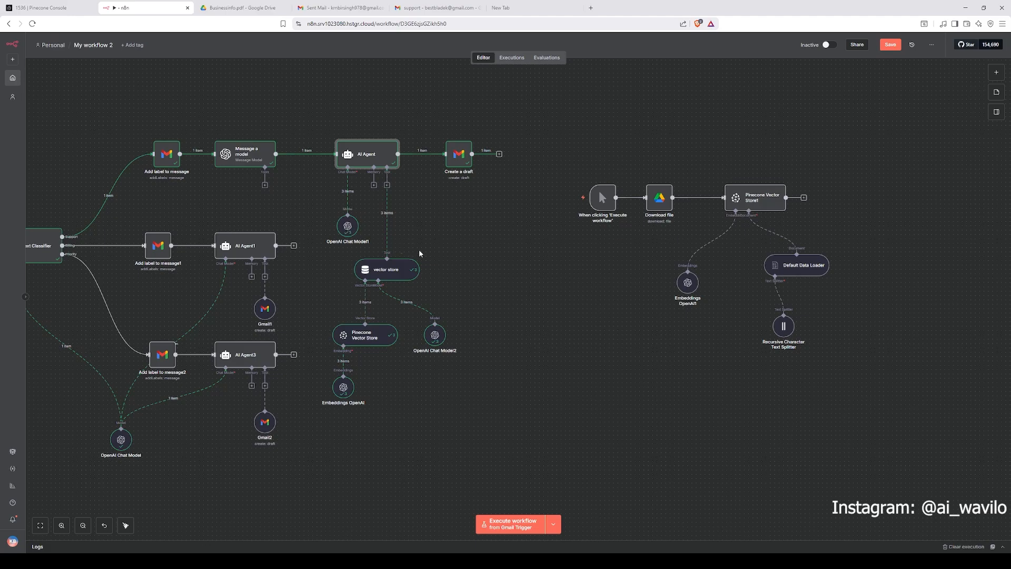
Step: Try moving and reconnecting the chat model attached to the AI Agent, then undo the last connection change
left_click_drag(349, 229, 362, 228)
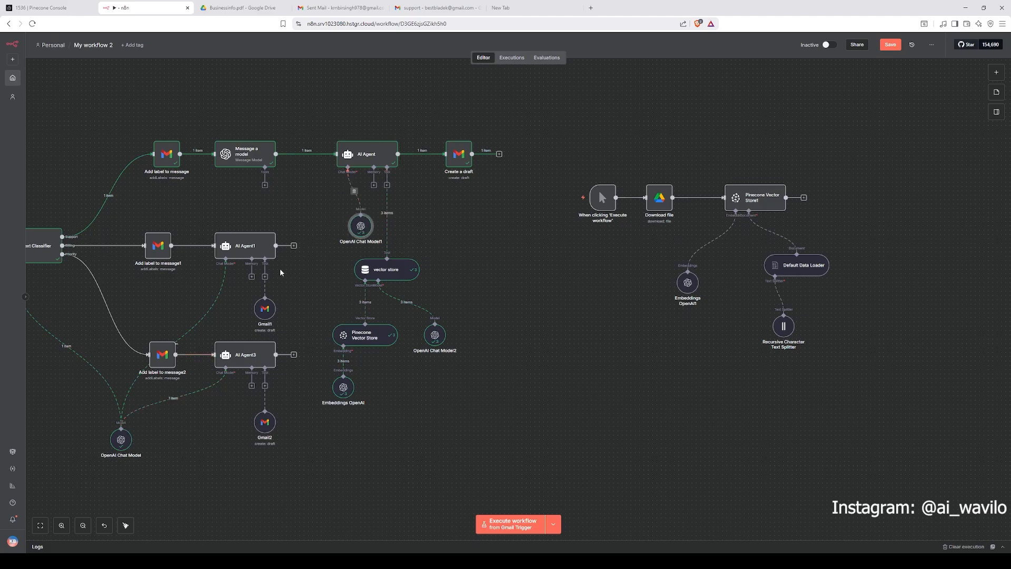
left_click(354, 192)
left_click_drag(348, 168, 345, 198)
left_click_drag(121, 428, 348, 168)
left_click(235, 298)
key("ctrl+z")
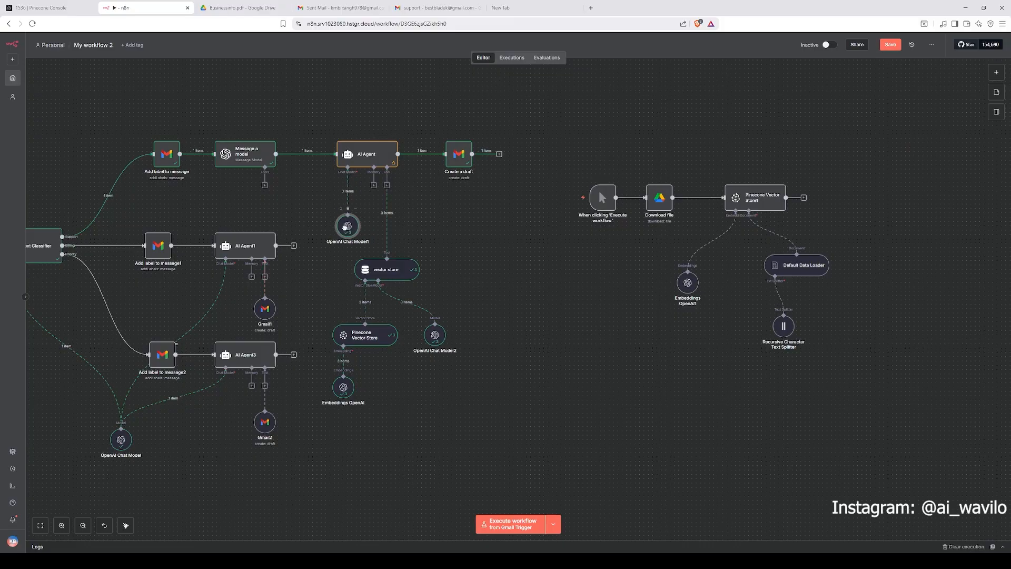
Step: Open the vector store tool node and read its Description of Data and Limit settings
double_click(390, 272)
left_click_drag(459, 98, 298, 108)
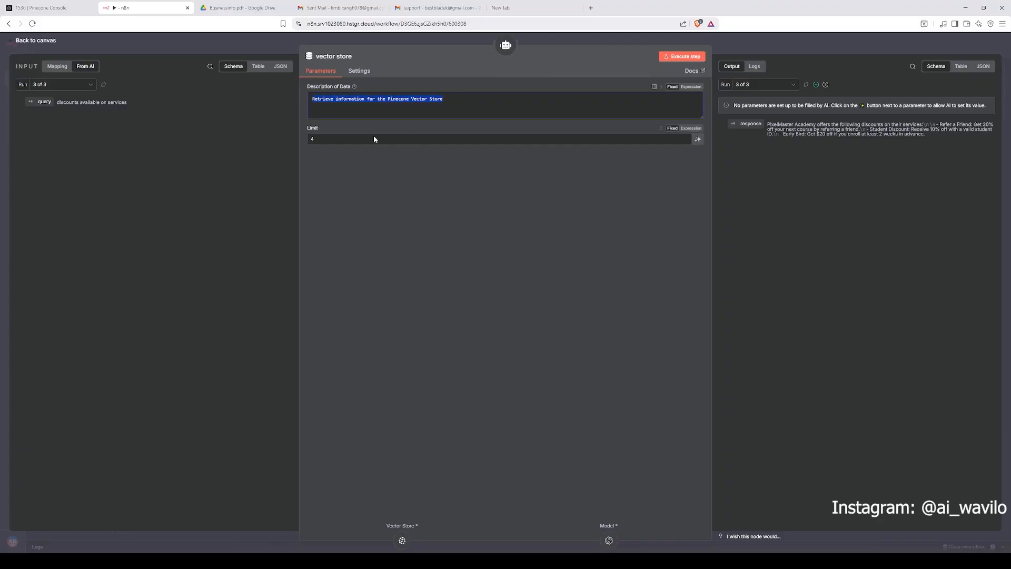
left_click(372, 101)
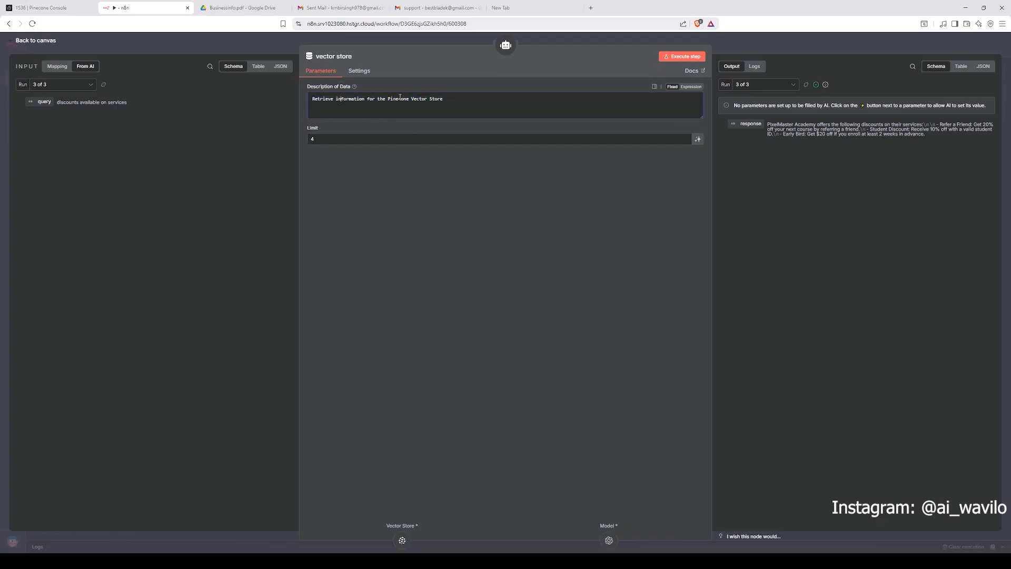
left_click(758, 43)
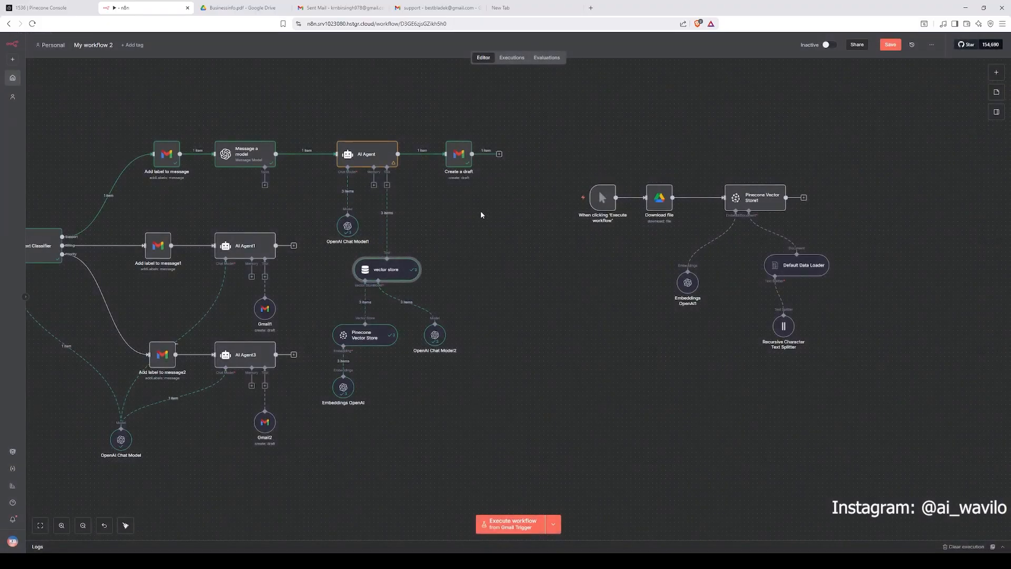
Step: Open the retrieval Pinecone Vector Store node and review its credential, operation mode, index and option choices
scroll(424, 241, "down", 2)
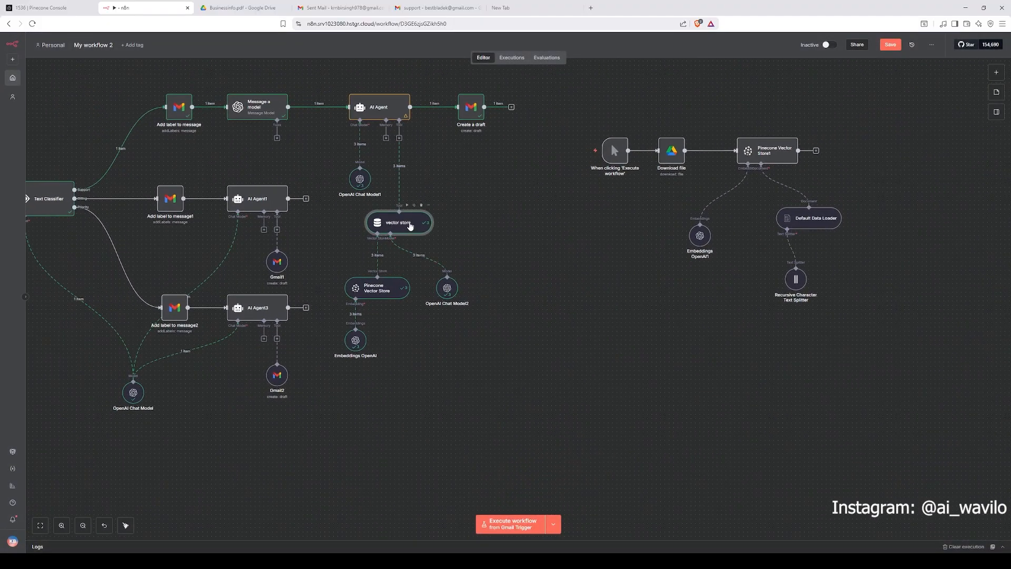
double_click(384, 296)
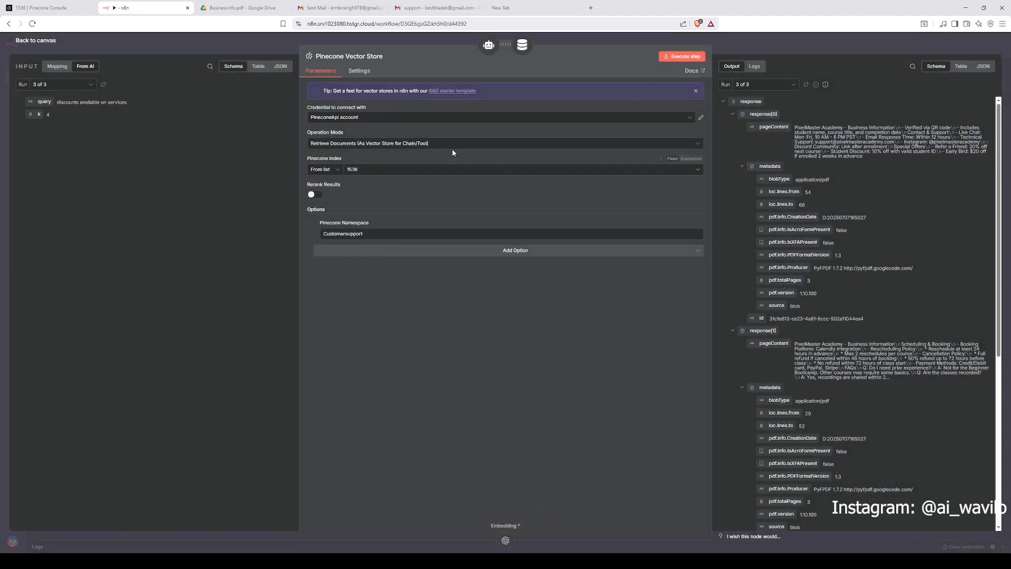
left_click(405, 120)
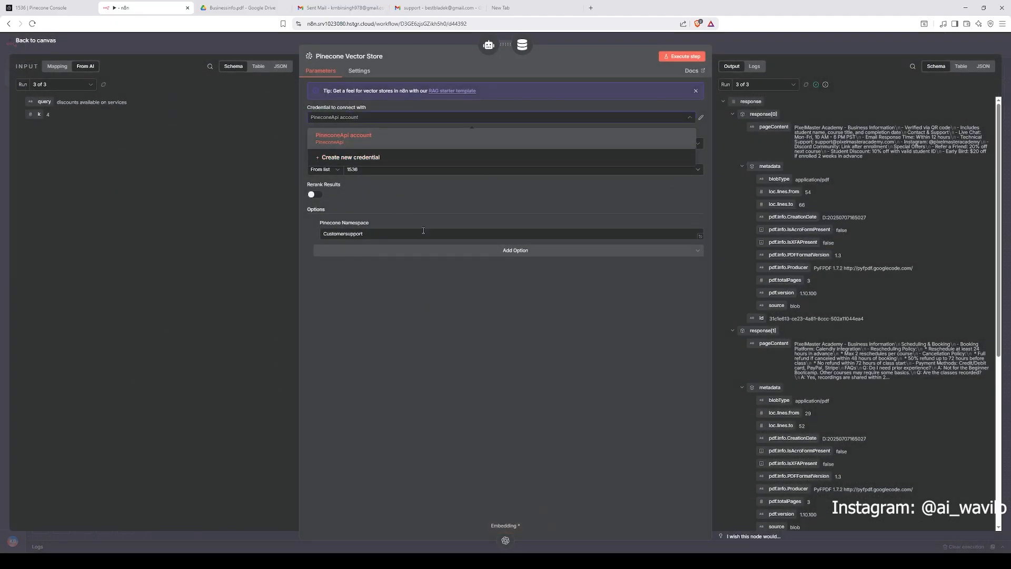
left_click(431, 341)
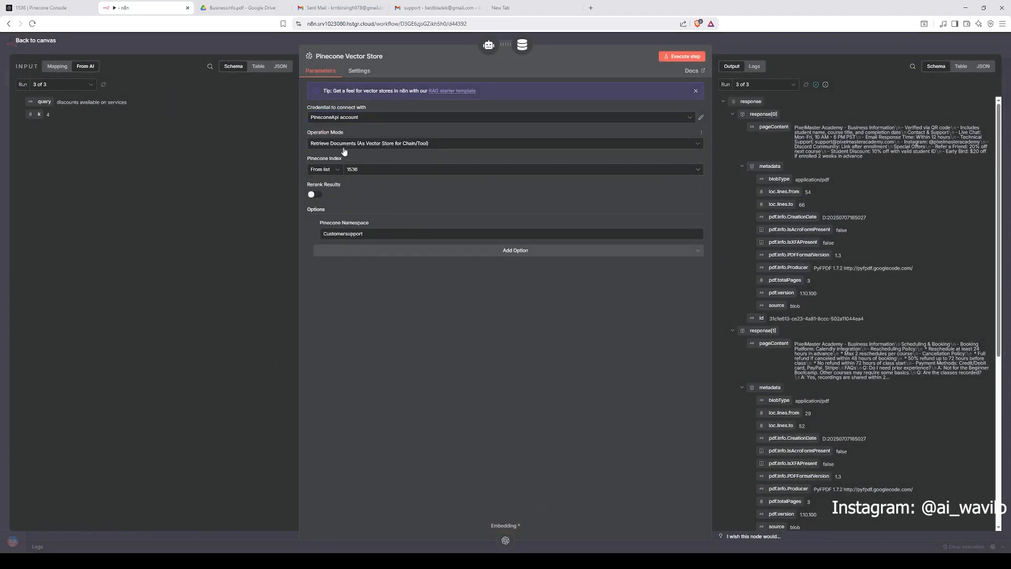
left_click(348, 148)
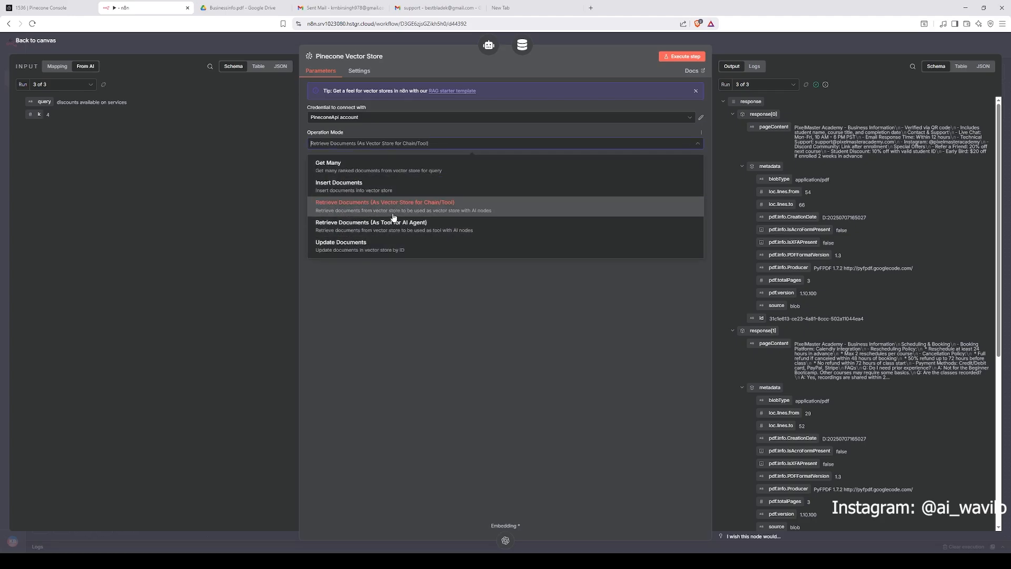
left_click(487, 271)
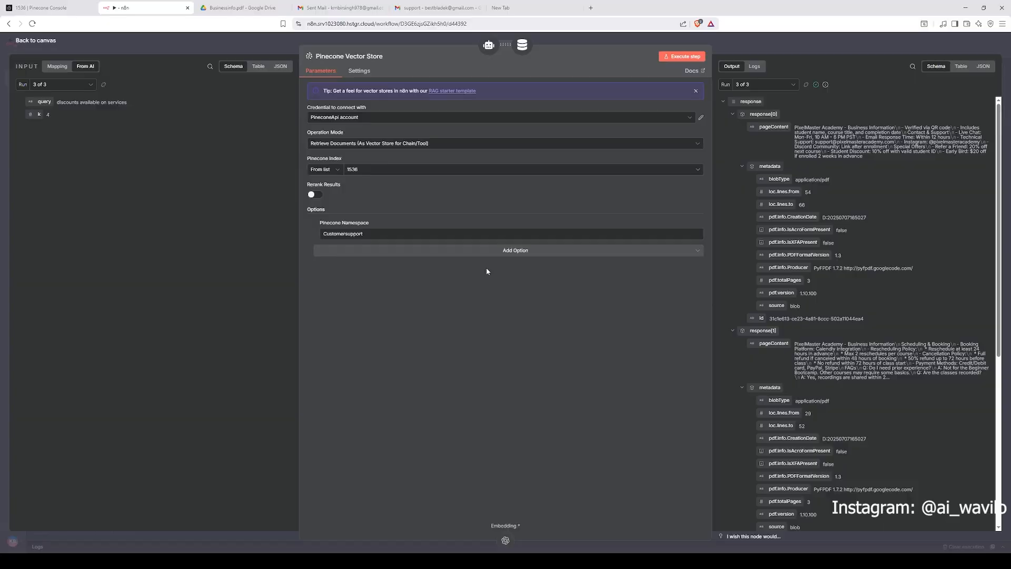
left_click(368, 173)
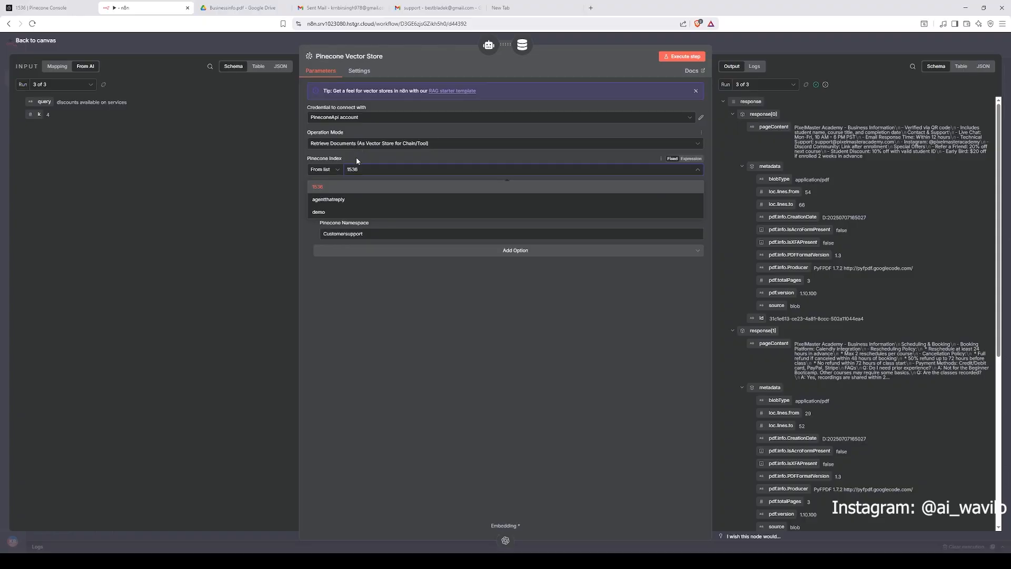
left_click(358, 187)
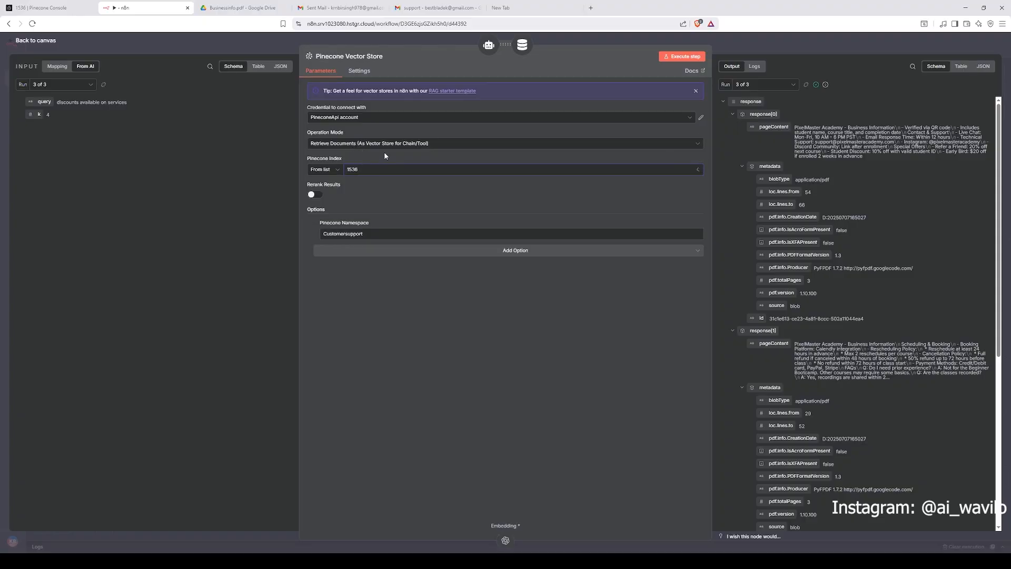
left_click(490, 251)
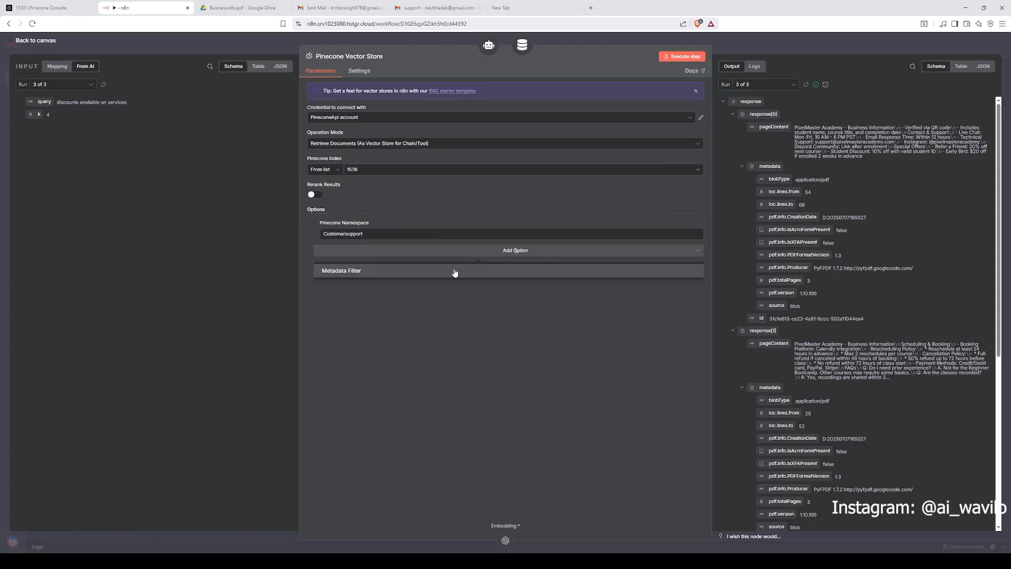
left_click(433, 304)
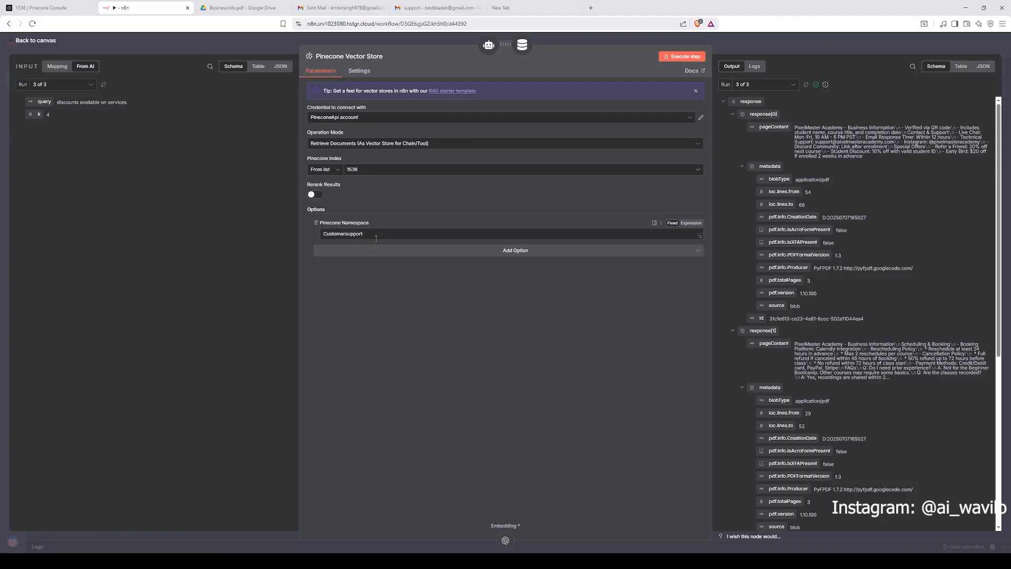
Step: Select the Pinecone Namespace value in the retrieval Pinecone Vector Store node, then close it
left_click_drag(376, 233, 327, 238)
left_click(327, 235)
left_click_drag(326, 234, 304, 237)
left_click(455, 224)
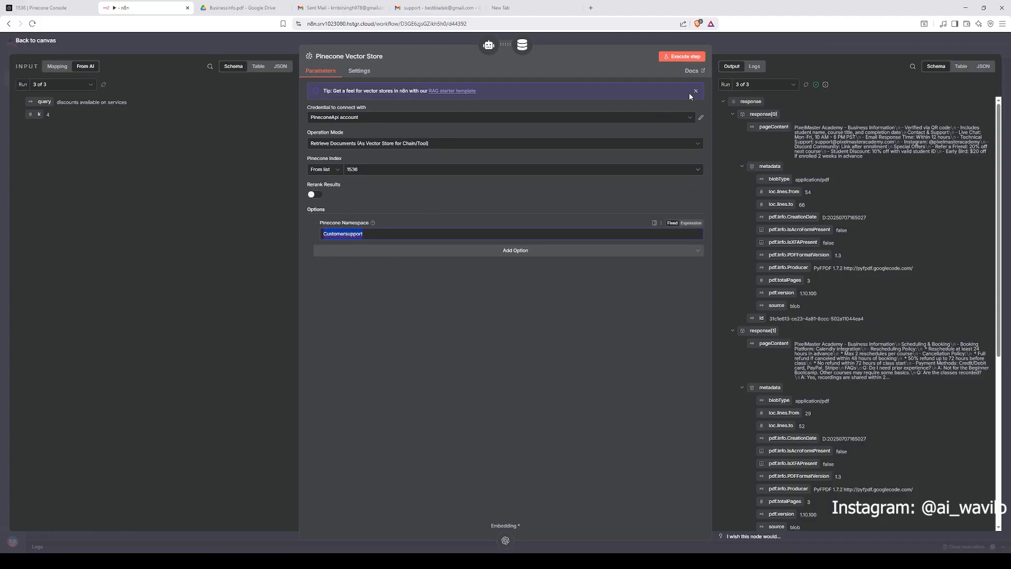
left_click(735, 46)
Step: Open the insertion Pinecone Vector Store1 node and check its Pinecone Namespace value
scroll(685, 216, "right", 5)
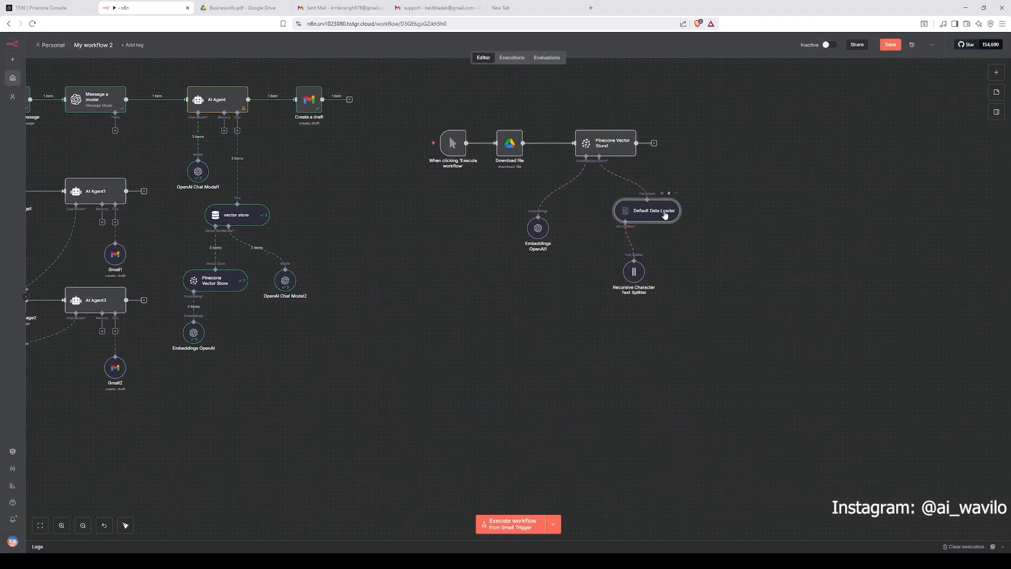
double_click(611, 150)
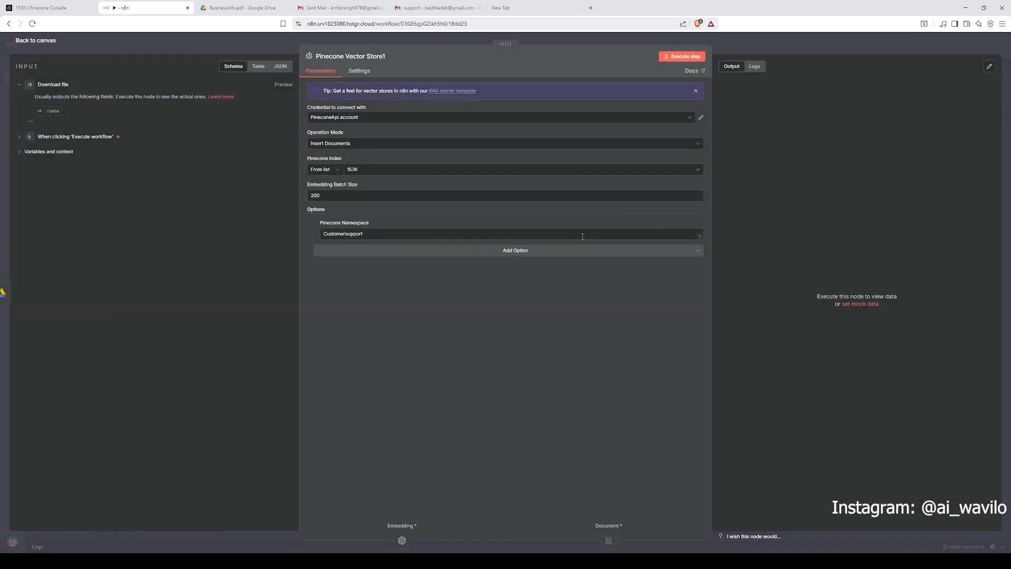
double_click(373, 233)
left_click(368, 280)
left_click(737, 48)
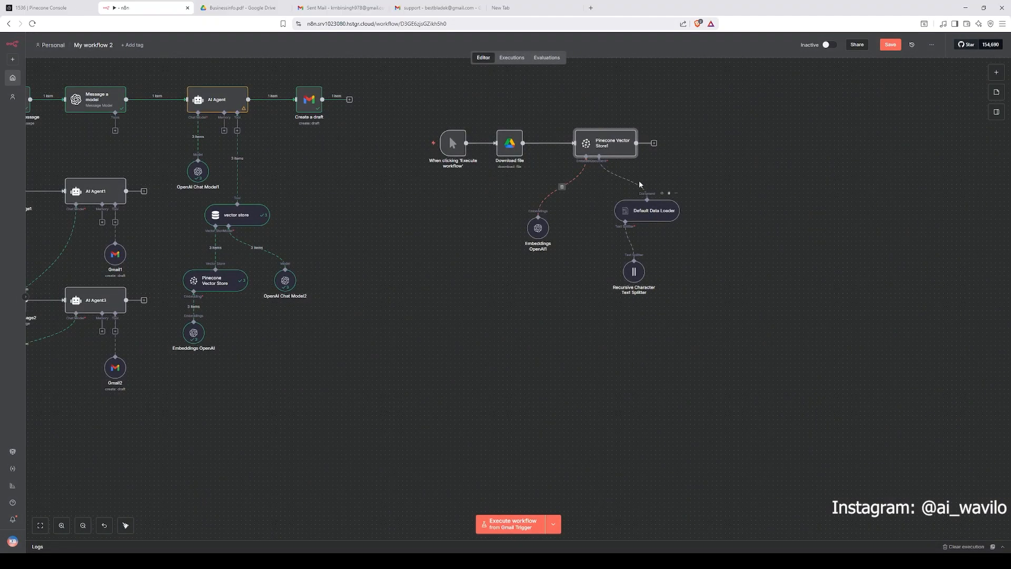
Step: Reopen Pinecone Vector Store1, the vector store tool and the retrieval Pinecone Vector Store to compare their namespaces
double_click(622, 150)
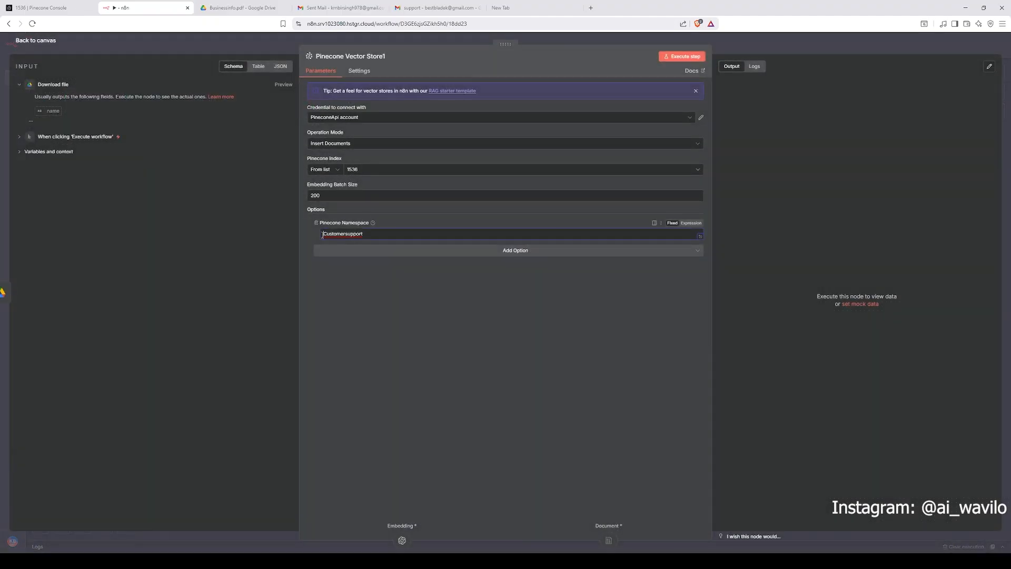
left_click(752, 38)
left_click_drag(362, 204, 447, 136)
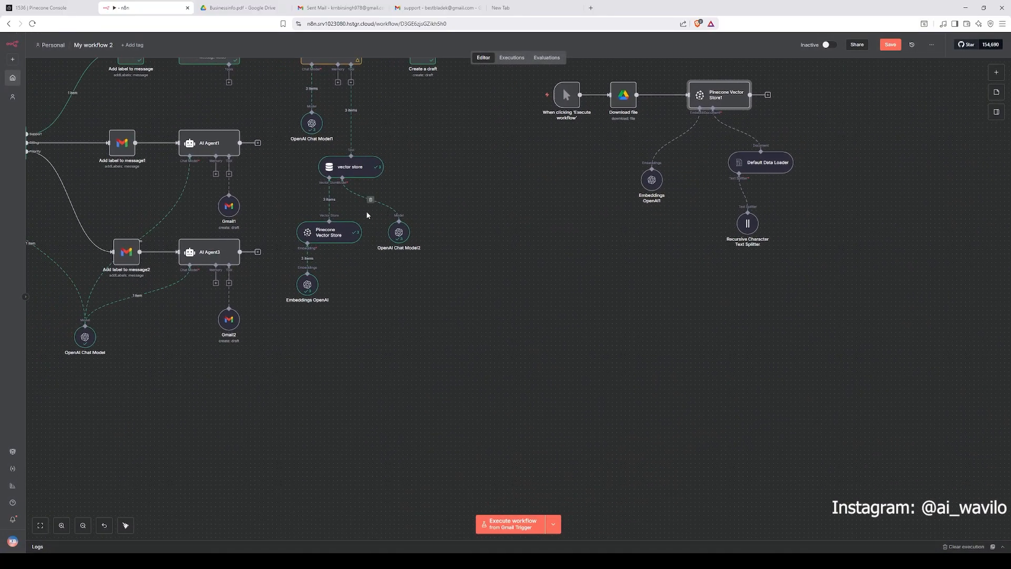
double_click(348, 173)
left_click(295, 55)
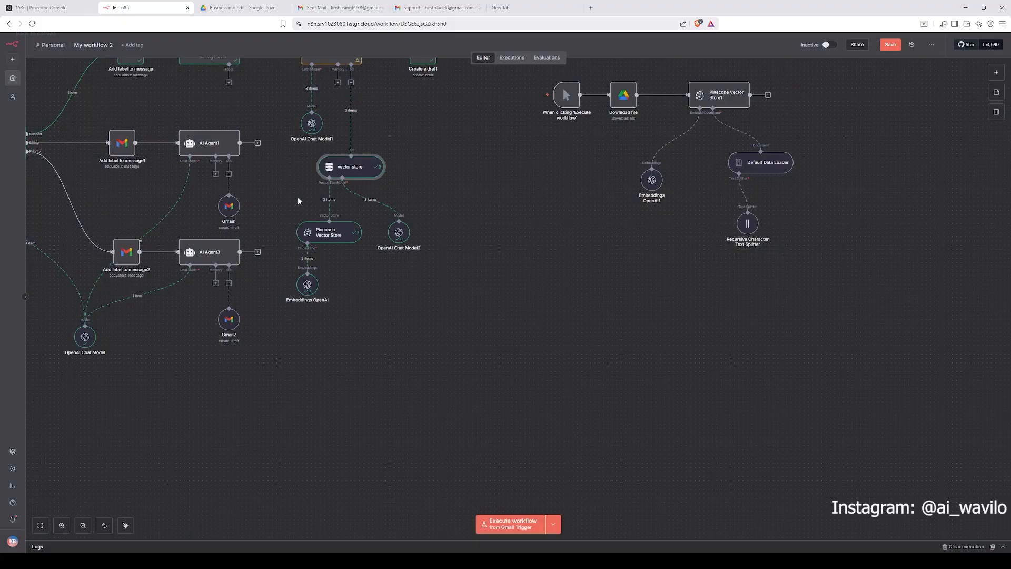
double_click(327, 232)
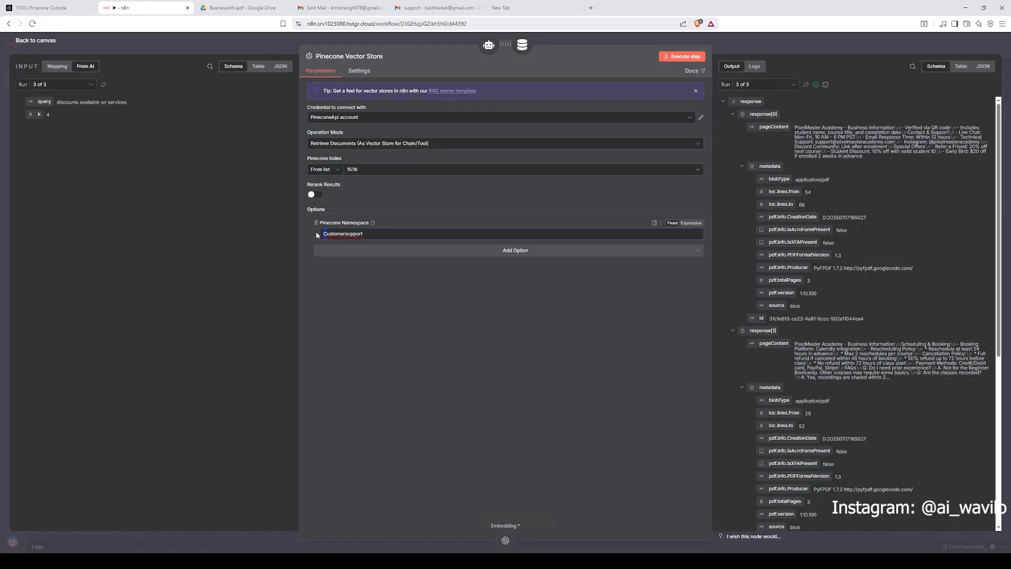
left_click(273, 42)
Step: Open the Embeddings OpenAI node beneath the retrieval vector store to review its settings
left_click_drag(416, 184, 443, 154)
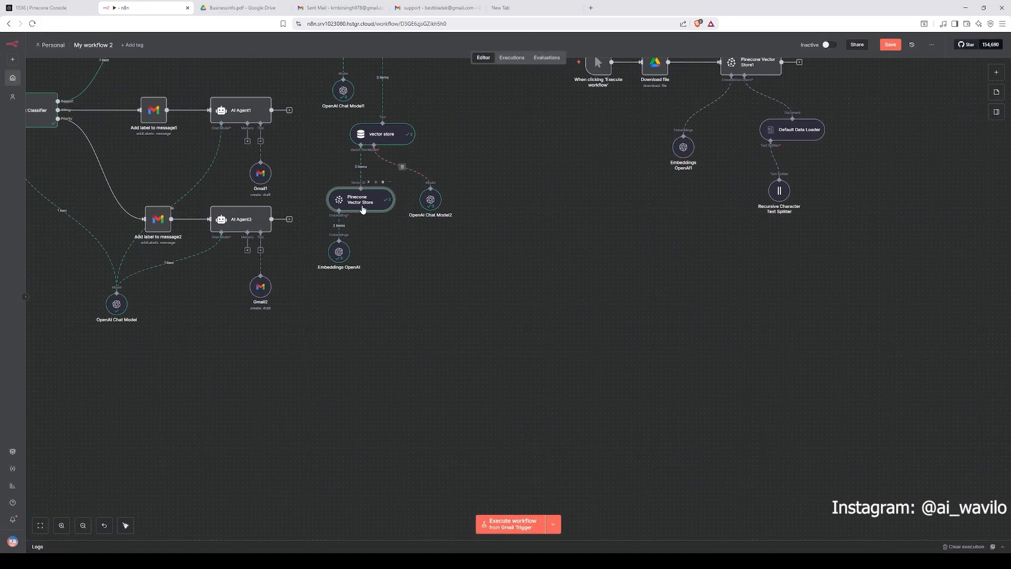
double_click(342, 253)
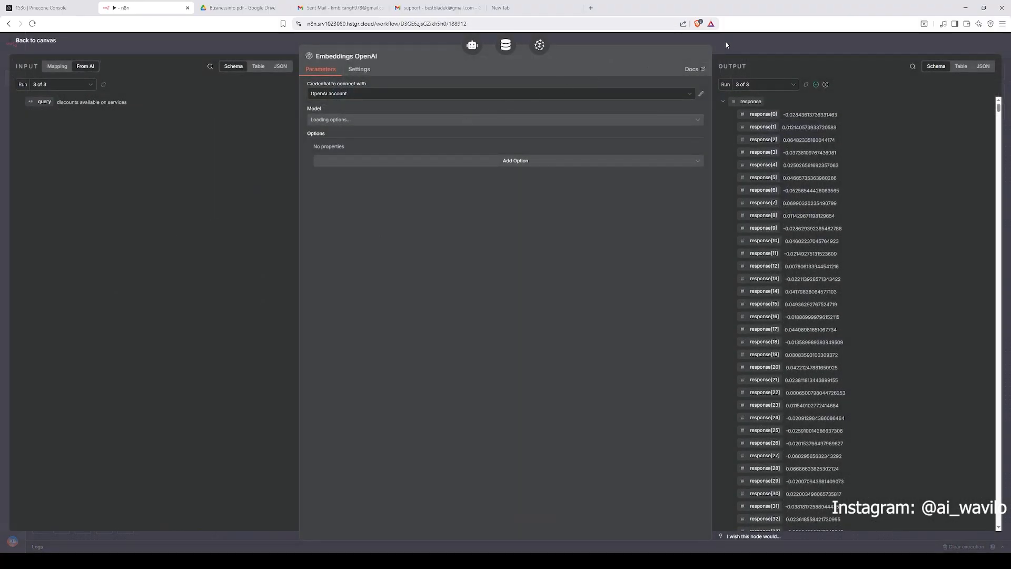
left_click(725, 41)
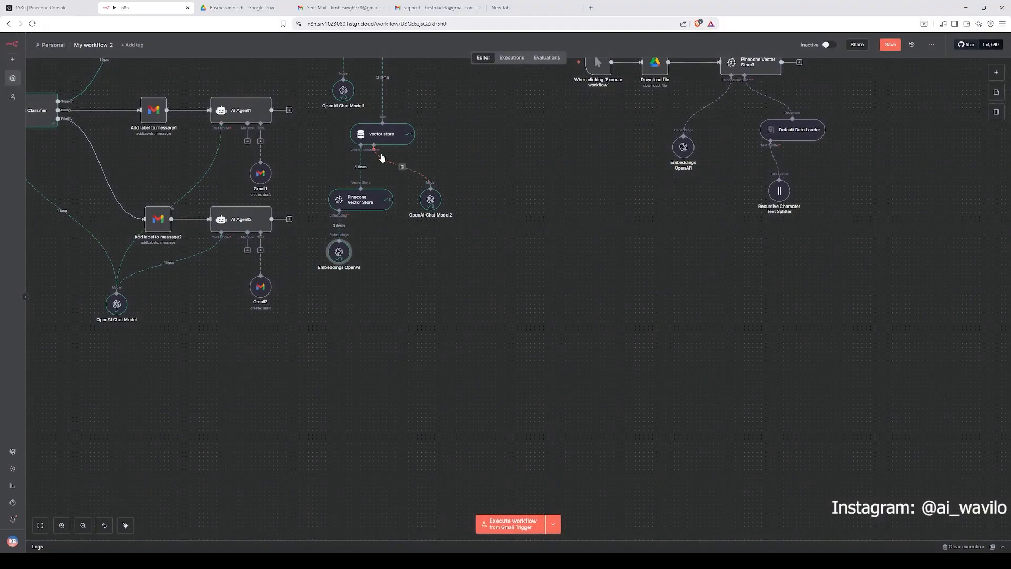
Step: Review the OpenAI Chat Model2 model selection and the Create a draft node's fields
double_click(434, 205)
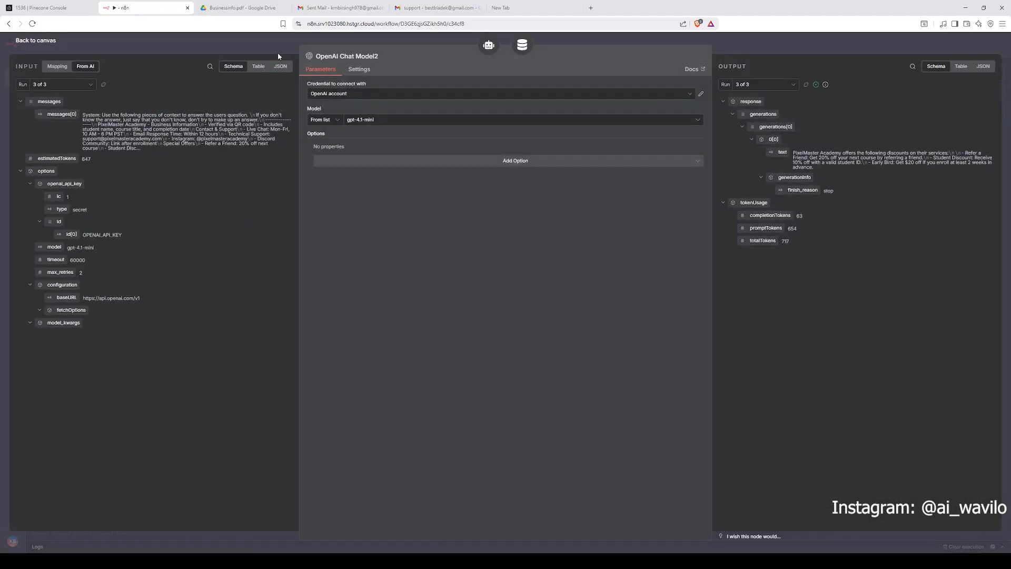
left_click(285, 52)
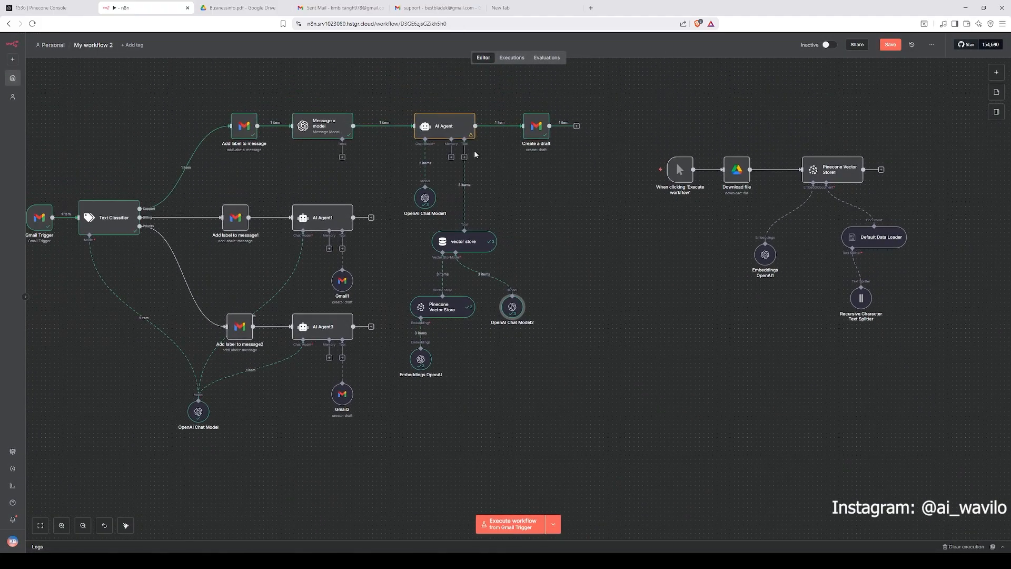
double_click(536, 130)
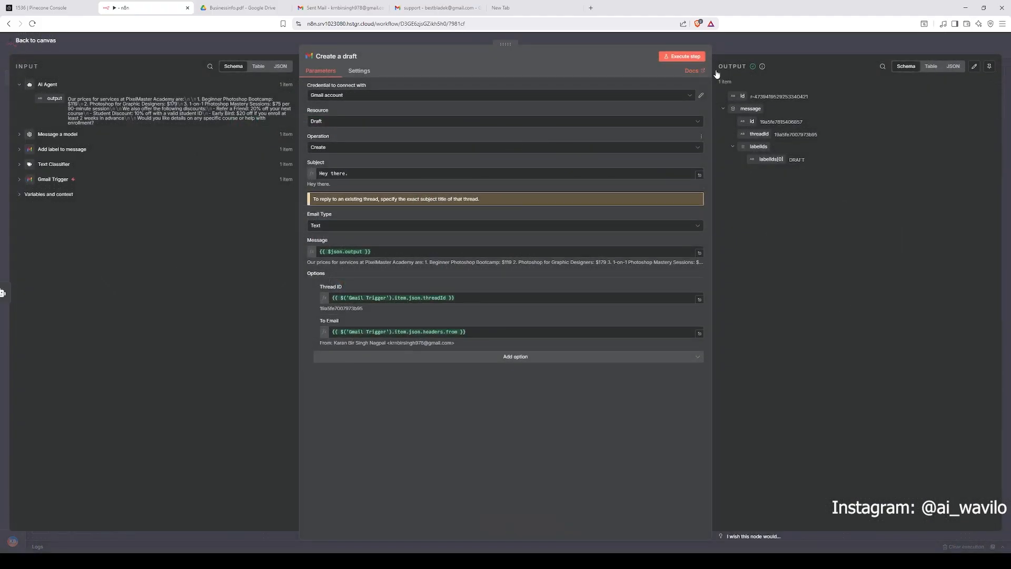
key("Escape")
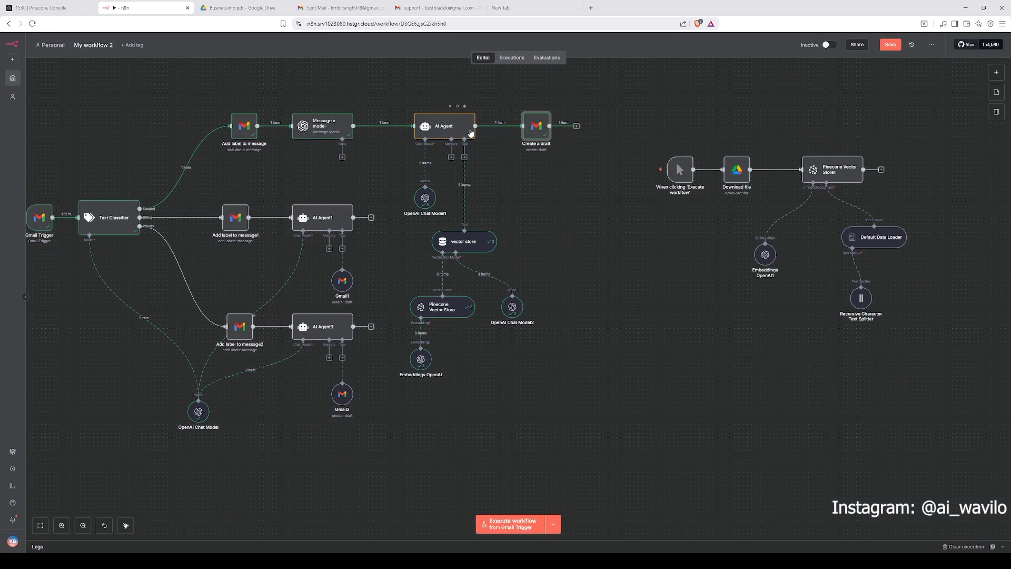
Step: Box-select the AI Agent with its chat model, vector store and embeddings nodes, briefly reopening the AI Agent
left_click_drag(395, 94, 525, 378)
double_click(466, 129)
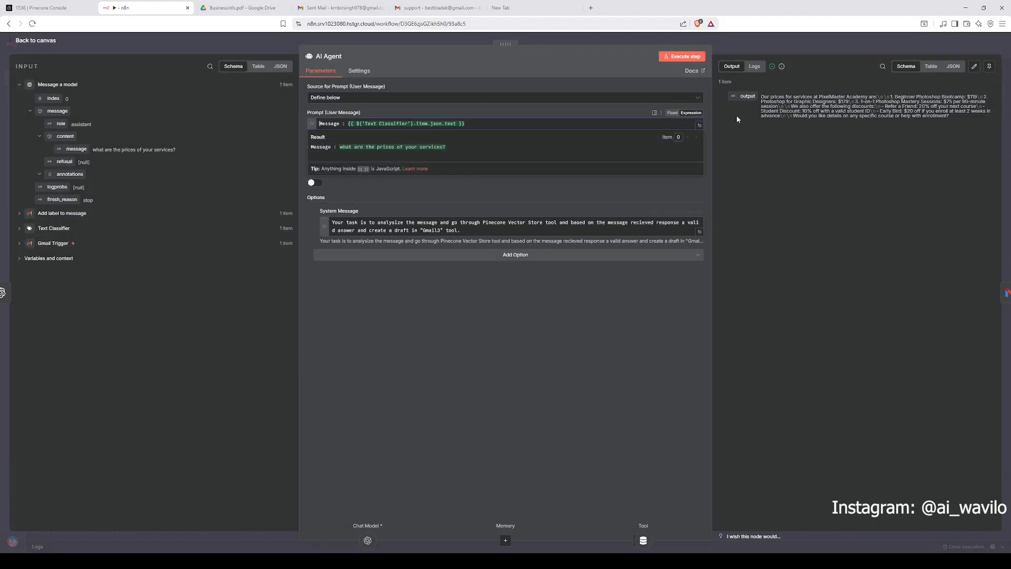
key("Escape")
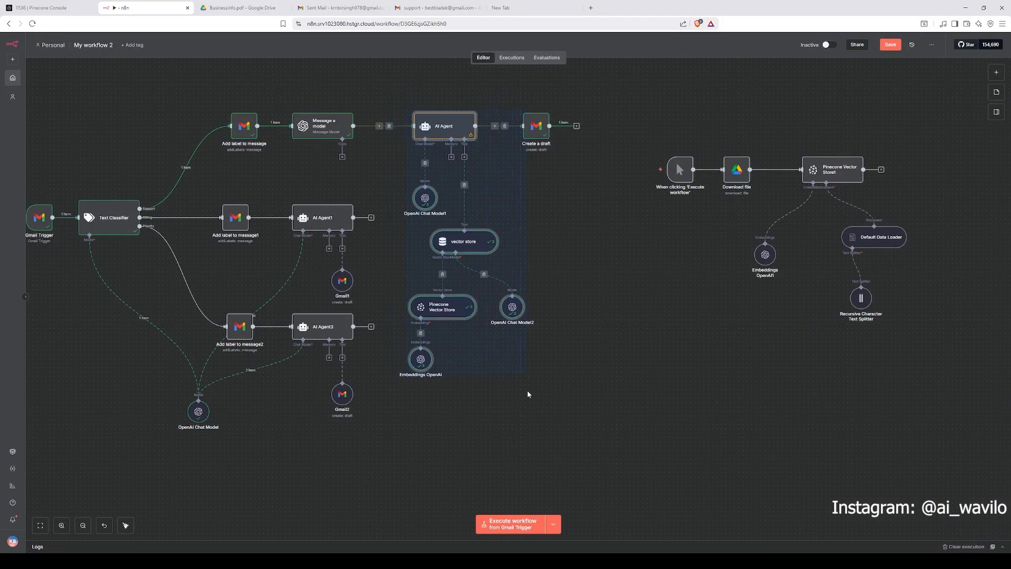
left_click(555, 239)
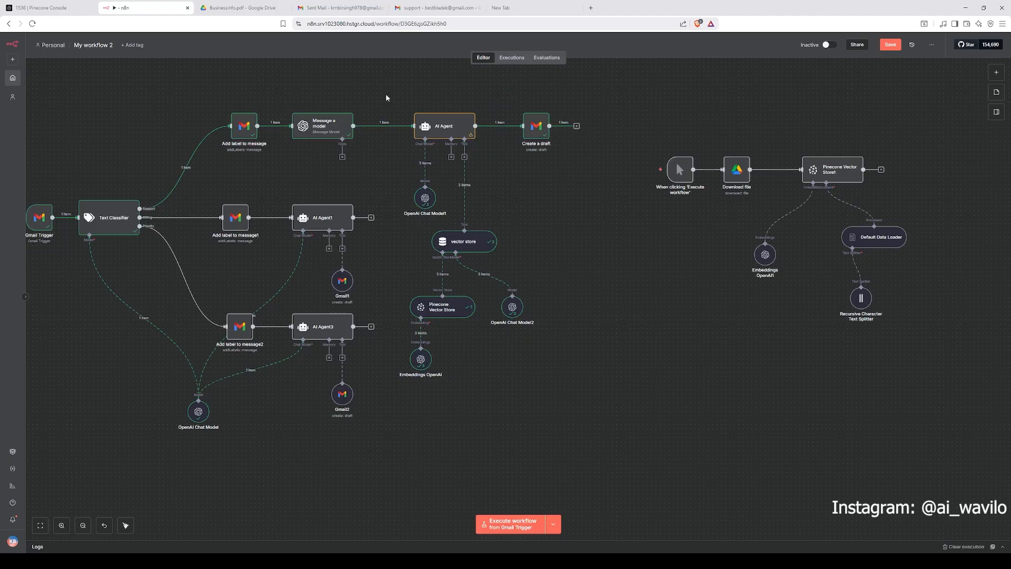
left_click_drag(386, 95, 532, 367)
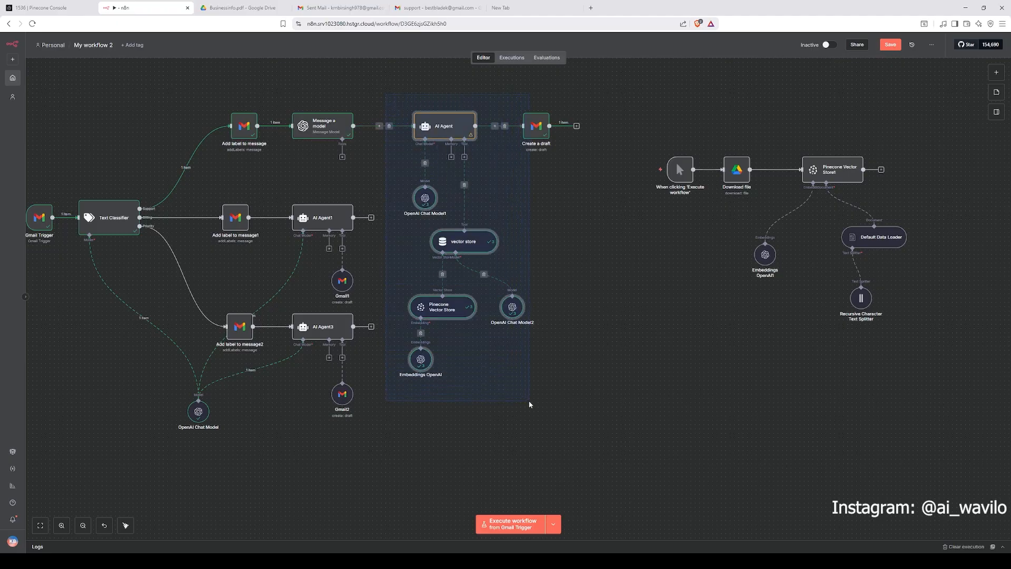
Step: Briefly open the Create a draft node to check its output, then close it
left_click(580, 184)
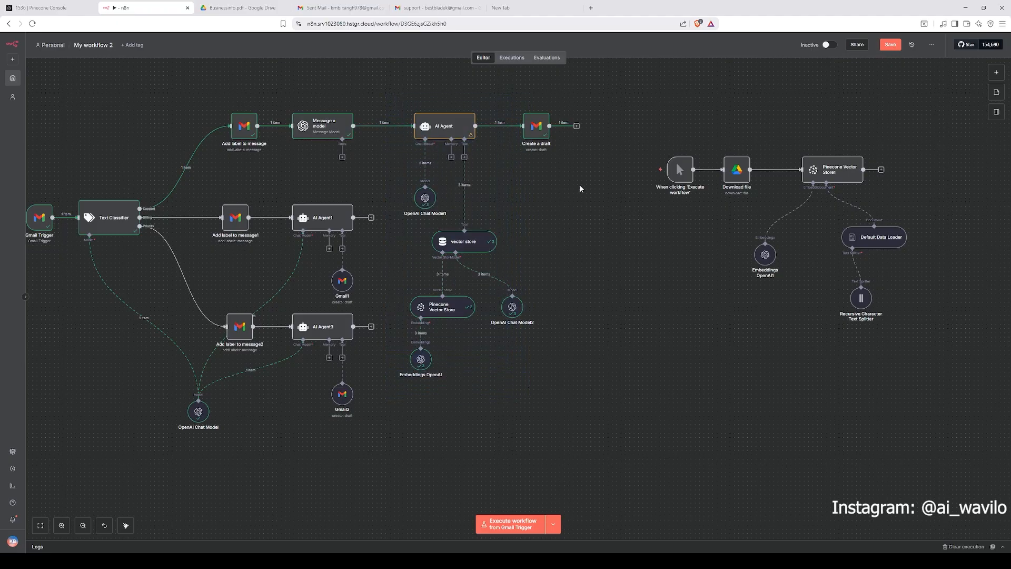
double_click(537, 134)
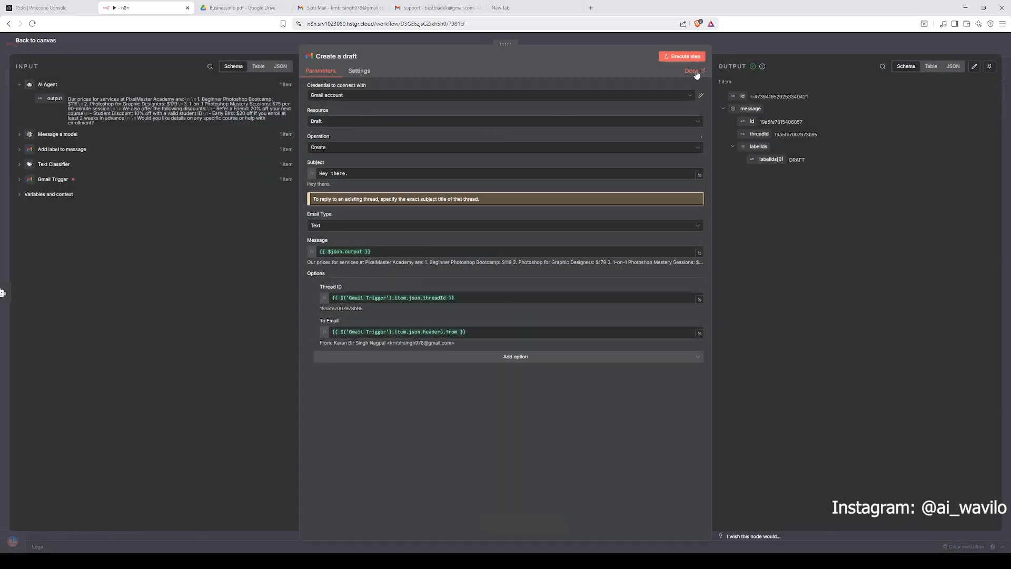
key("Escape")
left_click_drag(342, 280, 347, 276)
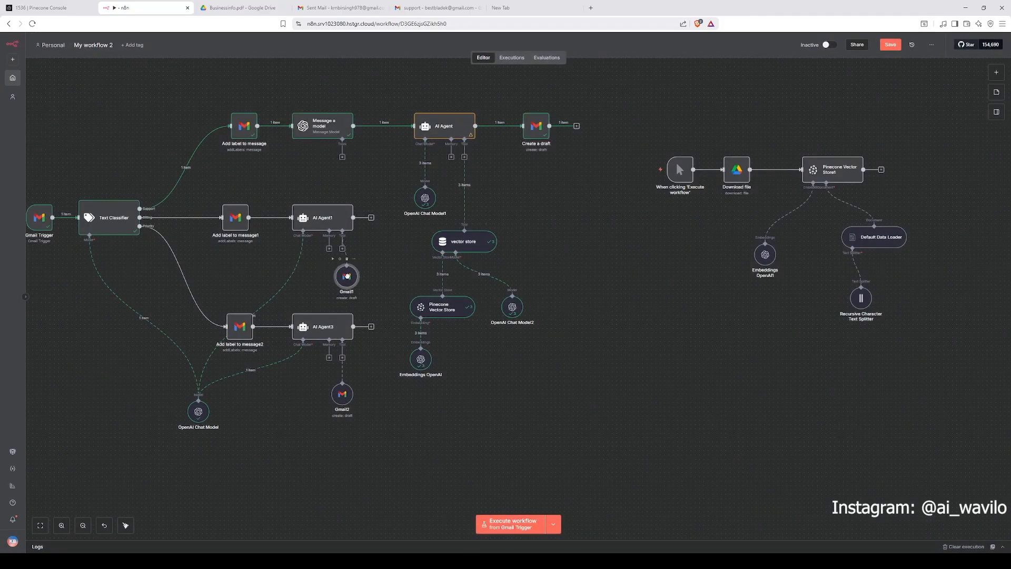
left_click_drag(346, 399, 354, 404)
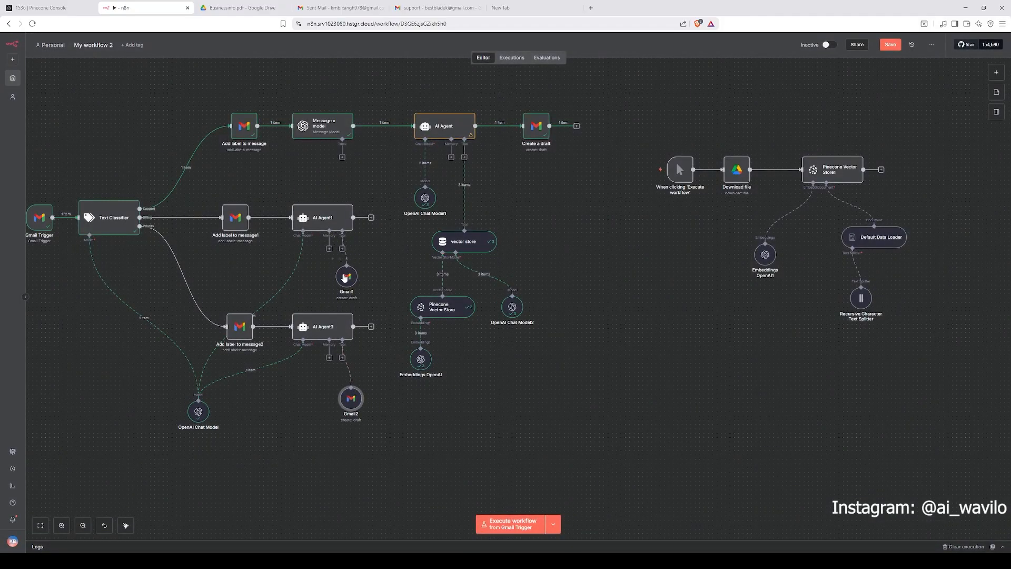
left_click_drag(348, 277, 340, 277)
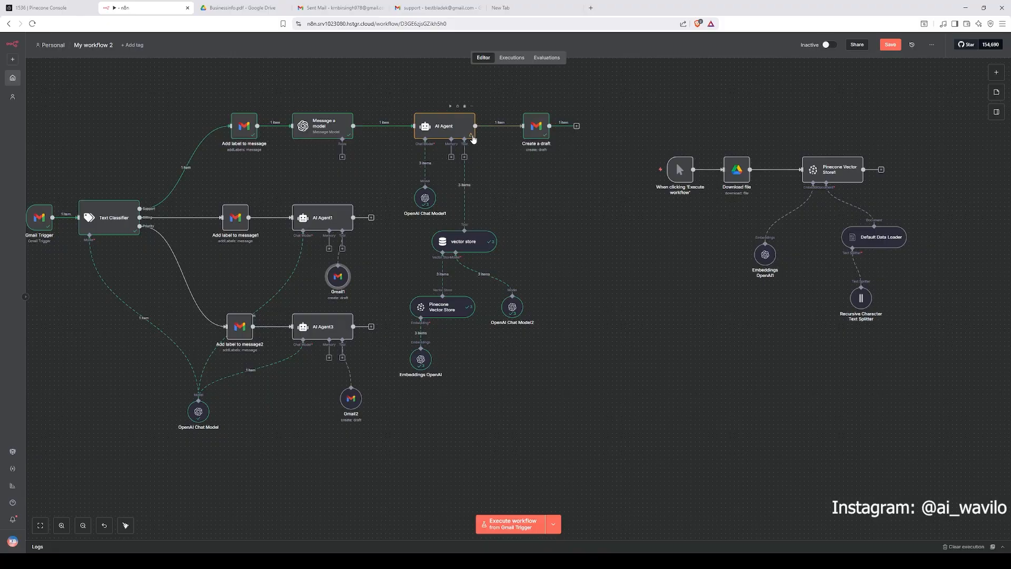
left_click(522, 138)
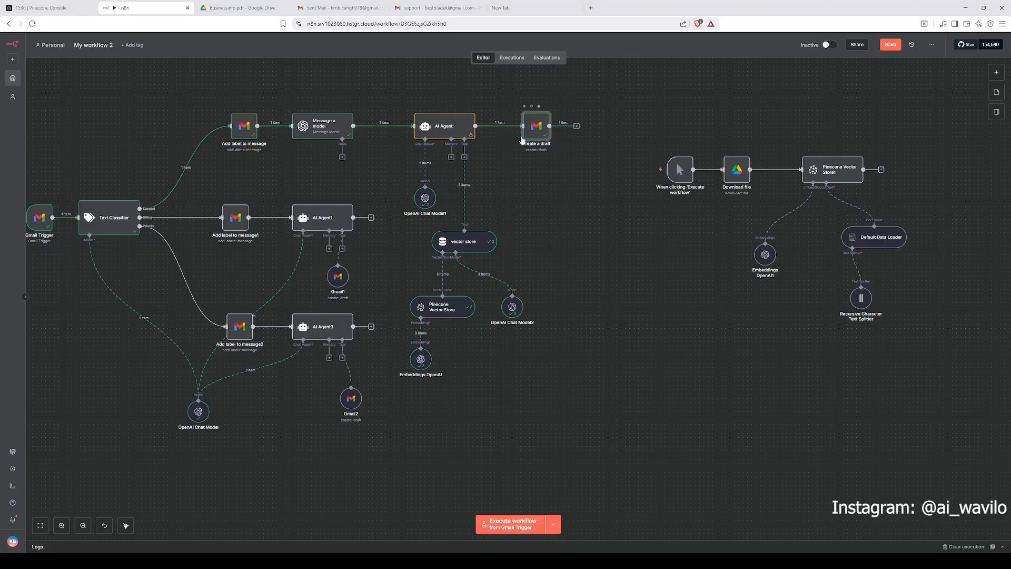
left_click(464, 157)
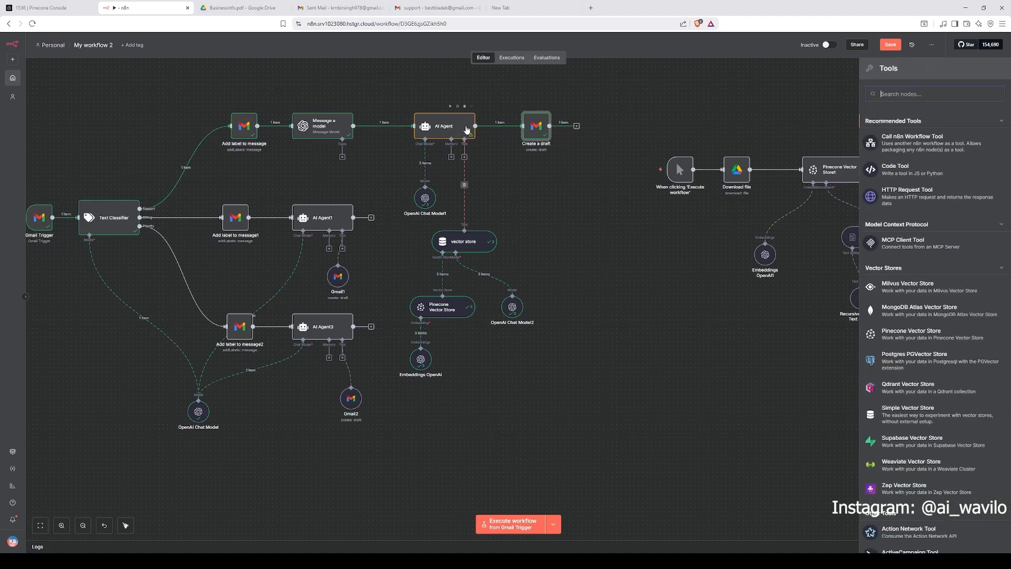
left_click(466, 130)
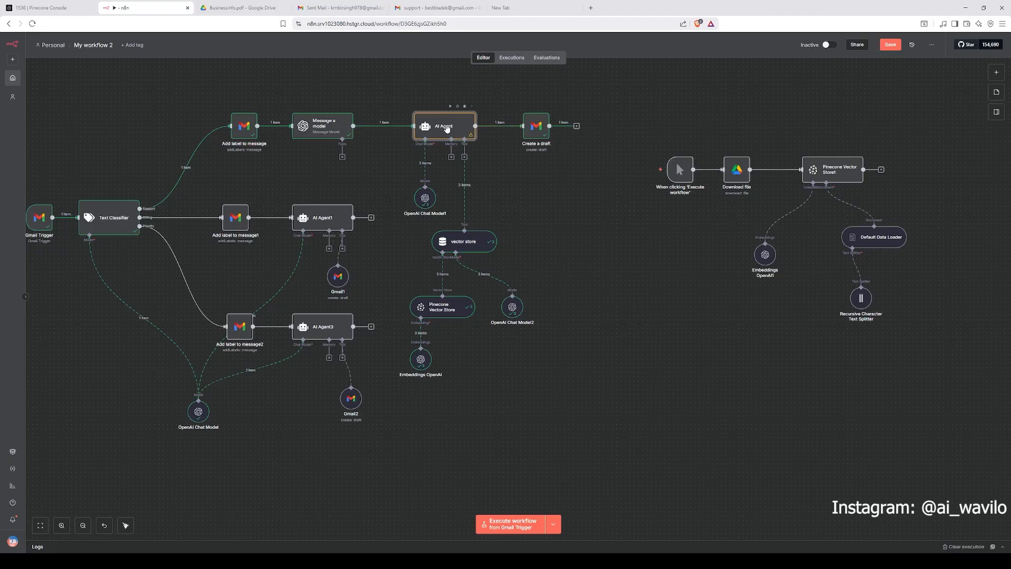
Step: Reopen the Create a draft node and inspect its Subject expression and Email Type options
left_click(539, 129)
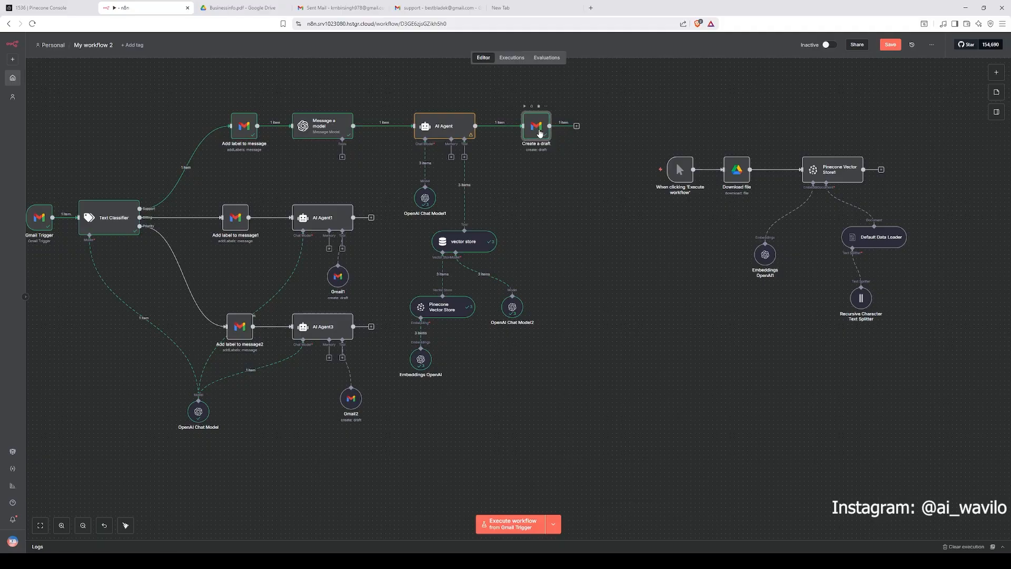
double_click(538, 136)
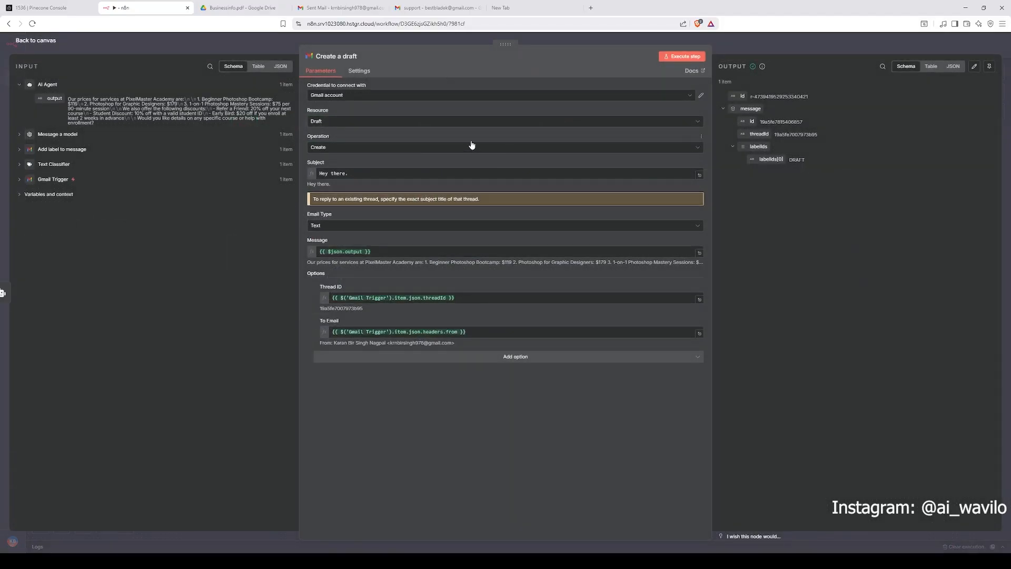
left_click(356, 101)
left_click(378, 140)
left_click(367, 176)
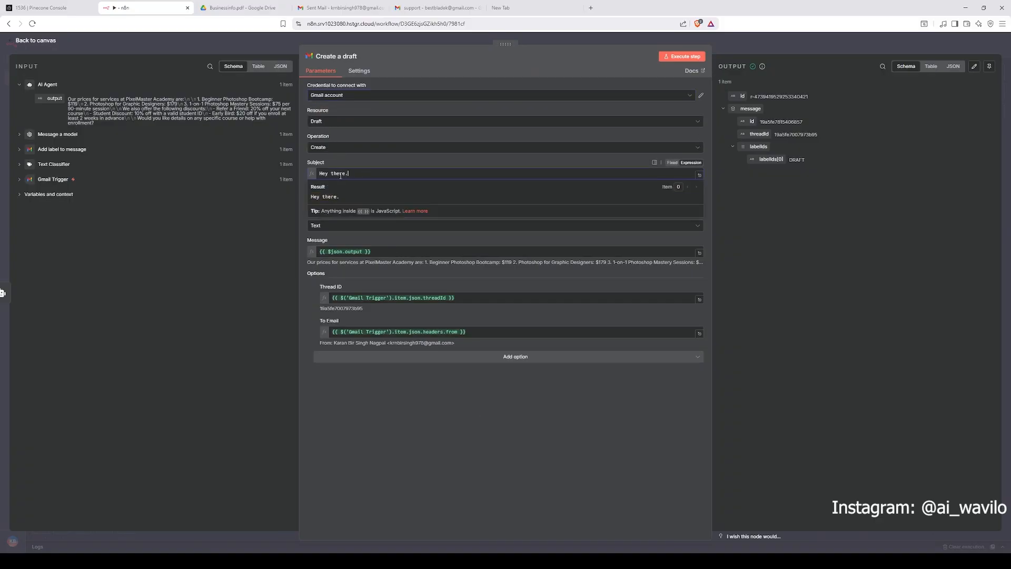
left_click_drag(349, 175, 326, 174)
left_click(393, 166)
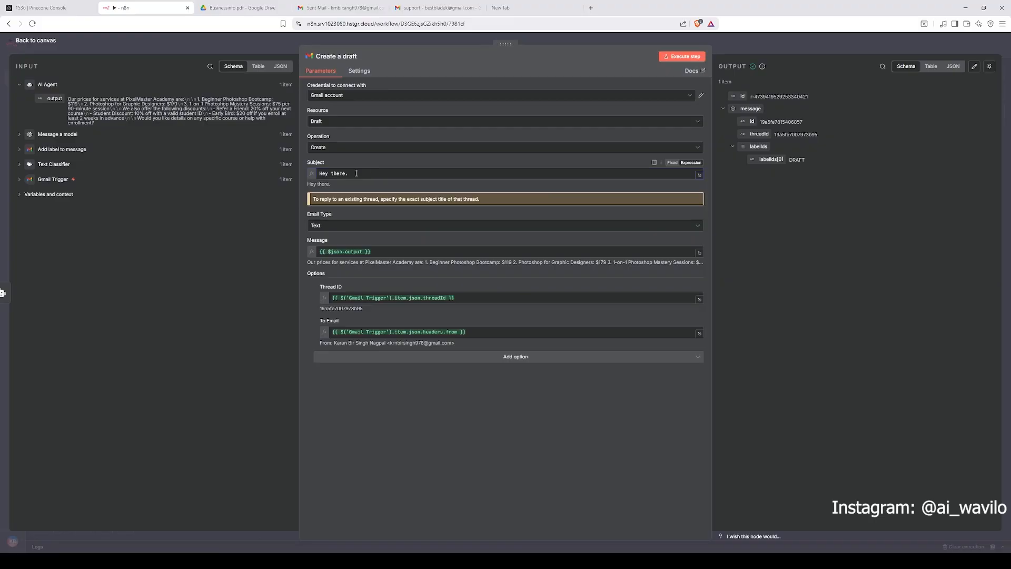
left_click(390, 169)
left_click(397, 164)
left_click(361, 172)
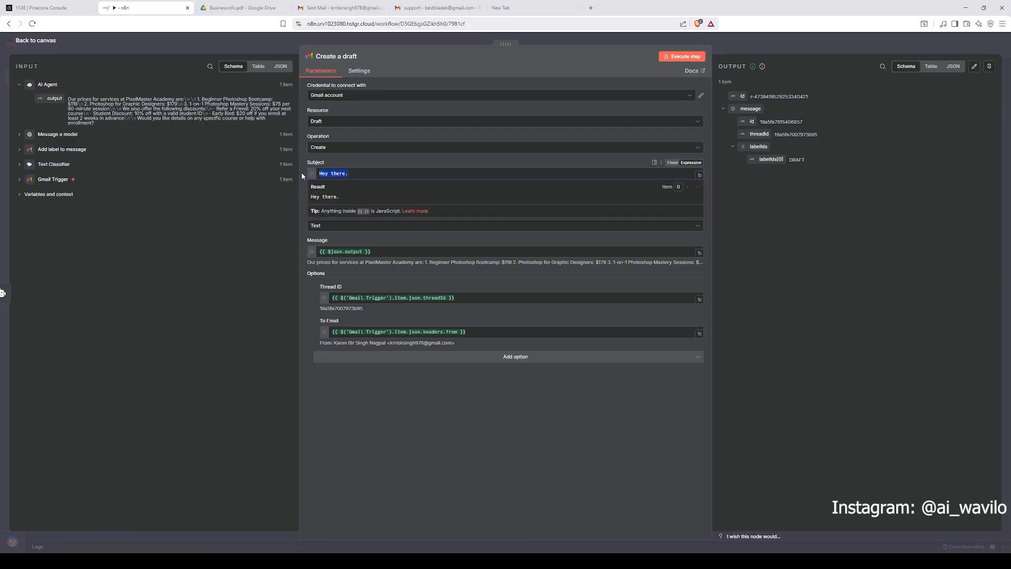
left_click(404, 163)
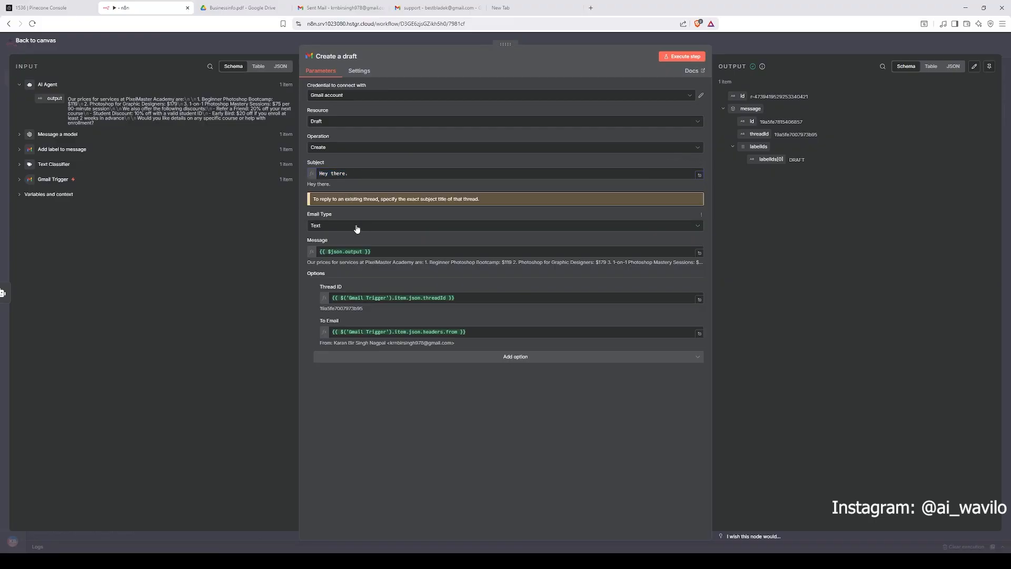
left_click(350, 251)
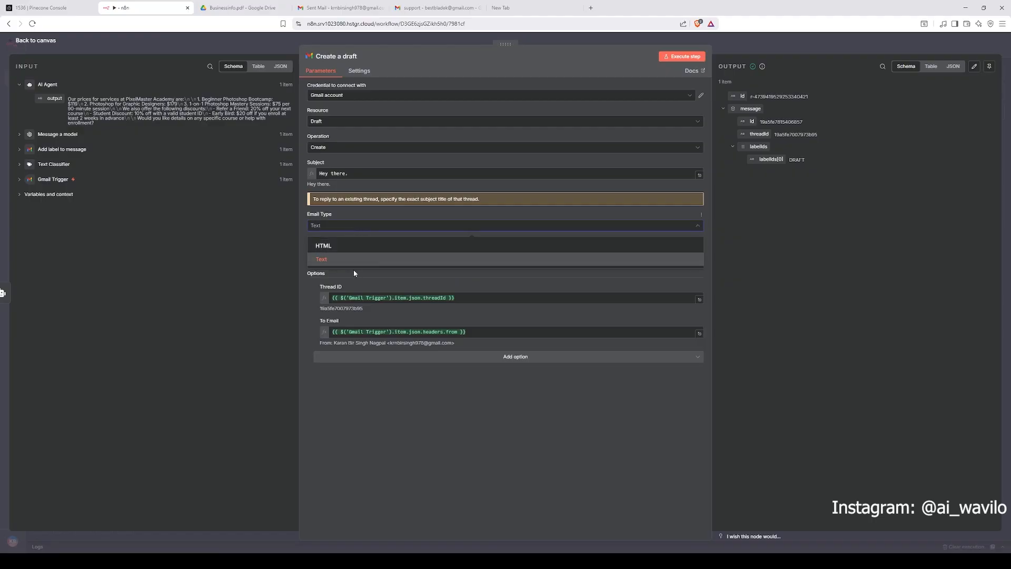
left_click(414, 422)
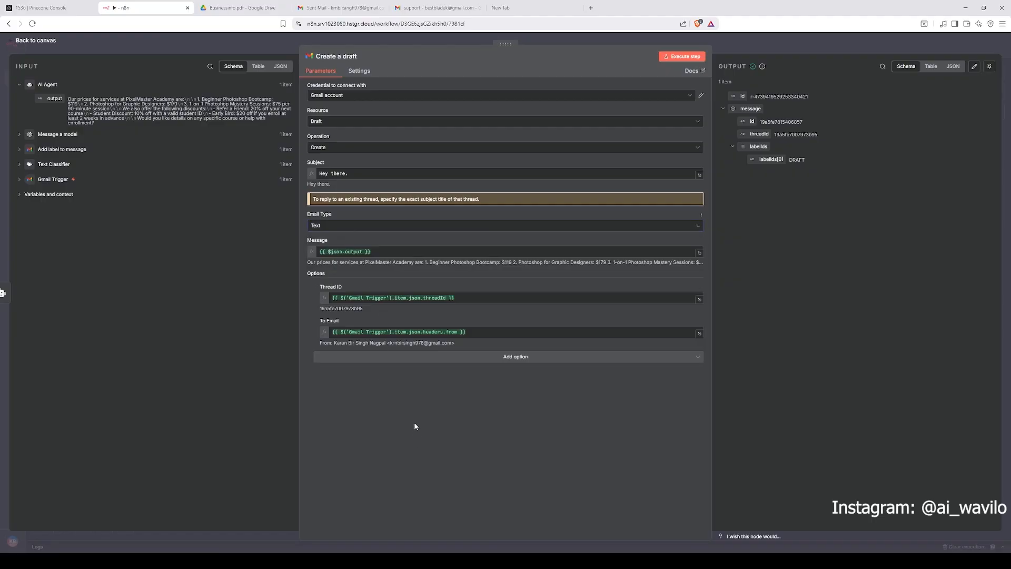
Step: Expand the Message expression of the Create a draft node and read the resulting drafted reply
left_click(363, 252)
scroll(423, 284, "down", 2)
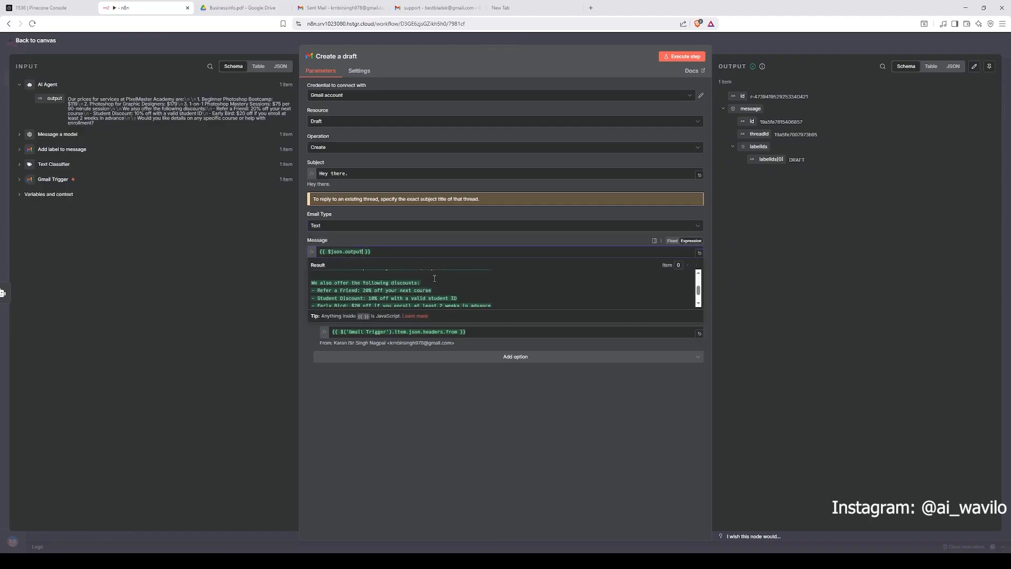
scroll(423, 282, "up", 2)
scroll(423, 282, "down", 3)
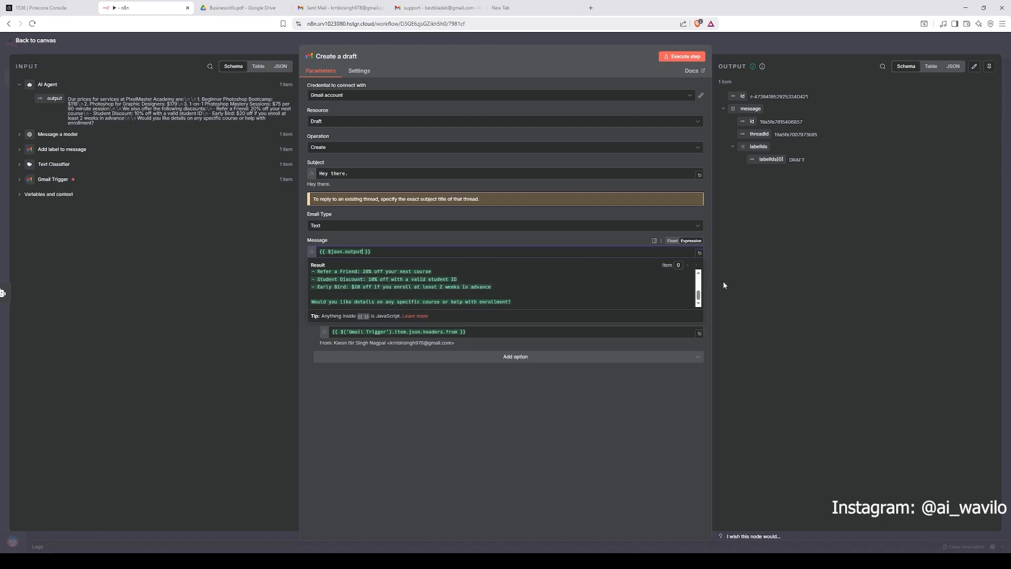
left_click(700, 255)
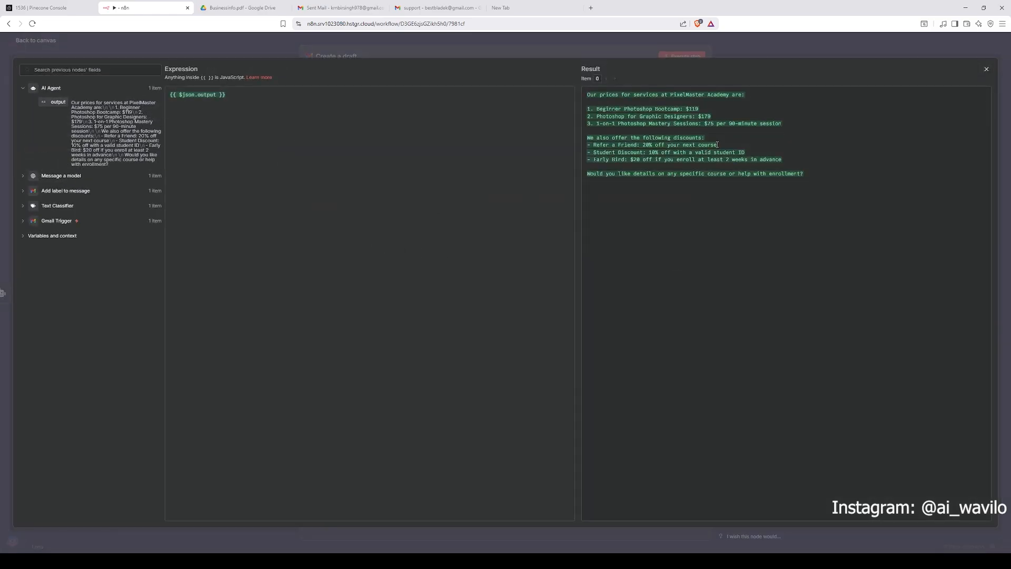
left_click_drag(863, 185, 583, 95)
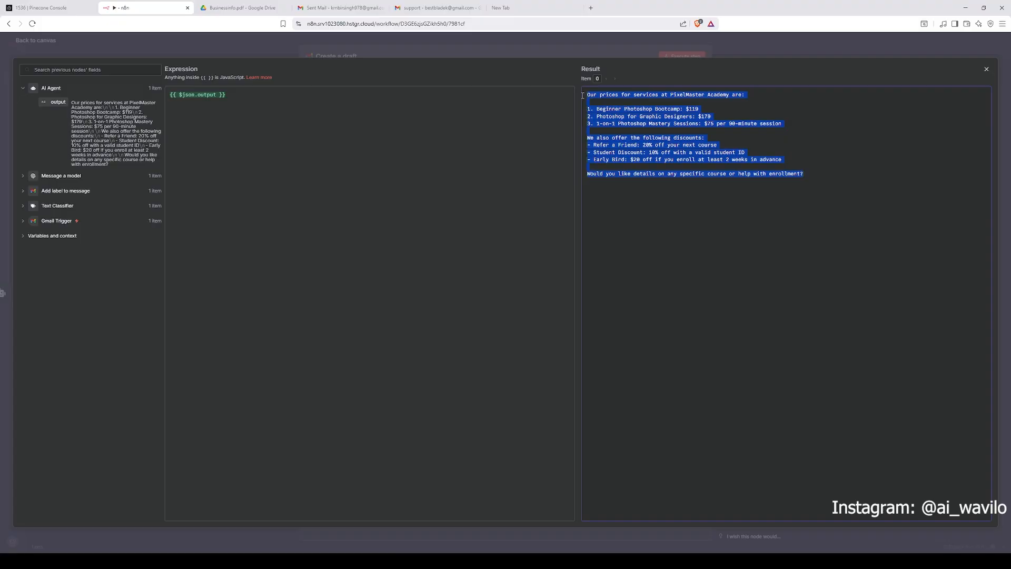
left_click(609, 103)
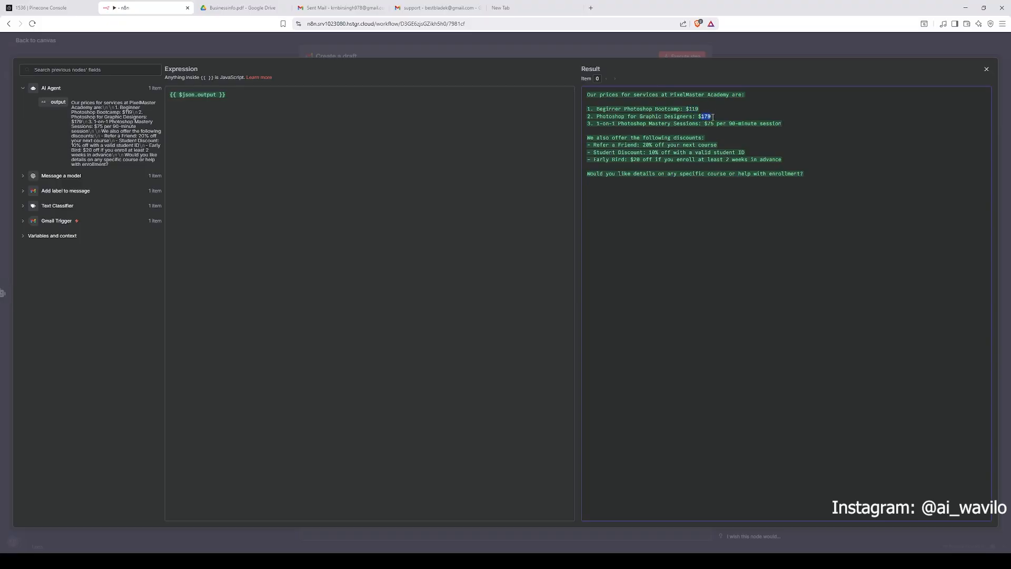
left_click(721, 54)
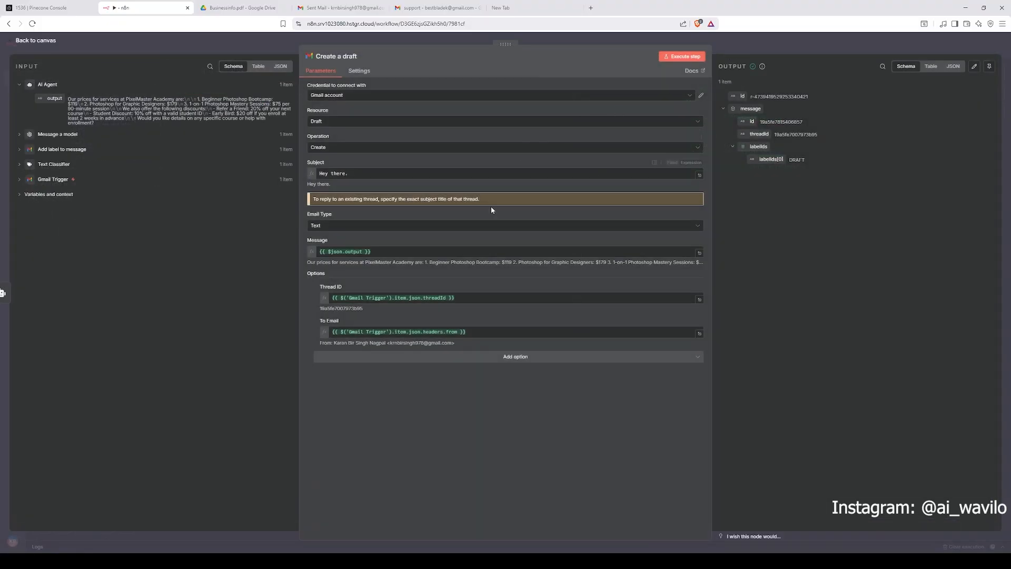
Step: Compare the service prices in Businessinfo.pdf on Google Drive with the drafted reply
left_click(243, 7)
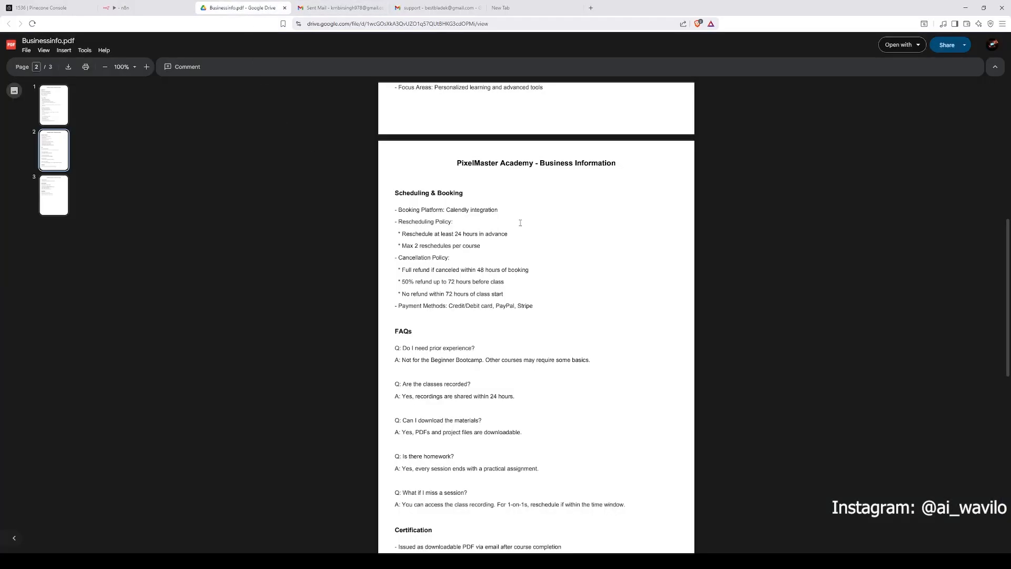
scroll(514, 217, "down", 10)
scroll(515, 217, "up", 6)
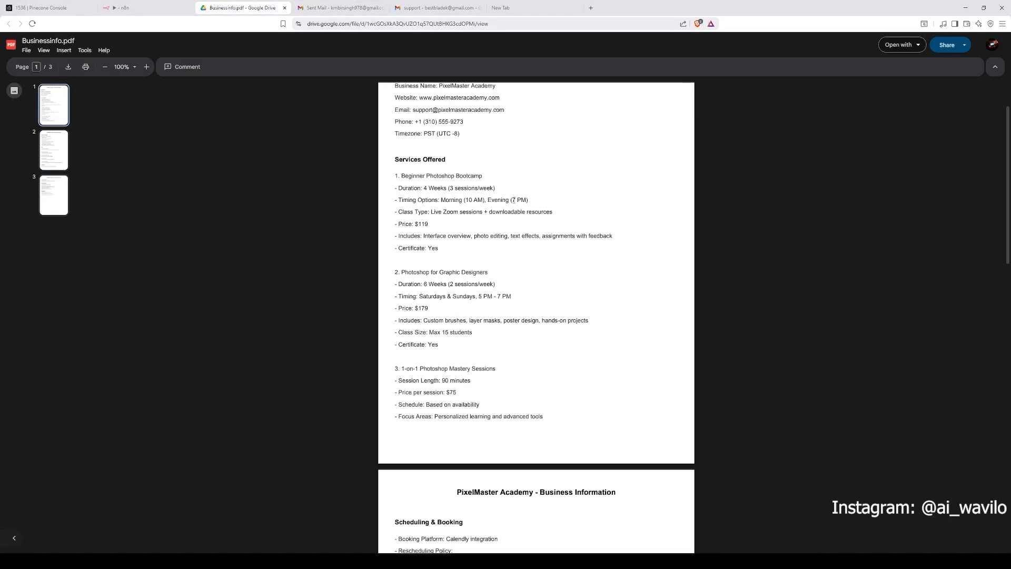
scroll(484, 192, "down", 1)
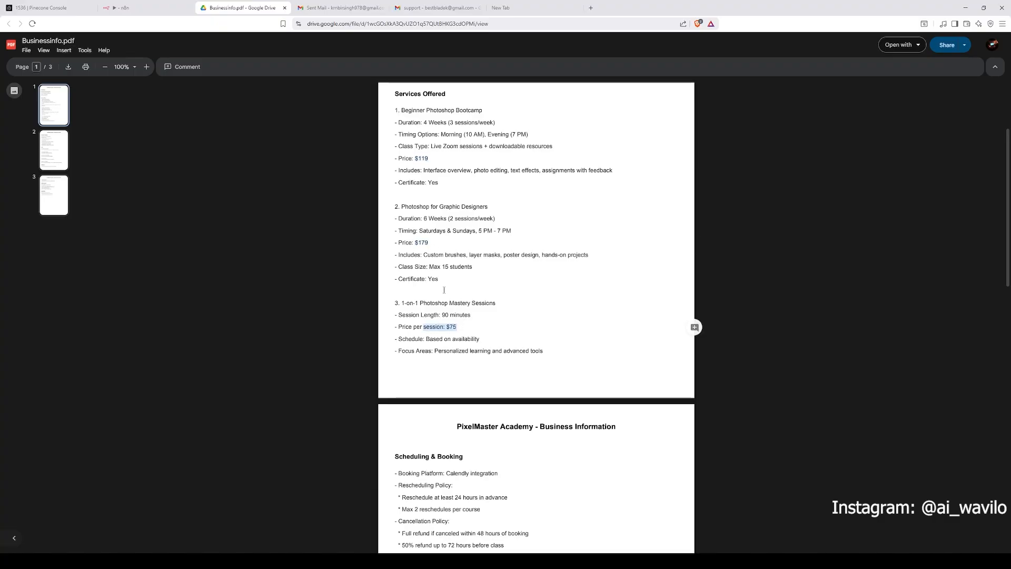
left_click(149, 8)
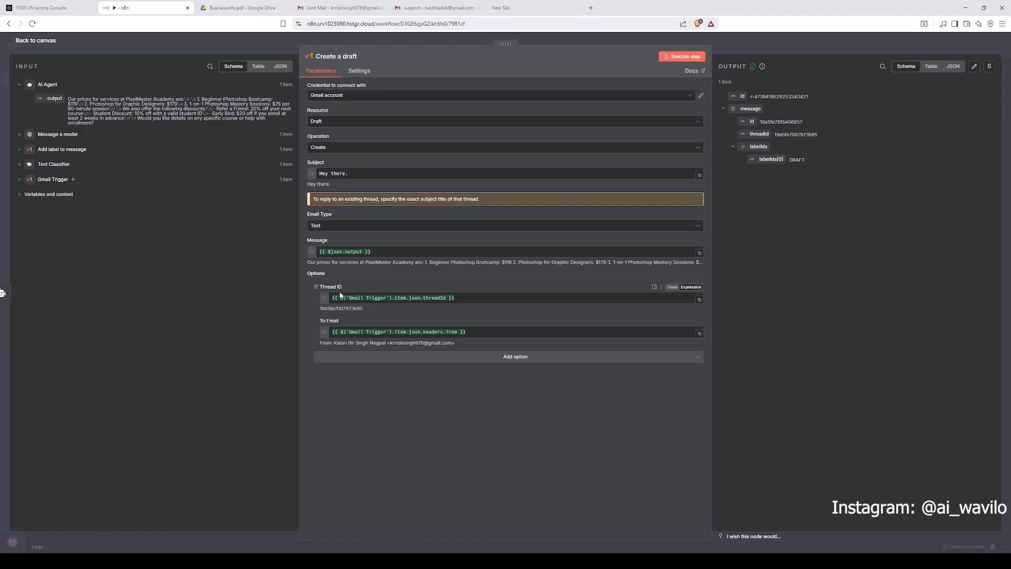
Step: Expand the Gmail Trigger input data and review the Thread ID and To Email expressions, returning to the canvas
left_click(48, 180)
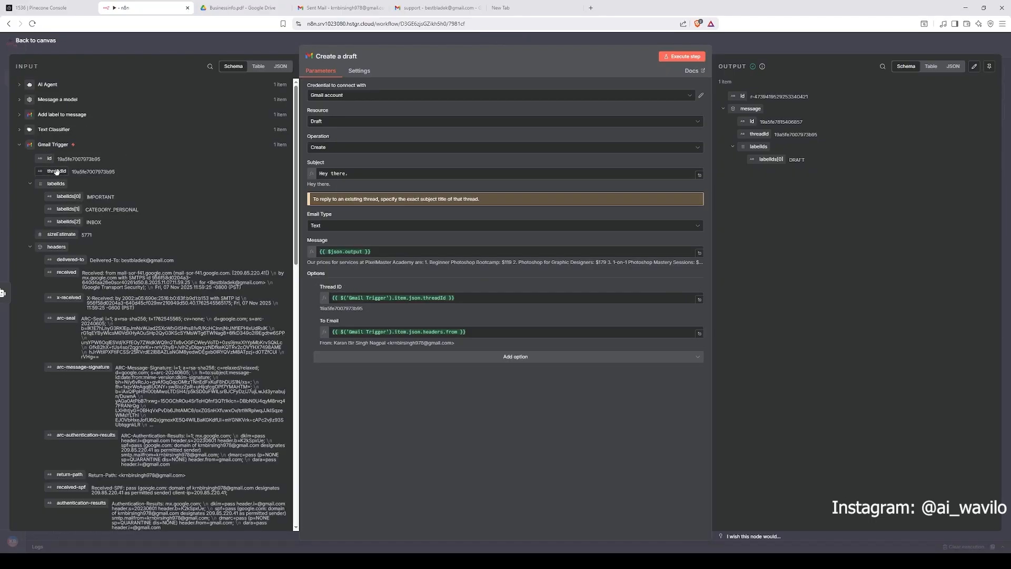
left_click_drag(56, 171, 402, 320)
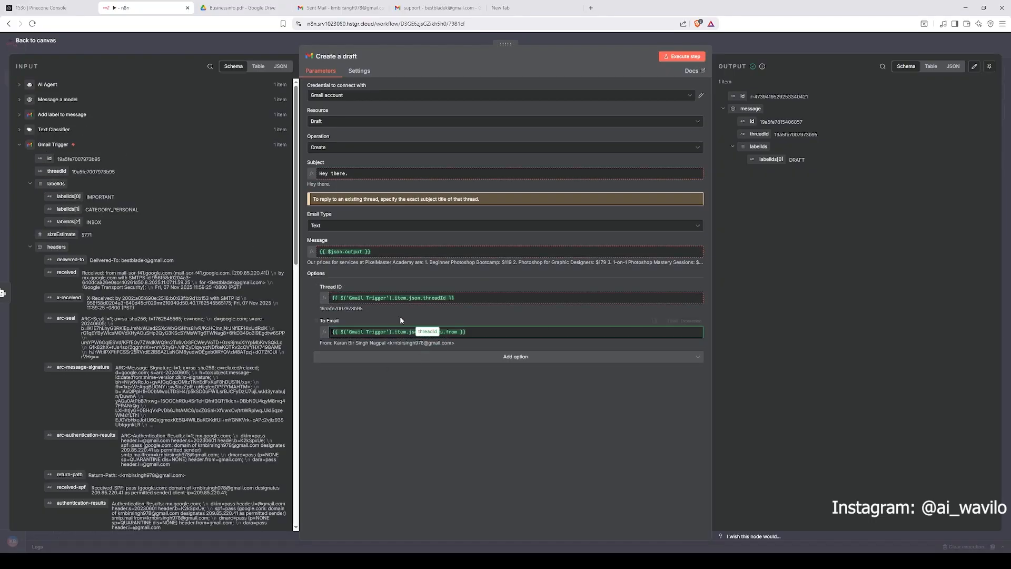
left_click(456, 331)
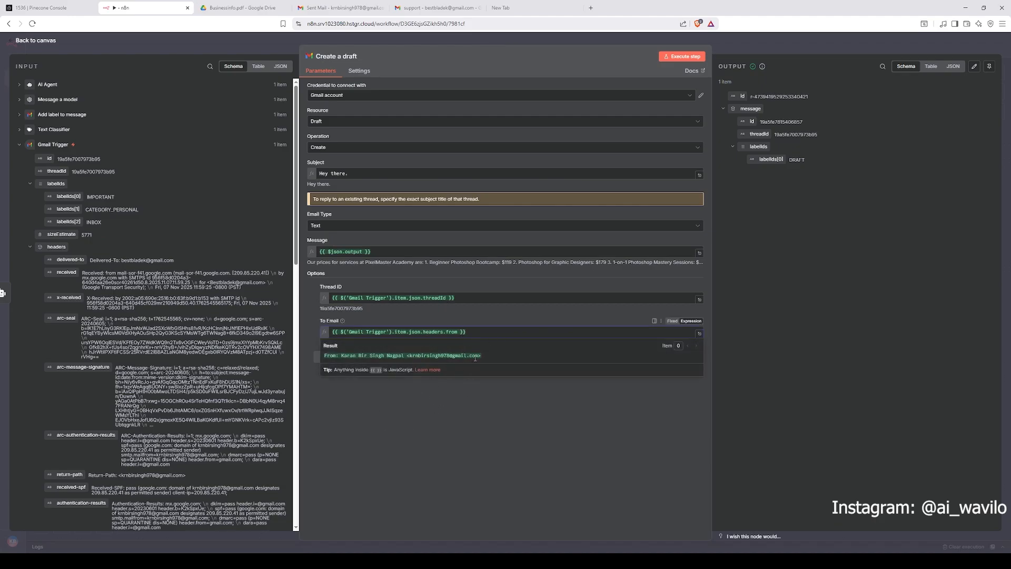
left_click(393, 400)
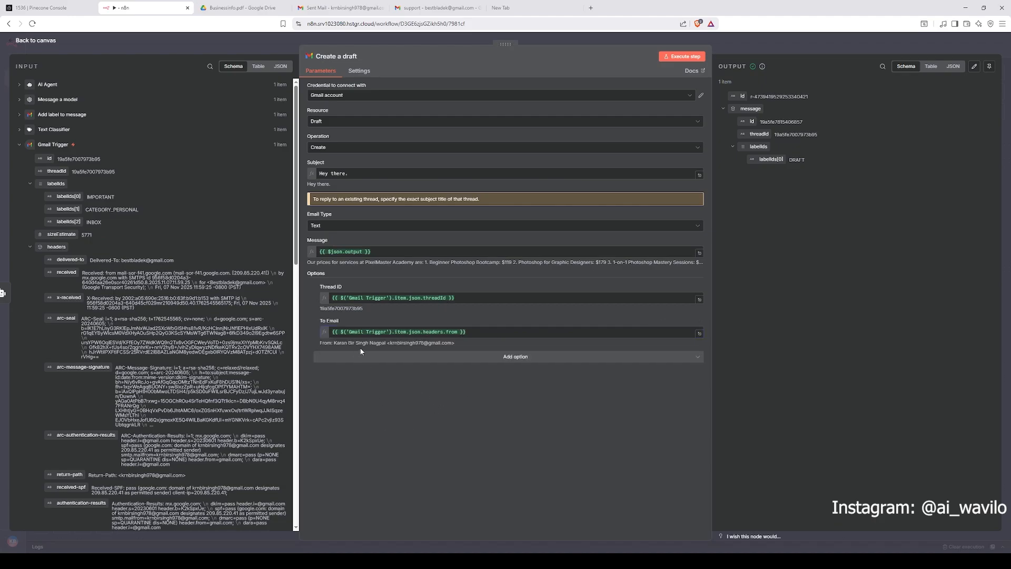
left_click(487, 333)
left_click(425, 380)
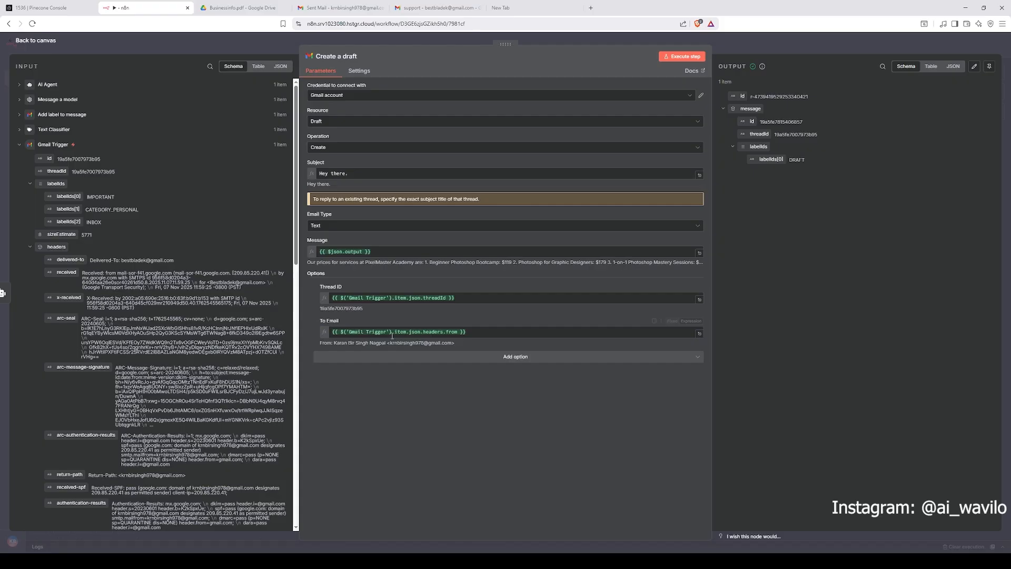
left_click(719, 47)
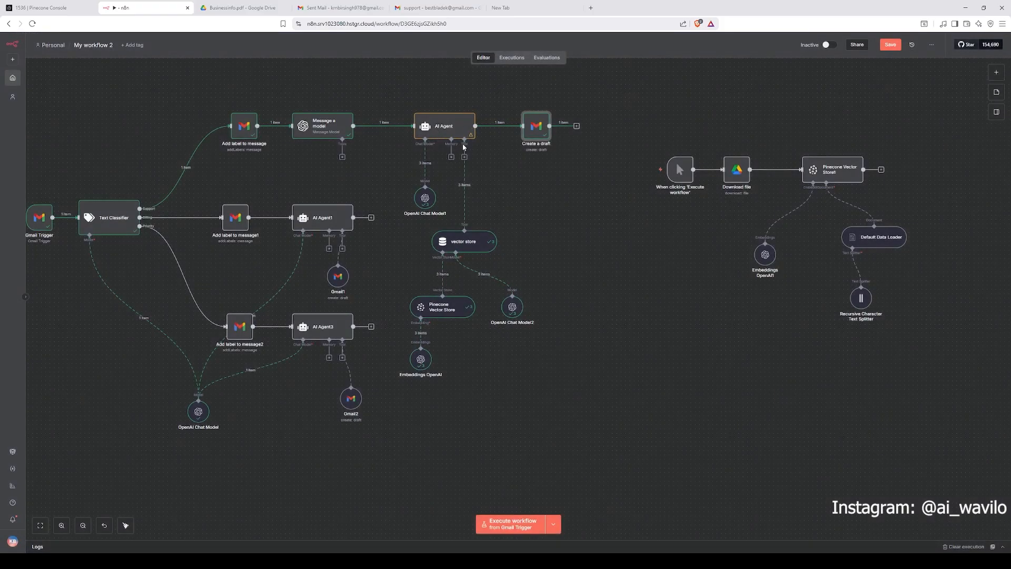
Step: Open the newest support draft in the receiving Gmail account's Drafts and review its reply text
left_click(318, 9)
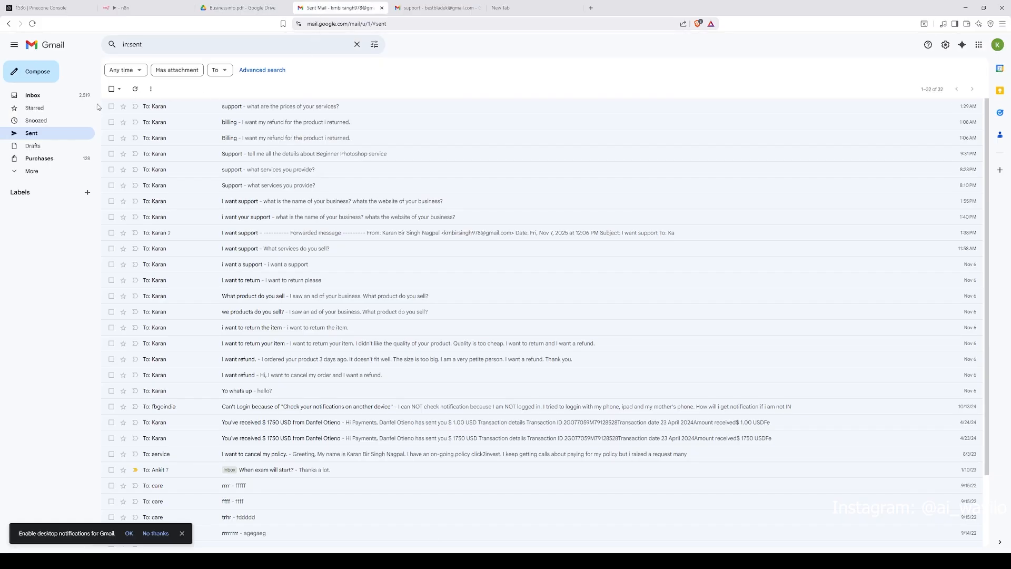
left_click(438, 8)
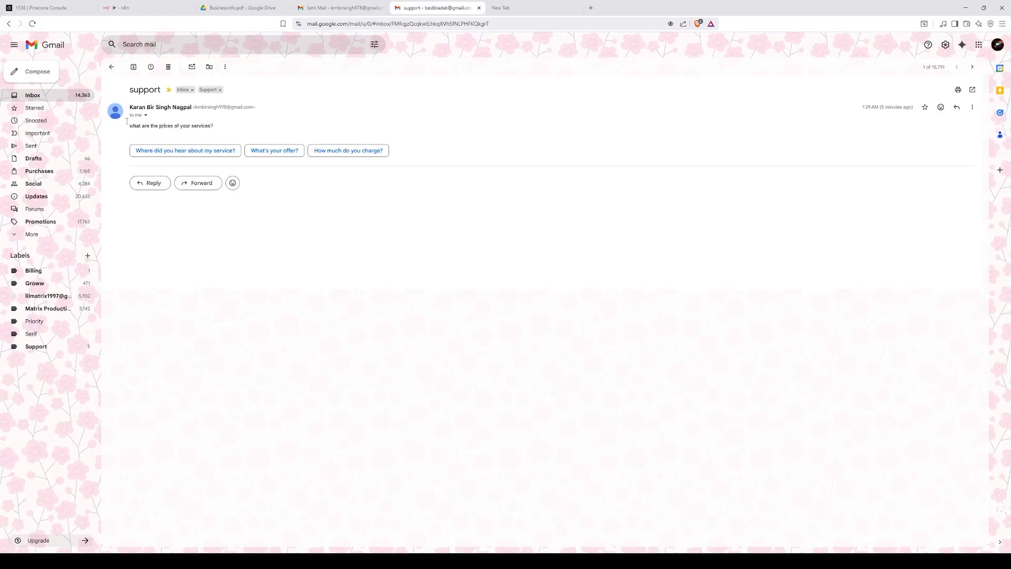
left_click(53, 160)
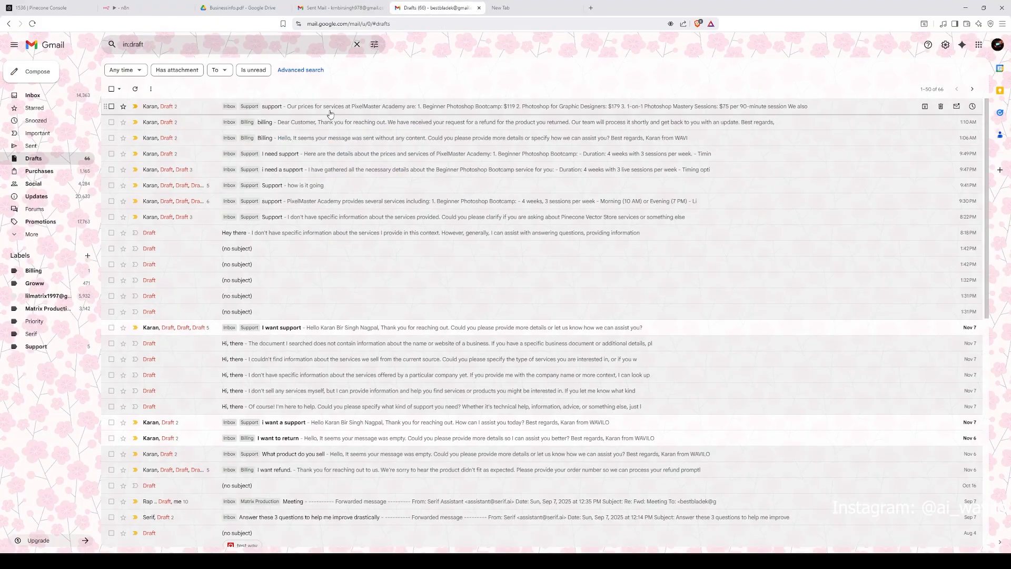
left_click(331, 109)
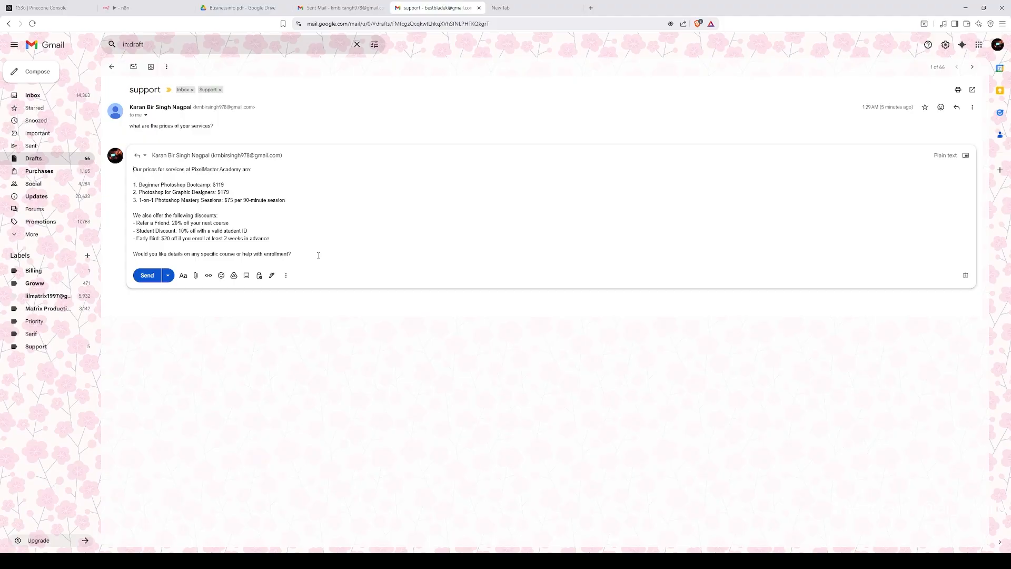
left_click_drag(318, 255, 132, 169)
left_click(295, 11)
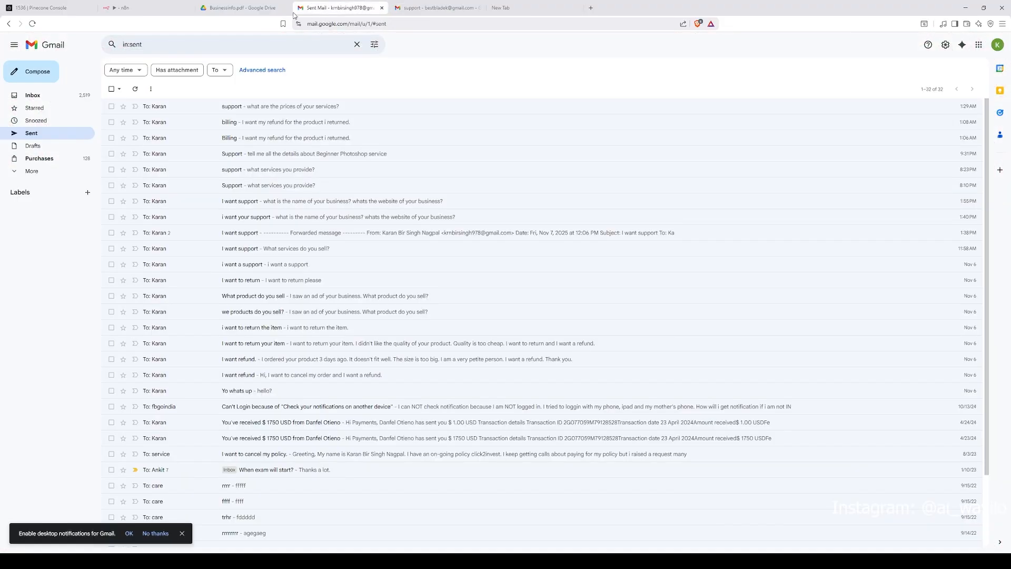
Step: Open the Create a draft node and expand the result of its Message expression
left_click(289, 12)
left_click(174, 9)
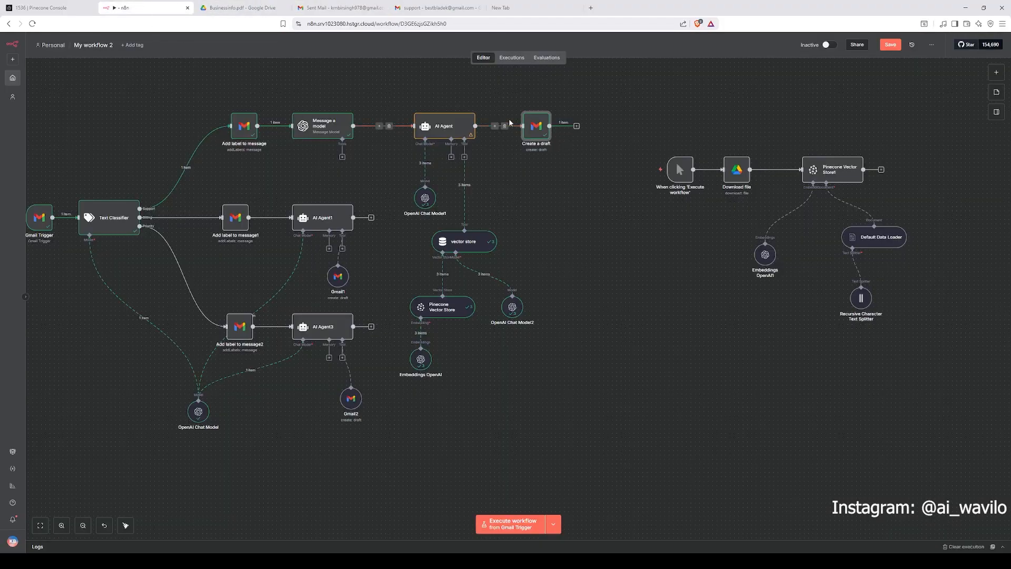
double_click(538, 132)
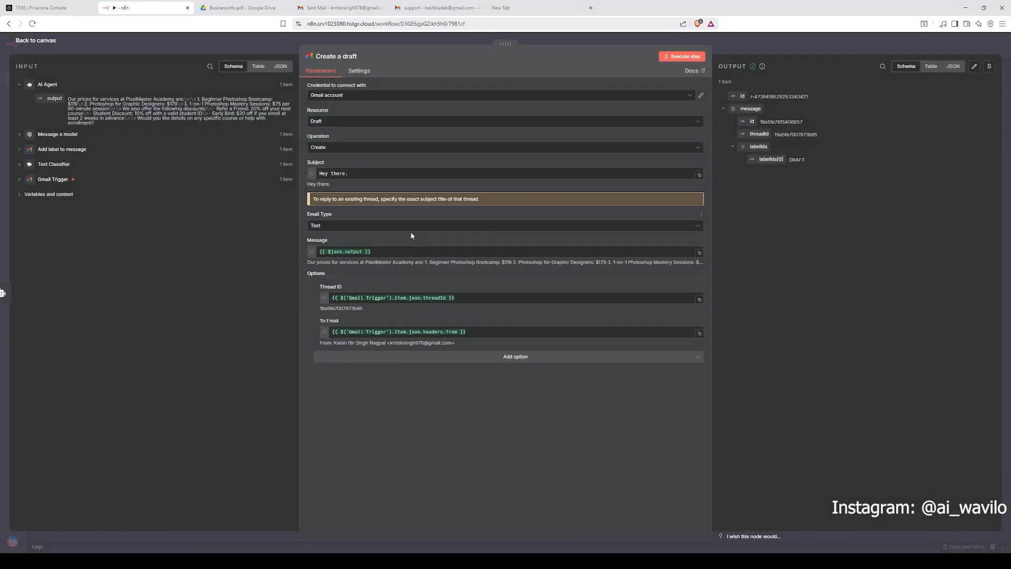
left_click(390, 302)
left_click(361, 252)
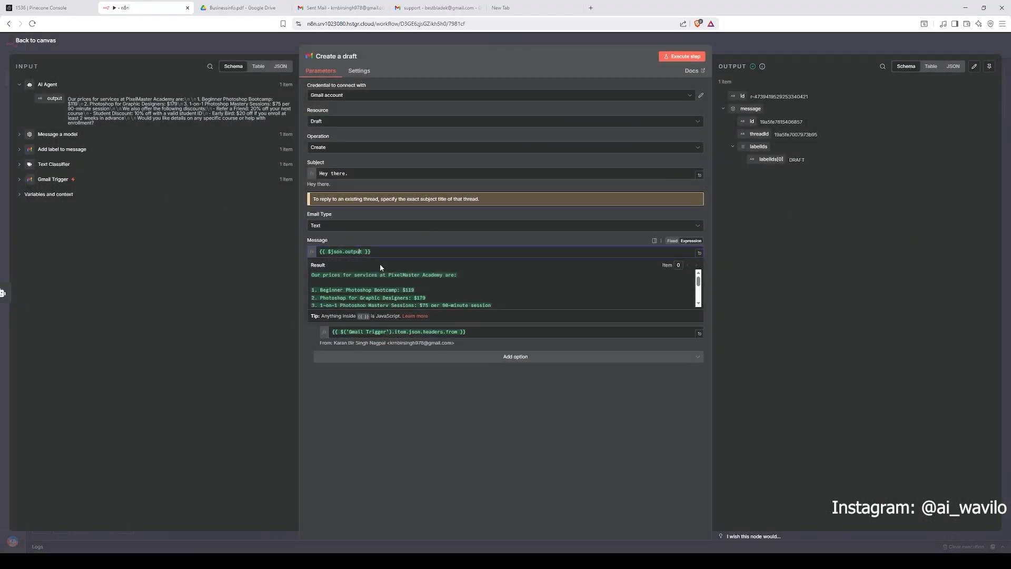
Step: Review the drafted support reply text in the receiving Gmail account's Drafts, then return to the workflow editor
left_click(443, 8)
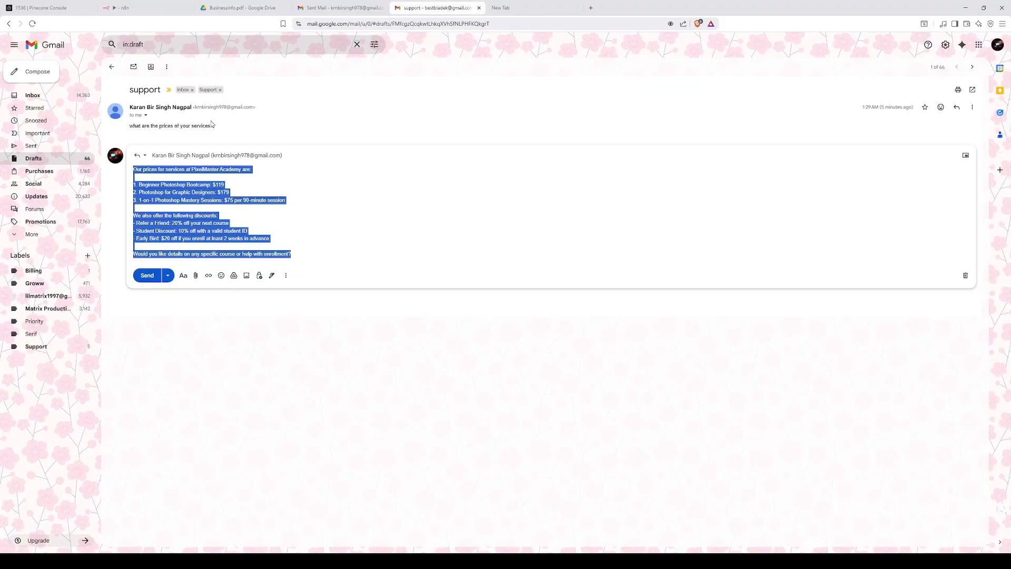
left_click(310, 252)
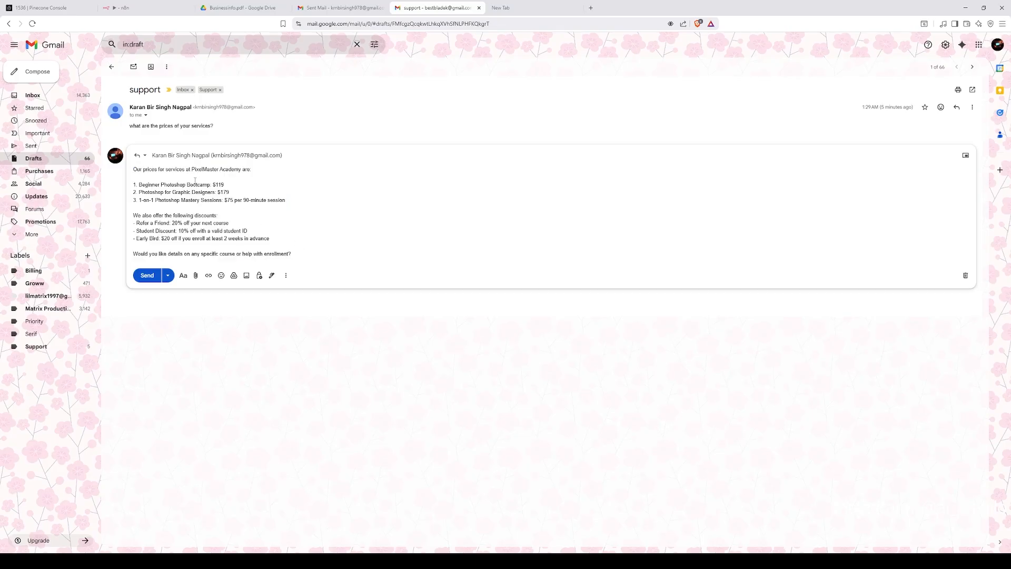
left_click_drag(134, 170, 290, 253)
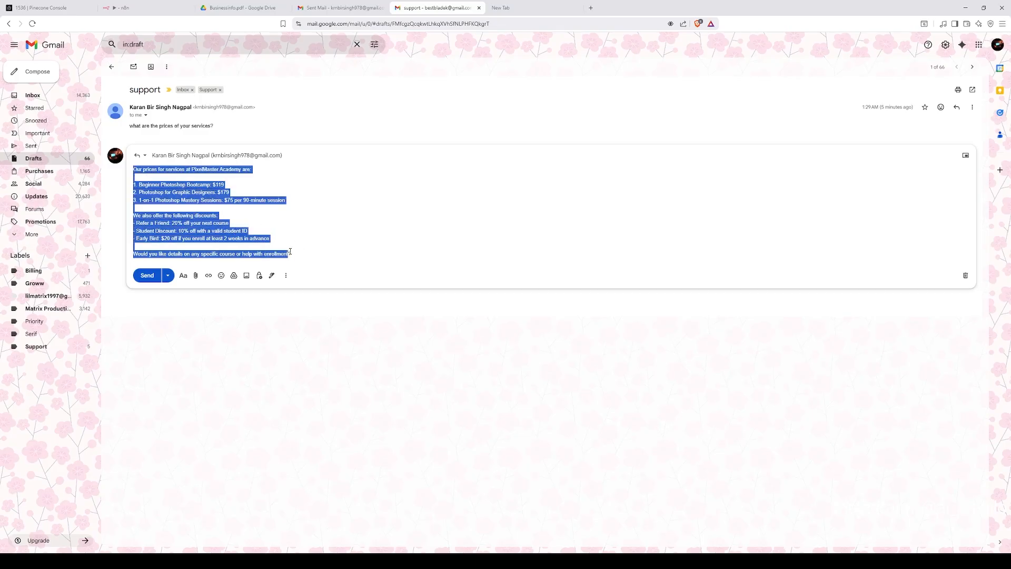
left_click(319, 277)
left_click_drag(135, 169, 301, 256)
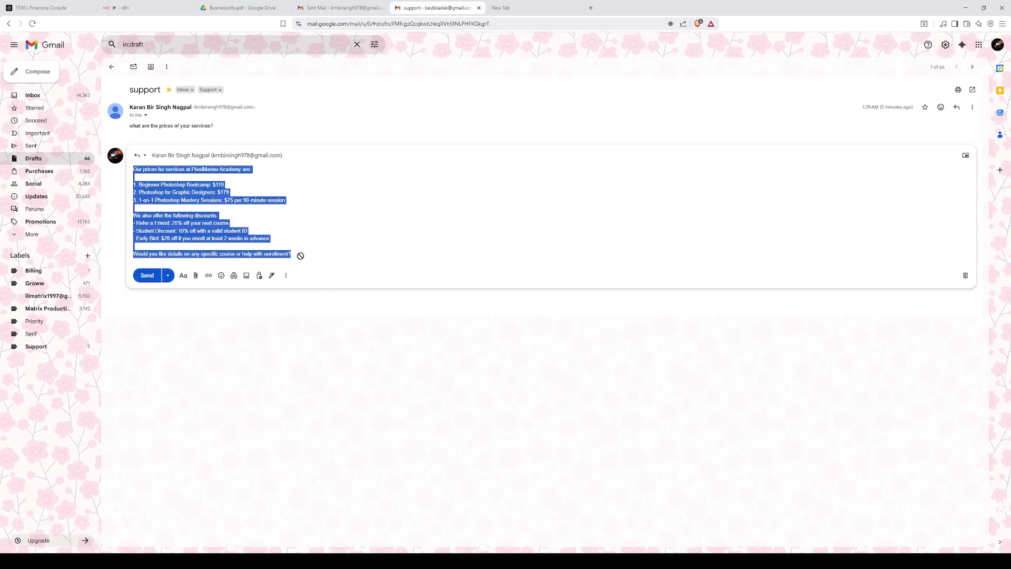
left_click(330, 253)
left_click_drag(292, 254, 201, 254)
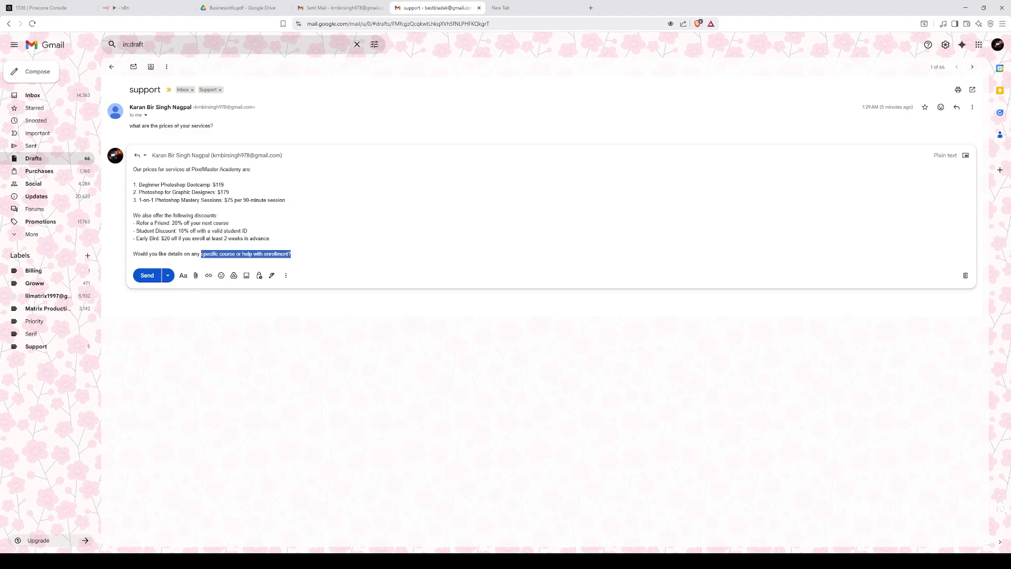
left_click(225, 339)
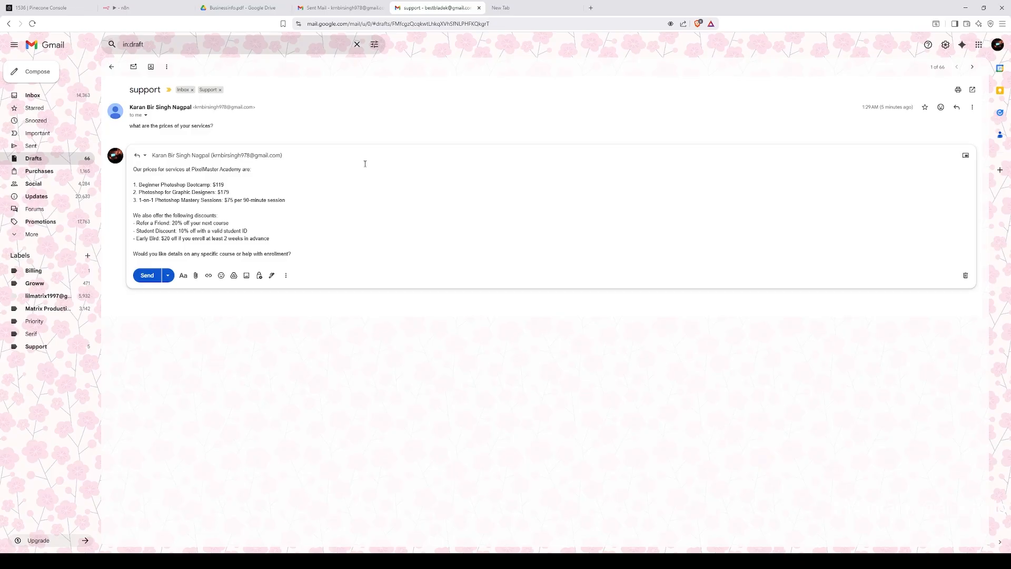
left_click(322, 9)
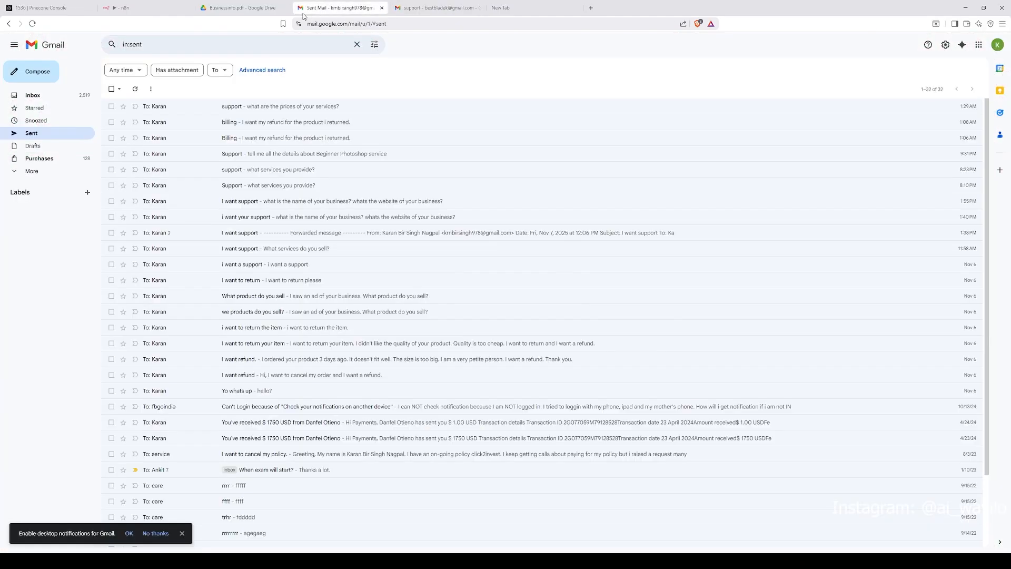
left_click(243, 8)
left_click(145, 8)
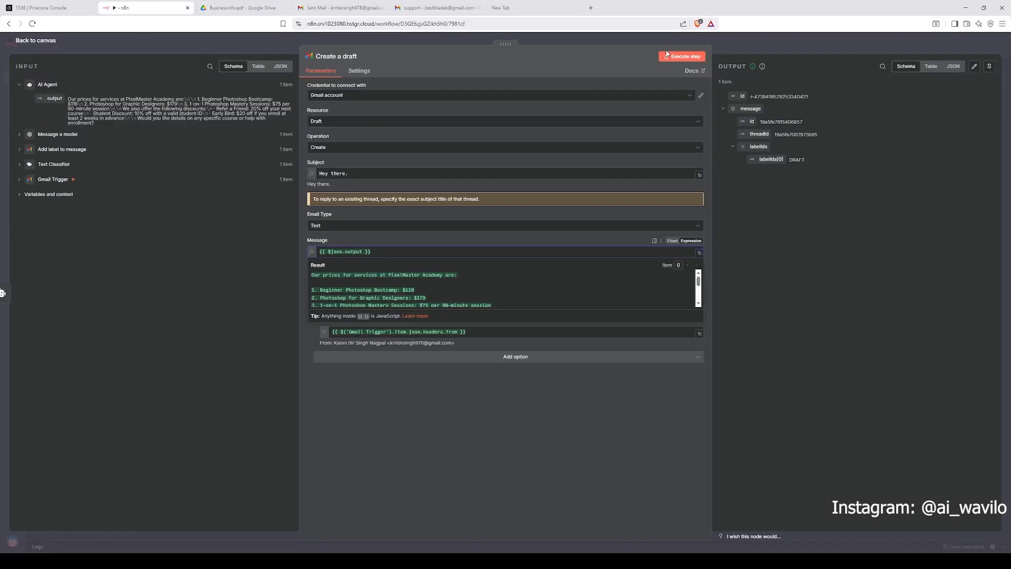
Step: Inspect the Resource options of the Create a draft node and return to the workflow canvas
left_click(333, 122)
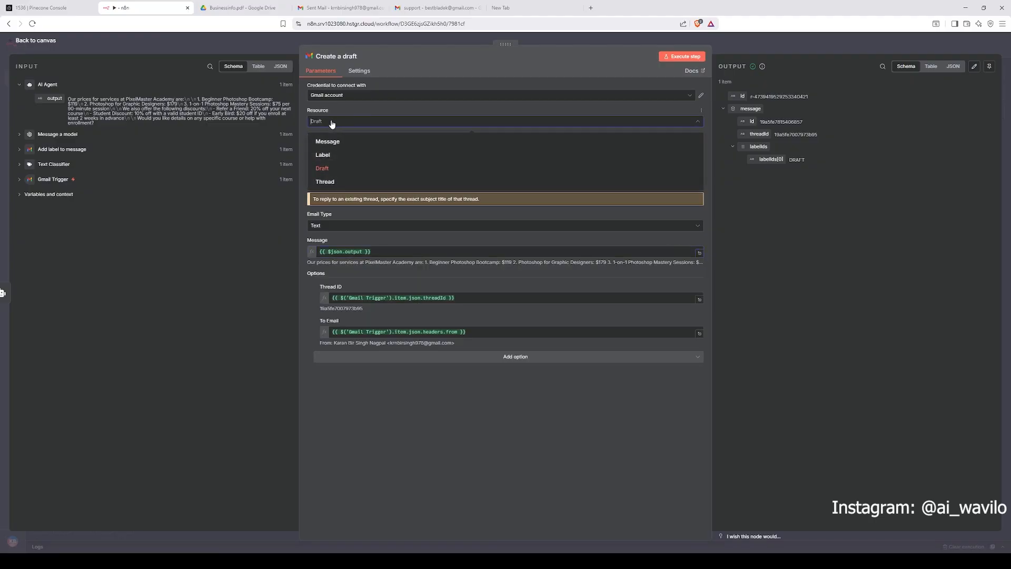
left_click(406, 101)
key("super+Left")
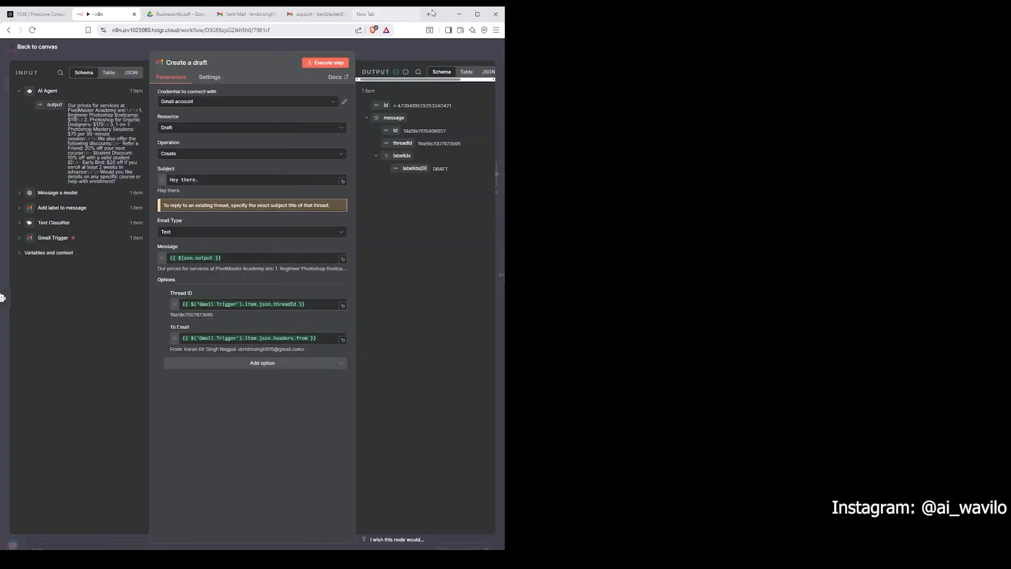
double_click(434, 13)
left_click(872, 48)
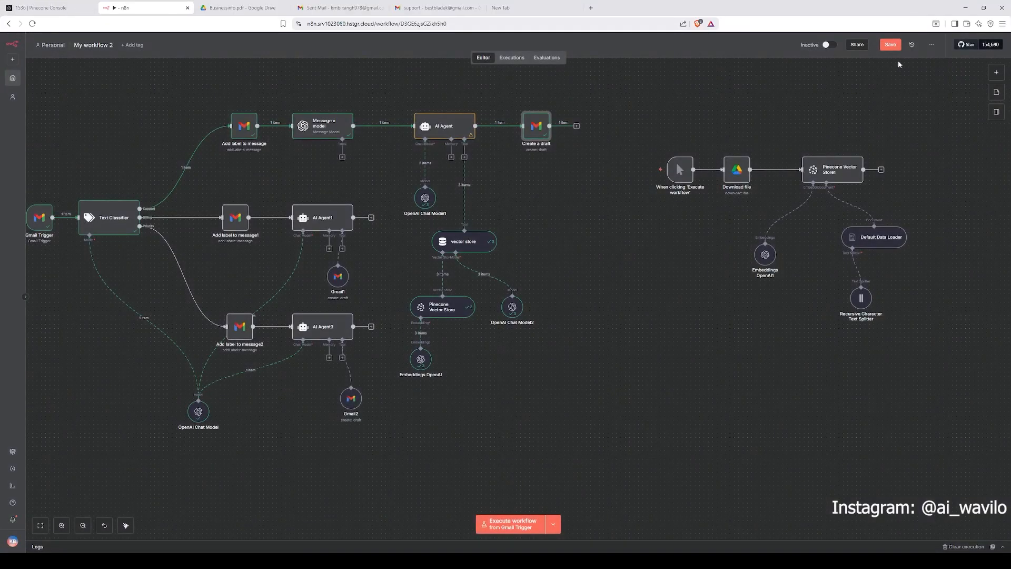
Step: Search the node panel for Gmail and browse its available actions without adding one
left_click(996, 72)
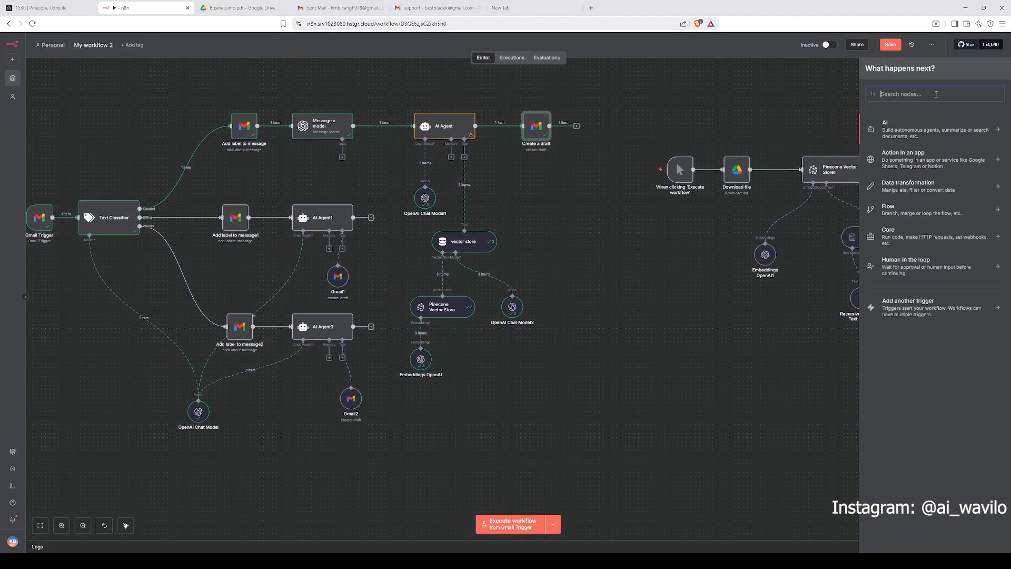
type("gmail")
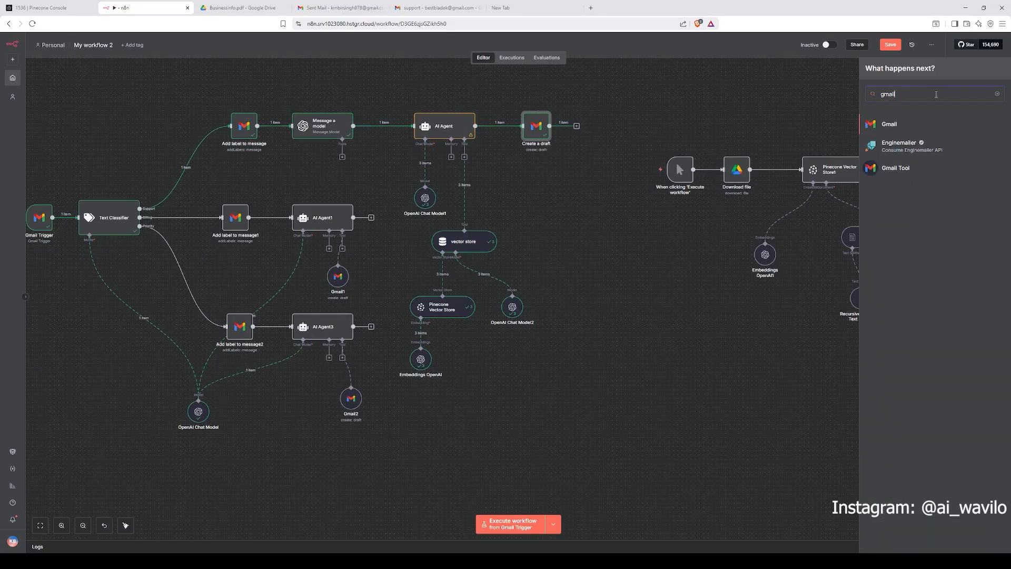
left_click(978, 126)
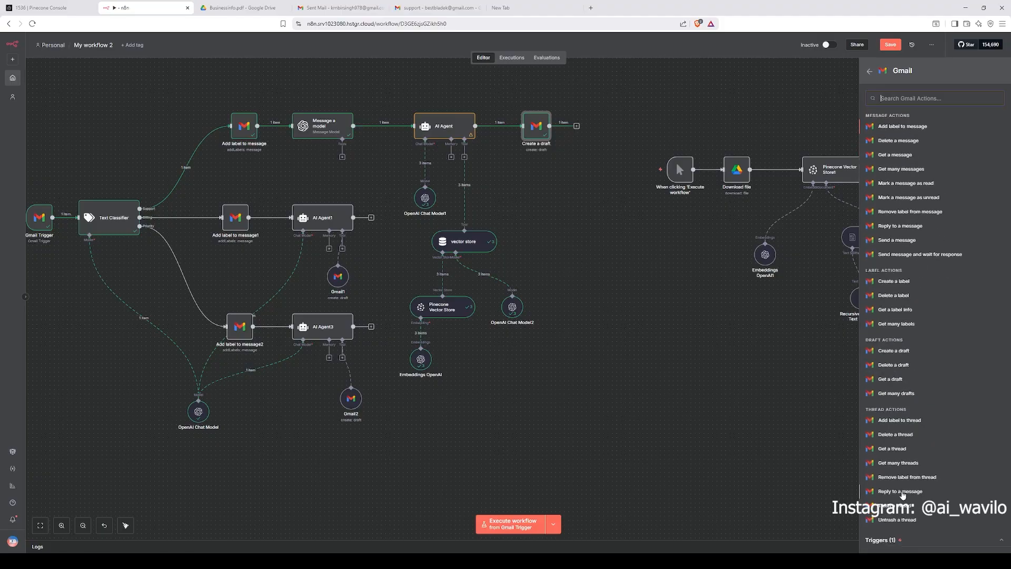
mouse_move(622, 150)
left_click(642, 127)
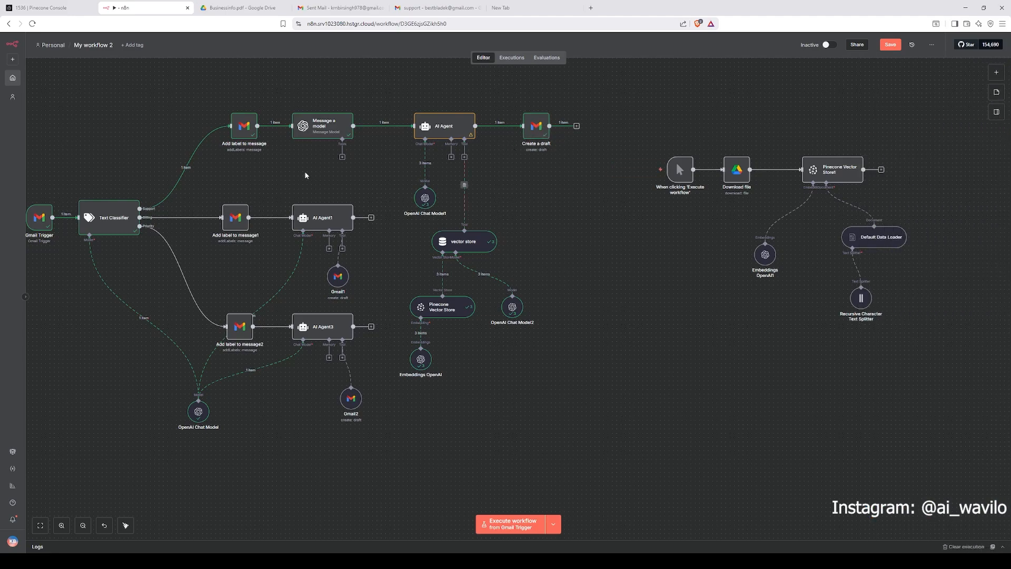
scroll(337, 170, "left", 2)
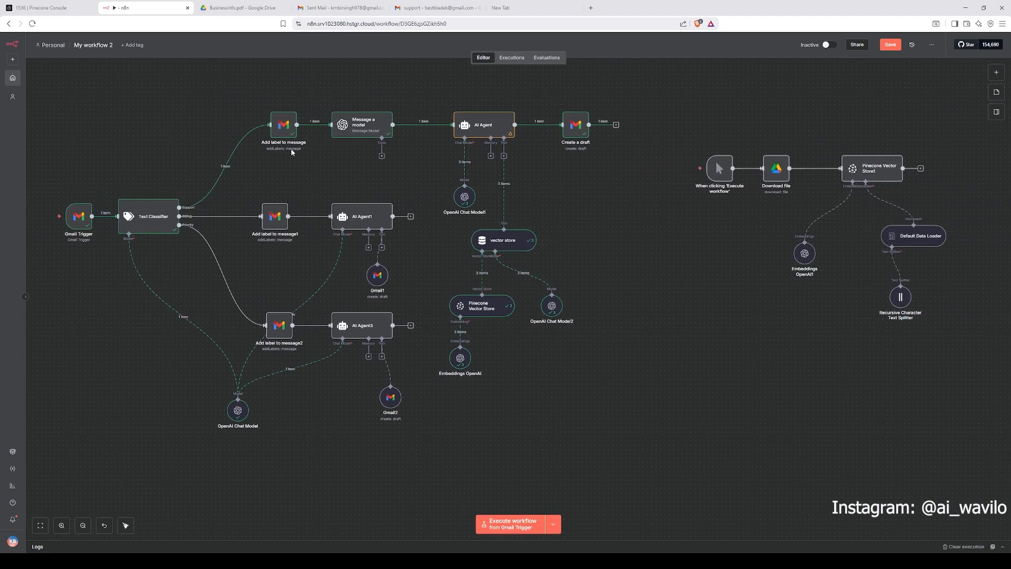
left_click_drag(64, 96, 655, 439)
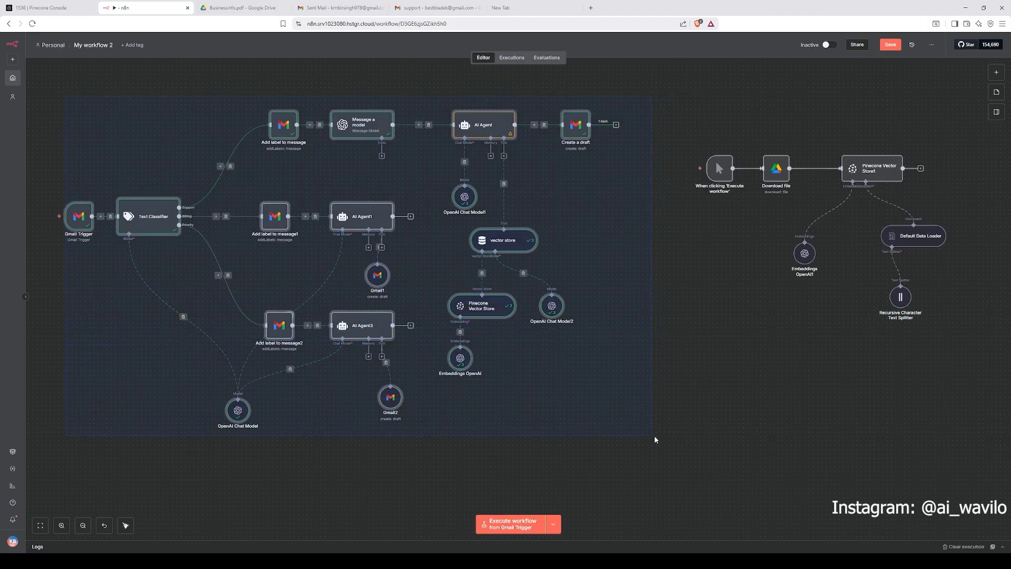
left_click(666, 433)
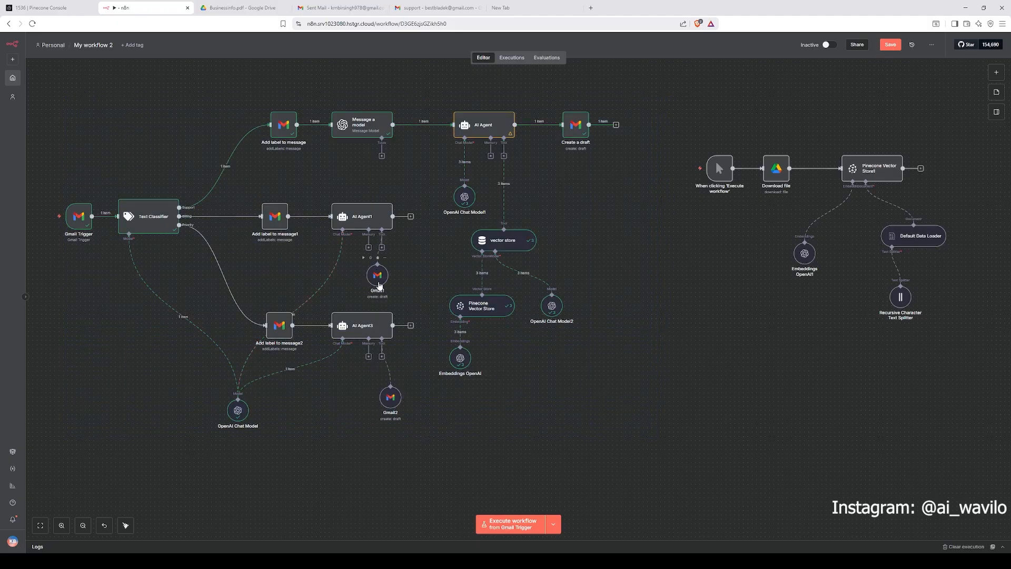
left_click_drag(378, 284, 384, 286)
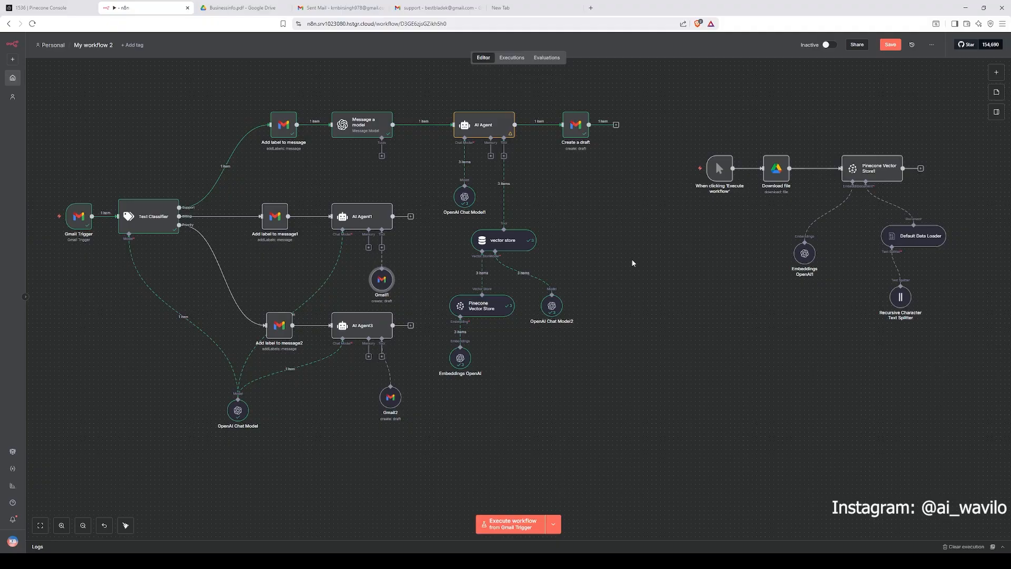
scroll(611, 268, "down", 5)
scroll(611, 268, "up", 2)
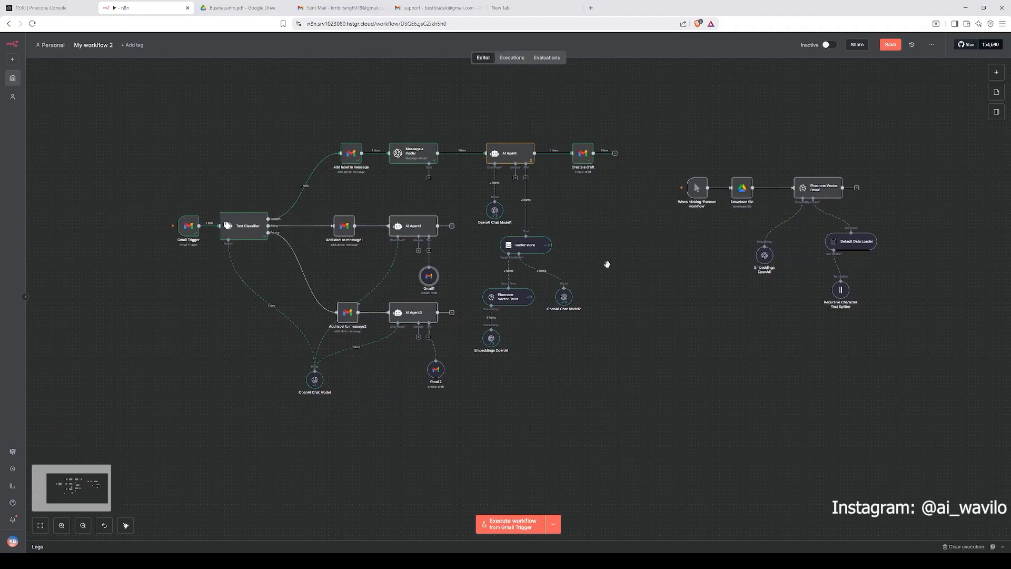
left_click_drag(146, 119, 891, 416)
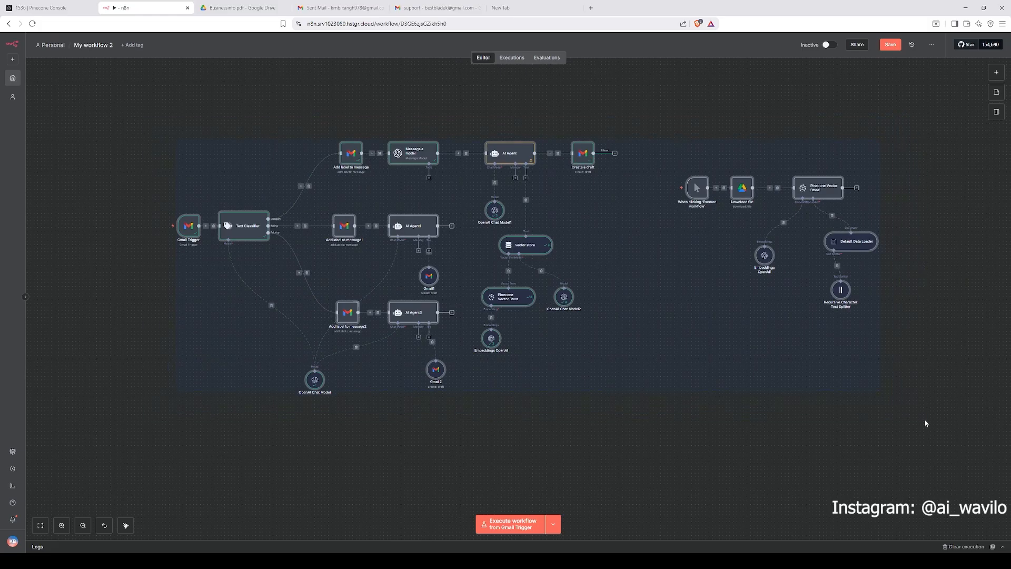
left_click(897, 436)
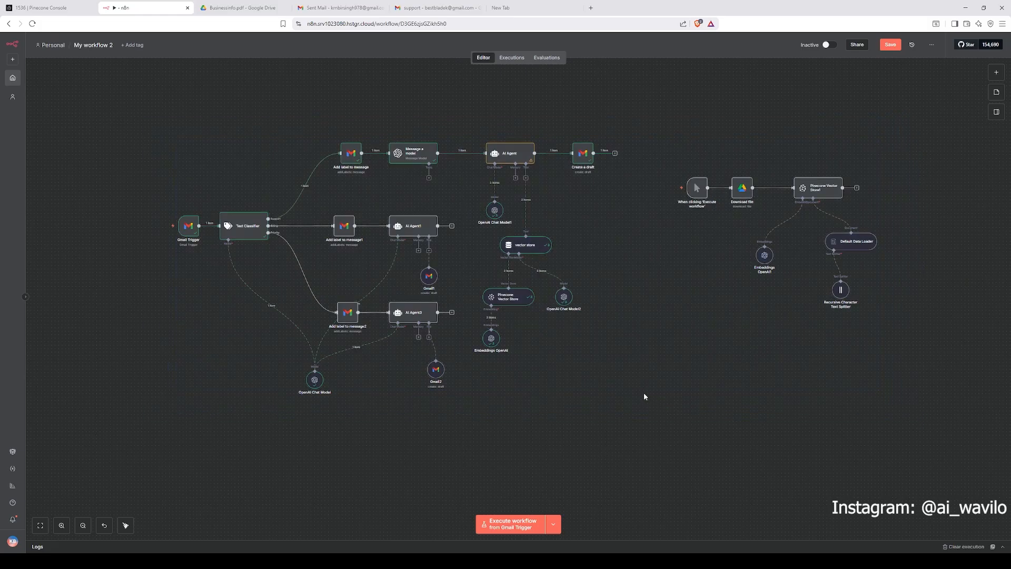
left_click_drag(153, 110, 905, 444)
left_click(709, 431)
left_click_drag(141, 108, 868, 448)
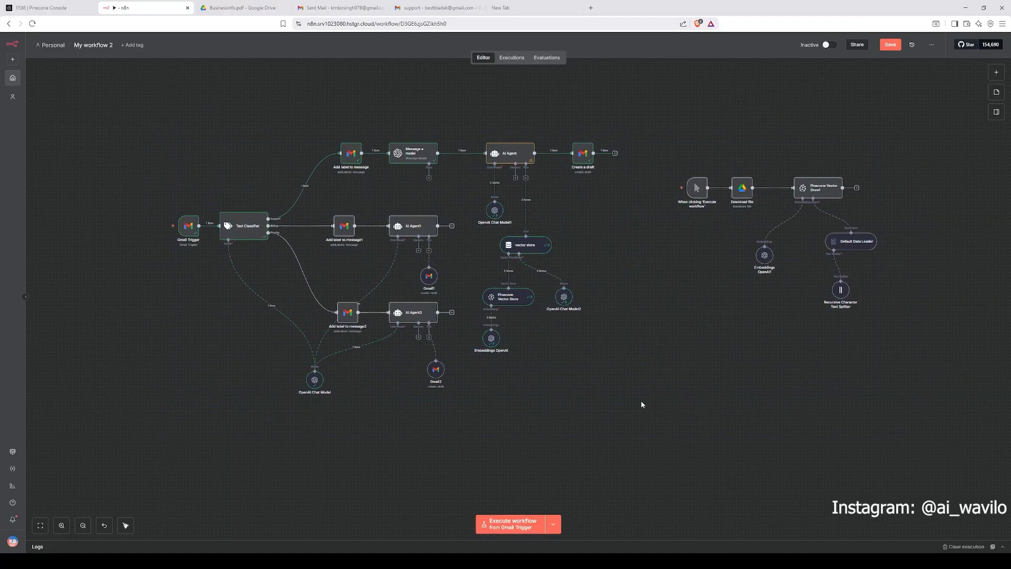